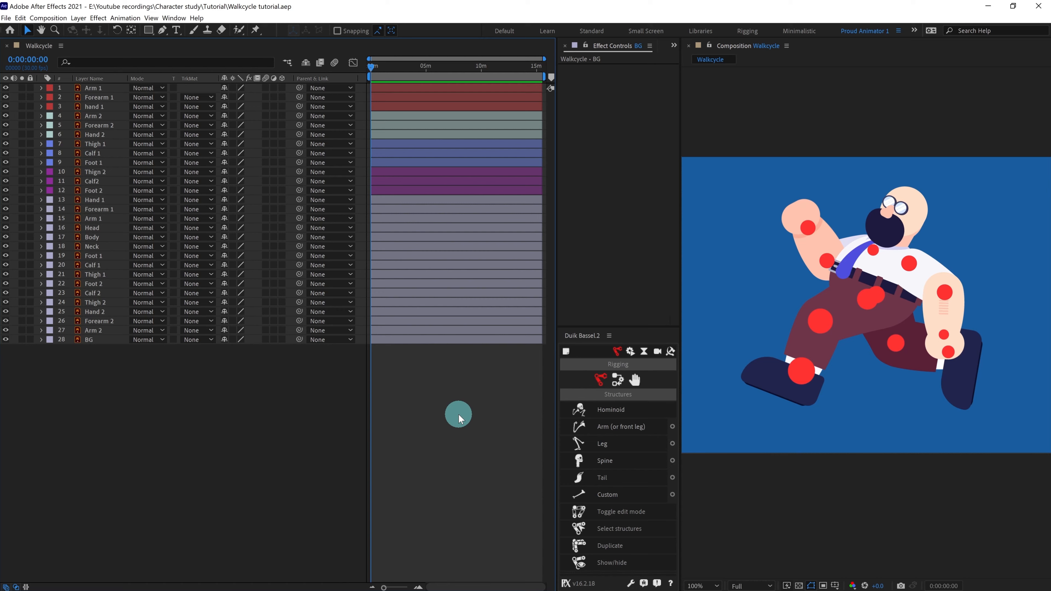
- Create a Duik arm structure from the red joint marker layers Arm 1, Forearm 1 and hand 1
left_click(92, 87)
left_click(95, 99, "ctrl")
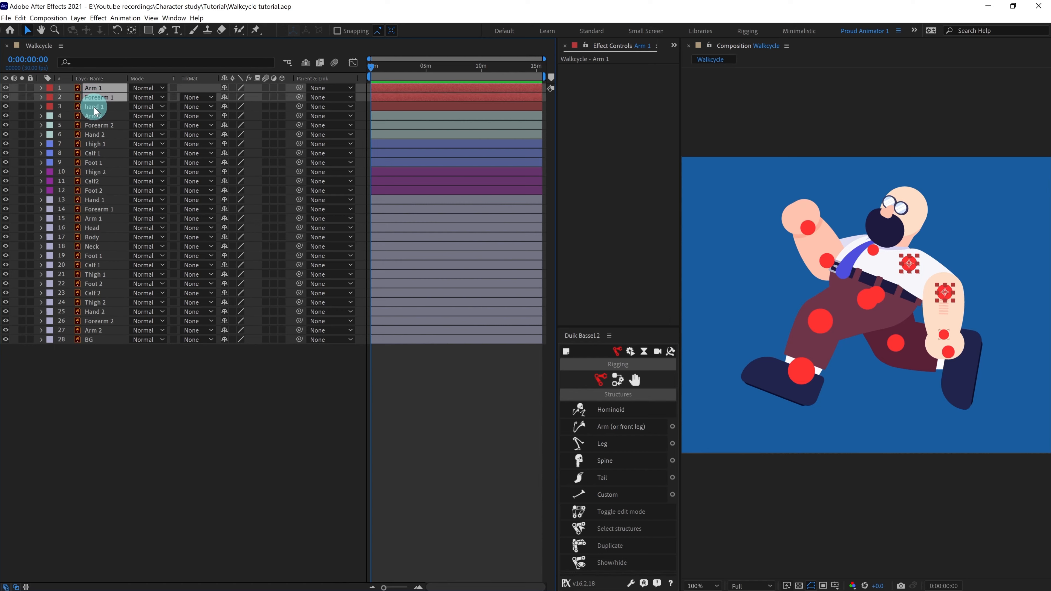
left_click(95, 108, "ctrl")
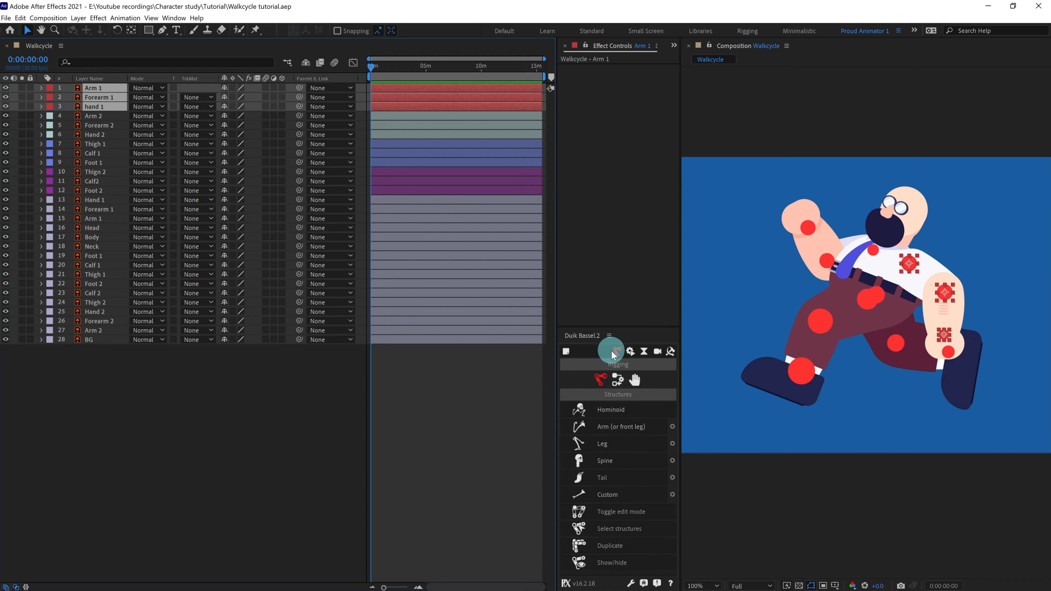
left_click(604, 381)
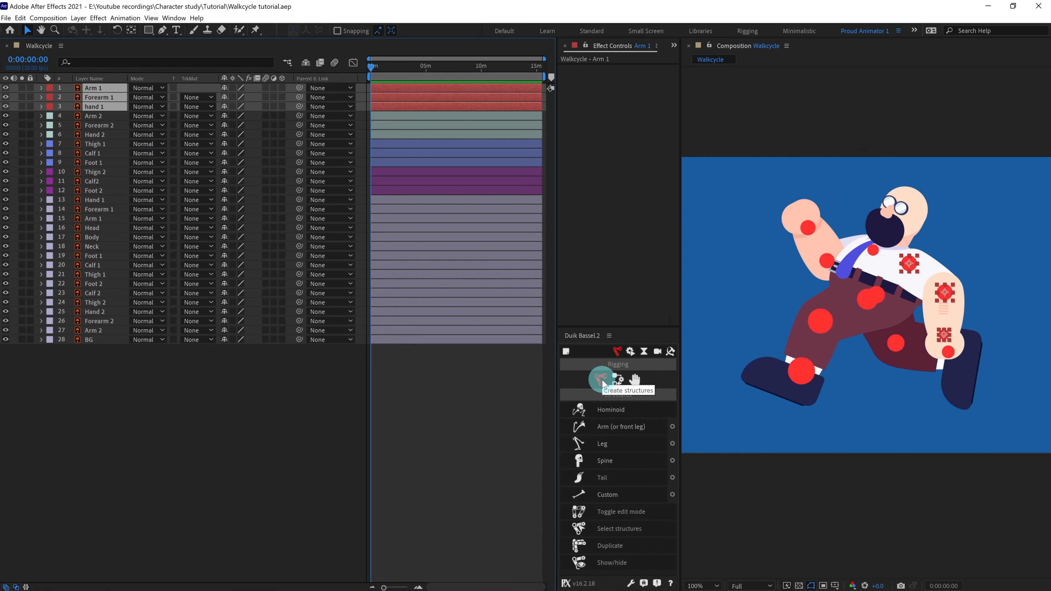
left_click(604, 427)
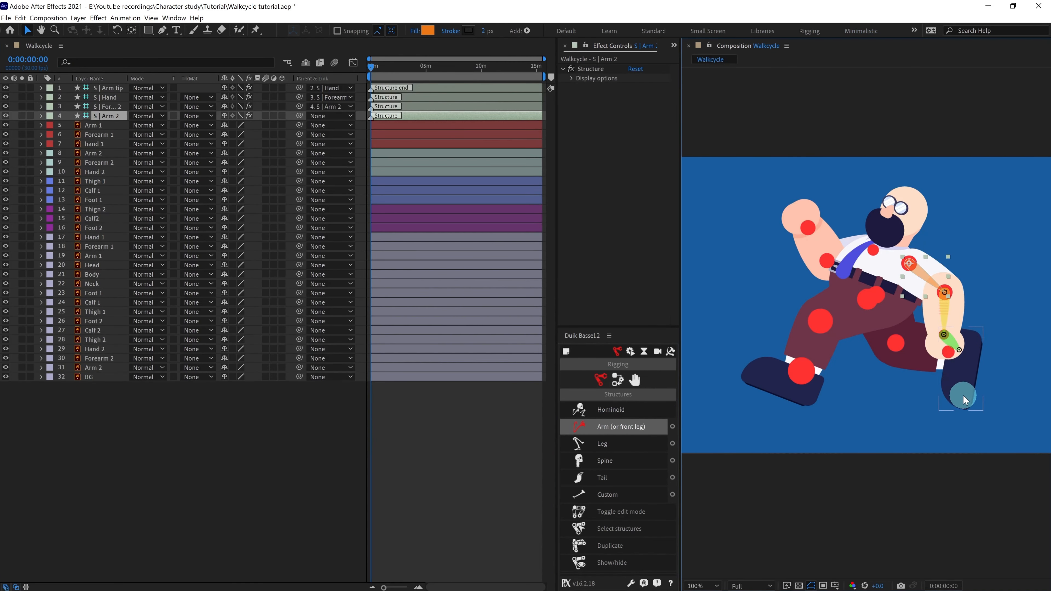
- Move the S | Arm tip structure to the lower end of the front hand, in line with the forearm
scroll(910, 356, "up", 2)
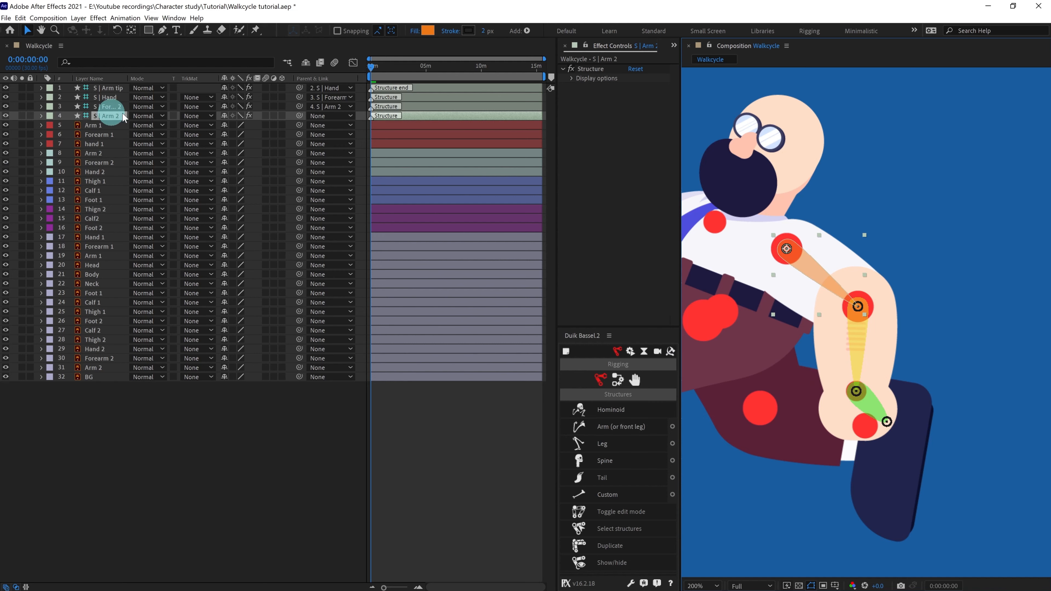
left_click(888, 423)
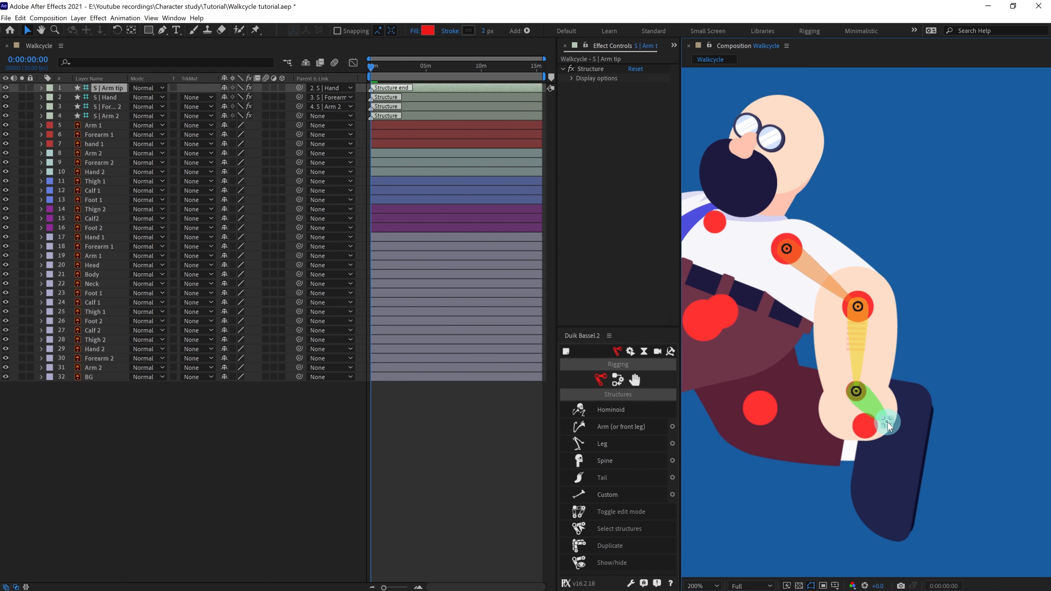
left_click_drag(888, 422, 863, 438)
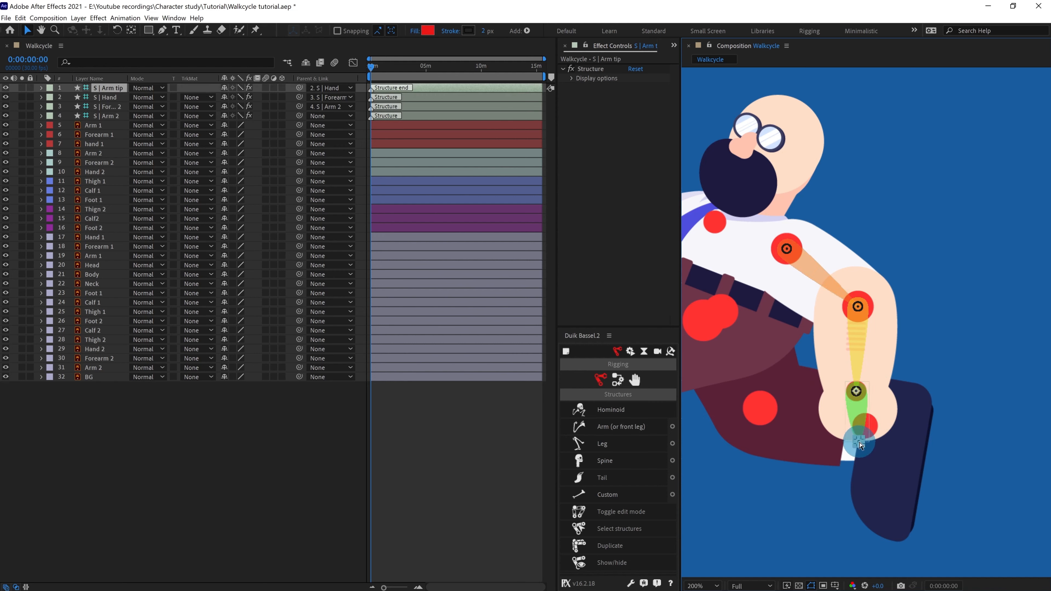
scroll(853, 415, "down", 2)
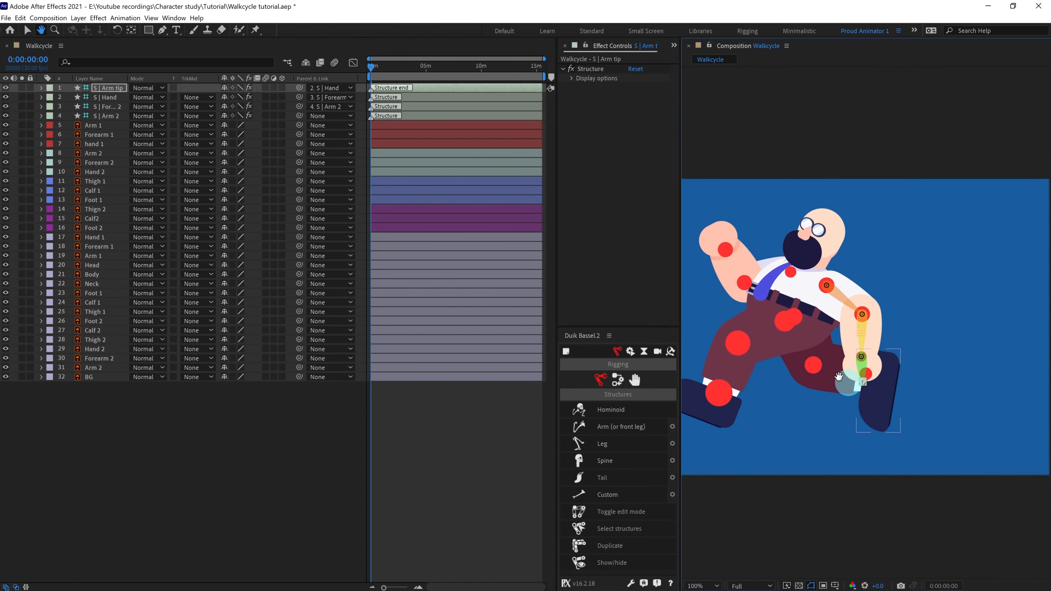
- Place the four arm structures directly above the Hand 1 artwork layer and solo them with Hand 1, Forearm 1 and Arm 1
left_click(110, 116)
left_click(106, 88, "shift")
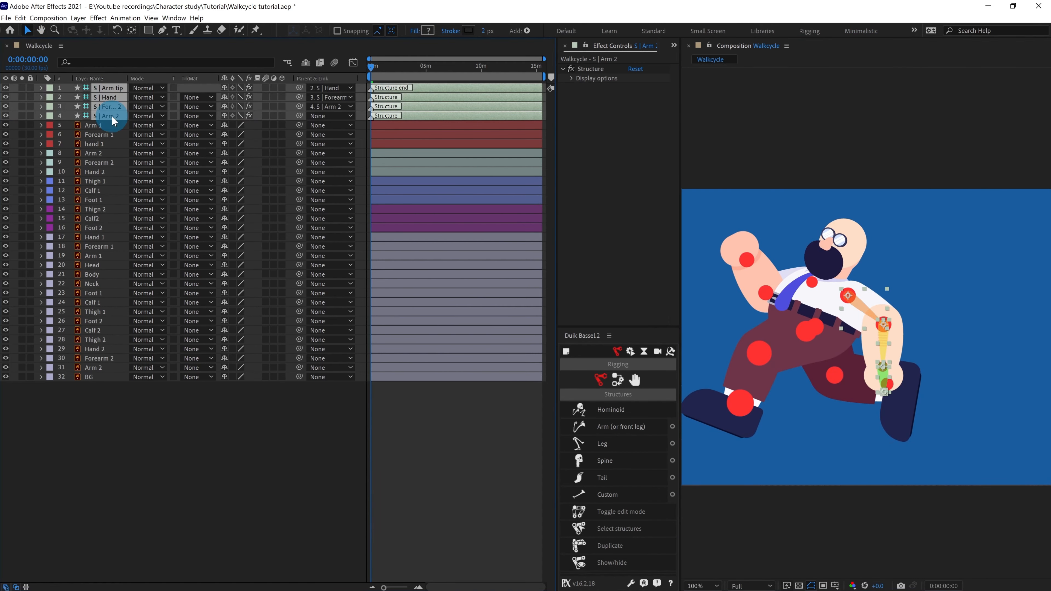
left_click_drag(111, 120, 111, 235)
left_click(95, 256, "shift")
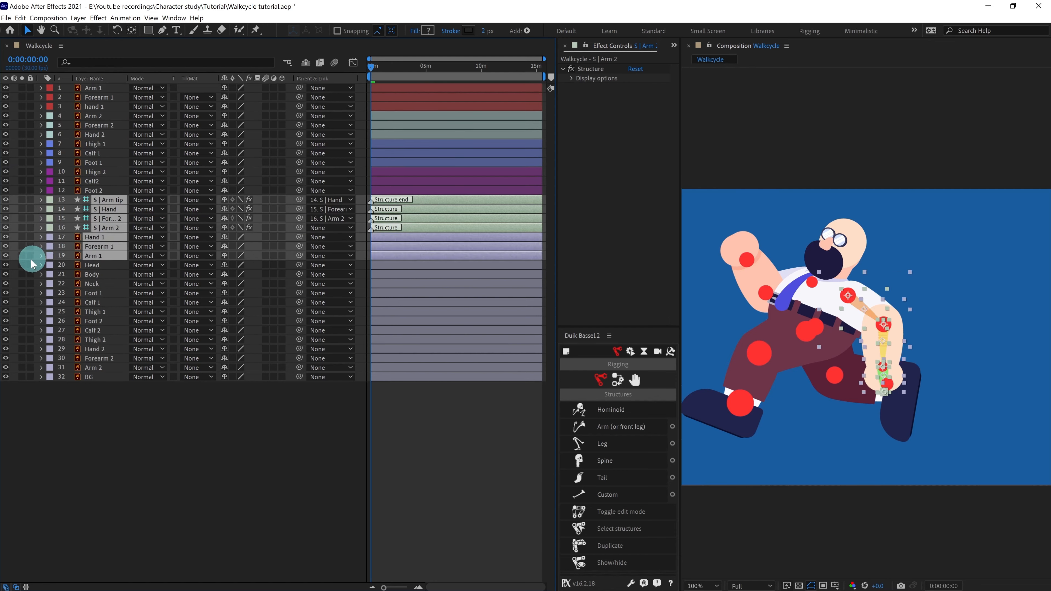
left_click(22, 255)
left_click(288, 454)
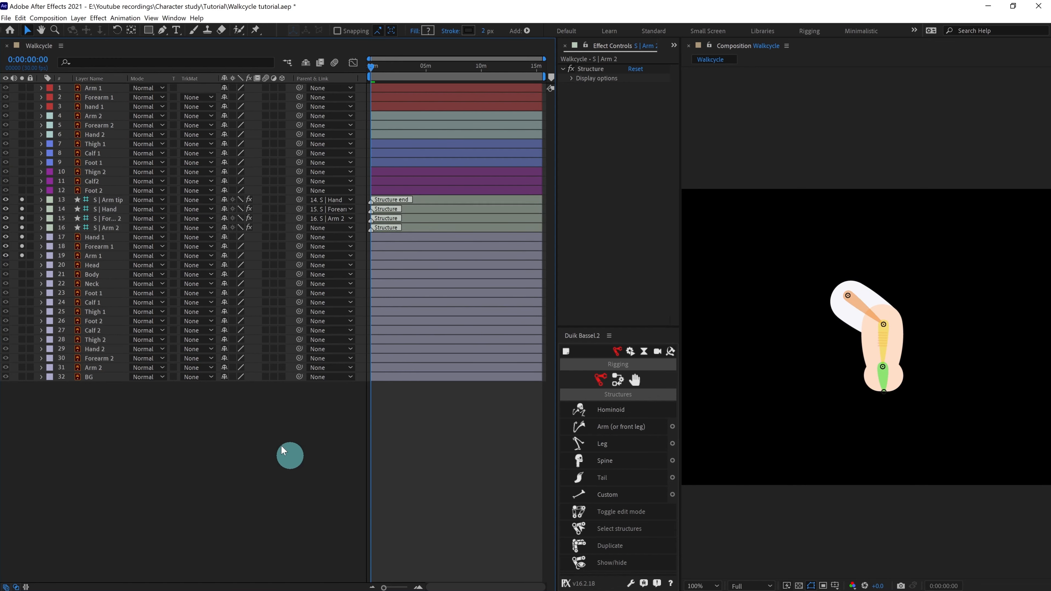
- Parent the Arm 1, Forearm 1 and Hand 1 artwork to the S | Arm 2, forearm and S | Hand structures respectively
left_click(93, 257)
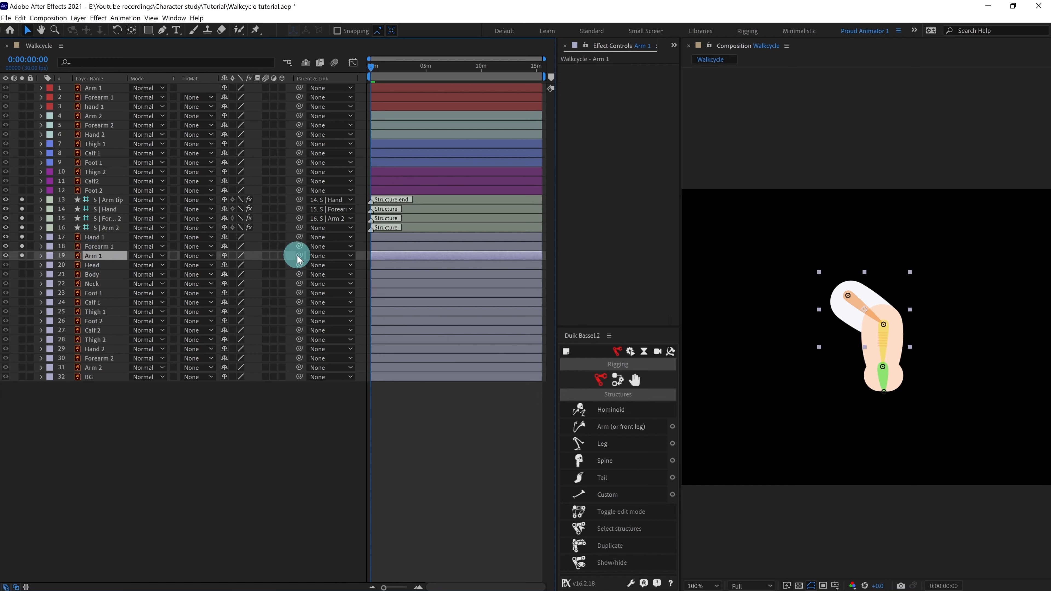
left_click_drag(299, 256, 106, 229)
left_click(106, 245)
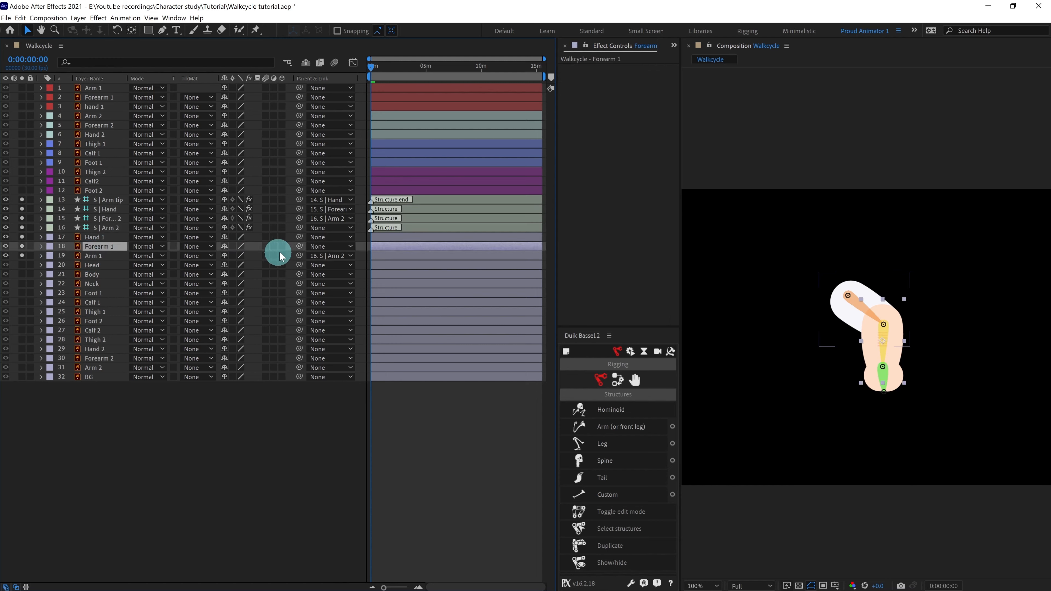
left_click_drag(299, 247, 108, 219)
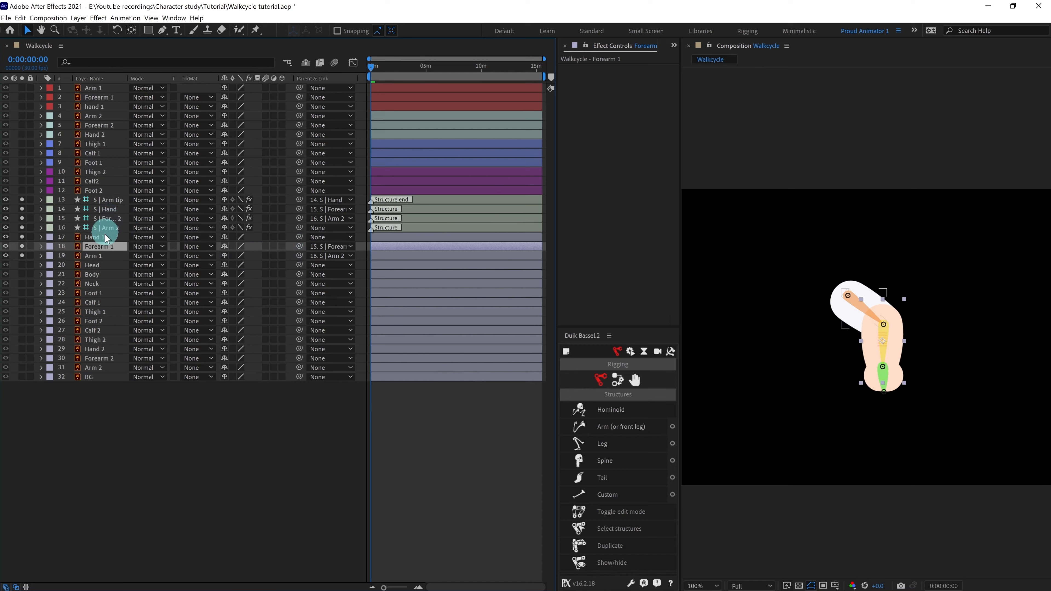
left_click(104, 237)
left_click_drag(299, 237, 110, 209)
- Apply Auto-rig & IK to the four front arm structures and collapse the new hand controller layer's properties
left_click(107, 228)
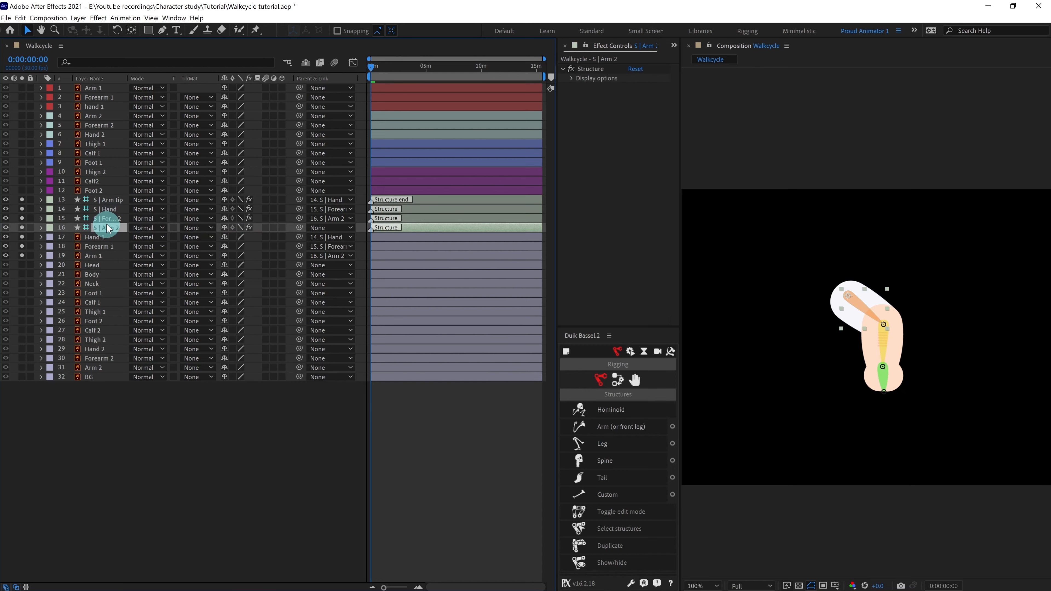
left_click(108, 200, "shift")
left_click(633, 397)
left_click(616, 382)
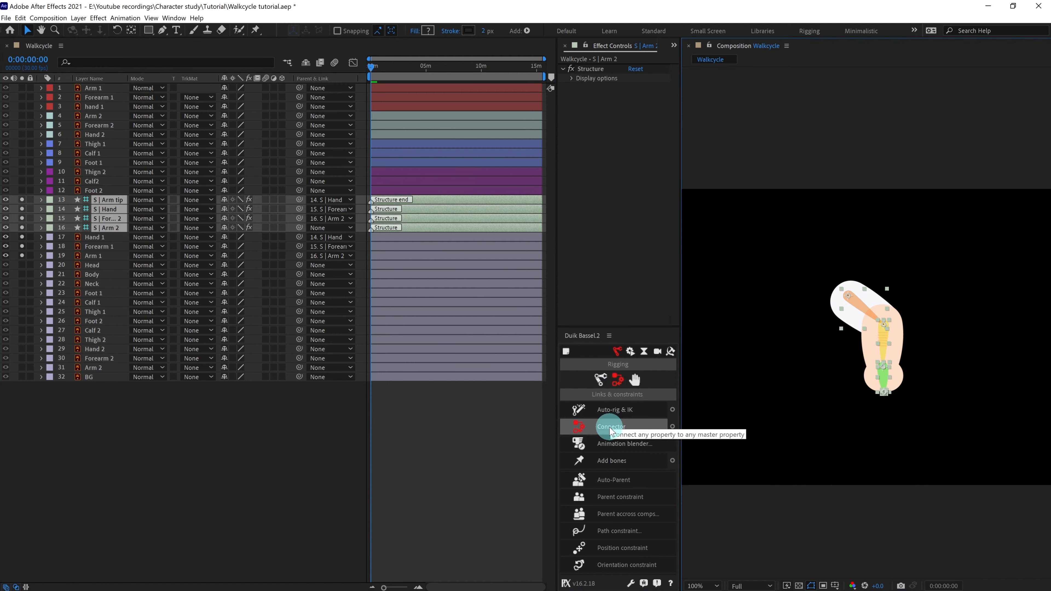
left_click(608, 413)
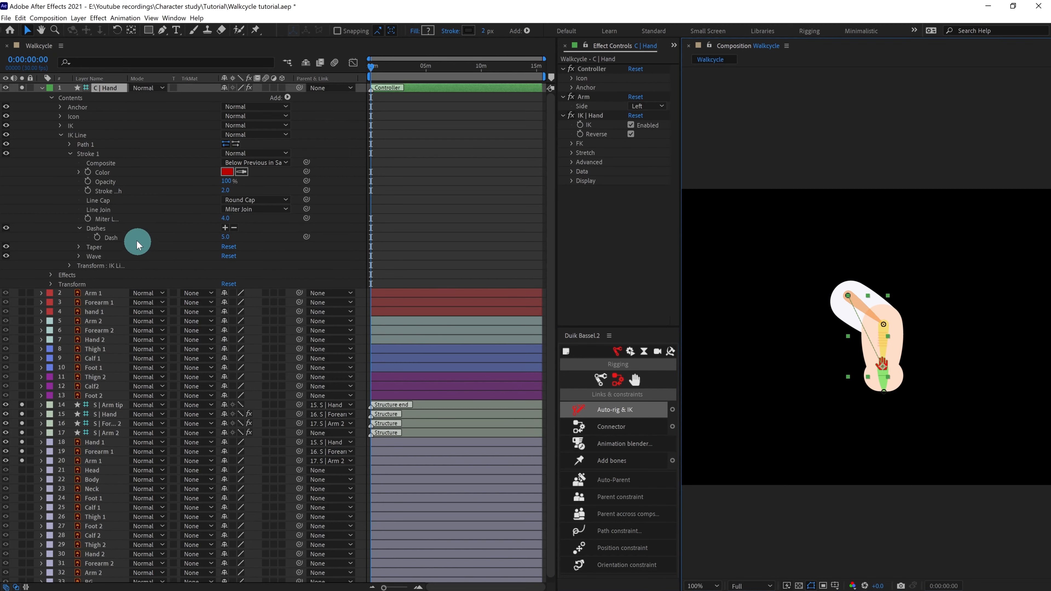
left_click(41, 89)
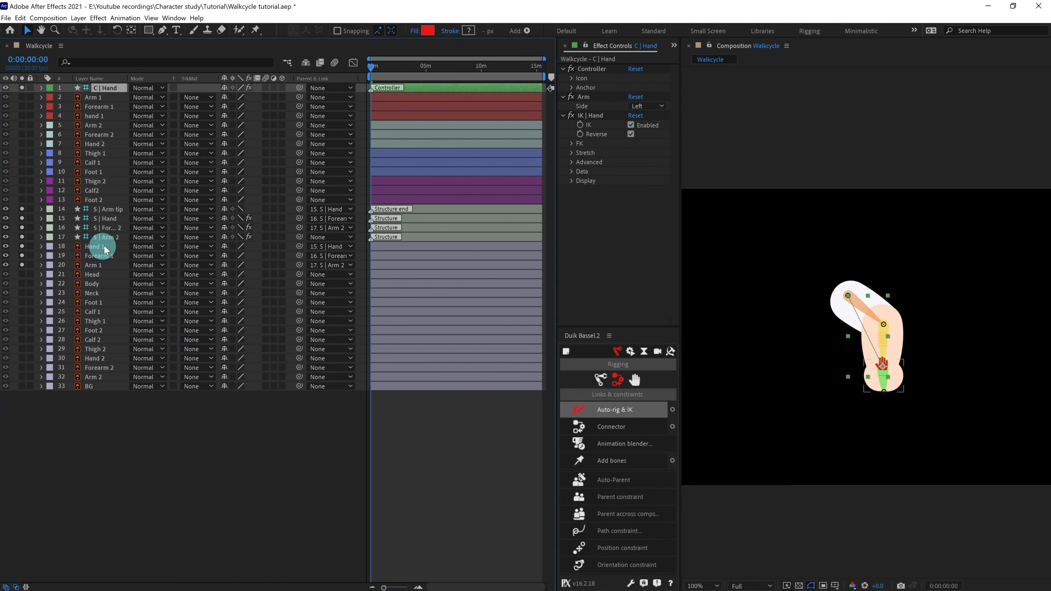
- Test the C | Hand controller in the composition and turn off solo for all front arm layers
mouse_move(896, 378)
left_mouse_down()
mouse_move(840, 307)
mouse_move(803, 333)
mouse_move(767, 326)
mouse_move(788, 318)
mouse_move(882, 364)
left_mouse_up()
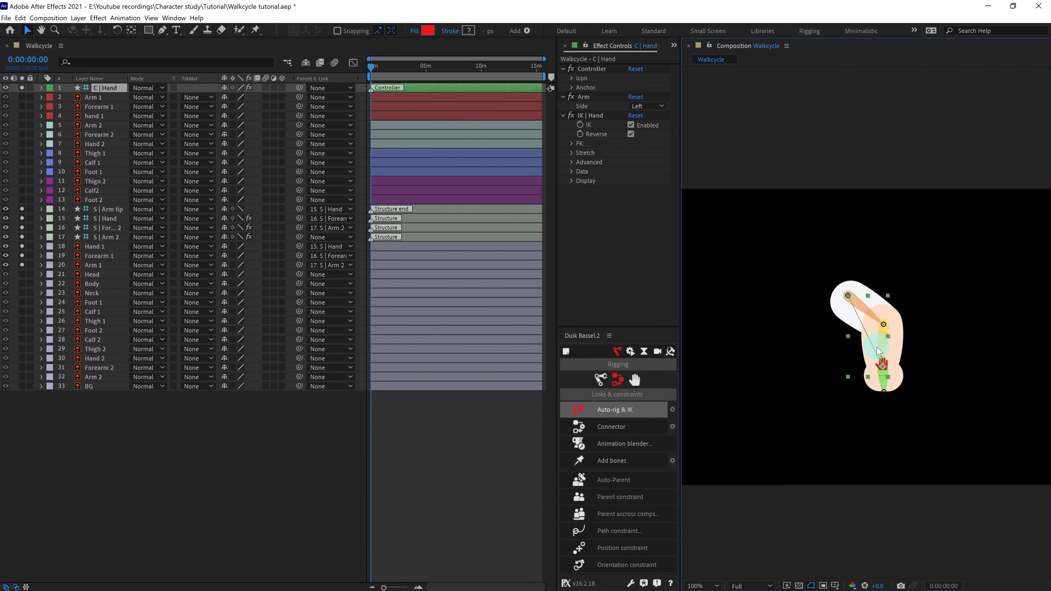
left_click_drag(22, 209, 13, 278)
left_click(22, 88)
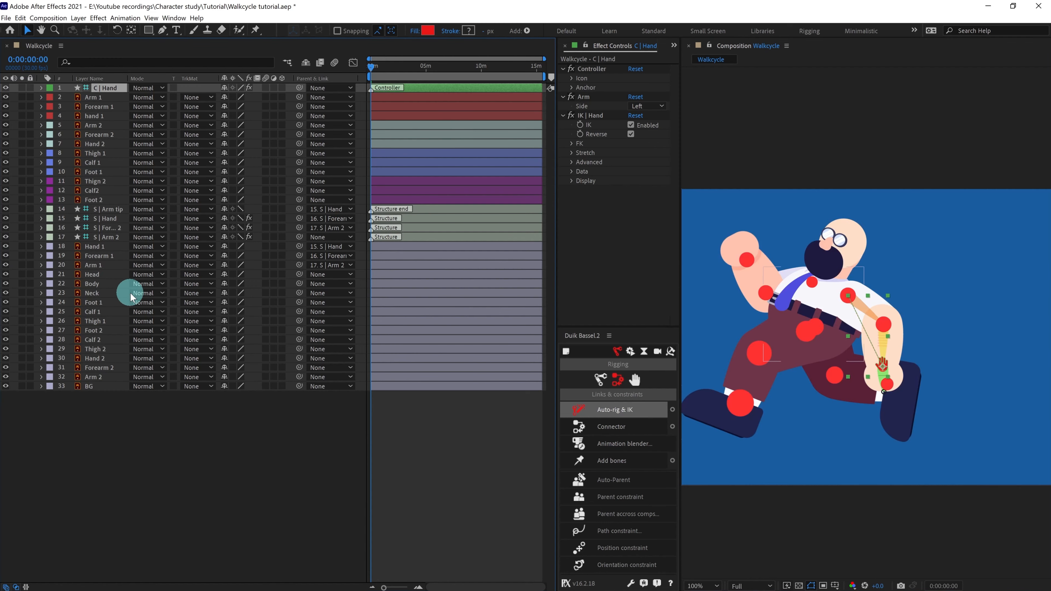
- Turn off visibility for the S | Arm tip, S | Hand and forearm structures, and hide them from the timeline as shy layers
left_click(110, 234)
left_click(107, 210, "shift")
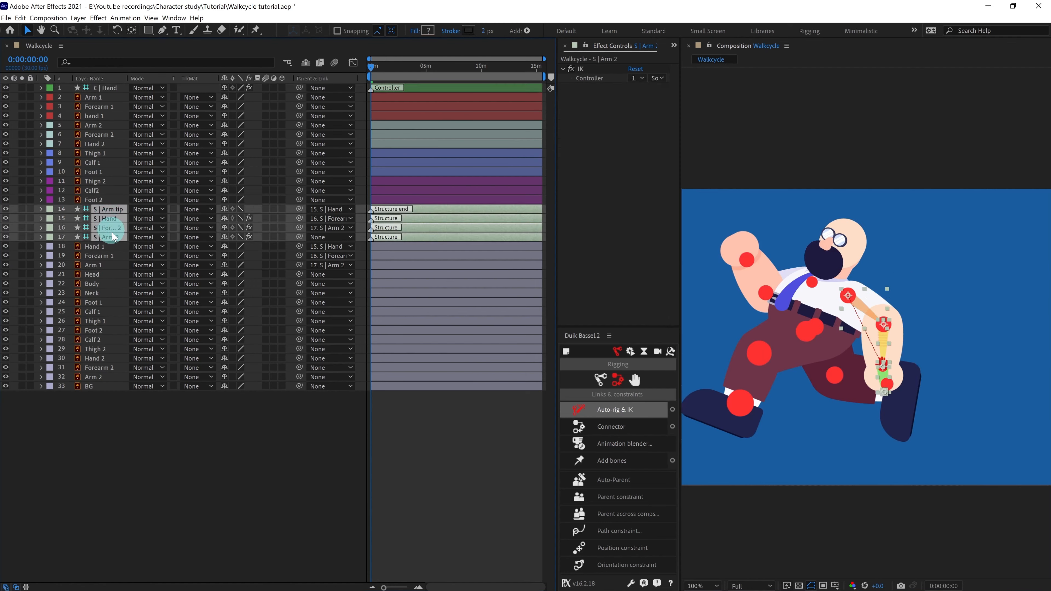
left_click(107, 237, "ctrl")
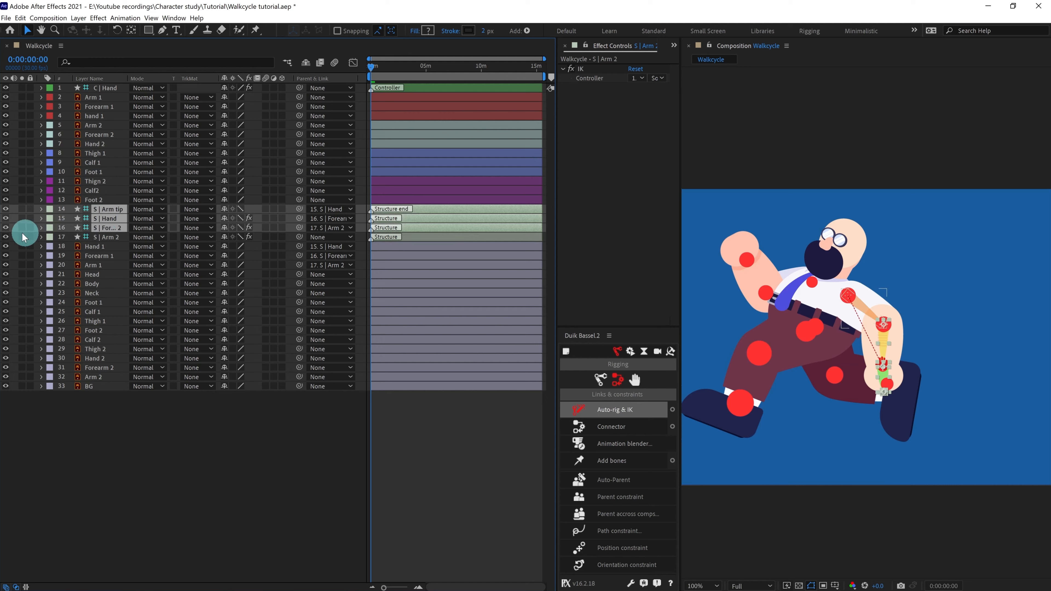
left_click(6, 228)
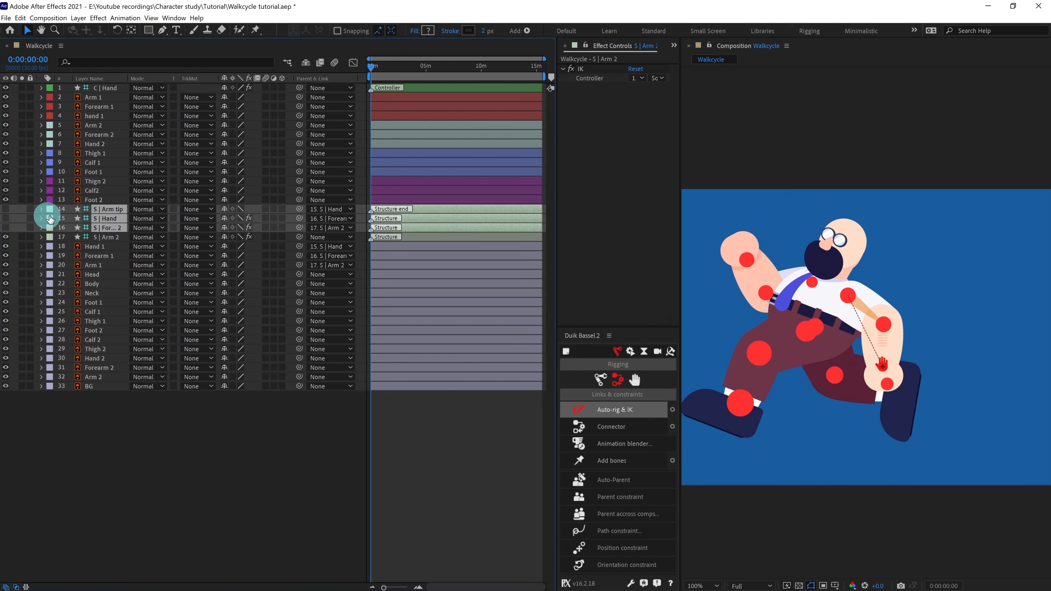
left_click(225, 209)
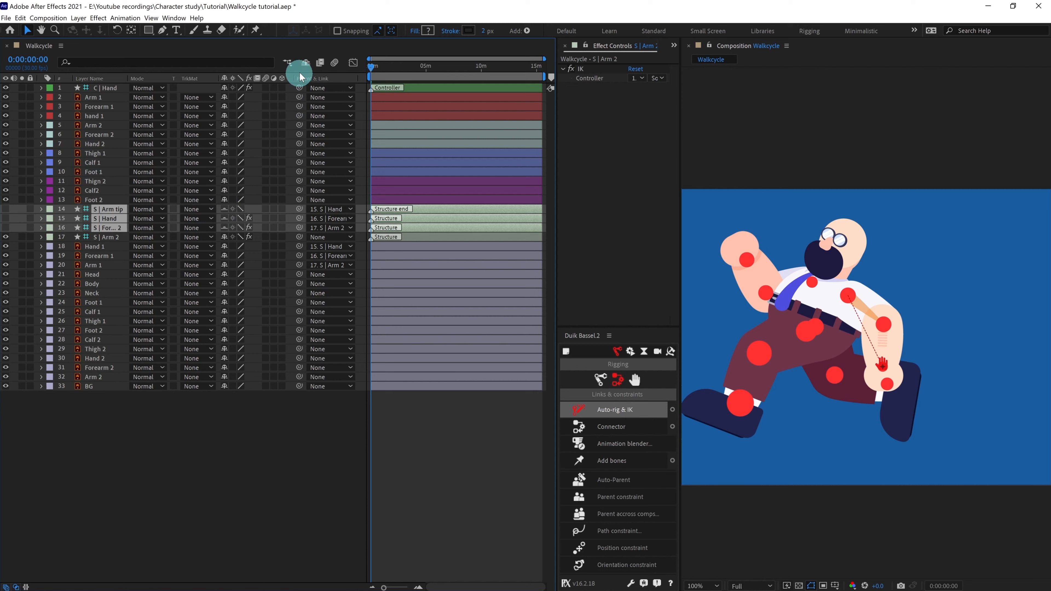
left_click(305, 63)
- Lock the Hand 1, Forearm 1 and Arm 1 artwork layers and hide them from the timeline as shy layers
left_click(117, 220)
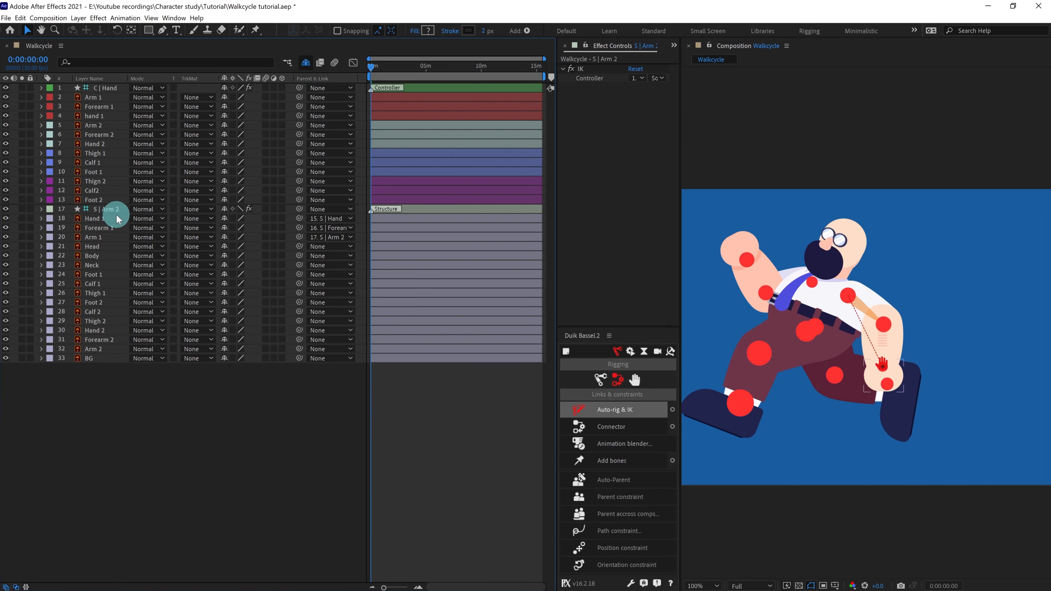
left_click(97, 219)
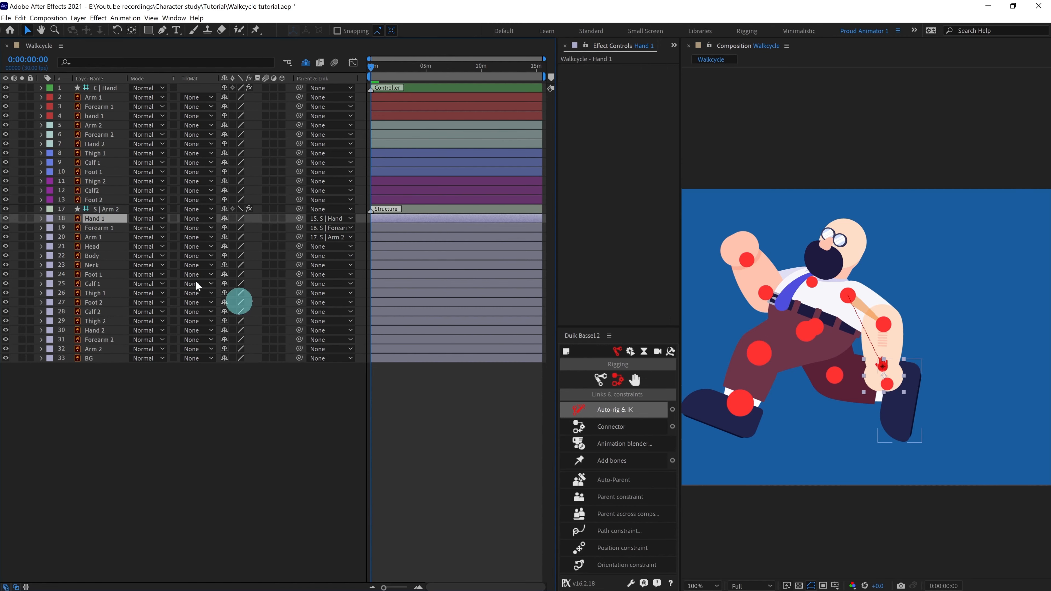
left_click(88, 236, "shift")
left_click(30, 227)
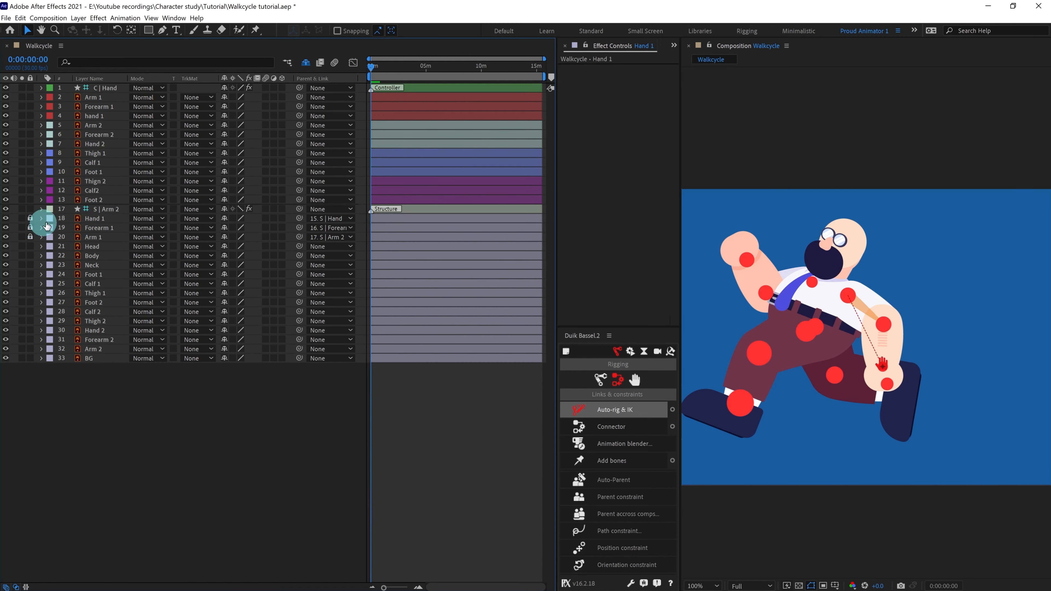
left_click(224, 220)
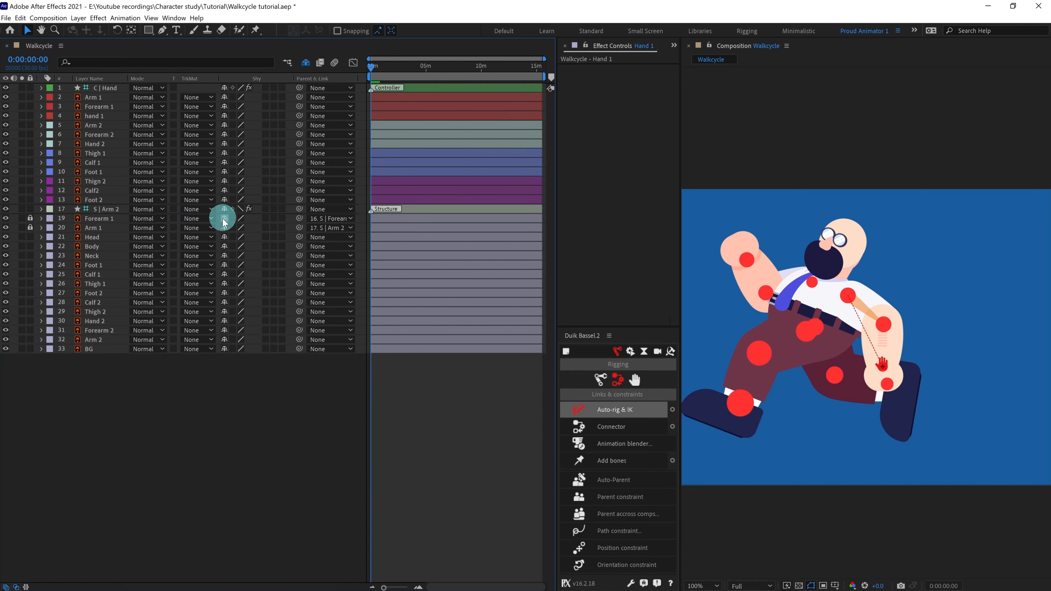
left_click(224, 219)
left_click(224, 218)
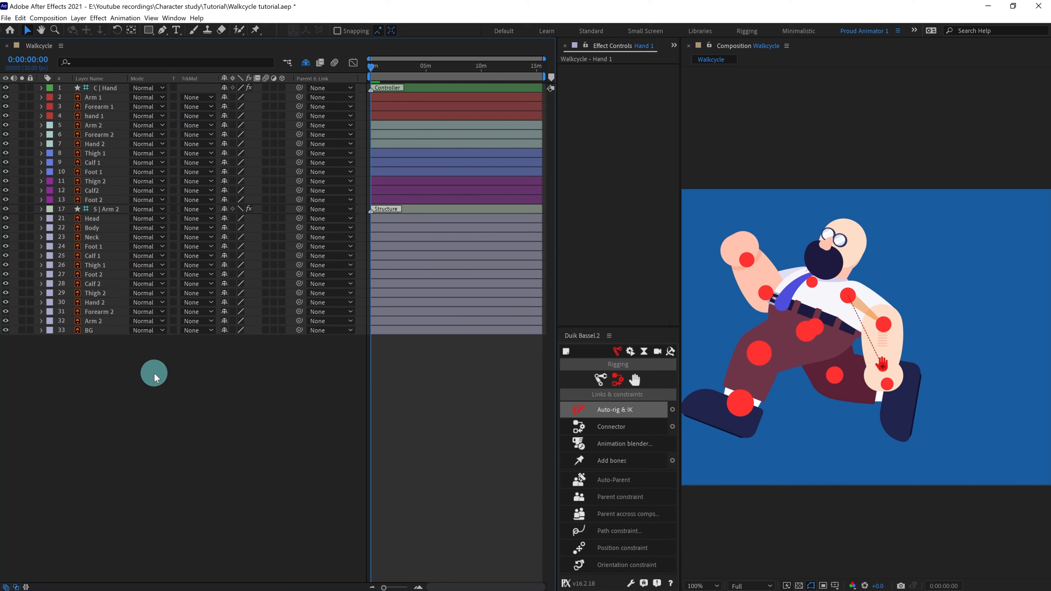
- Solo the Hand 2, Forearm 2 and Arm 2 artwork and create an arm structure from the matching joint marker layers
left_click(94, 321)
left_click(88, 303, "shift")
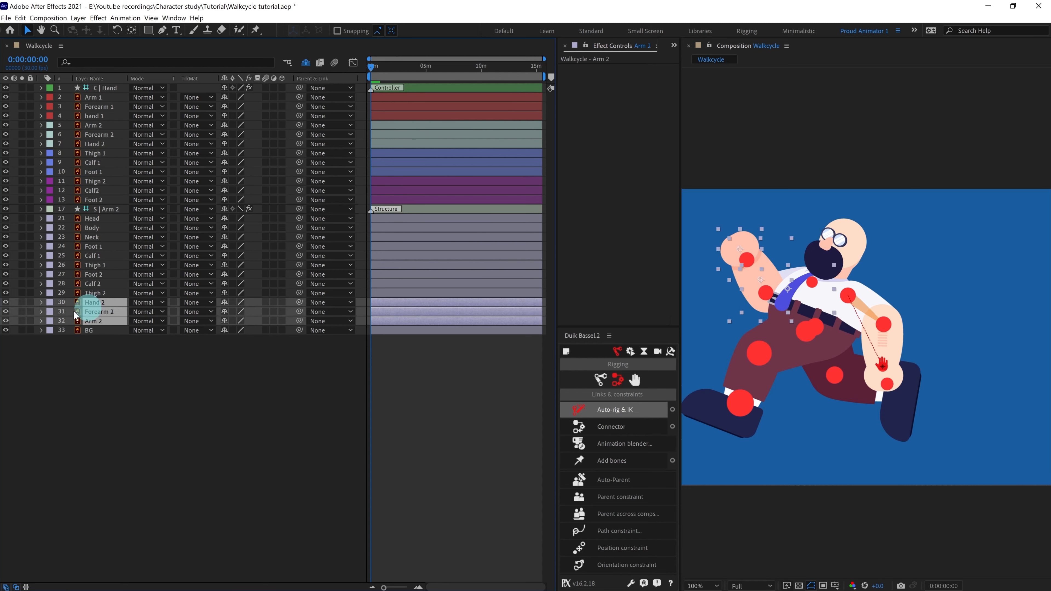
left_click(22, 321)
left_click(97, 123)
left_click(95, 144, "shift")
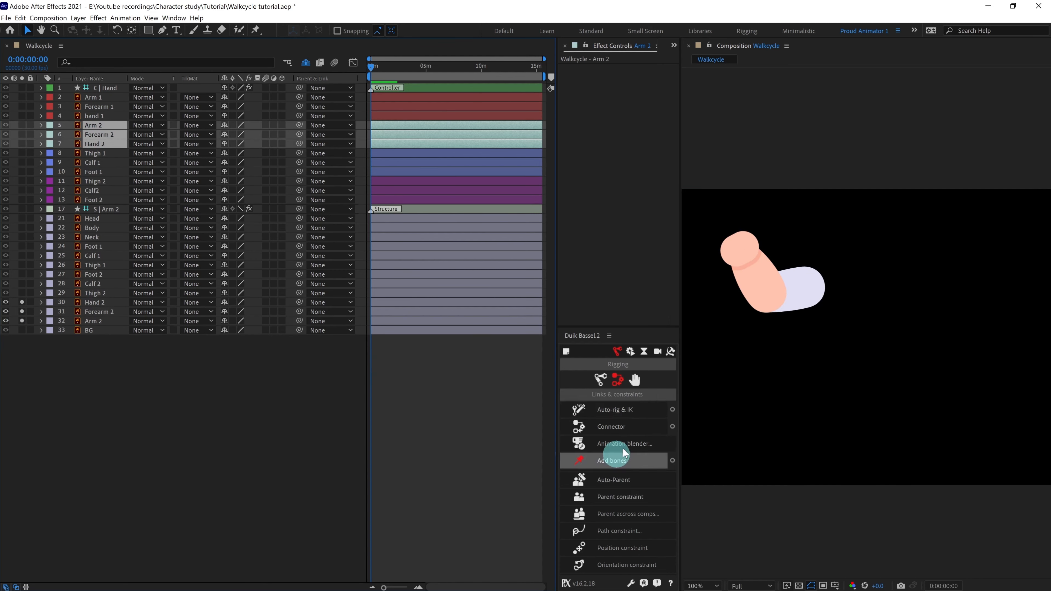
left_click(600, 381)
left_click(605, 429)
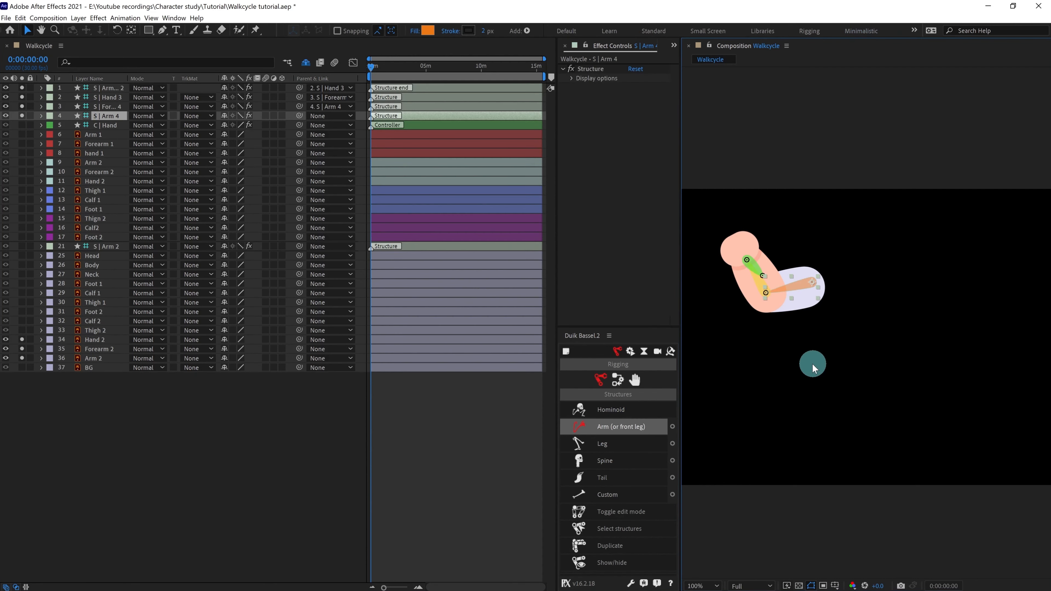
- Move the back arm's tip structure to the top of the fist and place its four structures above the Hand 2 artwork layer
scroll(810, 364, "up", 2)
left_click(109, 89)
left_click_drag(814, 333, 756, 252)
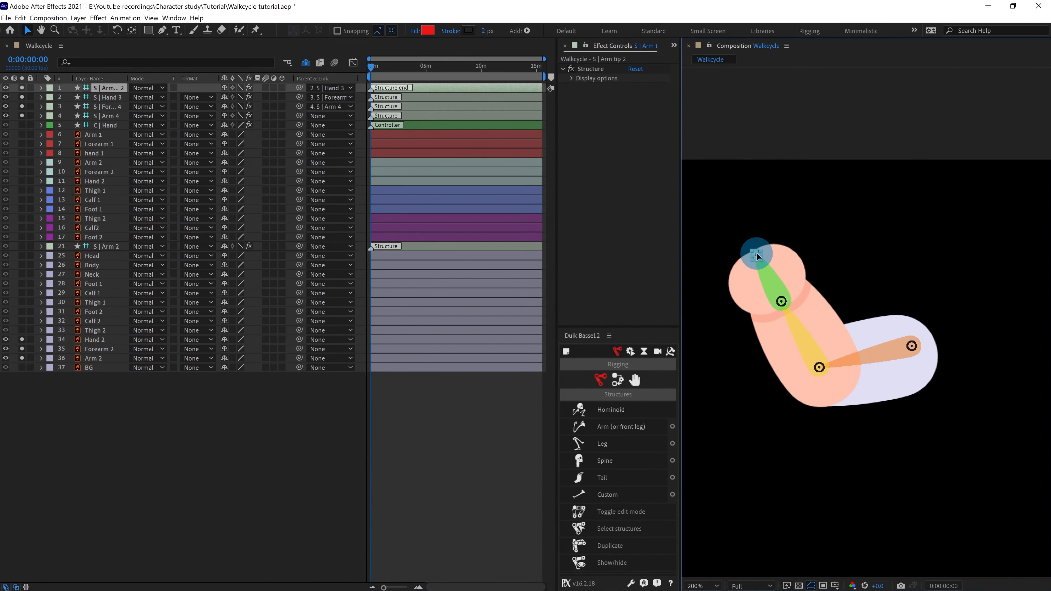
left_click_drag(110, 120, 95, 338)
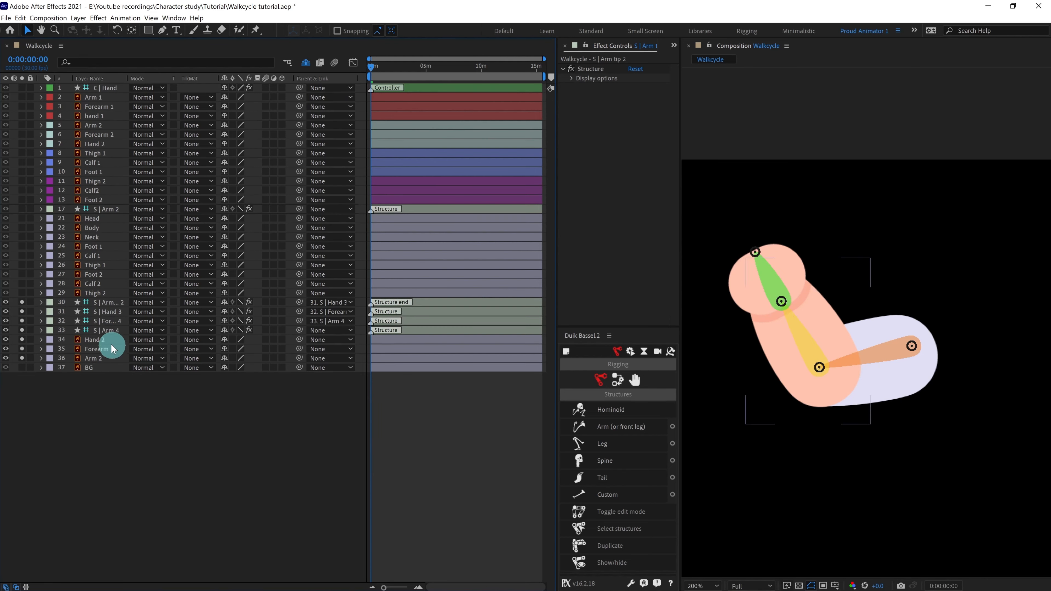
- Parent the Hand 2, Forearm 2 and Arm 2 artwork to their S | Hand 3, forearm and S | Arm 4 structures, and select all four structures
left_click(109, 340)
left_click_drag(299, 339, 115, 316)
left_click_drag(299, 350, 113, 334)
left_click(181, 305, "shift")
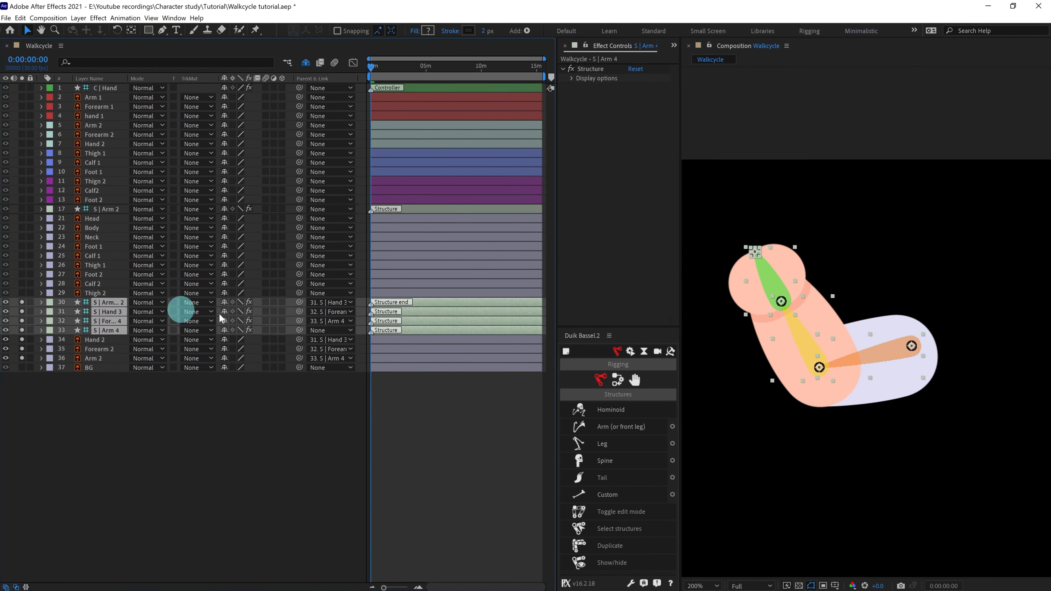
- Apply Auto-rig & IK to the four selected back arm structures and collapse the new hand controller's properties in the timeline
left_click(617, 379)
left_click(617, 409)
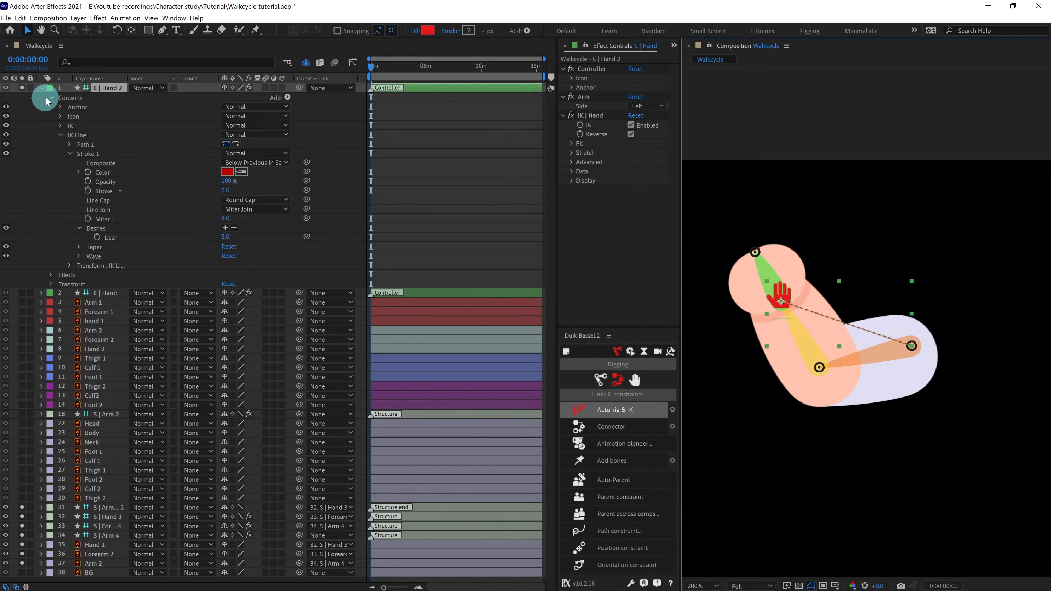
left_click(42, 88)
left_click_drag(804, 268, 771, 267)
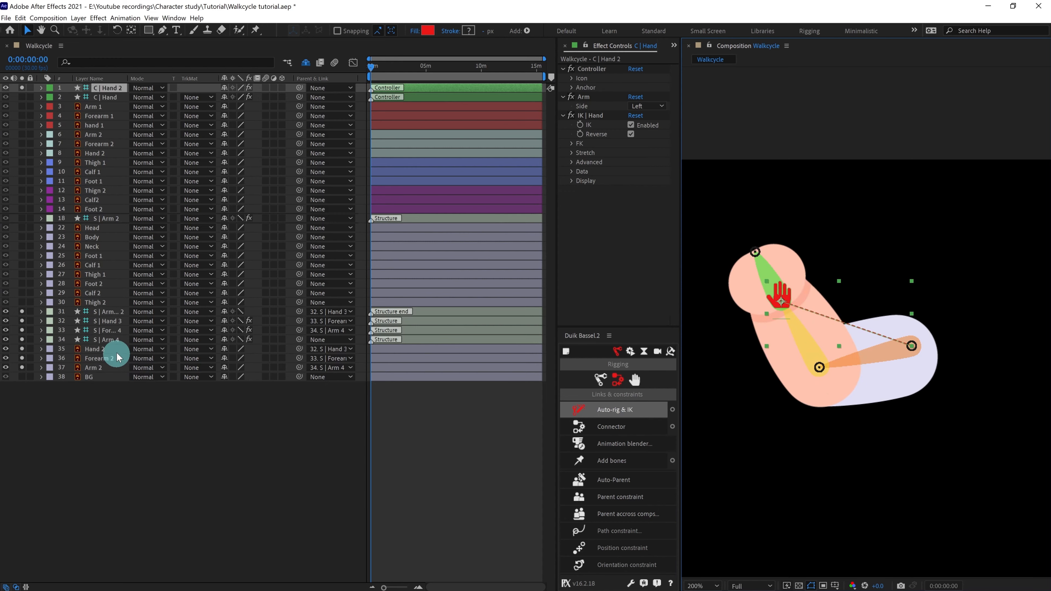
- Turn off visibility of the back arm's four structures and hide all but S | Arm 4 from the timeline as shy layers
left_click(105, 311)
left_click(104, 339, "shift")
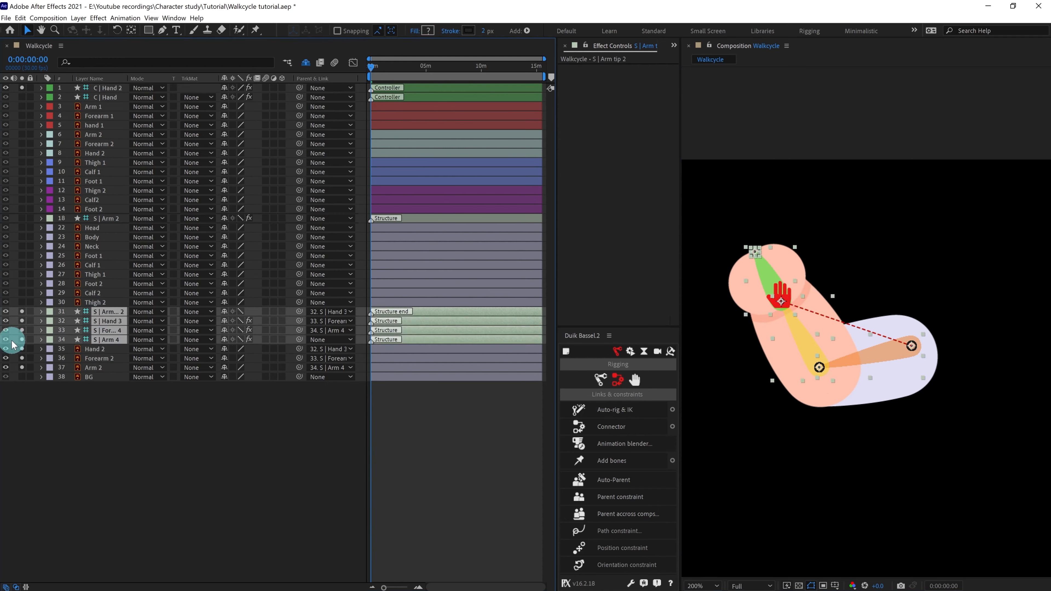
left_click_drag(5, 339, 6, 321)
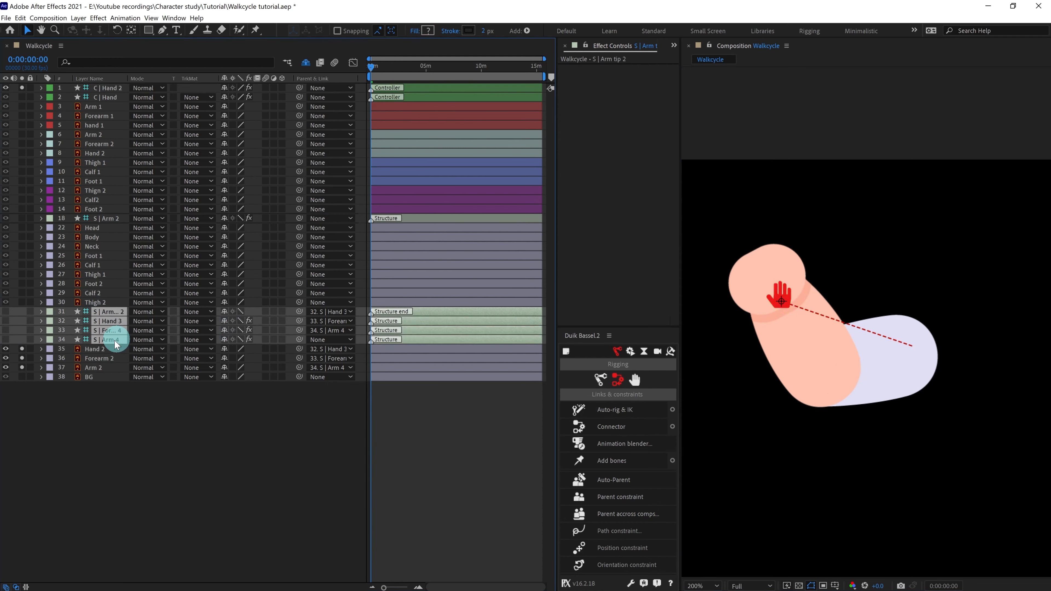
left_click(105, 338, "ctrl")
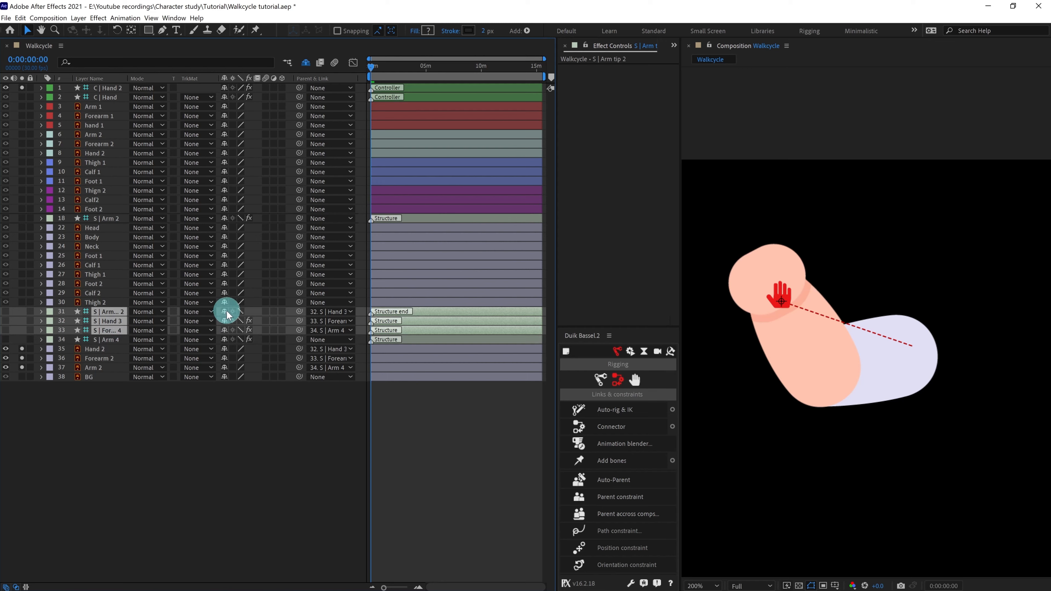
key("Delete")
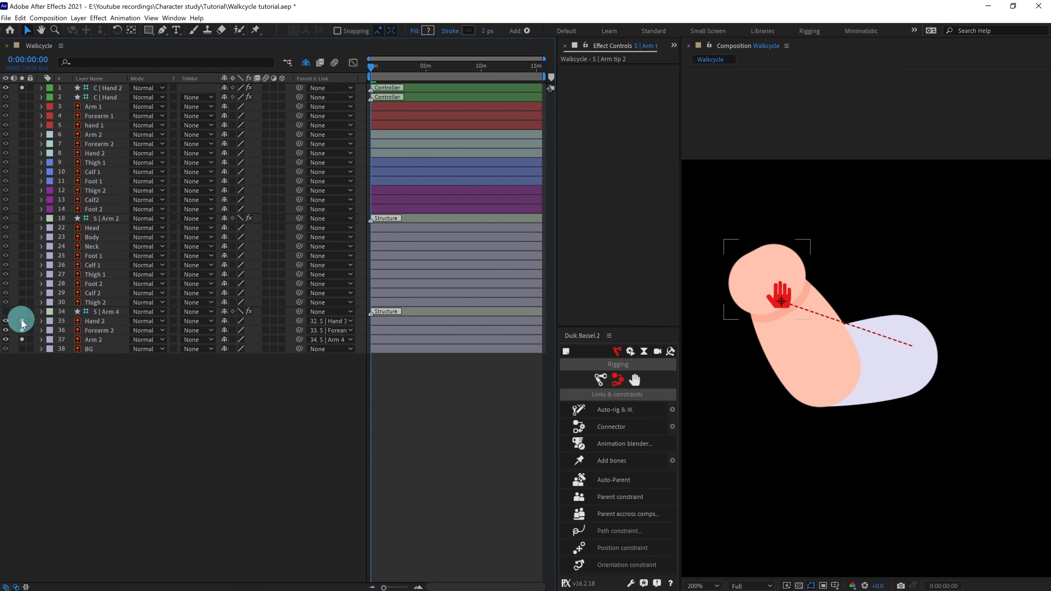
- Unsolo the back arm artwork and its controller, and lock and shy the Hand 2, Forearm 2 and Arm 2 artwork layers
left_click_drag(22, 322, 22, 340)
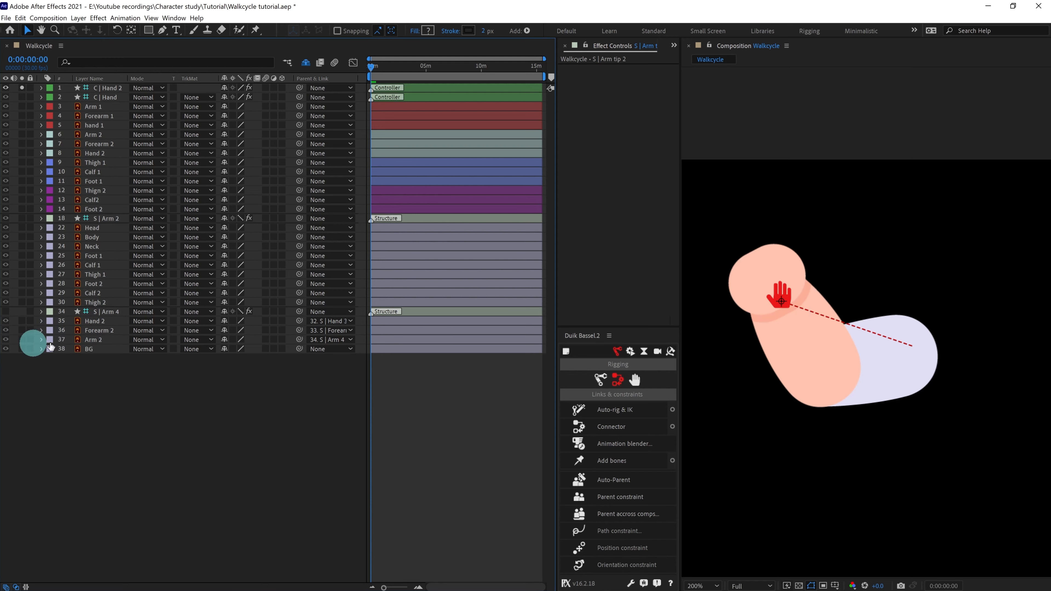
left_click(21, 88)
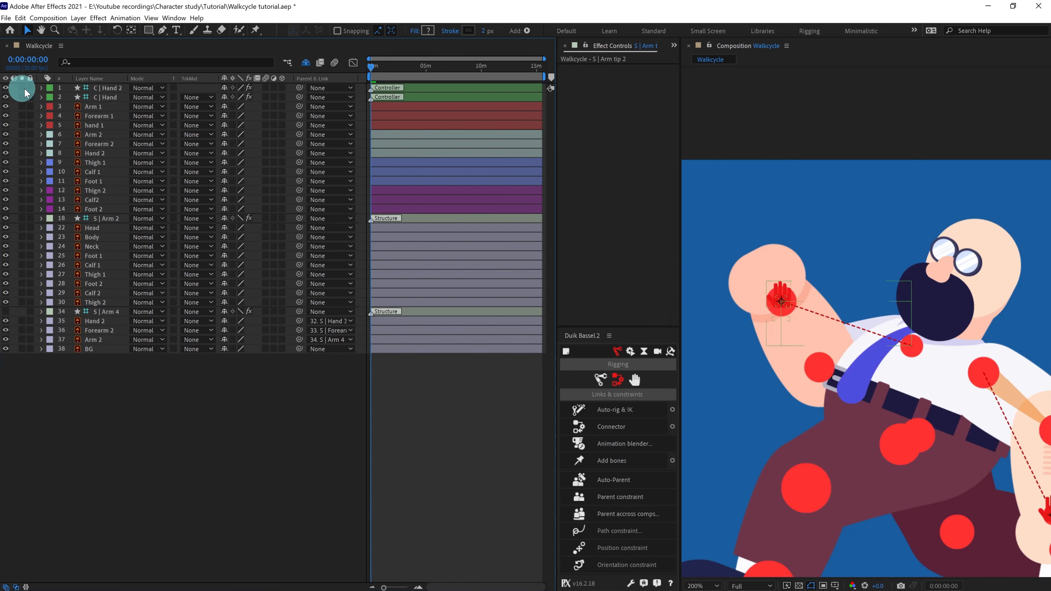
left_click(94, 341)
left_click(95, 321, "shift")
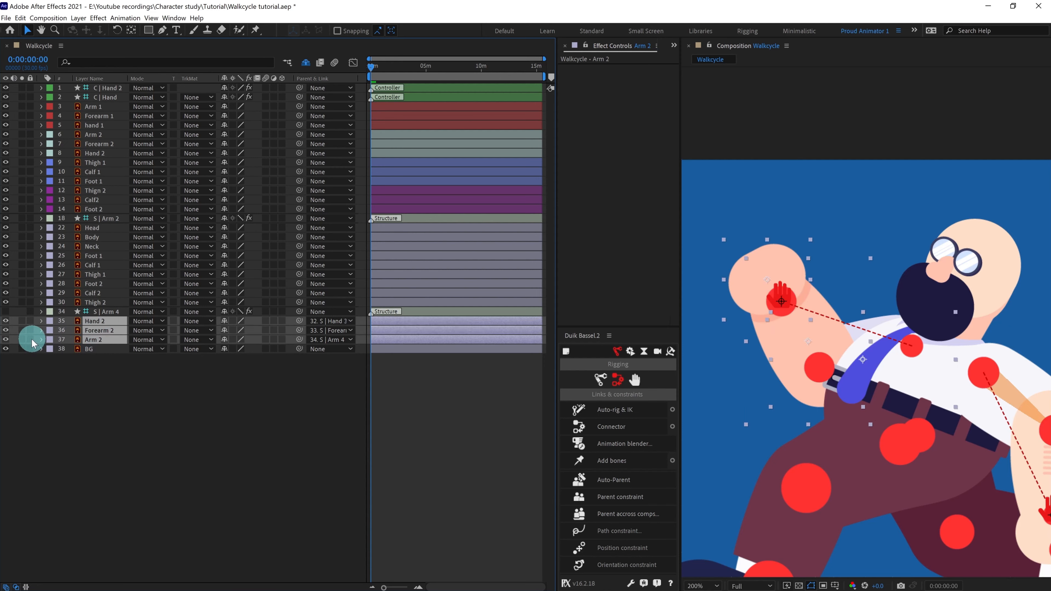
left_click(32, 340)
left_click(224, 322)
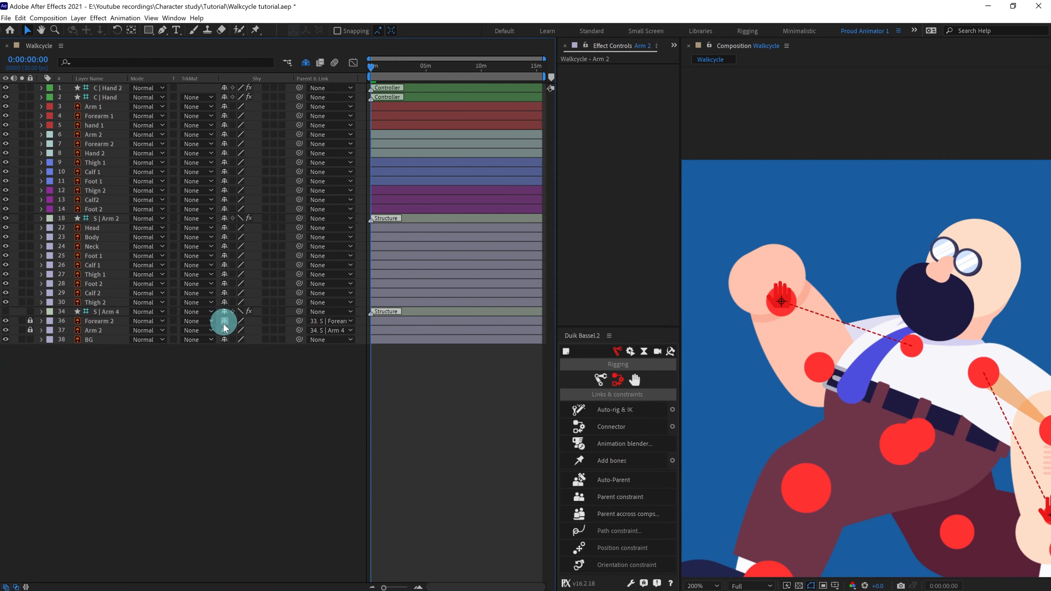
left_click(224, 322)
left_click(224, 322)
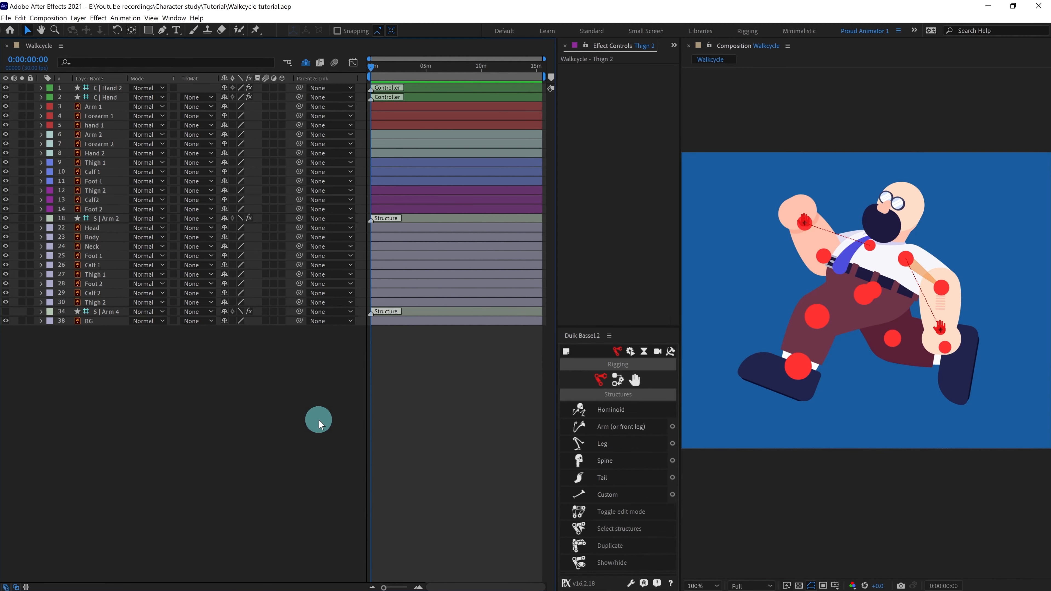
- Delete the six joint marker layers of both arms, from Arm 1 through Hand 2
left_click(94, 106)
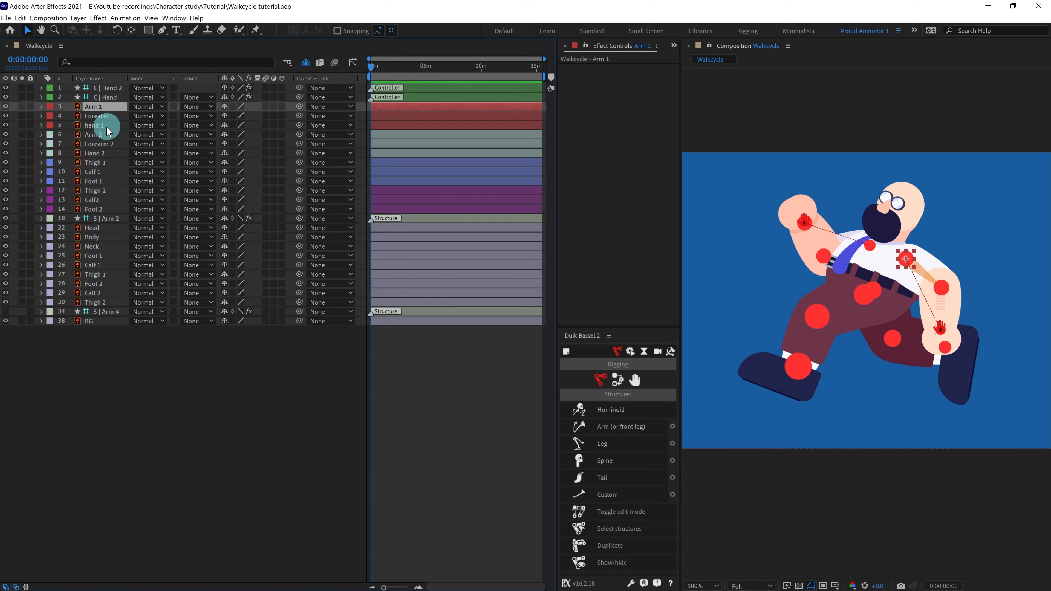
left_click(95, 155, "shift")
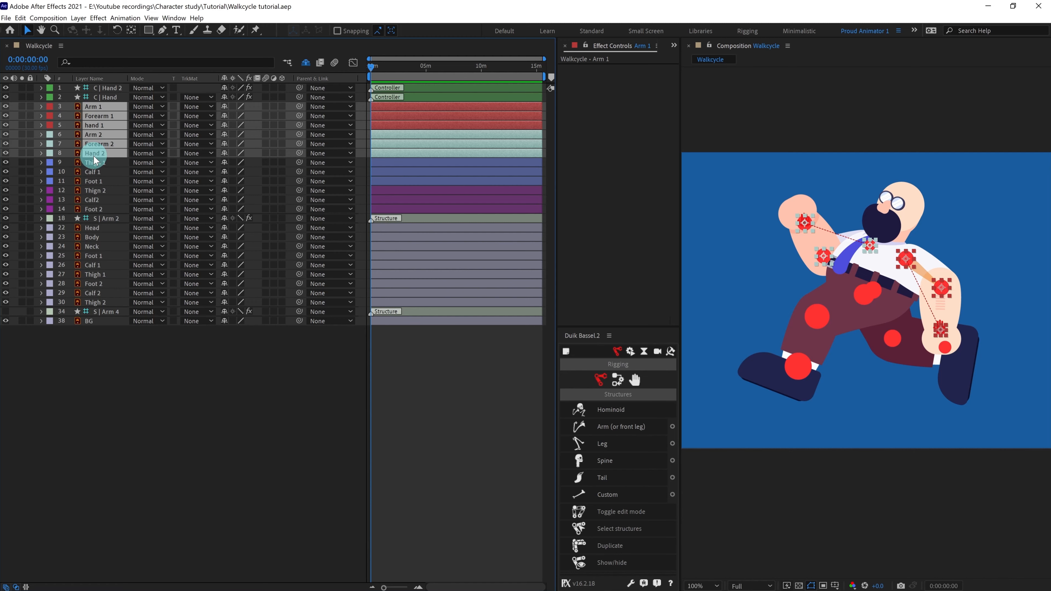
key("Delete")
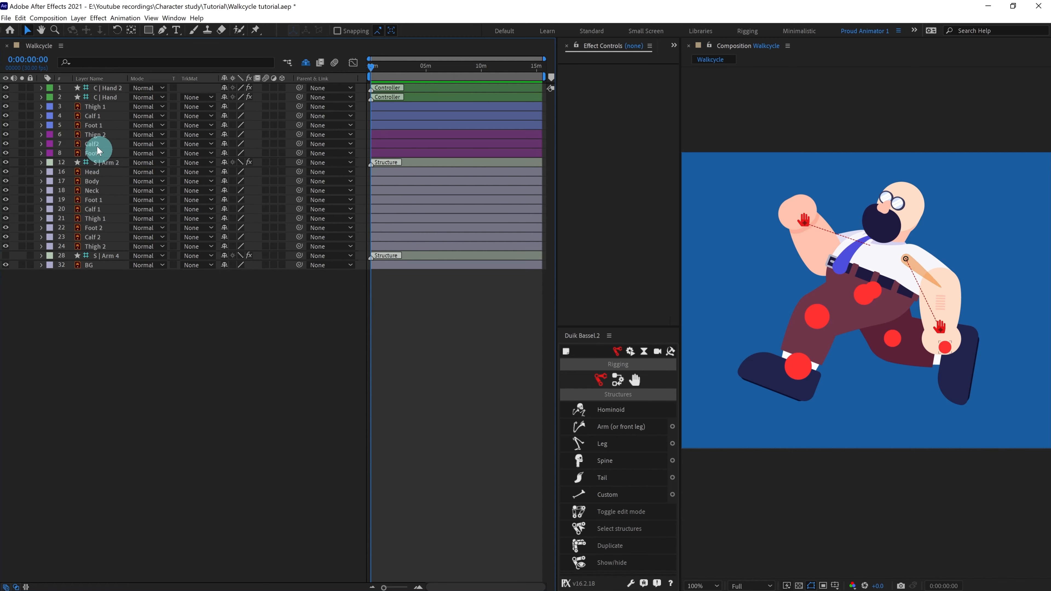
- Solo the Thigh 1, Calf 1 and Foot 1 joint markers together with their matching artwork layers
left_click(95, 108)
left_click(95, 125, "shift")
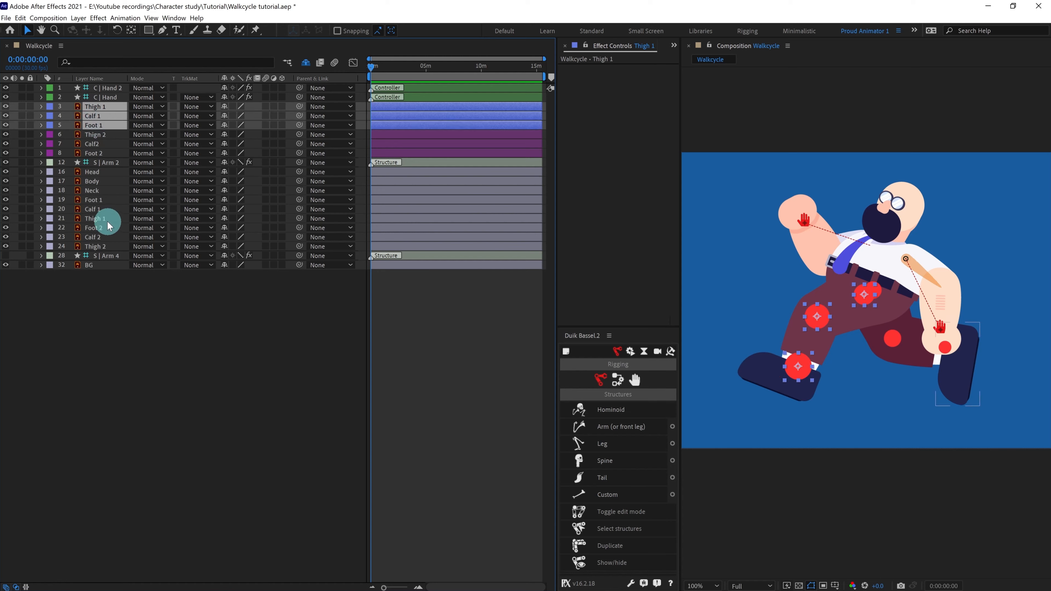
left_click(98, 218, "ctrl")
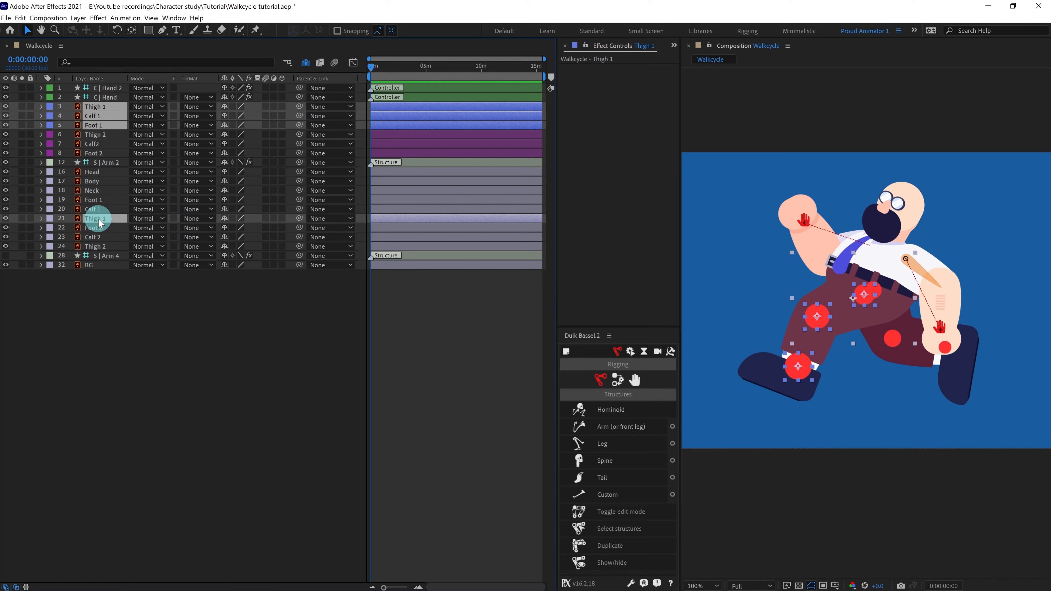
left_click(95, 209, "ctrl")
left_click(94, 200, "ctrl")
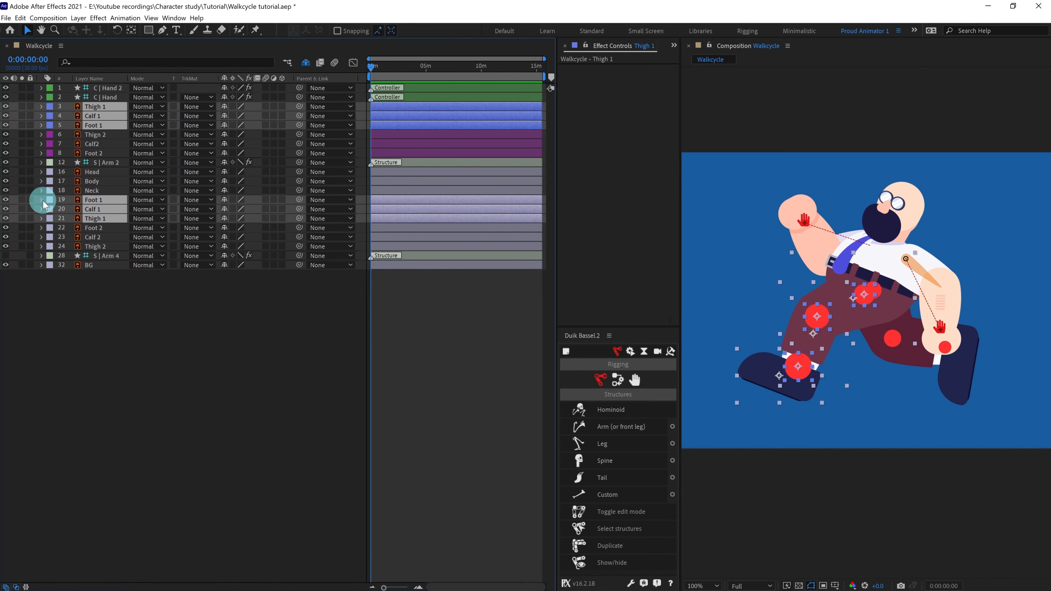
left_click(22, 199)
- Place four puppet position pins on the Foot 1 artwork: at the ankle, the ball of the foot, the toe tip and the heel
scroll(898, 338, "up", 2)
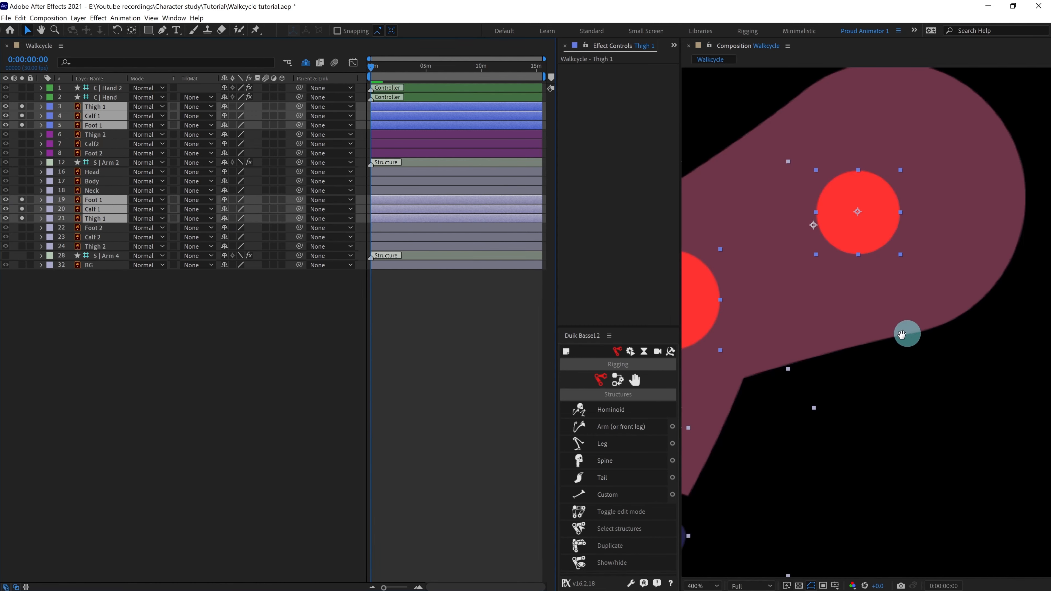
left_click_drag(830, 327, 1002, 310)
scroll(849, 322, "down", 1)
left_click_drag(714, 339, 802, 280)
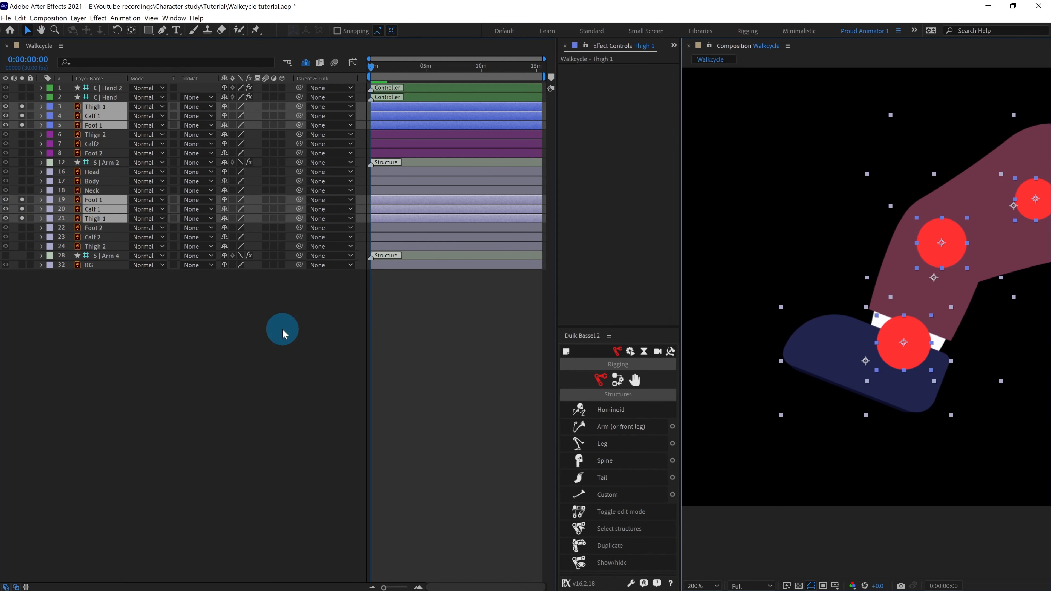
left_click(282, 329)
left_click(98, 199)
left_click_drag(991, 369, 978, 334)
left_click(256, 31)
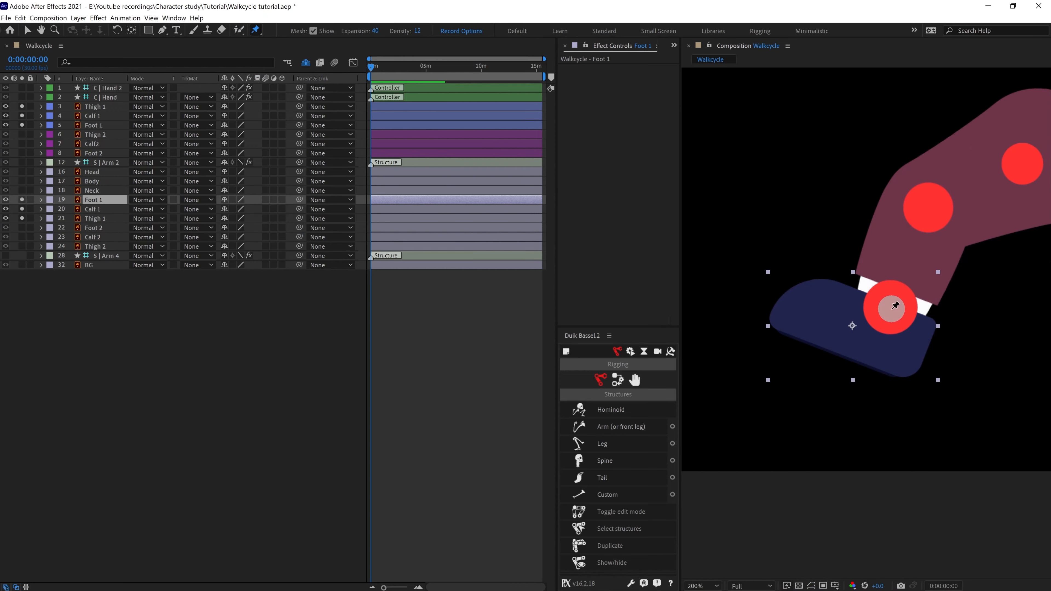
left_click(891, 308)
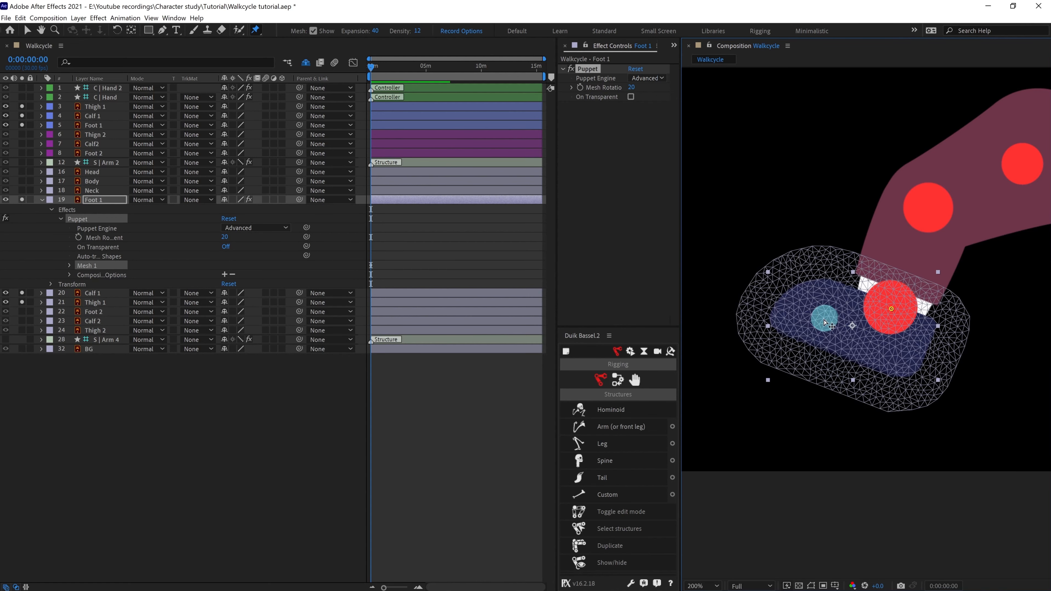
left_click(825, 319)
left_click(778, 317)
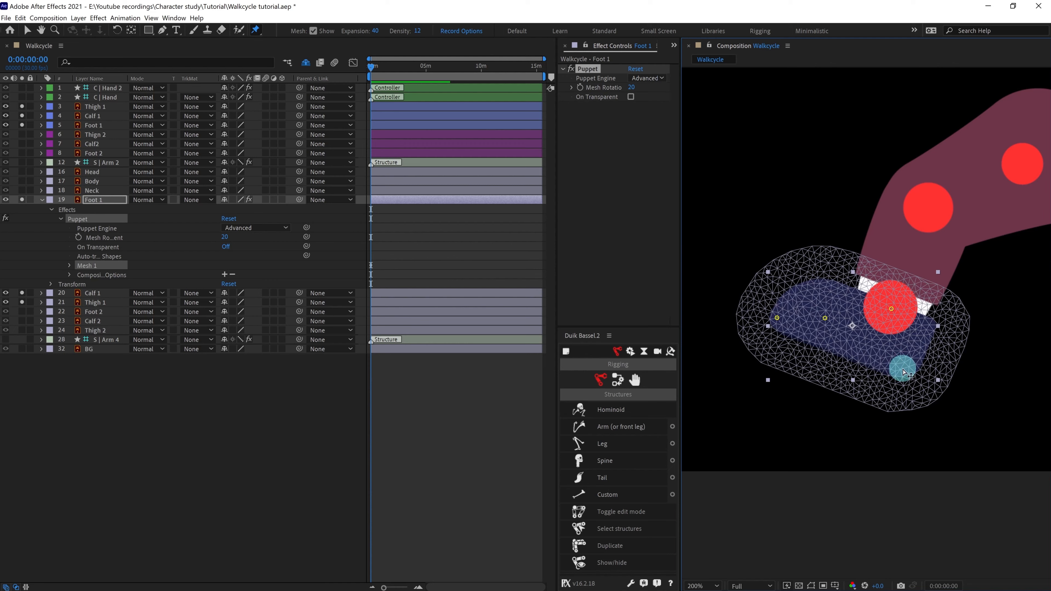
left_click(903, 369)
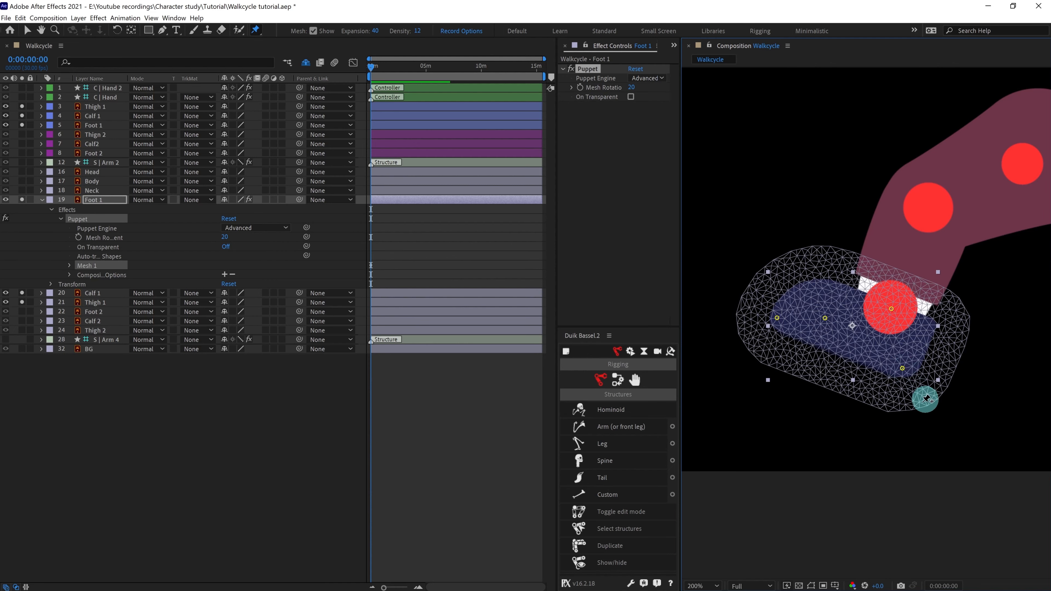
- Add Duik bones to the puppet pins of the Foot 1 artwork
left_click(80, 222)
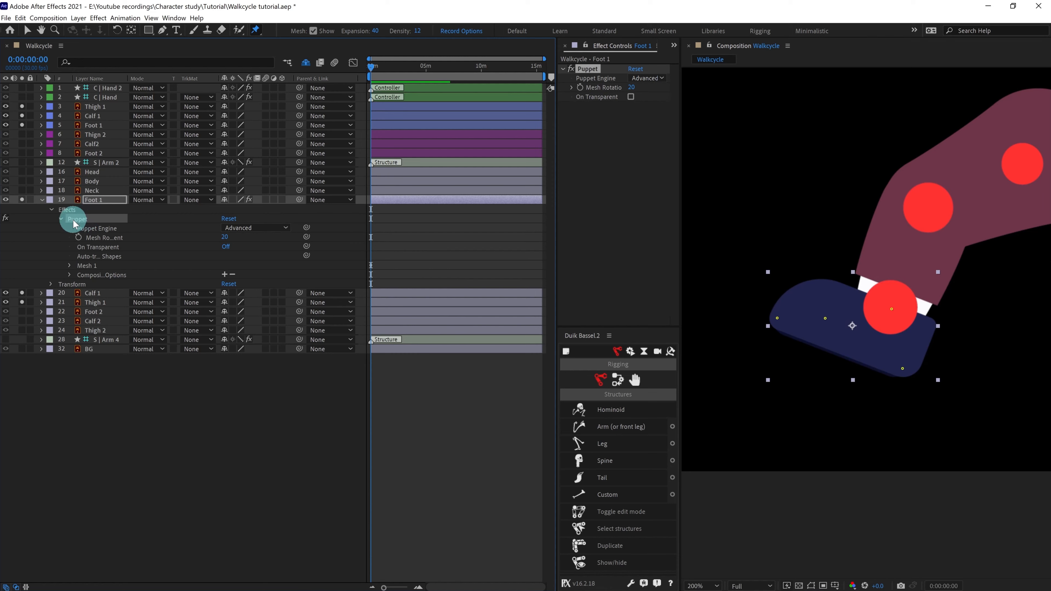
left_click(617, 384)
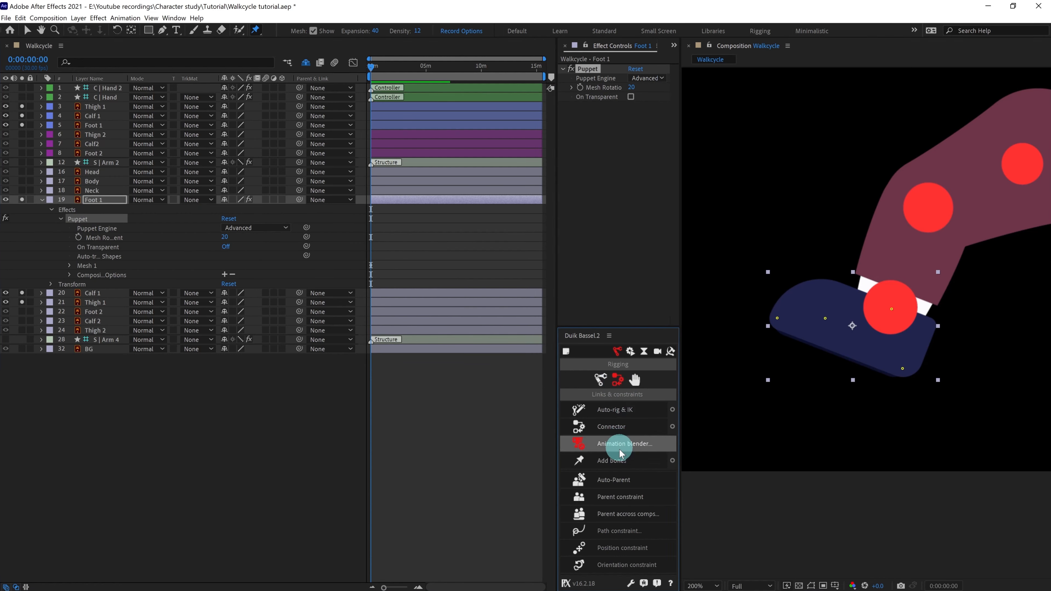
left_click(619, 466)
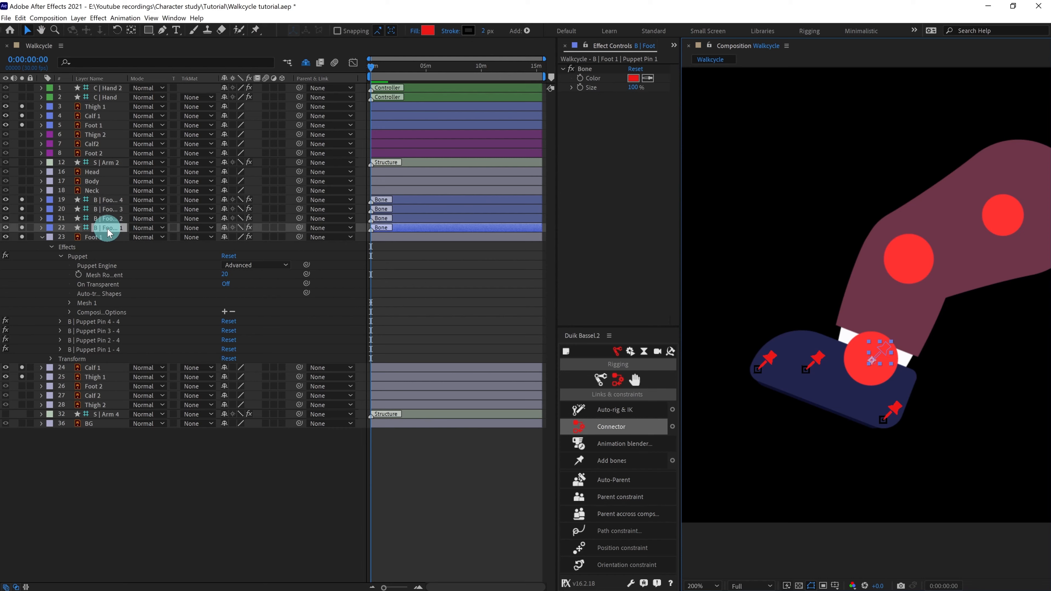
- Rename the bones for puppet pins 1 to 4 as Foot, TOe, Toe tip and Heel
left_click(106, 228)
key("Return")
type("Foot")
key("Return")
left_click(114, 219)
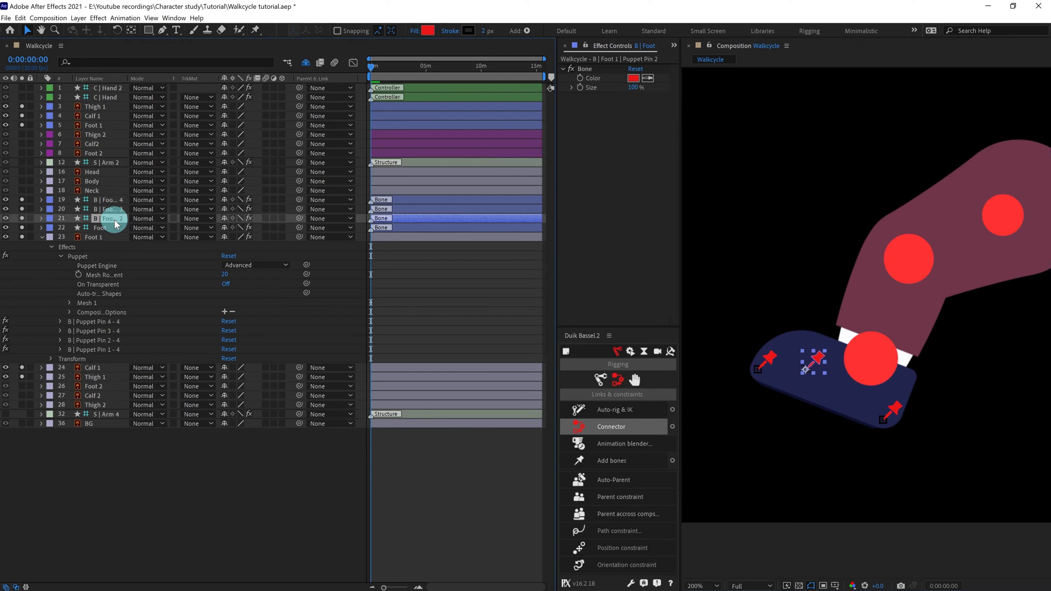
key("Return")
type("TOe")
key("Return")
key("ctrl+Up")
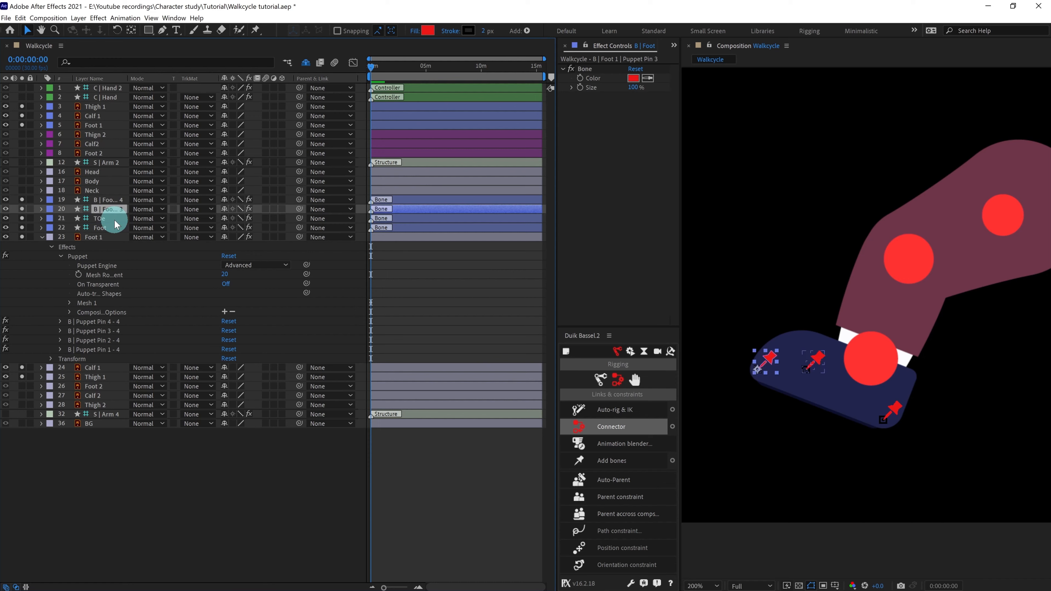
type("Toe tip")
key("Return")
key("ctrl+Up")
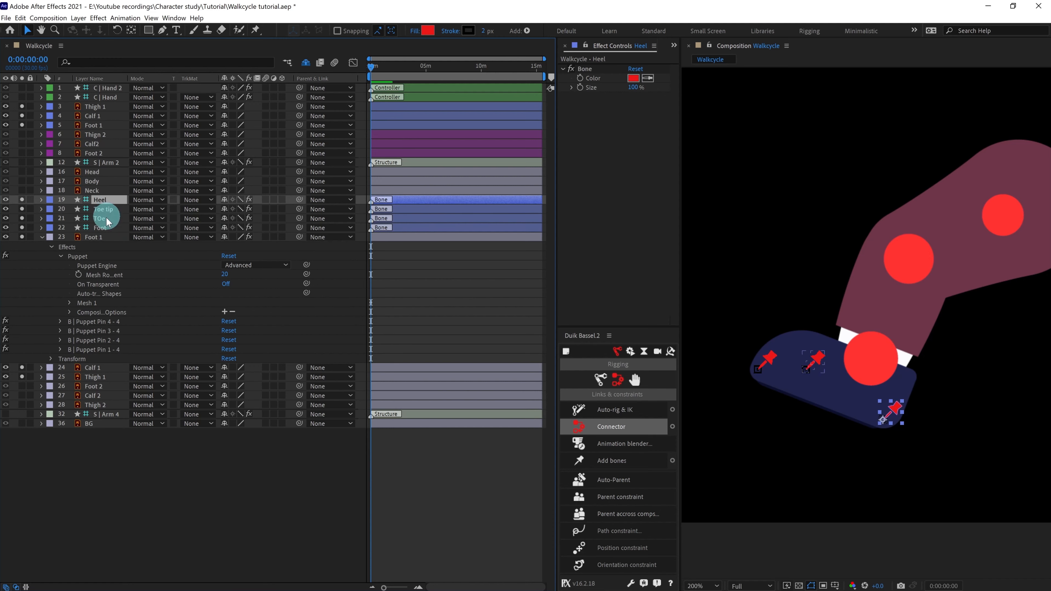
- Parent the Toe tip bone to TOe, and the Heel and TOe bones to Foot
left_click(108, 210, "ctrl")
left_click(106, 219, "ctrl")
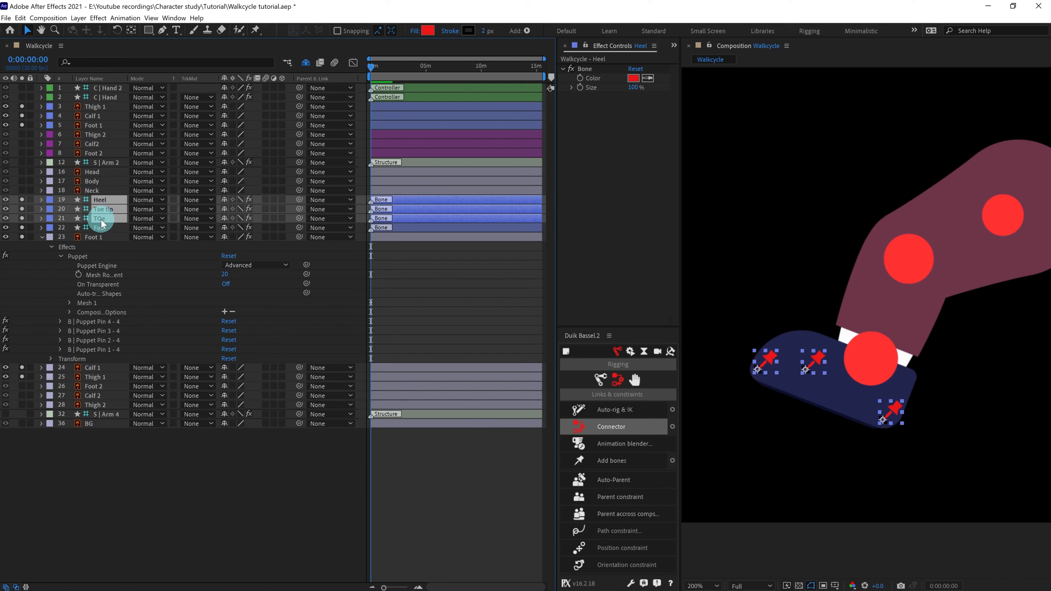
left_click(108, 208)
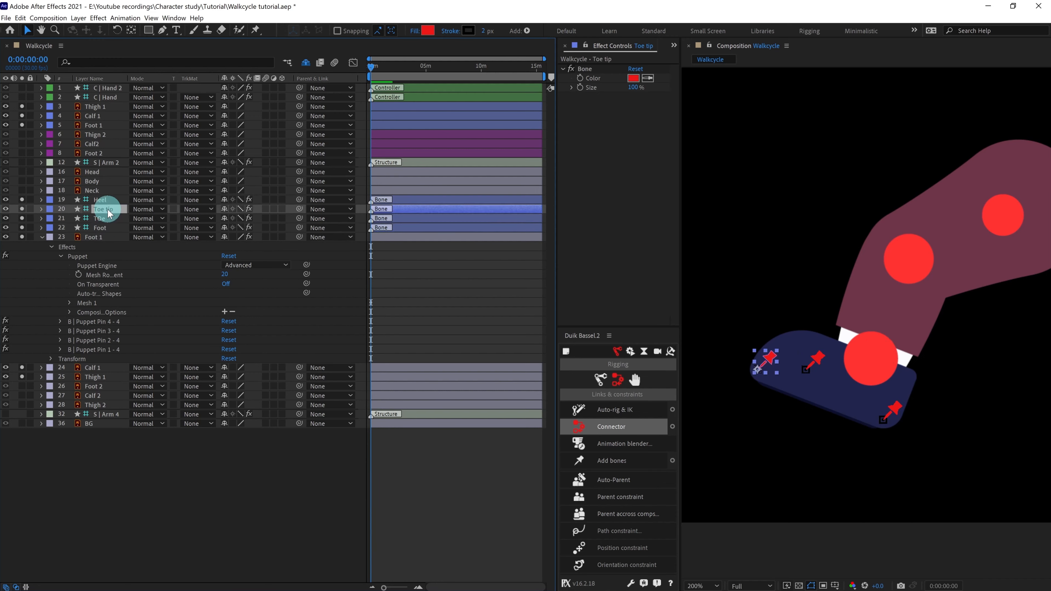
left_click_drag(295, 210, 108, 219)
left_click(106, 219)
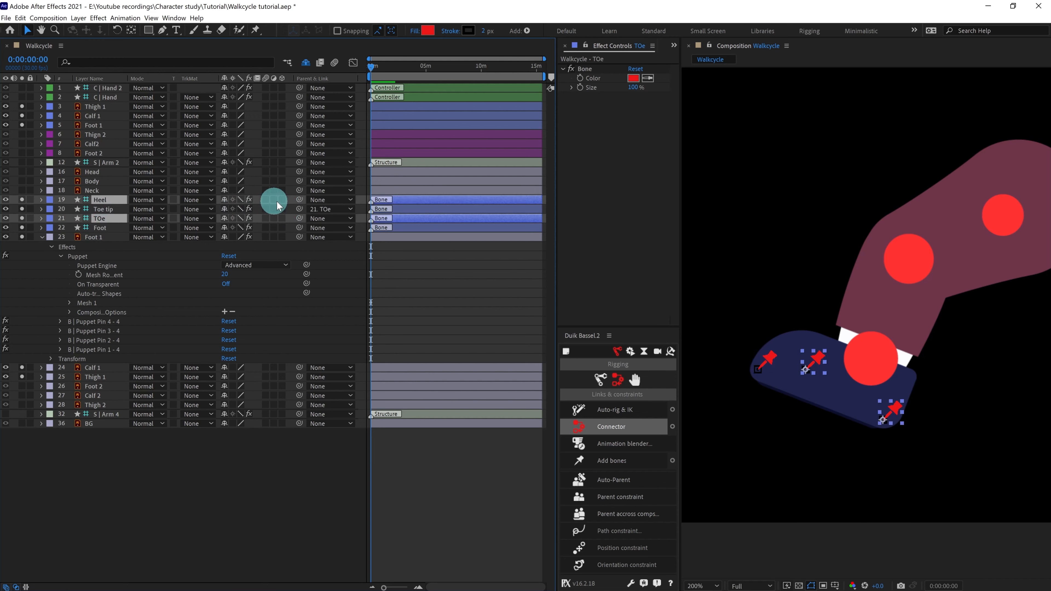
left_click_drag(299, 199, 107, 227)
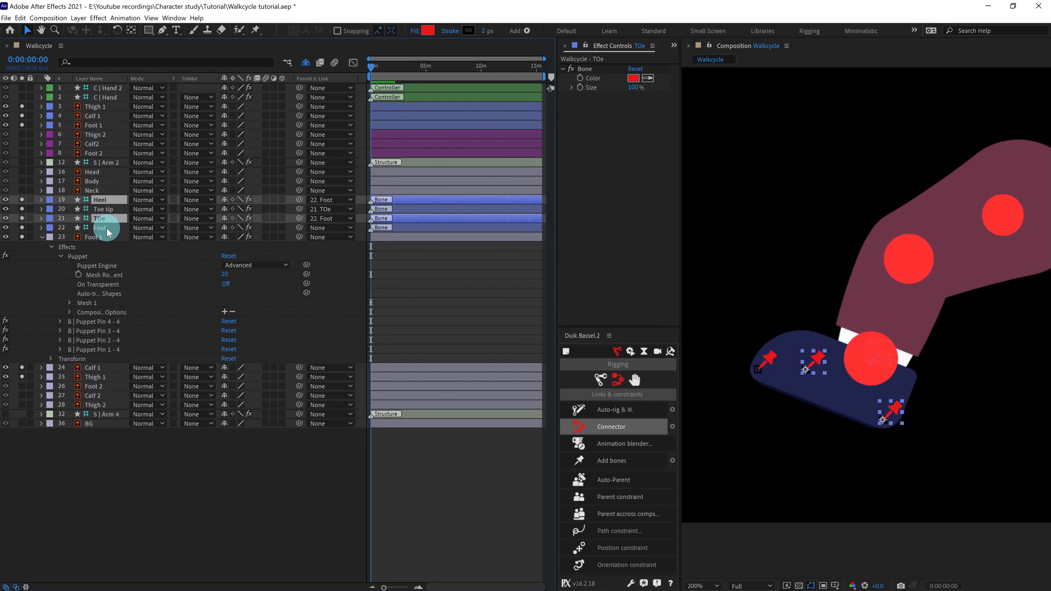
left_click(107, 228)
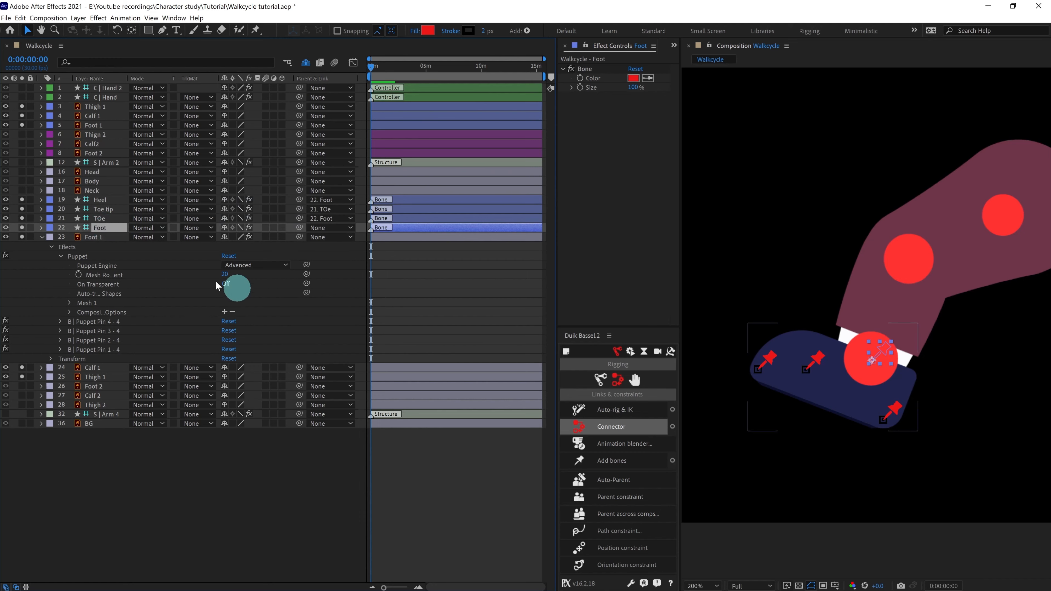
- Create a Duik leg structure from the Thigh 1 and Calf 1 joint layers and the puppet bones of the Foot 1 artwork
left_click(96, 108)
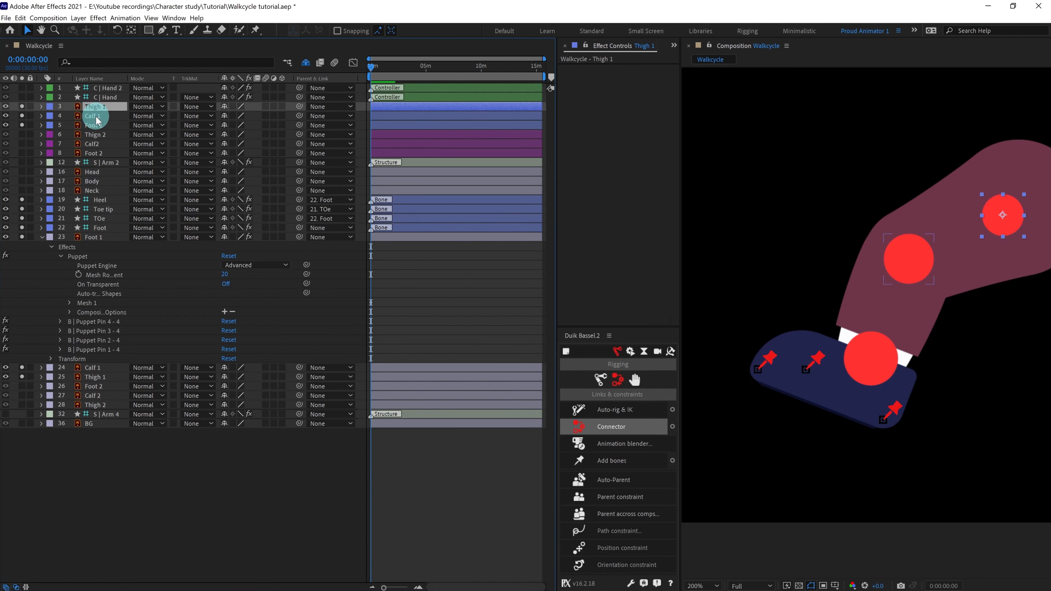
left_click(94, 117, "ctrl")
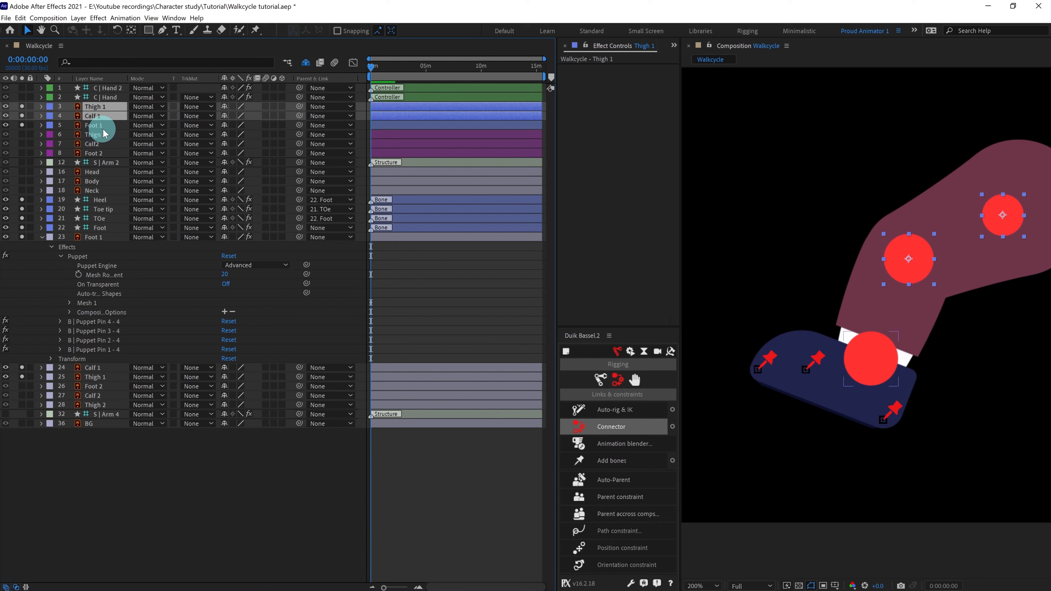
left_click(100, 228, "ctrl")
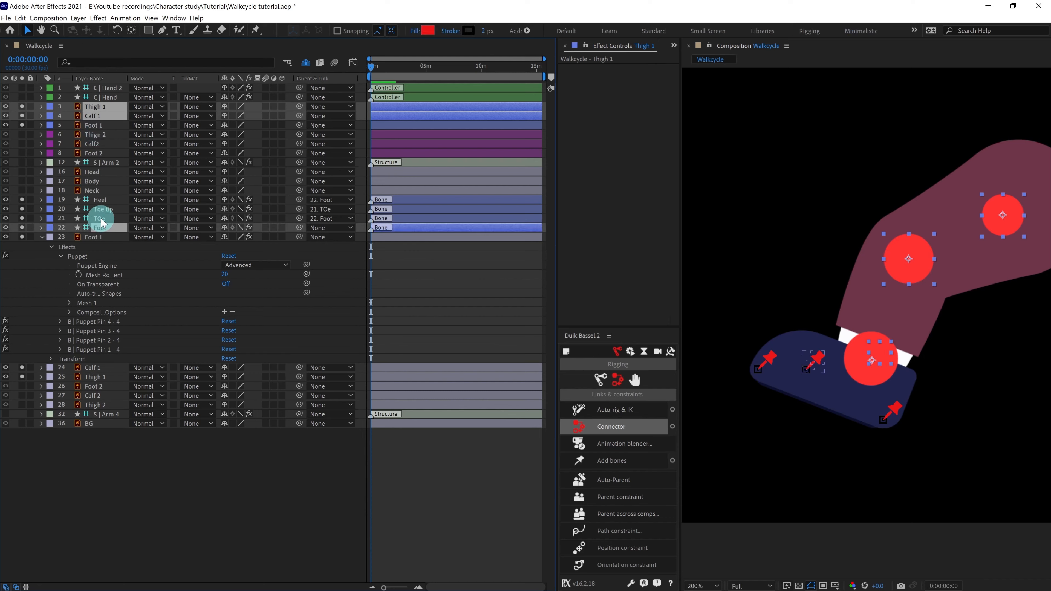
left_click(103, 220, "ctrl")
left_click(106, 210, "ctrl")
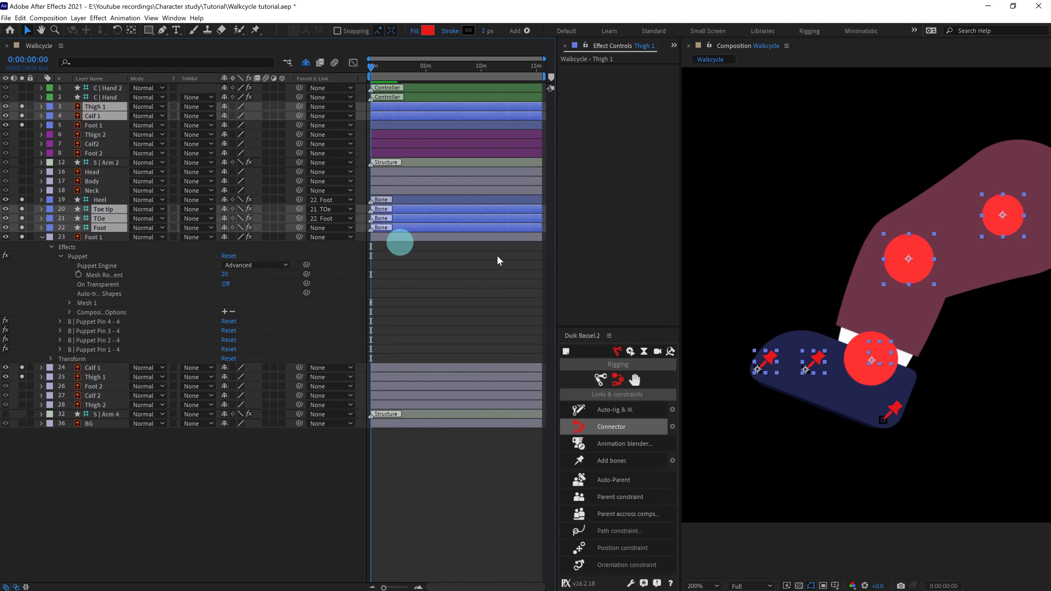
scroll(920, 288, "down", 1)
key("space")
left_click_drag(920, 289, 888, 264)
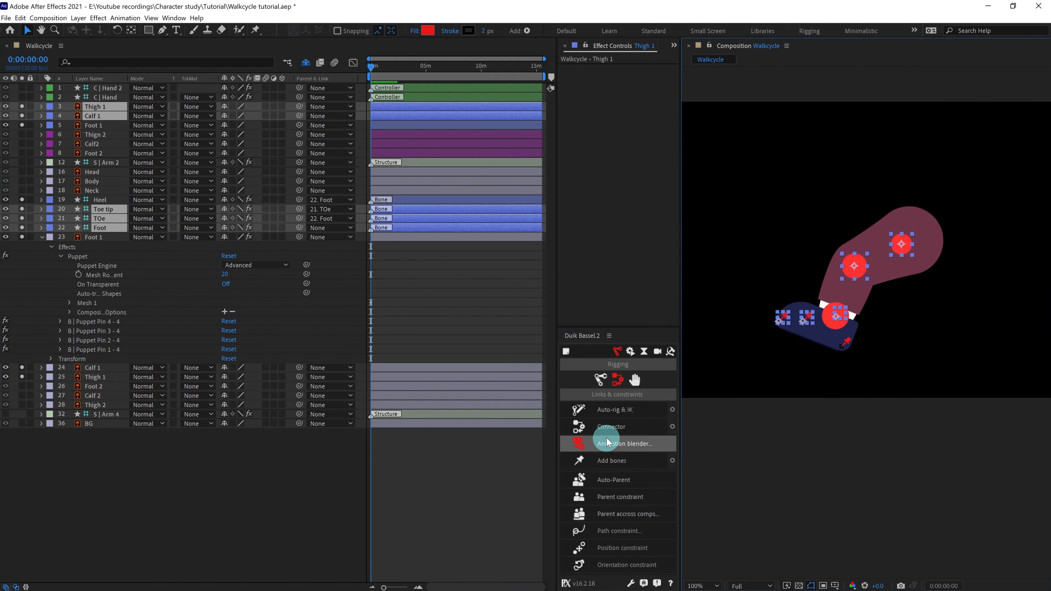
left_click(600, 382)
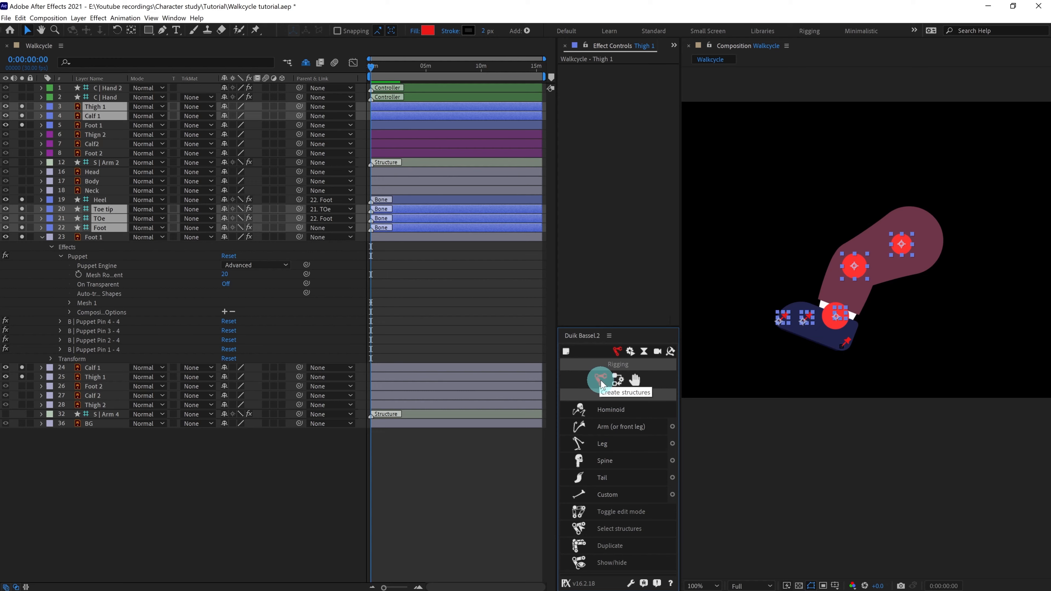
left_click(602, 432)
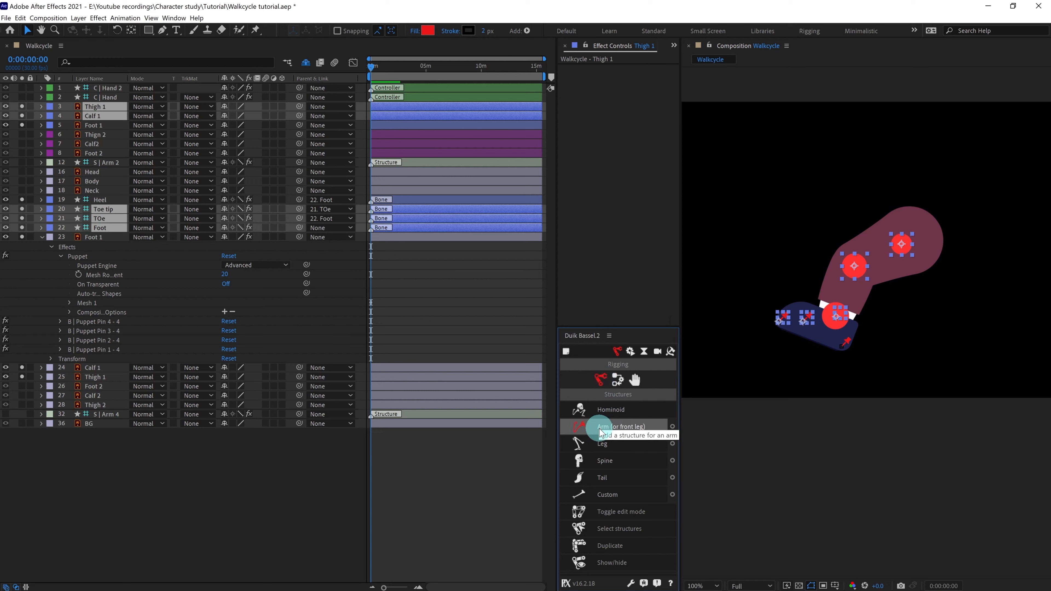
left_click(601, 445)
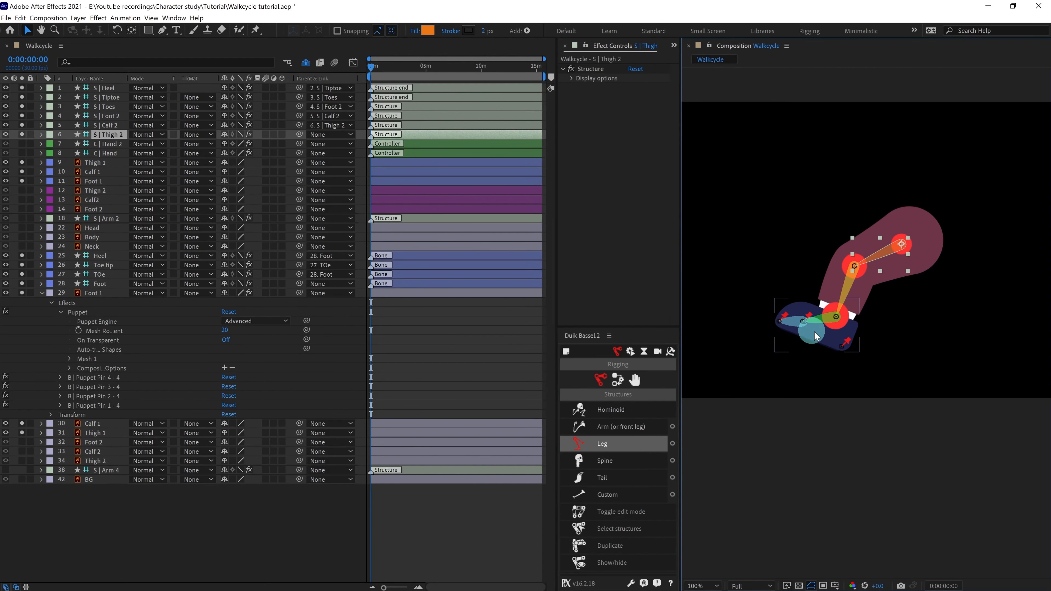
- Move the six leg structure layers, S | Heel through S | Thigh 2, below Neck and directly above the Heel bone layer
scroll(870, 380, "up", 2)
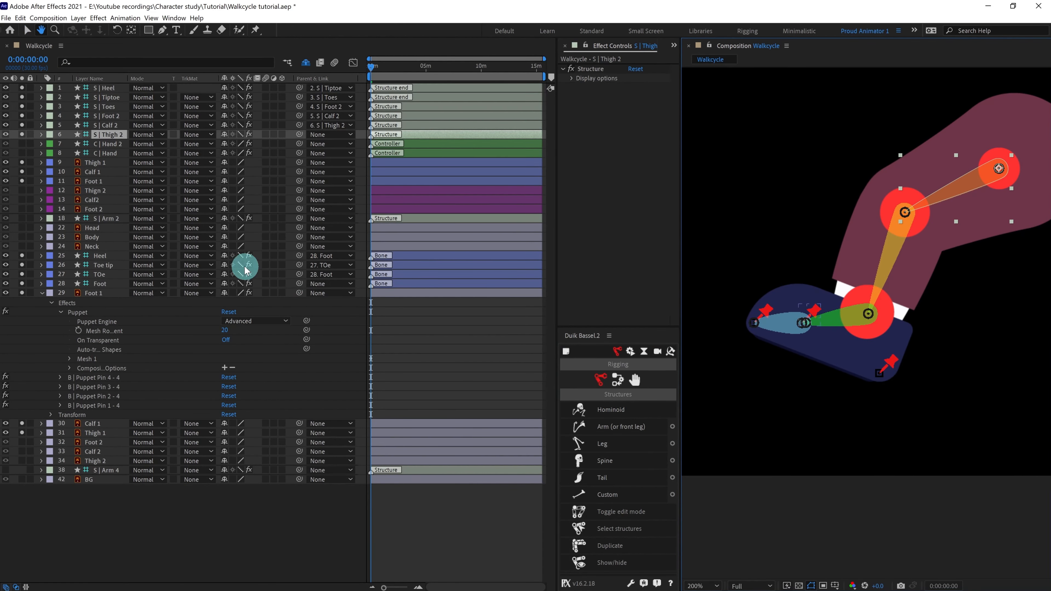
left_click(108, 88)
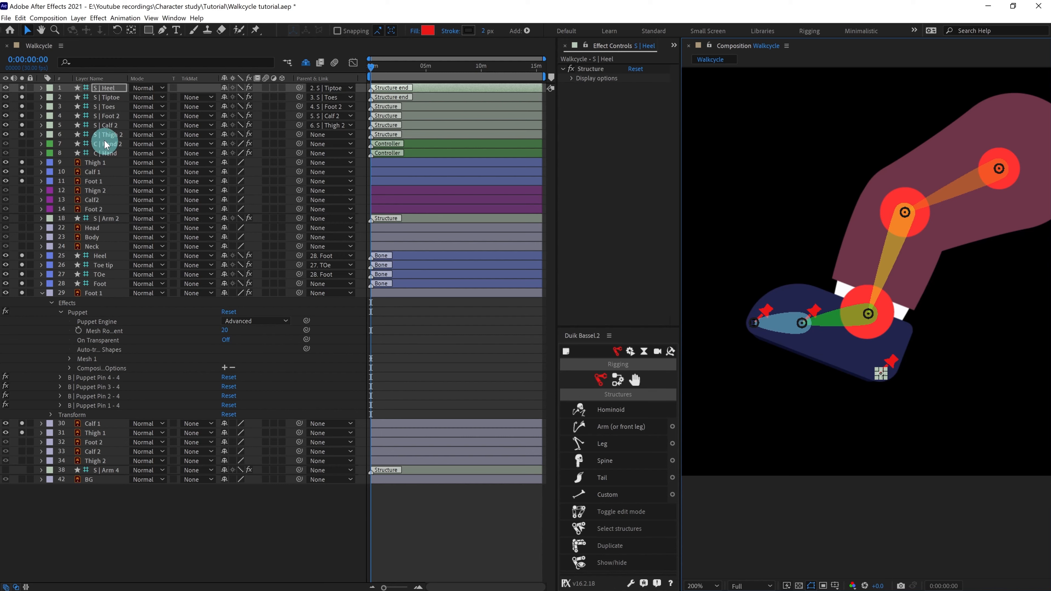
left_click(108, 125)
left_click(106, 135)
left_click(110, 88, "shift")
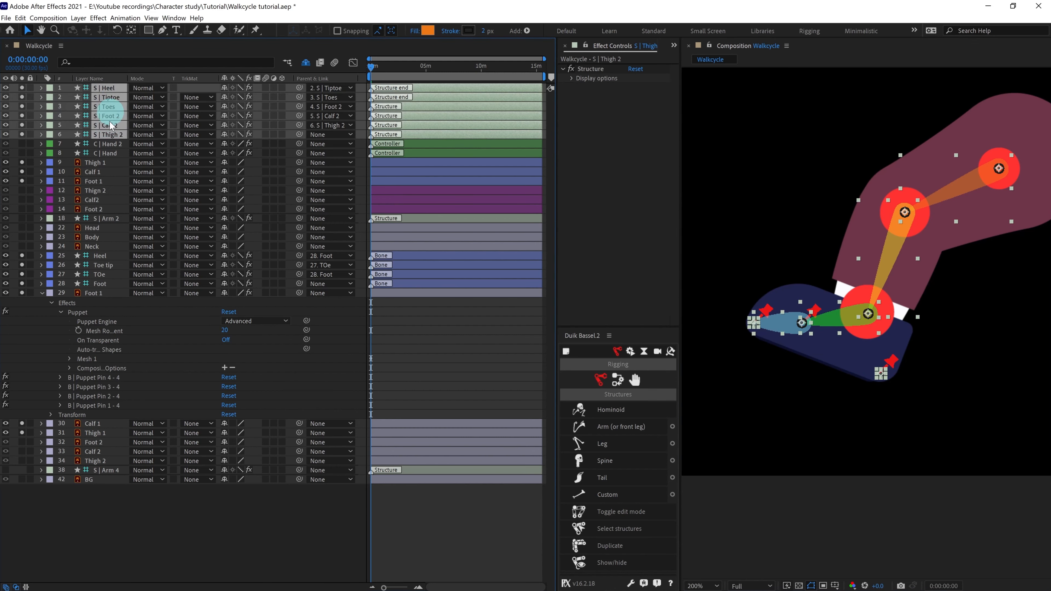
left_click_drag(111, 139, 115, 255)
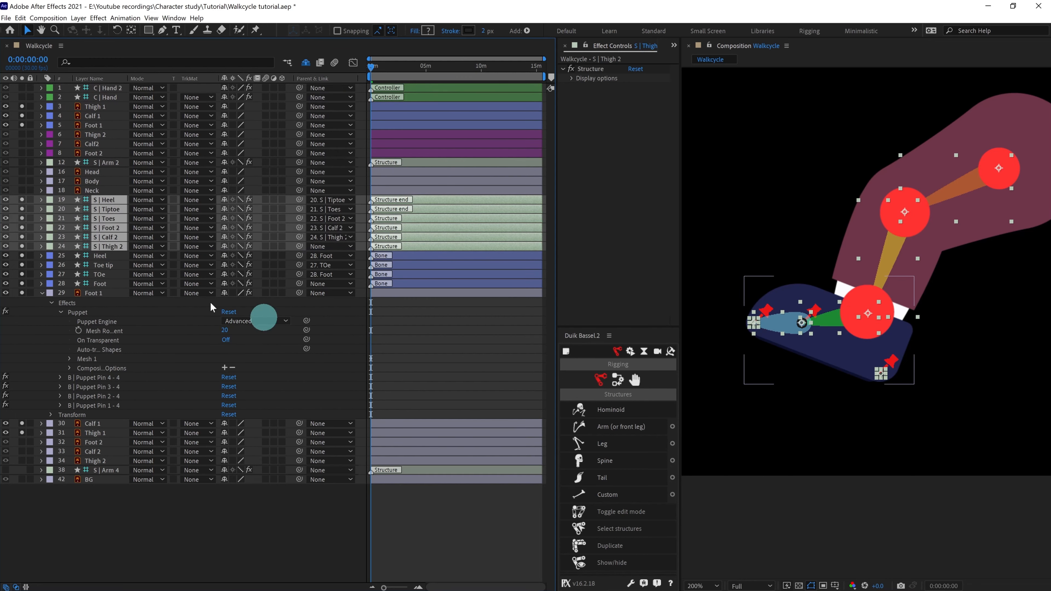
- Parent the Thigh 1 artwork to S | Thigh 2, the Calf 1 artwork to S | Calf 2, and the Foot bone to S | Foot 2
left_click(103, 433)
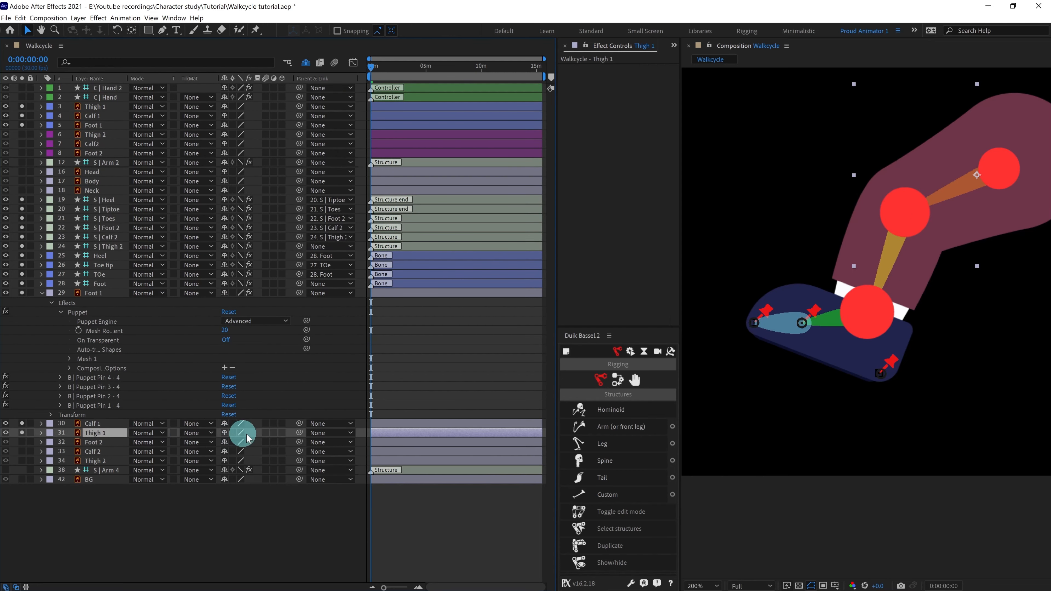
left_click_drag(299, 433, 103, 246)
left_click(103, 424)
left_click_drag(299, 423, 112, 238)
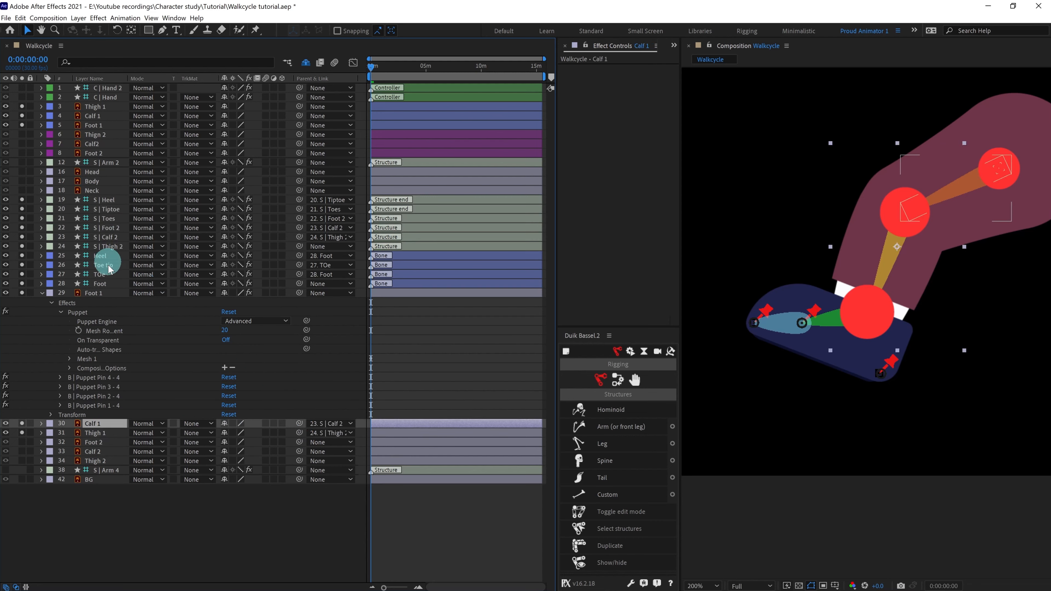
left_click(101, 284)
left_click_drag(299, 283, 111, 231)
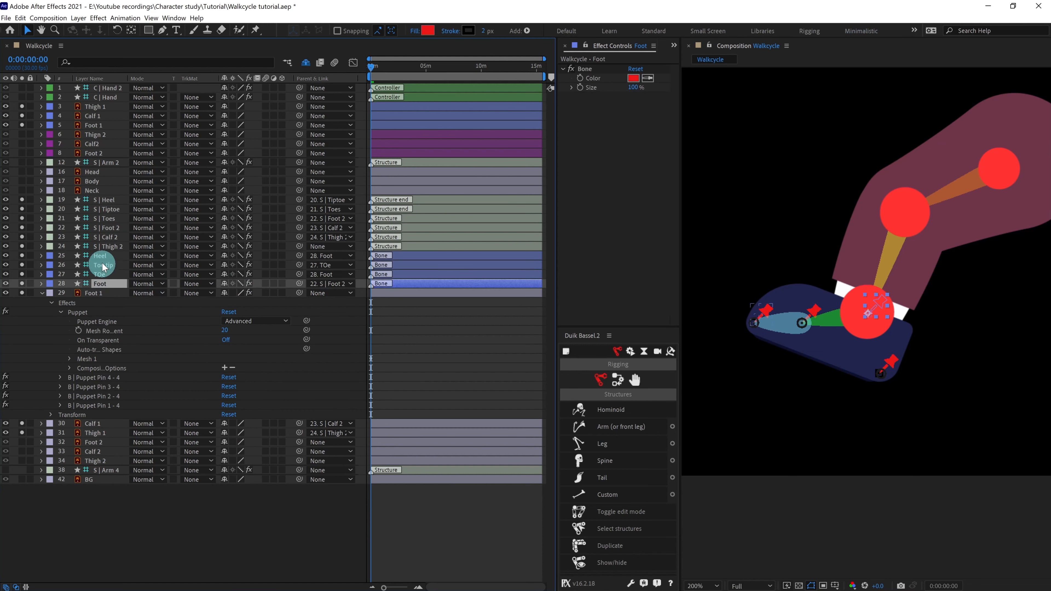
- Apply Duik Auto-rig & IK to the six leg structures from S | Heel to S | Thigh 2
left_click(113, 201)
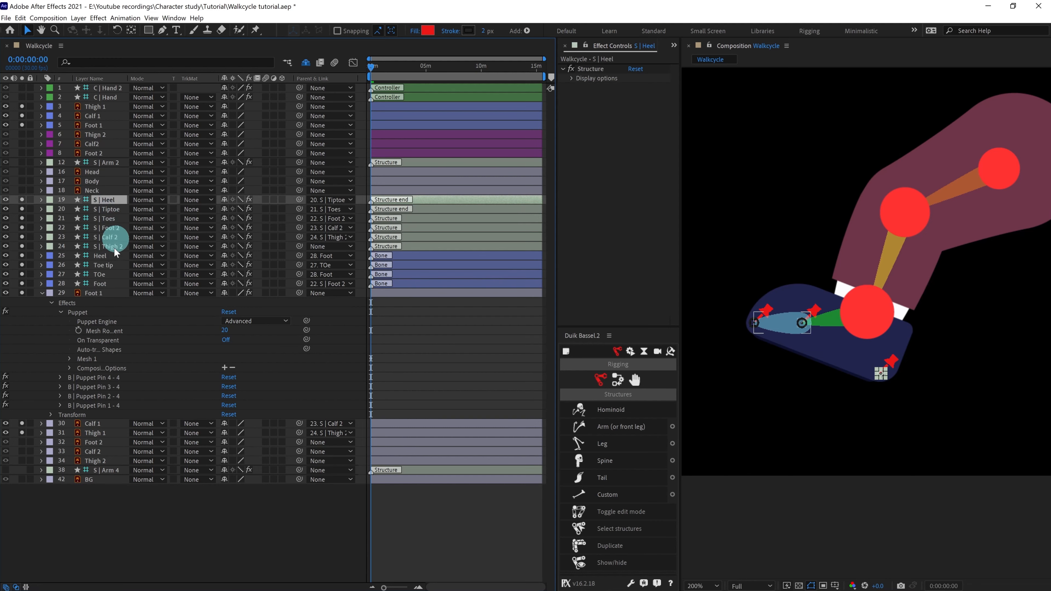
left_click(112, 246, "shift")
left_click(603, 380)
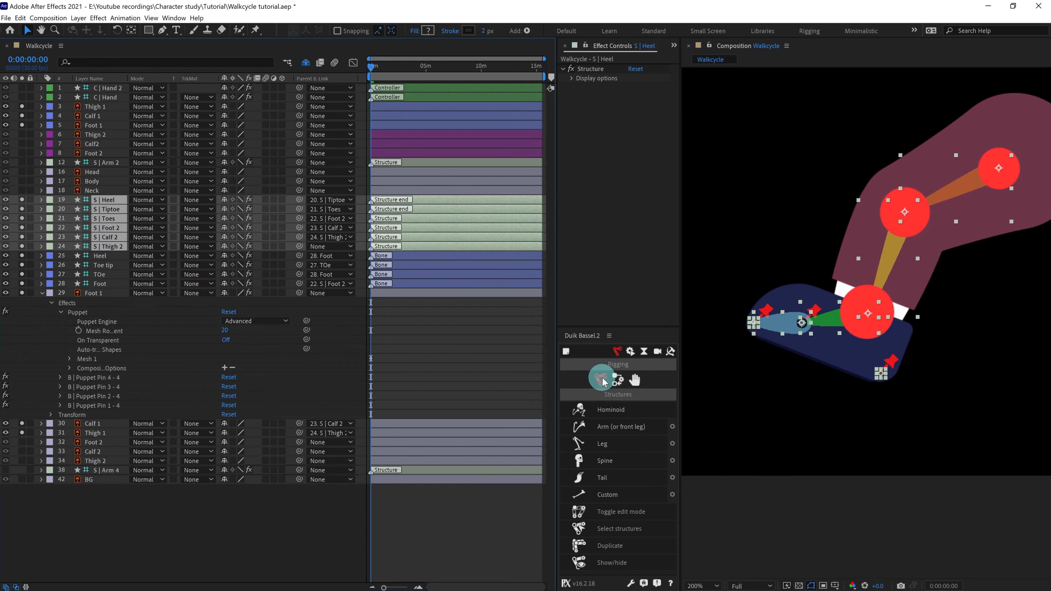
left_click(617, 380)
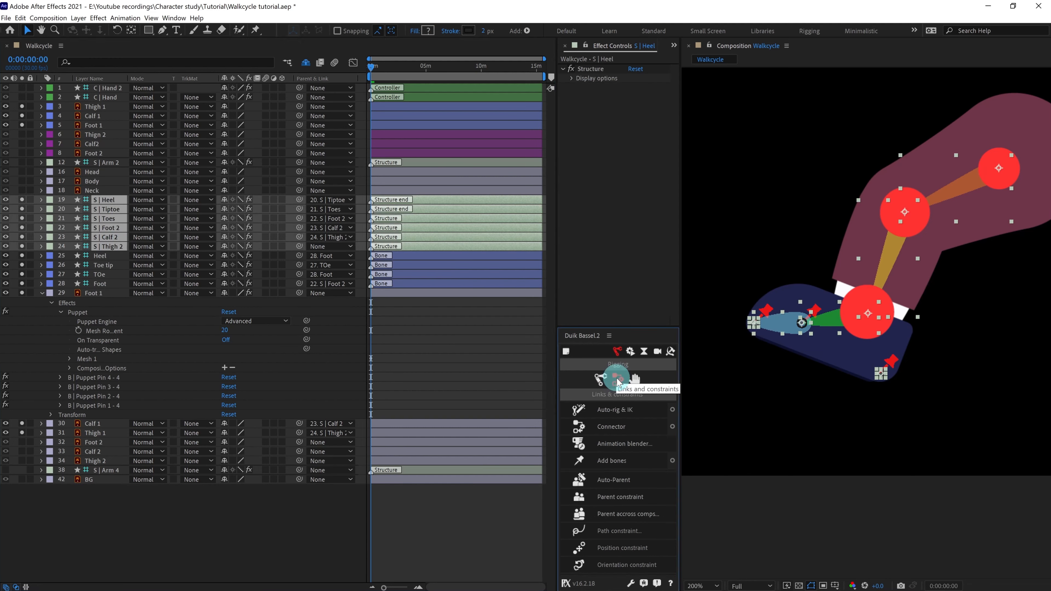
left_click(609, 409)
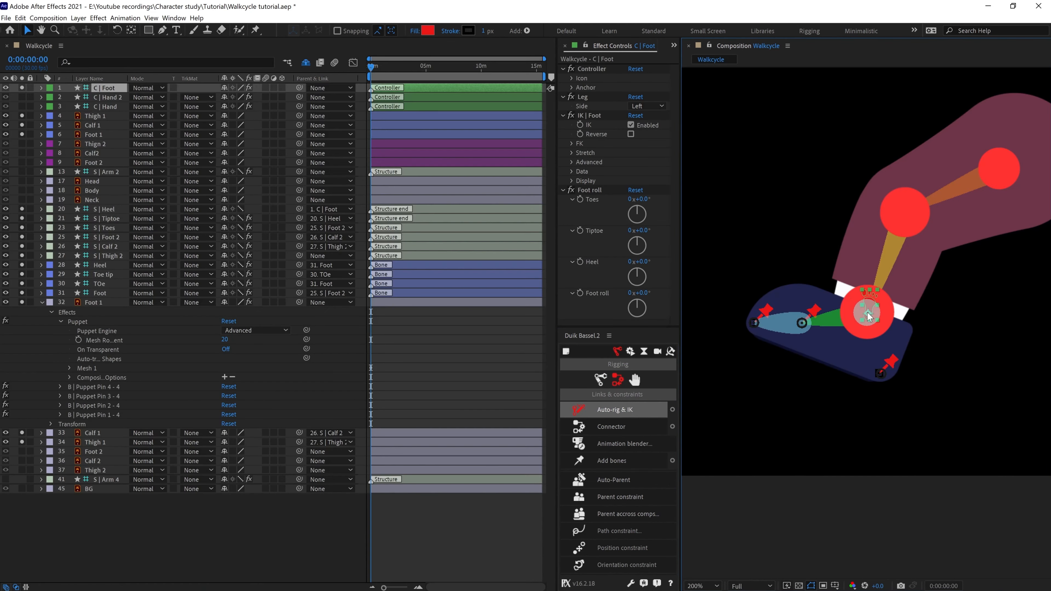
- Test the leg rig by moving the C | Foot controller and rotating the TOe bone, restoring the original pose after each
left_click_drag(869, 312, 835, 220)
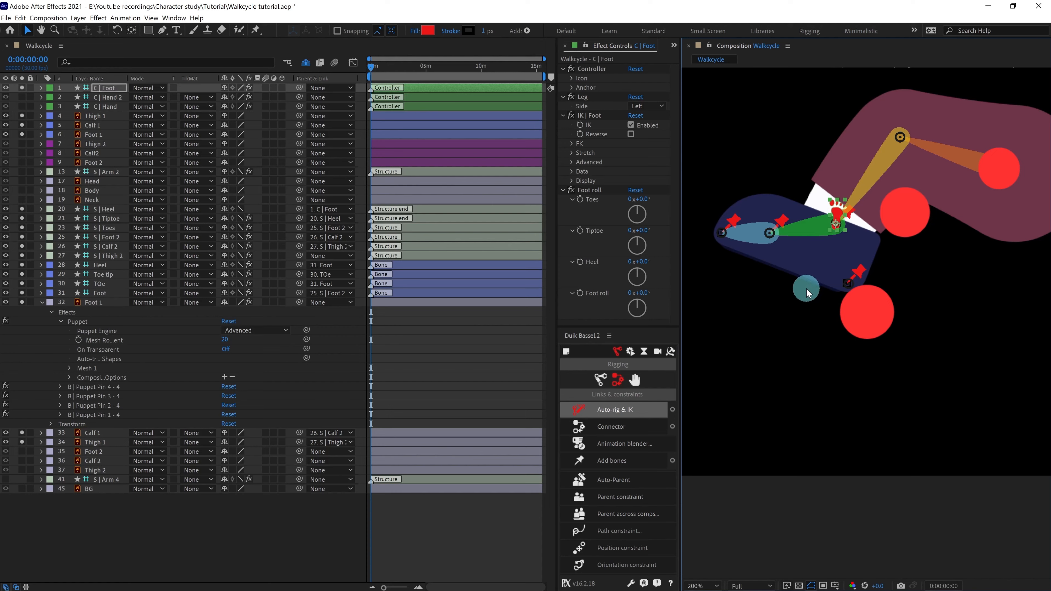
key("ctrl+z")
left_click(102, 285)
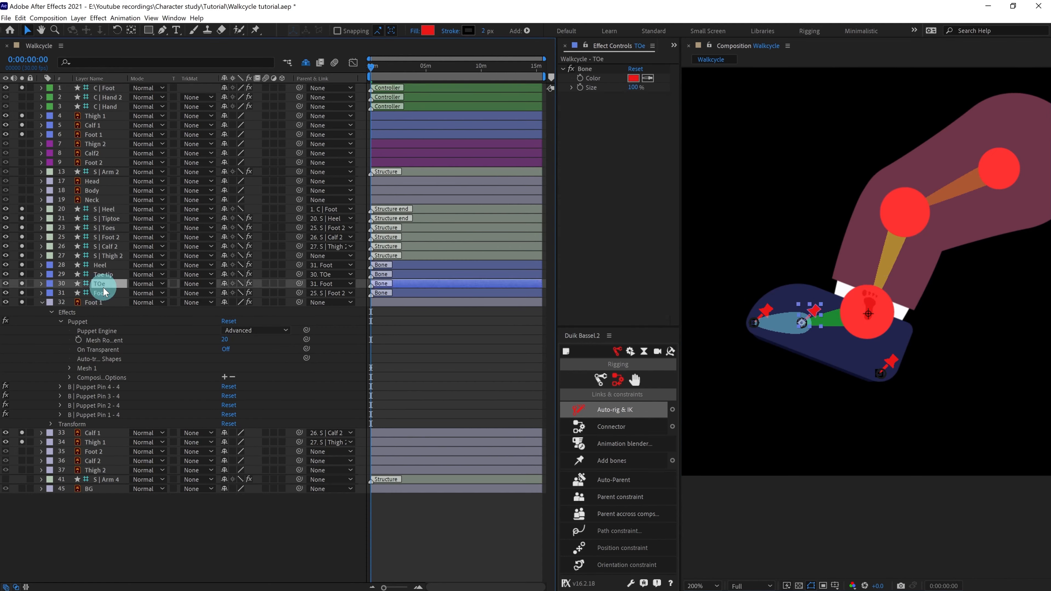
key("r")
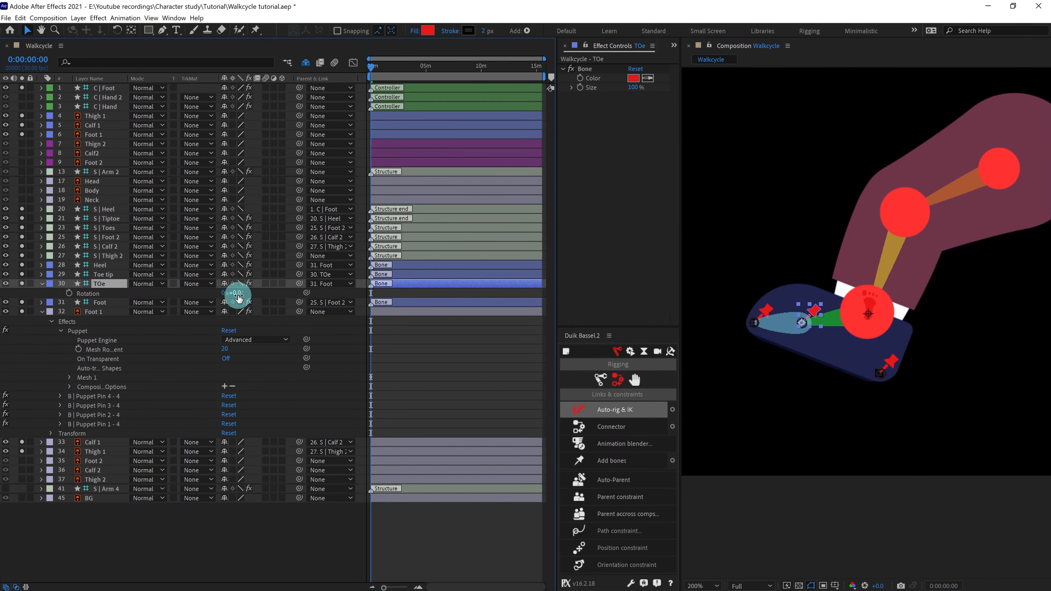
left_click_drag(233, 292, 259, 287)
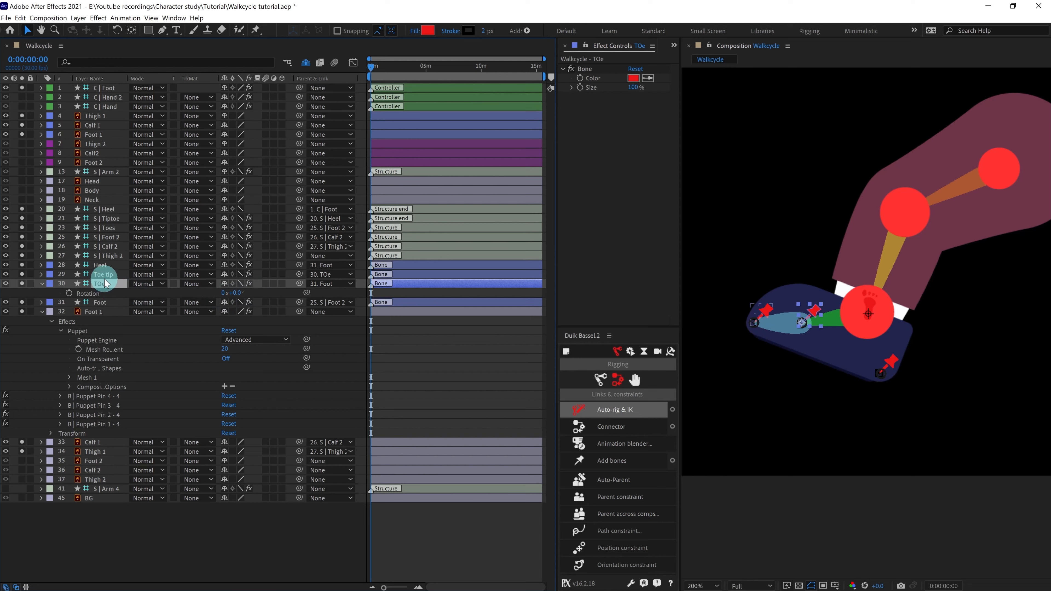
- Turn off visibility of the Heel, Toe tip and TOe bones, and mark the Heel and Toe tip layers as shy
left_click(106, 274)
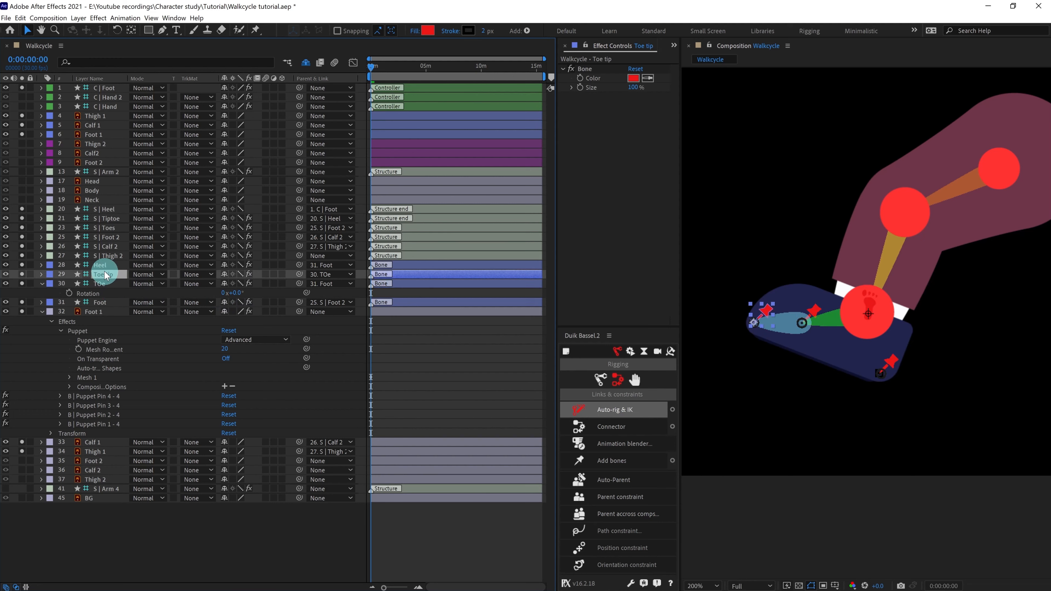
left_click(103, 265, "ctrl")
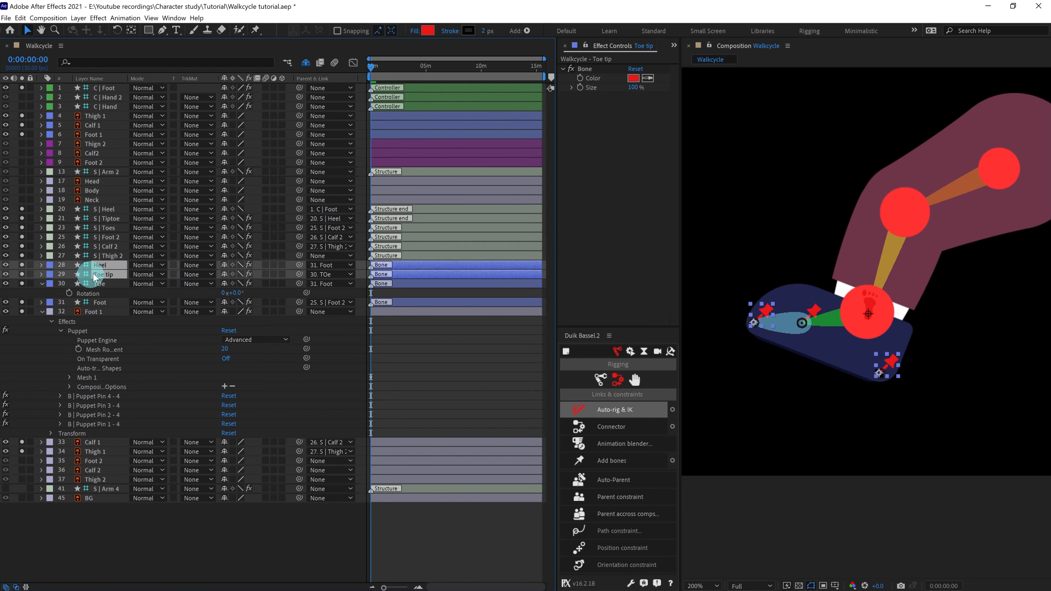
left_click(6, 274)
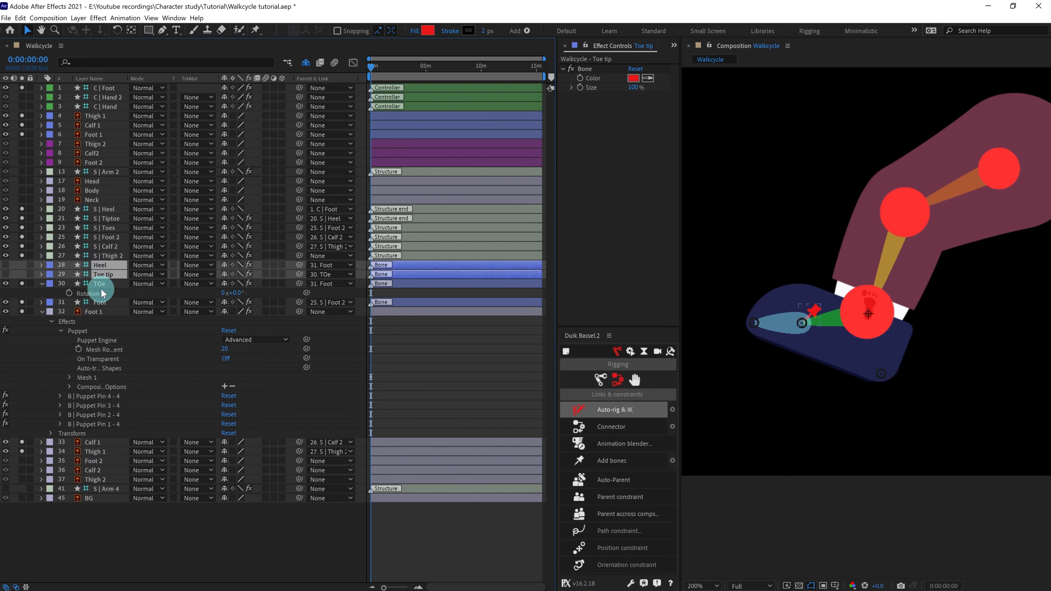
left_click(100, 286)
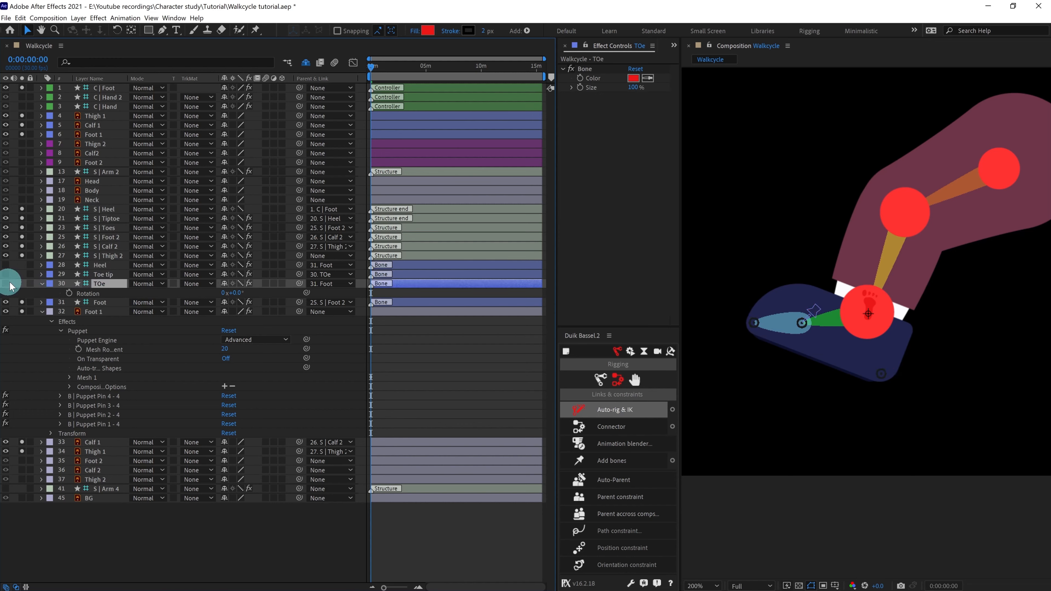
left_click(105, 275)
left_click(114, 266, "ctrl")
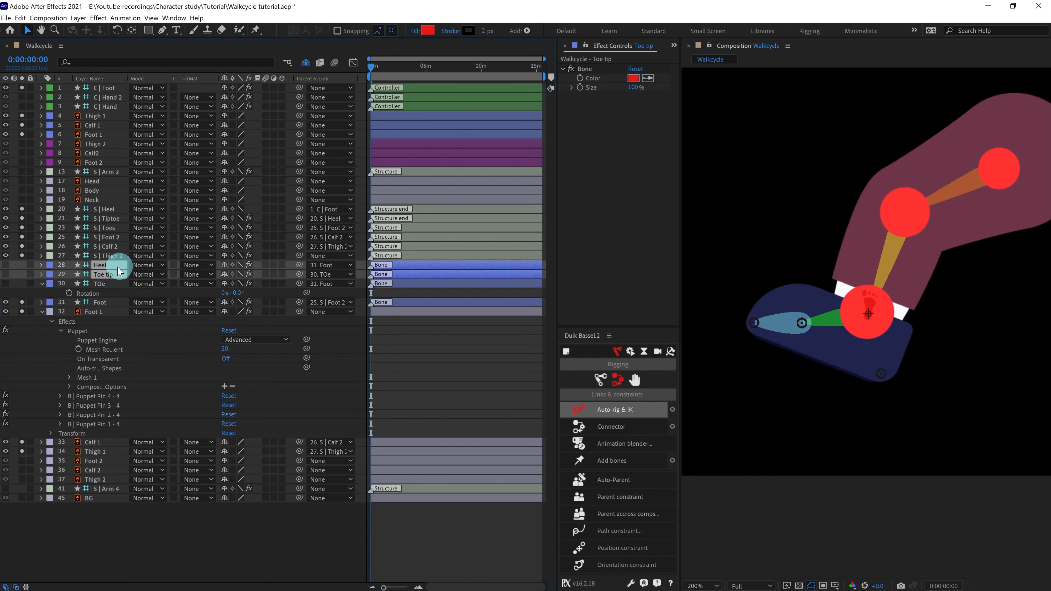
left_click(224, 266)
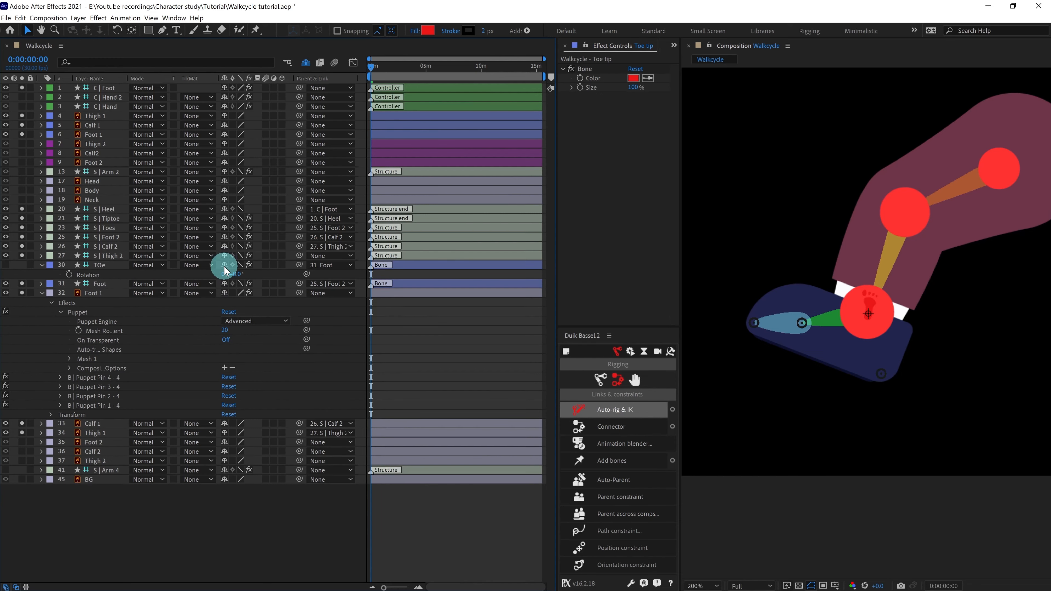
- Mark the leg structures from S | Heel to S | Calf 2 as shy, leaving S | Thigh 2 listed
left_click(109, 256)
left_click(105, 208, "shift")
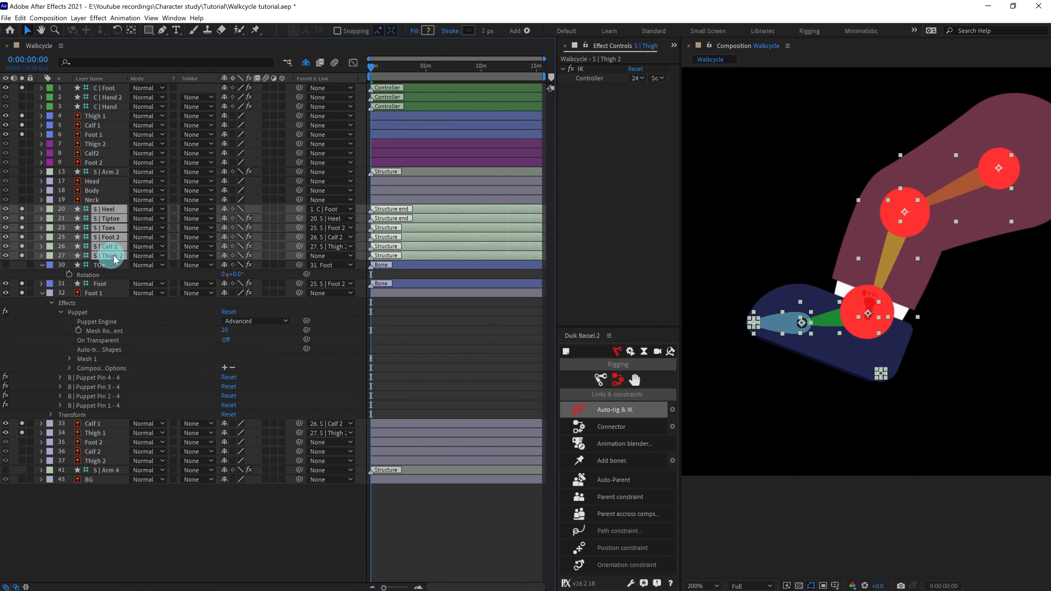
left_click(108, 255, "ctrl")
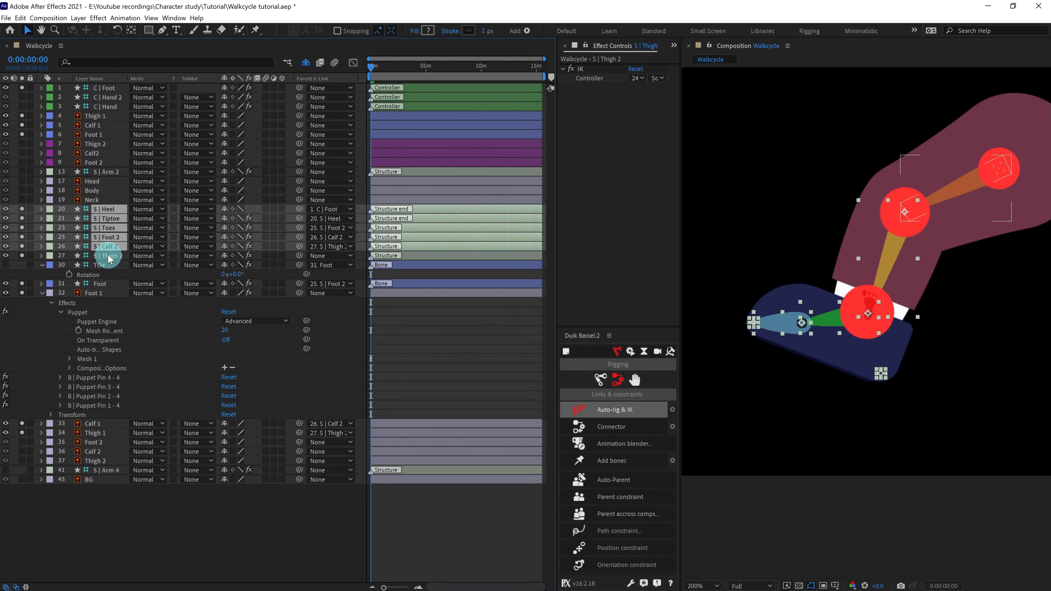
left_click(224, 235)
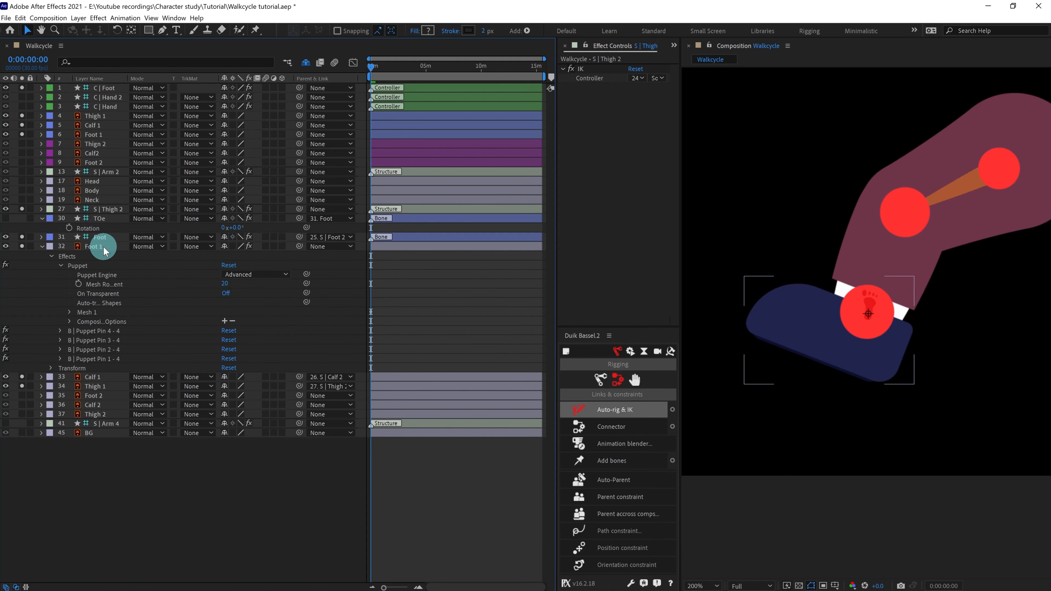
- Turn off solo for the Foot 1, Calf 1 and Thigh 1 artwork and for all the remaining leg rig layers
left_click(95, 247)
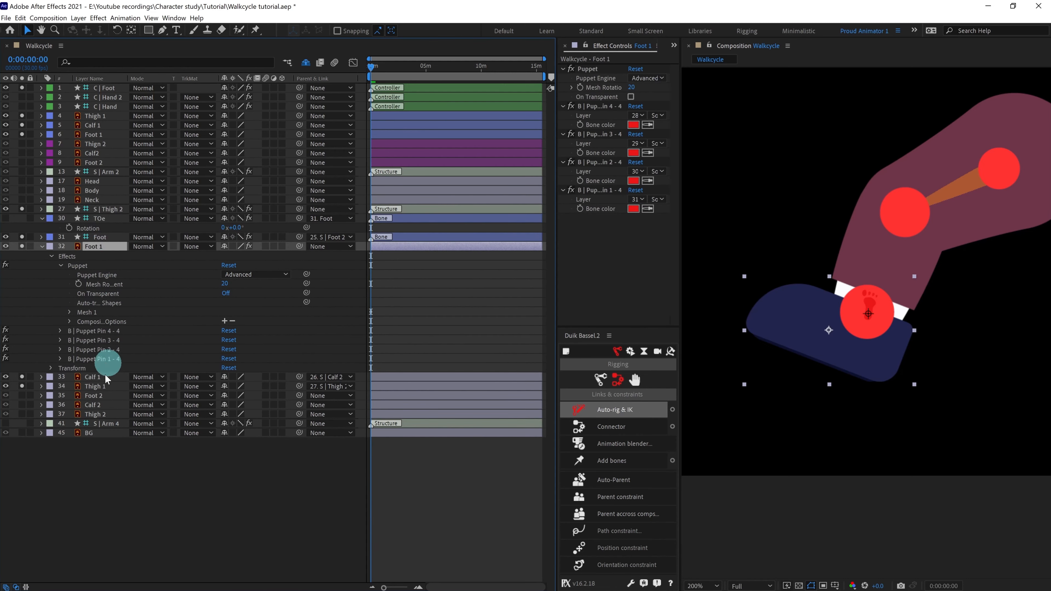
left_click(95, 386, "shift")
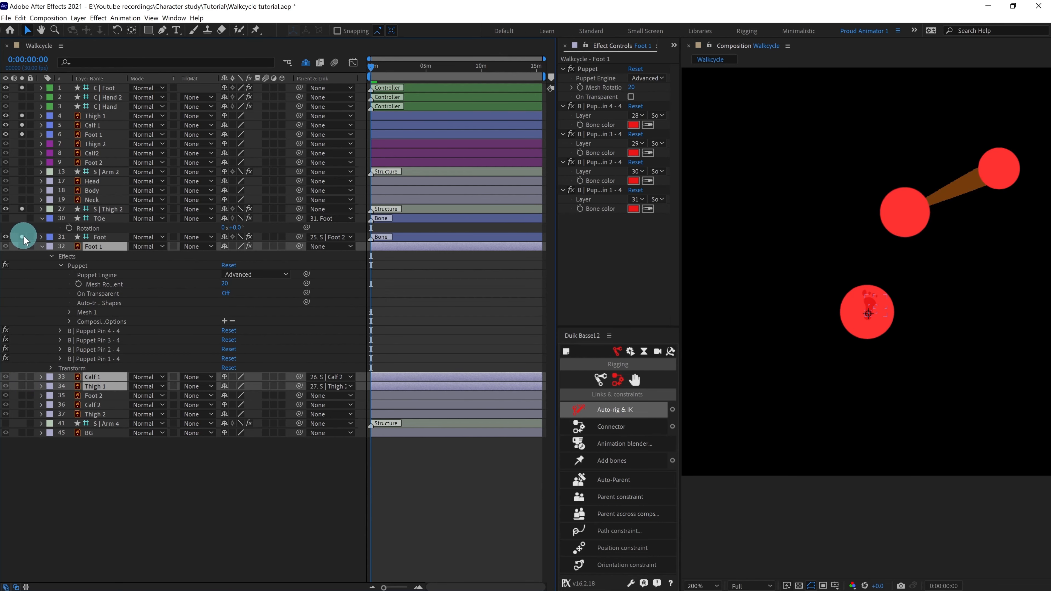
left_click_drag(23, 237, 22, 117)
right_click(89, 386)
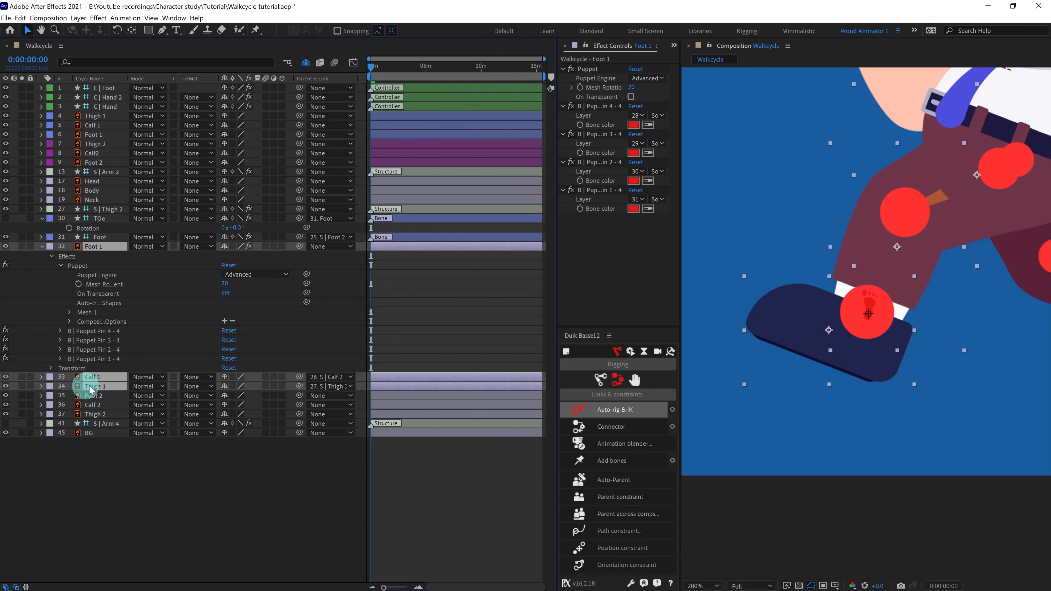
- Lock the Foot 1, Calf 1 and Thigh 1 artwork layers and mark them as shy
left_click(29, 386)
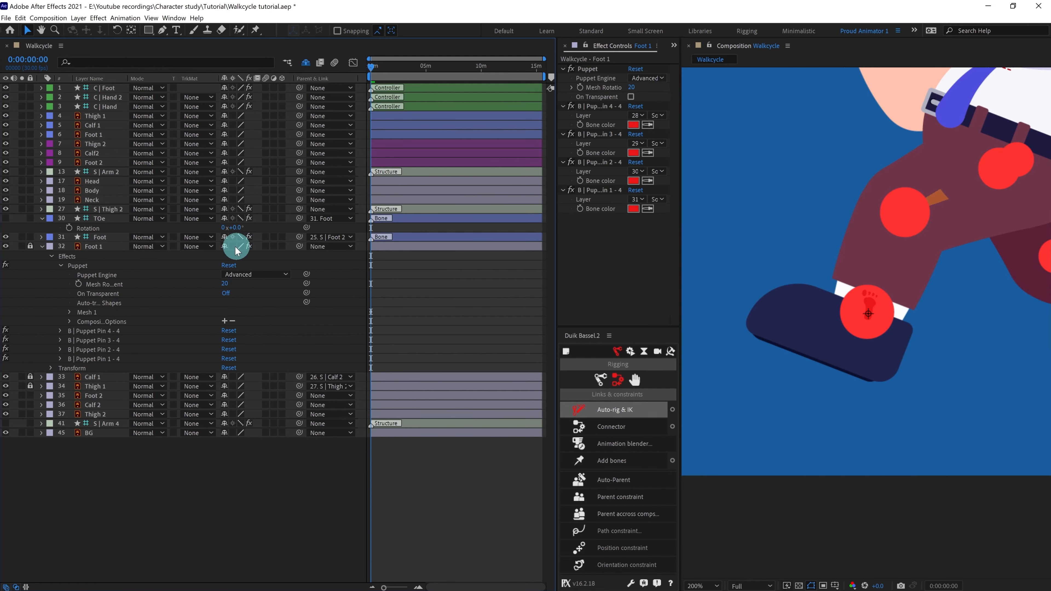
left_click(224, 246)
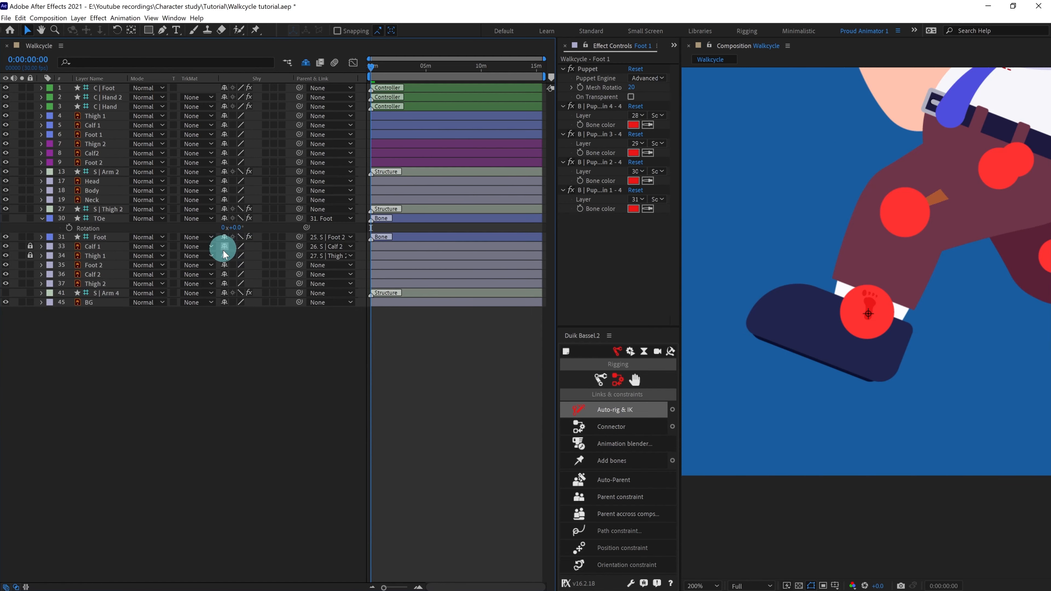
left_click(224, 248)
left_click(224, 248)
- Delete the blue-labelled Thigh 1, Calf 1 and Foot 1 joint marker layers
scroll(873, 322, "down", 1)
left_click_drag(888, 319, 837, 371)
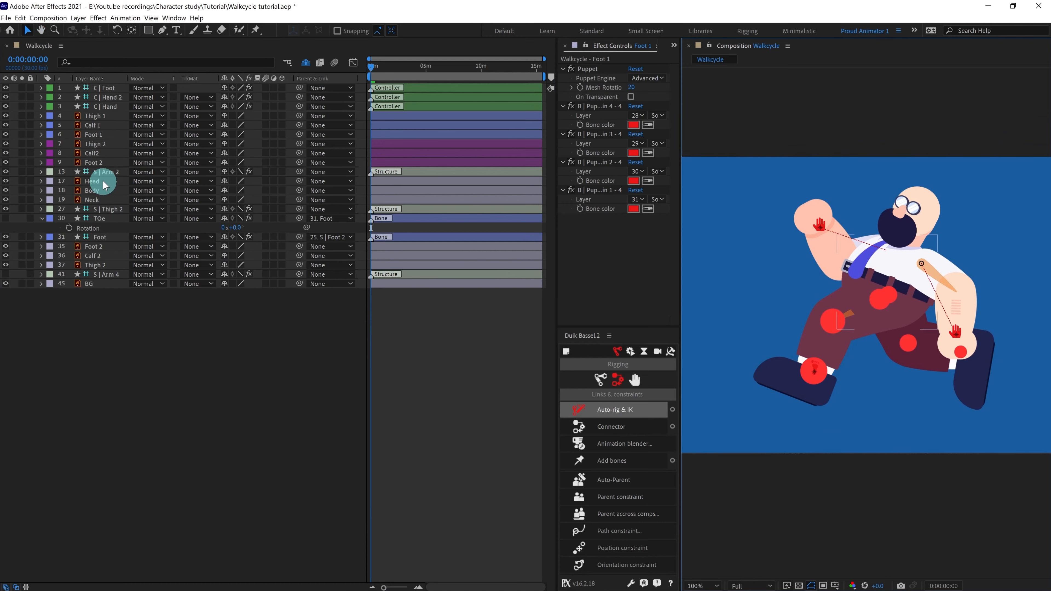
left_click(100, 118)
left_click(100, 135, "shift")
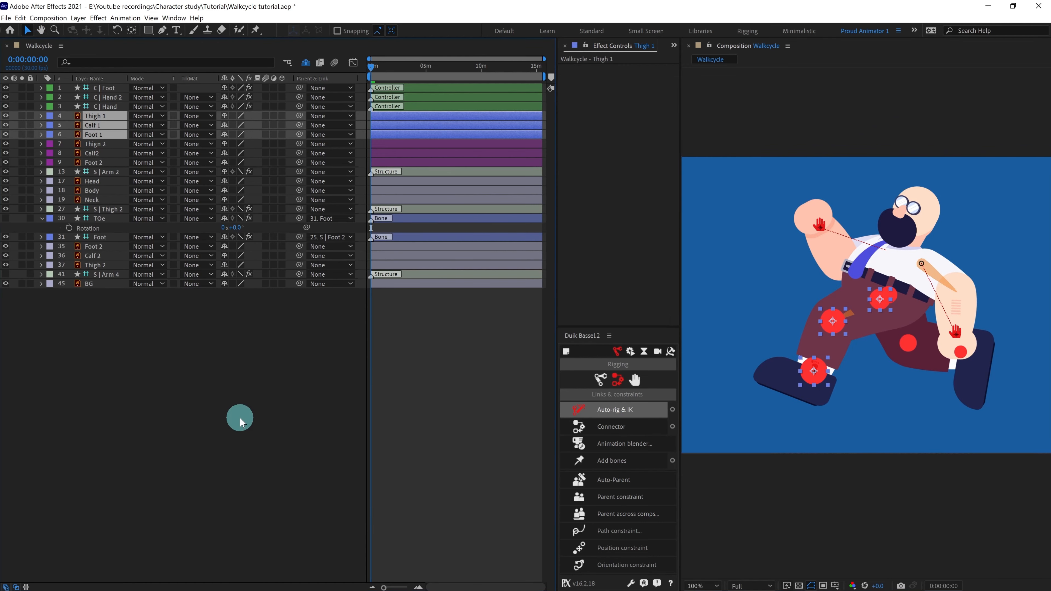
key("Delete")
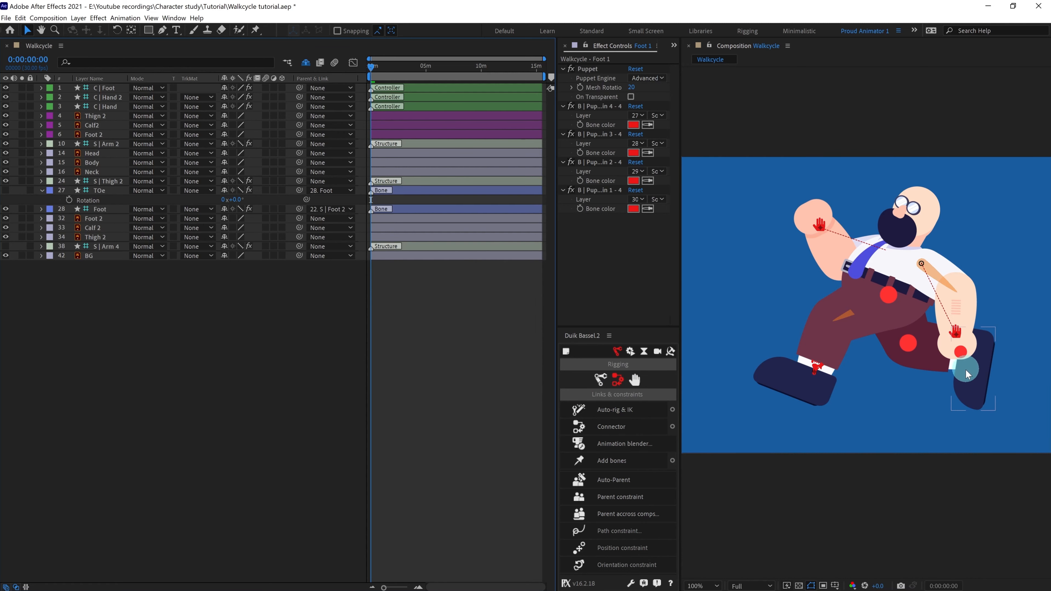
- Solo the Foot 2 artwork together with the Thign 2, Calf2 and Foot 2 joint markers, ready for the Puppet Pin tool
left_click_drag(949, 390, 889, 415)
scroll(881, 459, "up", 1)
left_click_drag(895, 454, 862, 370)
key("v")
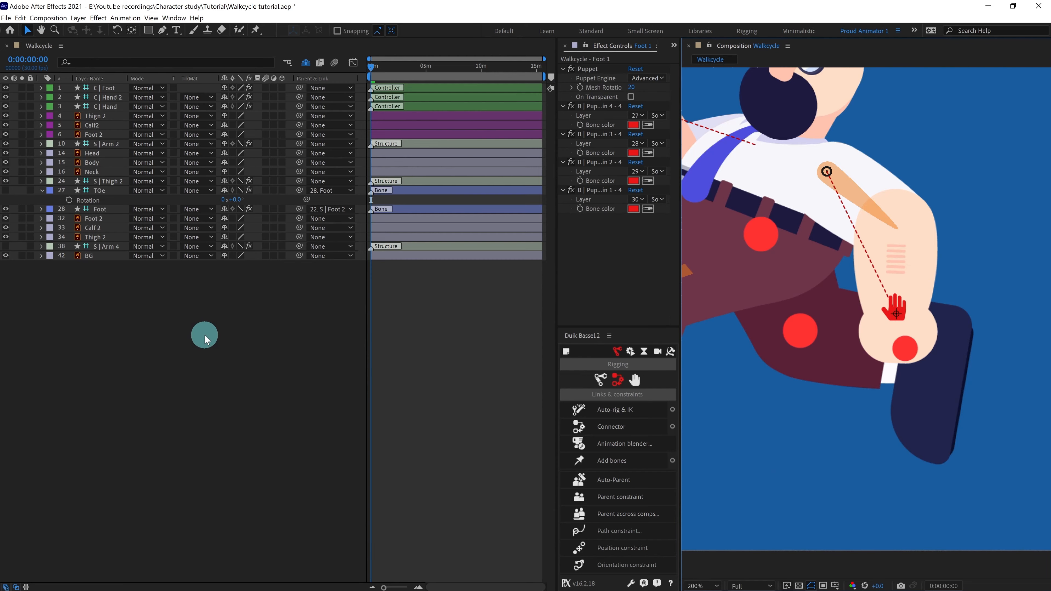
left_click(89, 218)
left_click(22, 218)
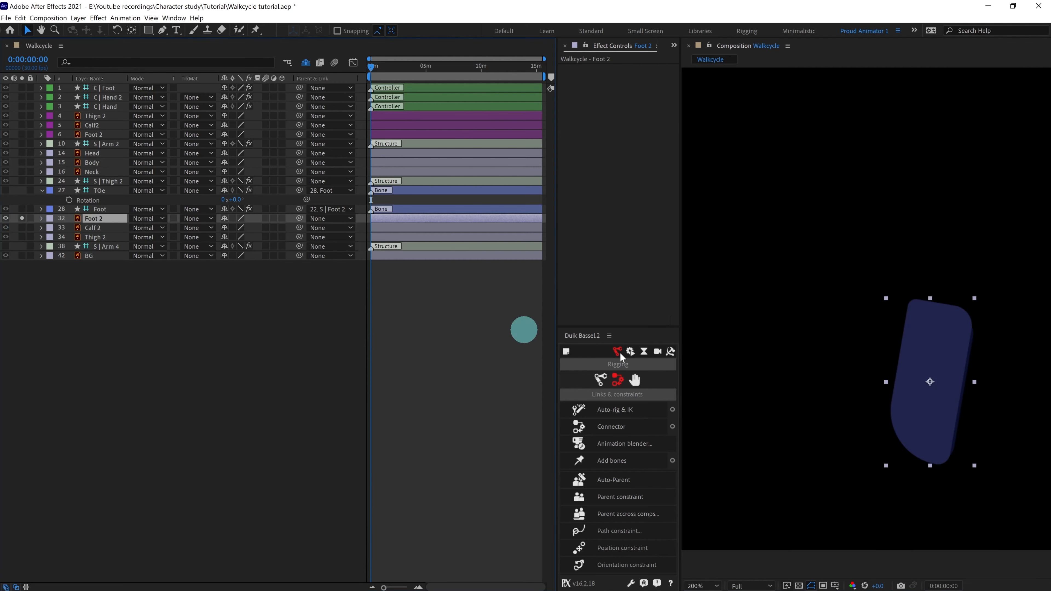
left_click_drag(906, 416, 837, 374)
left_click(256, 30)
left_click_drag(22, 116, 18, 134)
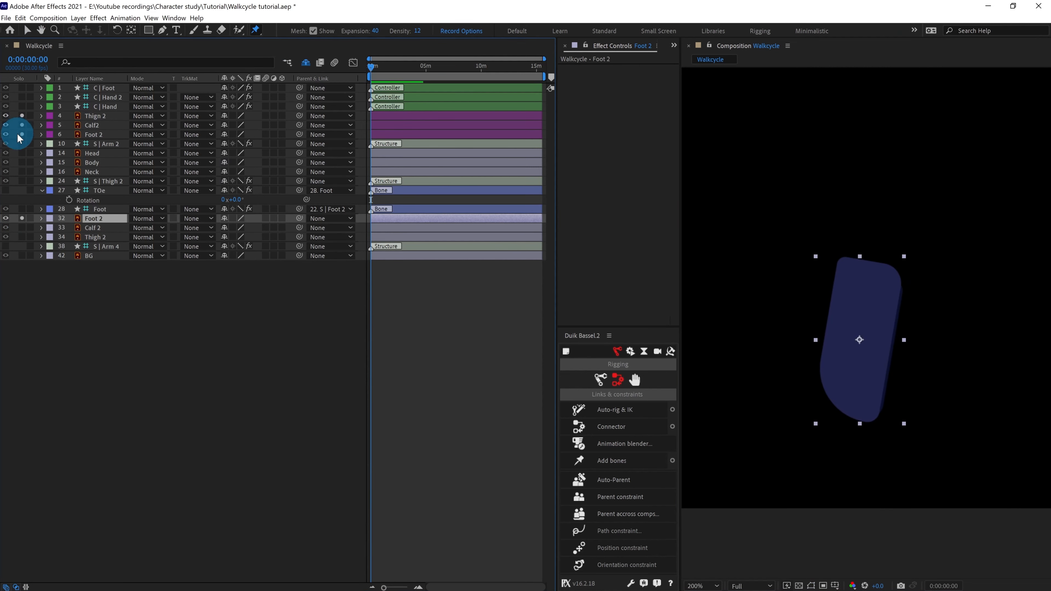
- Place puppet pins at the ankle, toe, toe tip and heel of the Foot 2 artwork, and add Duik bones to them
left_click(834, 306)
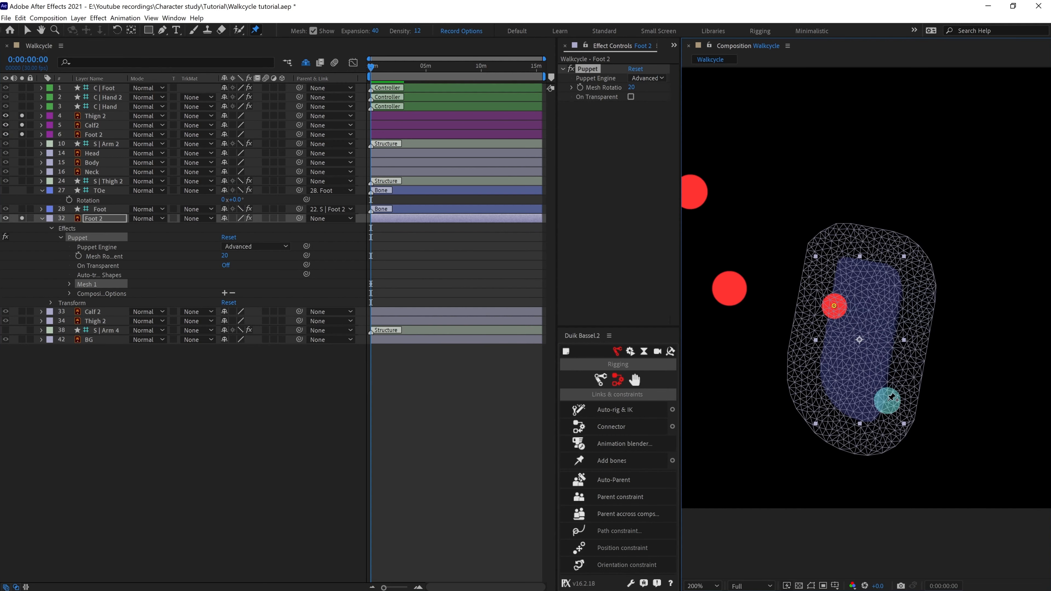
left_click(861, 382)
left_click(873, 417)
left_click(893, 280)
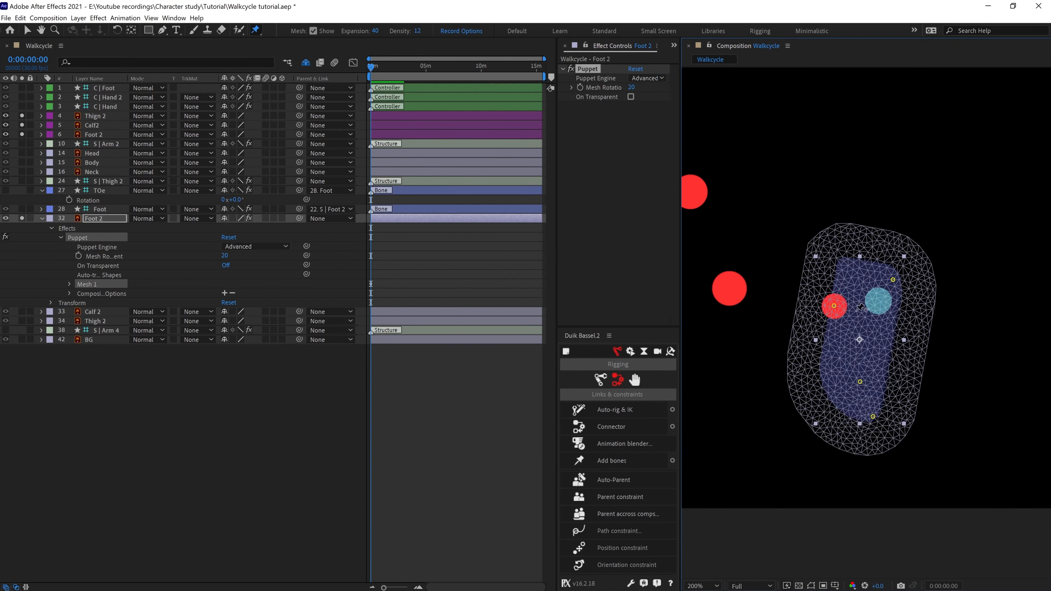
left_click(77, 237)
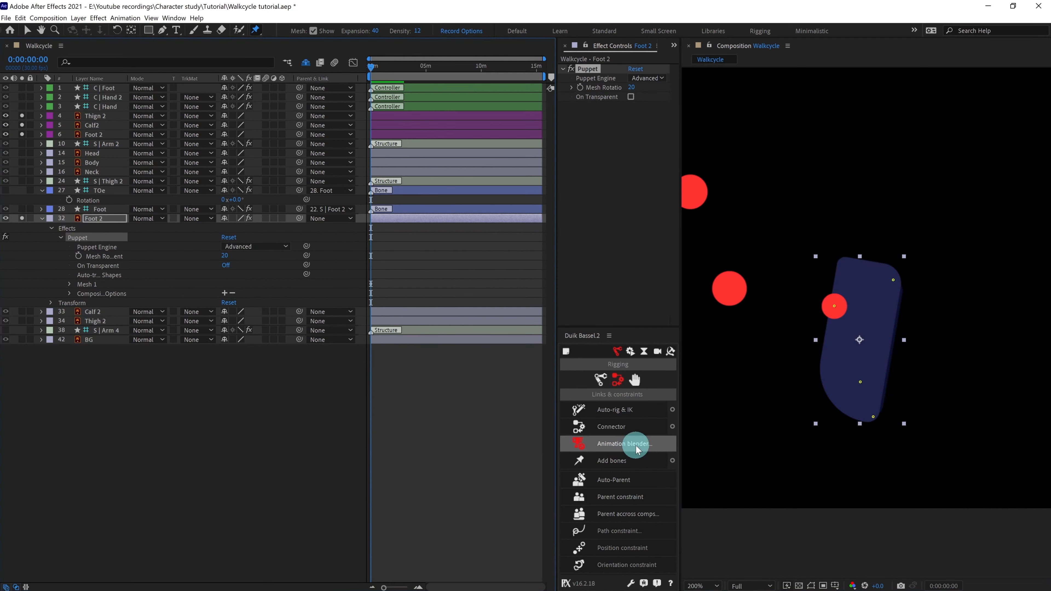
left_click(611, 459)
- Rename the four new Foot 2 bones, from pin 1 to pin 4, as Foot, Toe, Toe tip and Heel
left_click(108, 245)
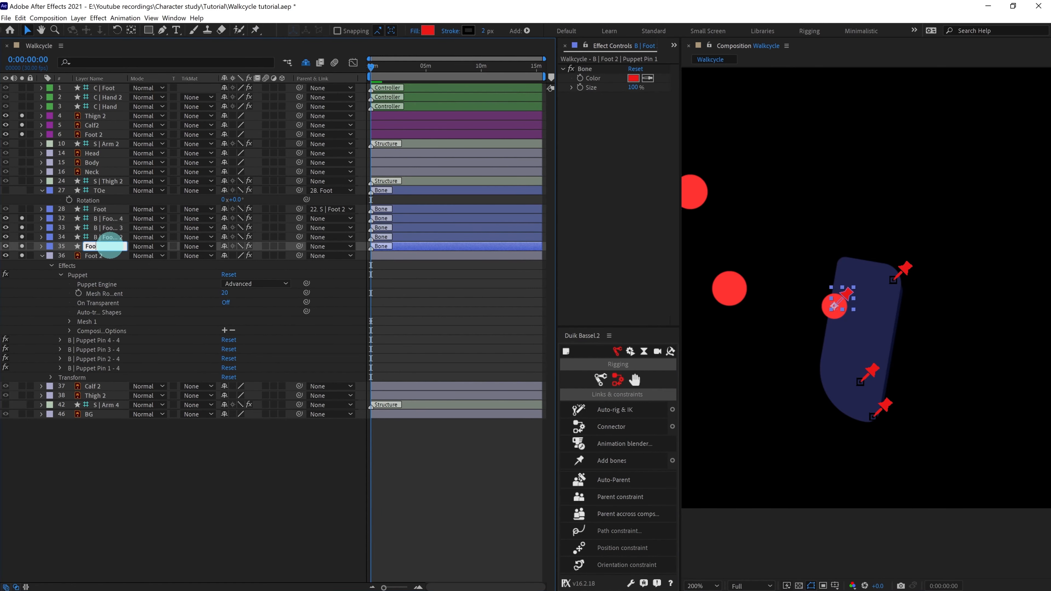
key("ctrl+Up")
key("Return")
type("Toe")
key("Return")
key("ctrl+Up")
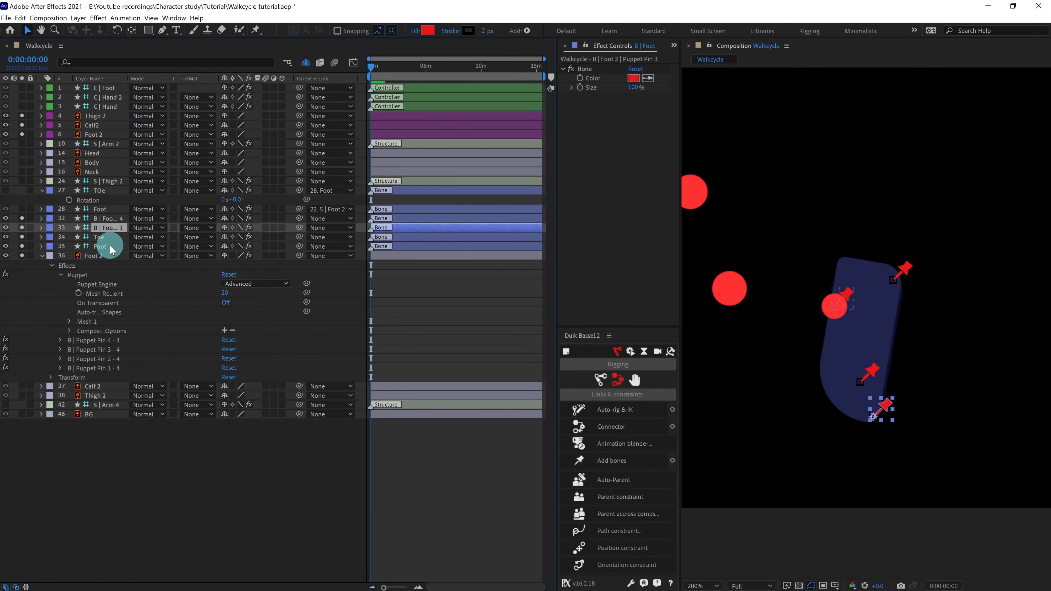
type("Toe tip")
key("Return")
key("ctrl+Up")
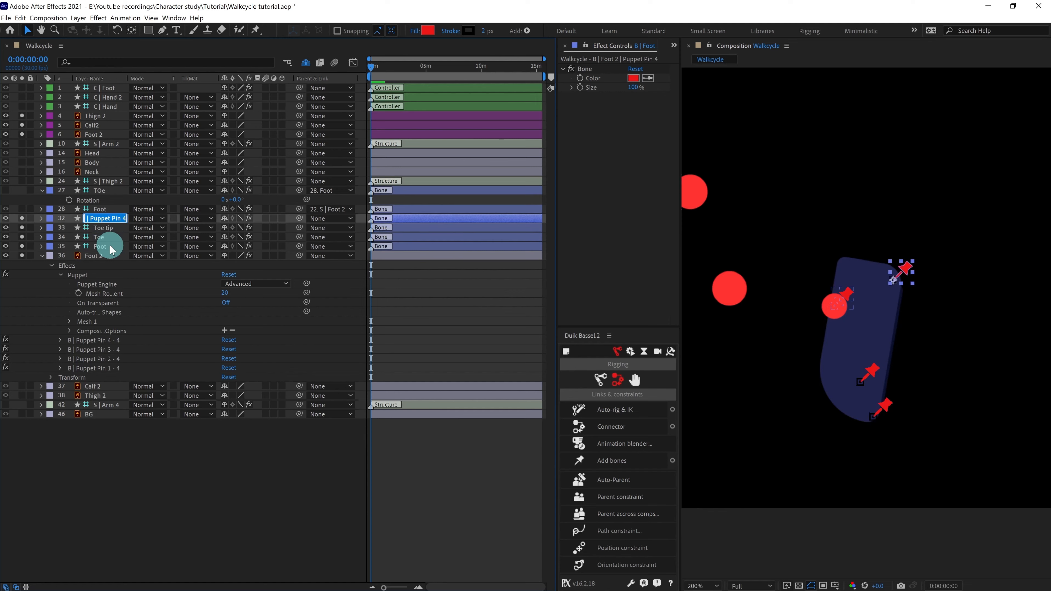
type("Heel")
key("Return")
- Parent the new Toe tip bone to Toe, and the Toe and Heel bones to Foot
left_click(105, 228)
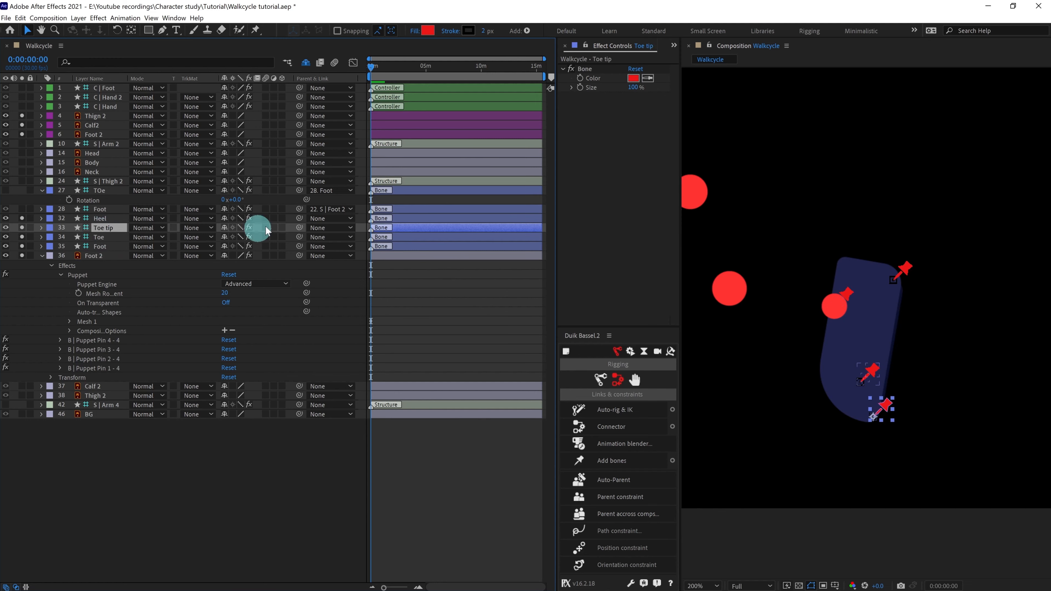
left_click_drag(300, 228, 117, 247)
left_click(102, 237)
left_click(103, 245)
left_click(103, 238)
left_click(104, 219, "ctrl")
left_click(119, 246)
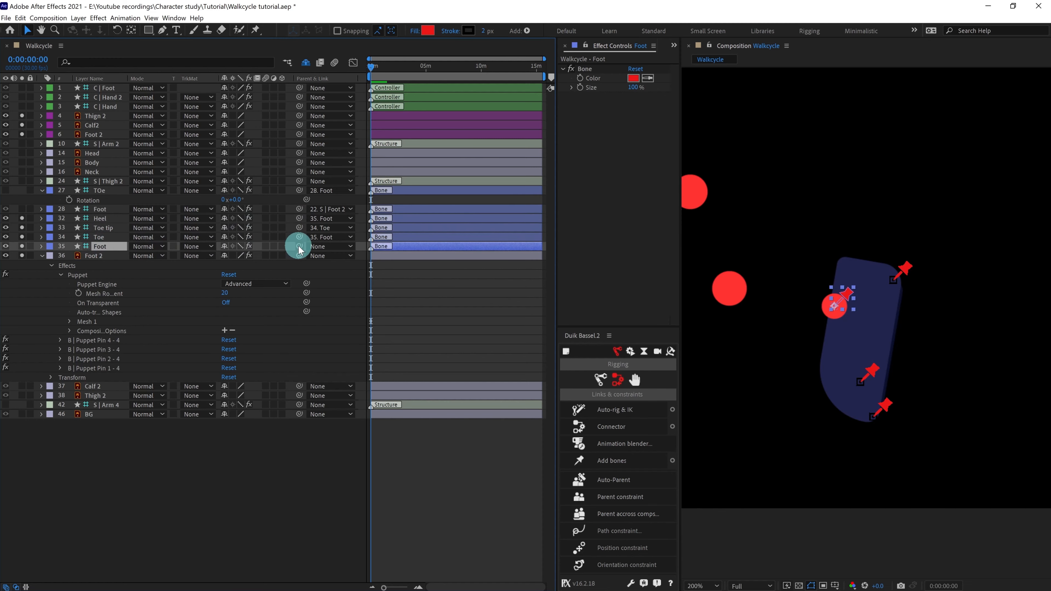
- Create a Duik Leg structure from the Thign 2 and Calf2 joint markers and the new Foot and Toe bones
left_click(95, 117)
left_click(94, 135, "shift")
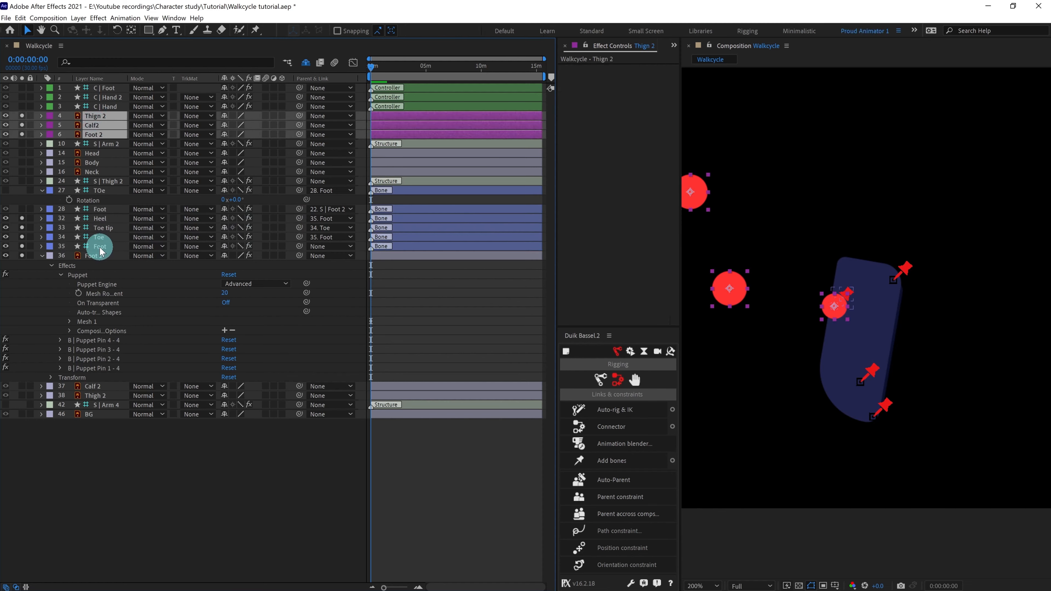
left_click(99, 238, "ctrl")
left_click(103, 135, "ctrl")
left_click(101, 134)
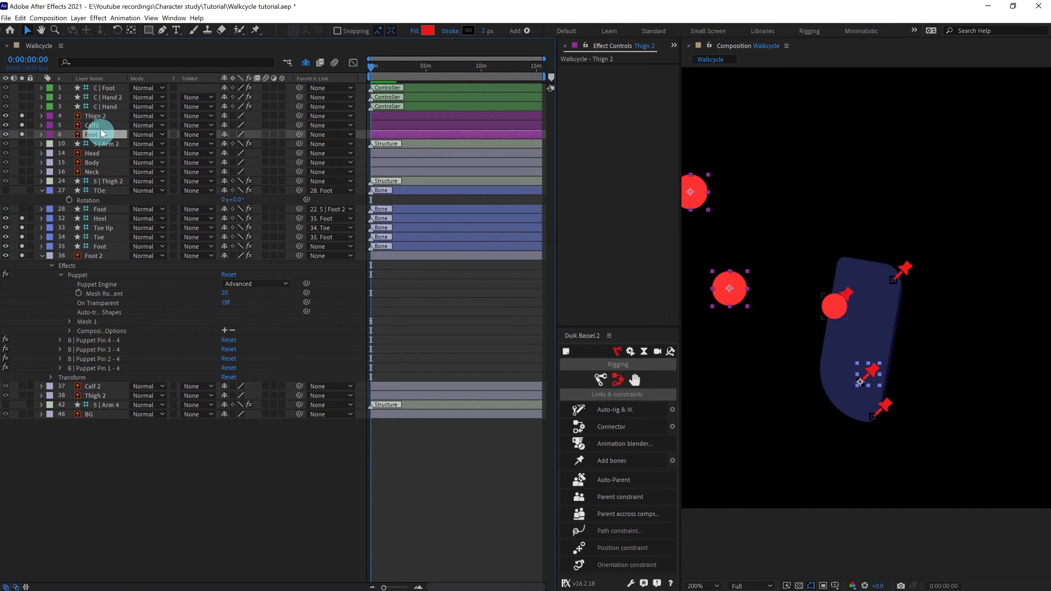
left_click(100, 117)
left_click(99, 125, "ctrl")
left_click(101, 246, "ctrl")
left_click(600, 379)
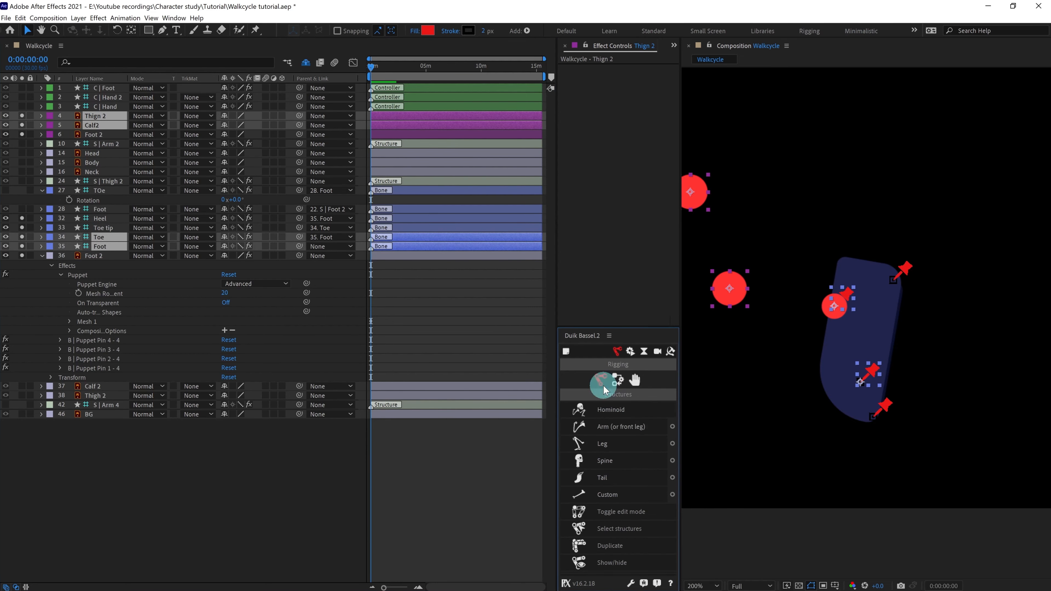
left_click(605, 443)
- Move the new leg structure layers directly above the Heel bone, and solo the Calf 2 and Thigh 2 artwork
left_click_drag(105, 100, 108, 270)
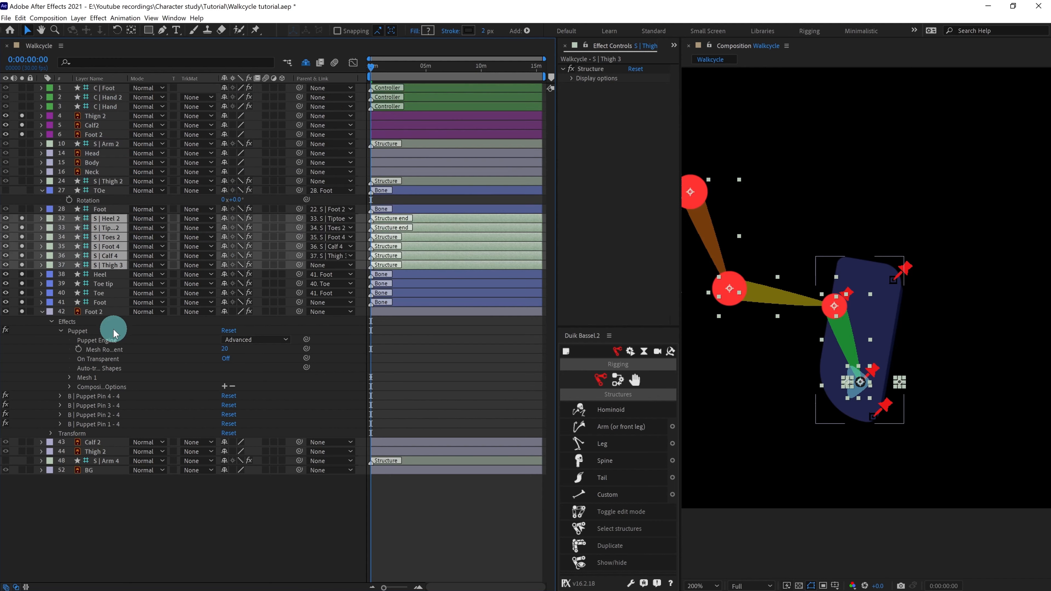
left_click(22, 323)
left_click(23, 332)
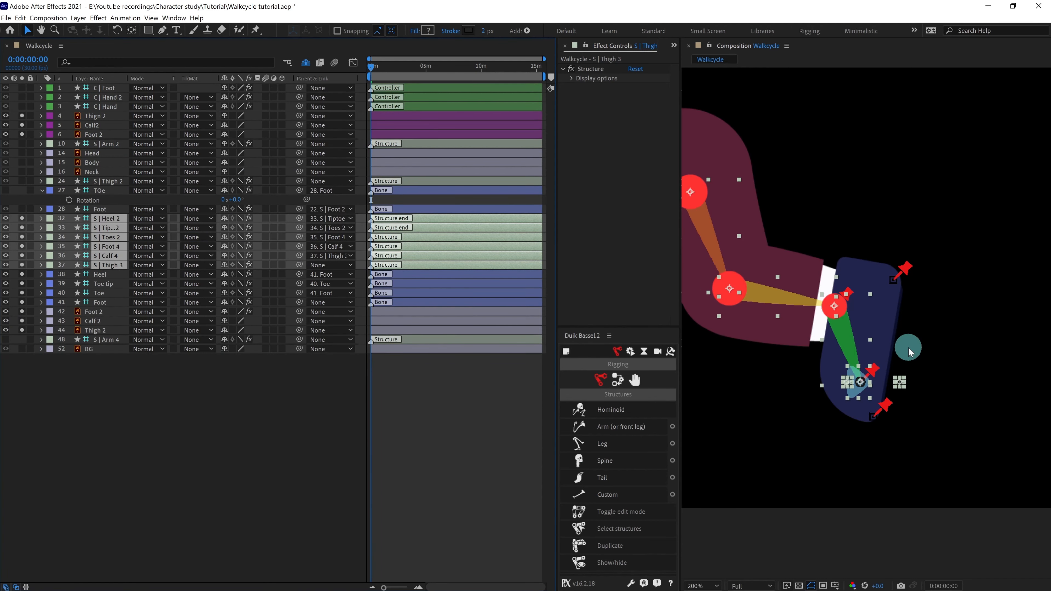
scroll(913, 345, "down", 1)
left_click(429, 415)
- Parent the Thigh 2 artwork to S | Thigh 3, Calf 2 to S | Calf 4, and the Foot bone to S | Foot 4
left_click(110, 331)
left_click_drag(299, 330, 108, 255)
left_click(111, 321)
left_click(99, 302)
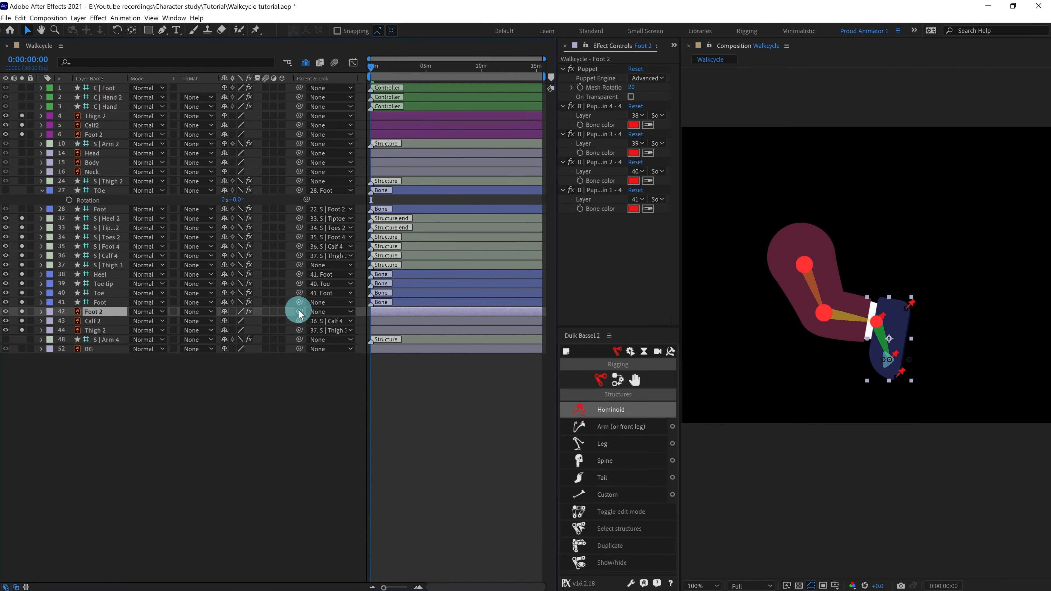
left_click_drag(299, 302, 109, 247)
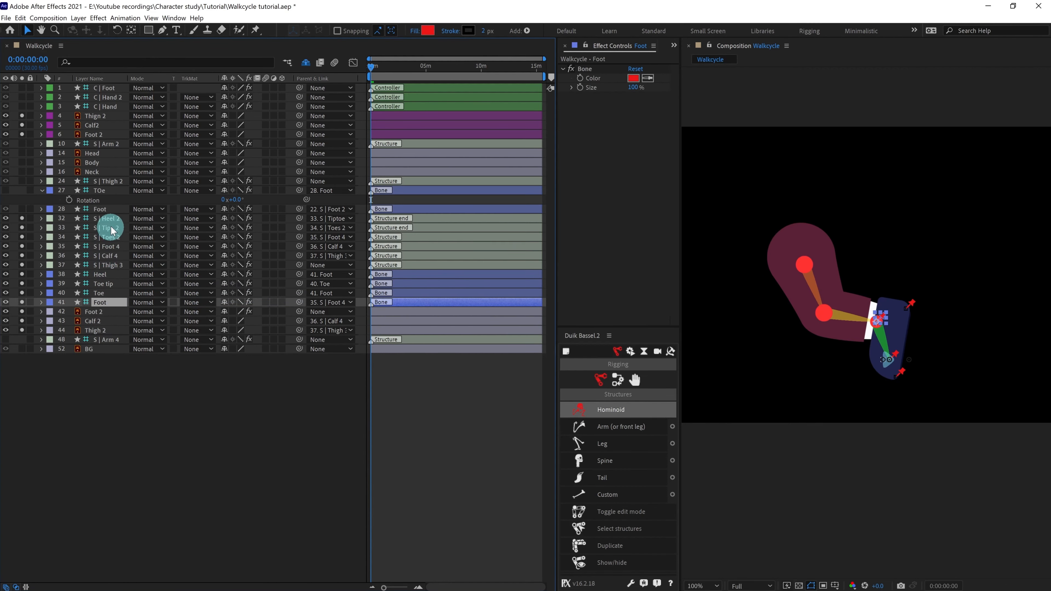
- Apply Duik Auto-rig & IK to the leg structures from S | Heel 2 to S | Thigh 3
left_click(107, 218)
left_click(106, 265, "shift")
left_click(621, 380)
left_click(613, 413)
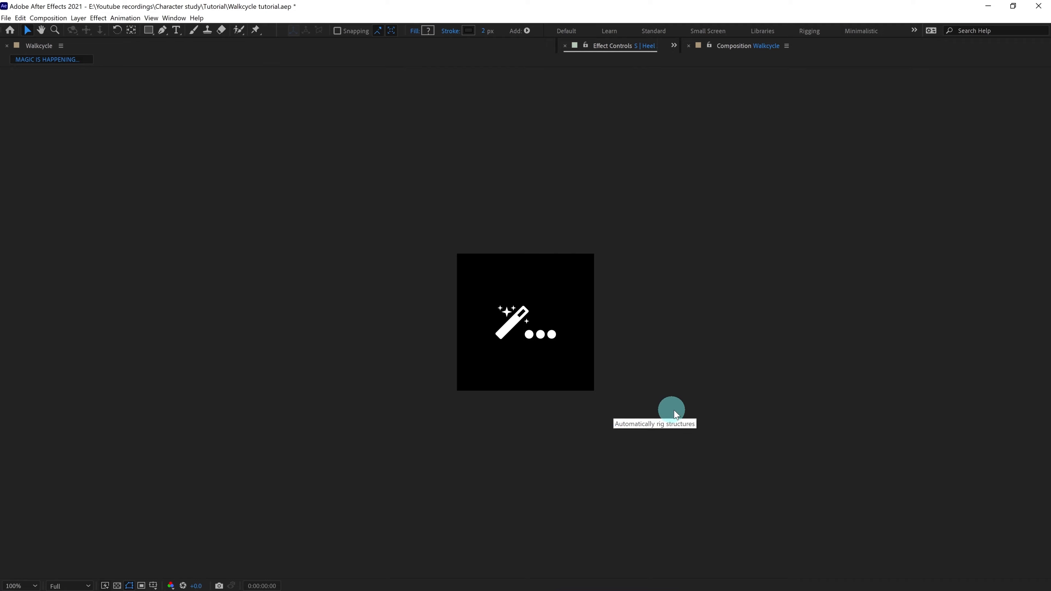
- Test the second leg's rig by moving the C | Foot 2 controller and rotating the Toe bone, restoring the original pose
left_click_drag(879, 320, 902, 348)
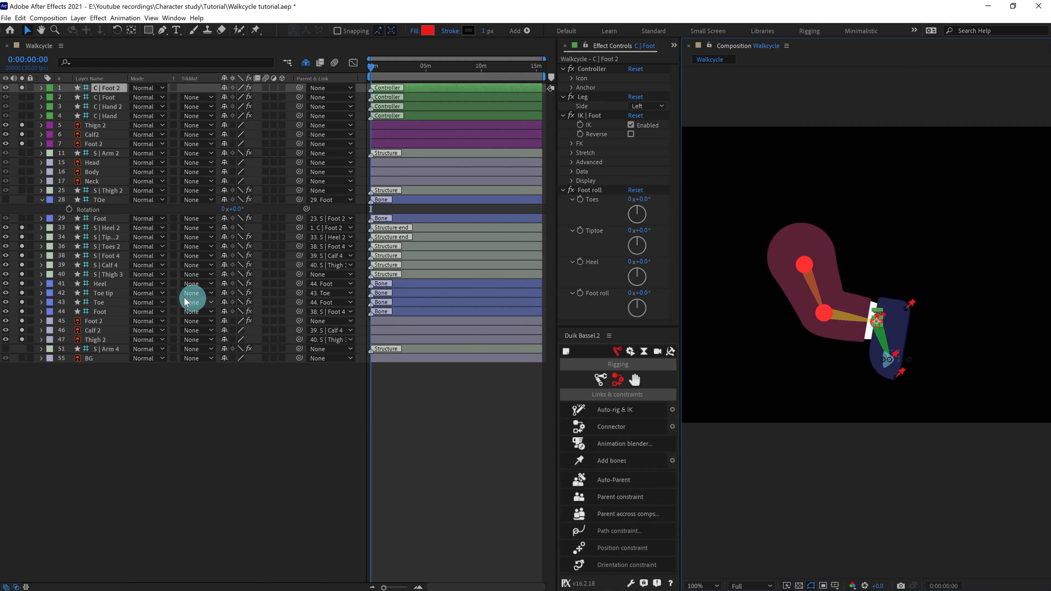
left_click(104, 304)
key("r")
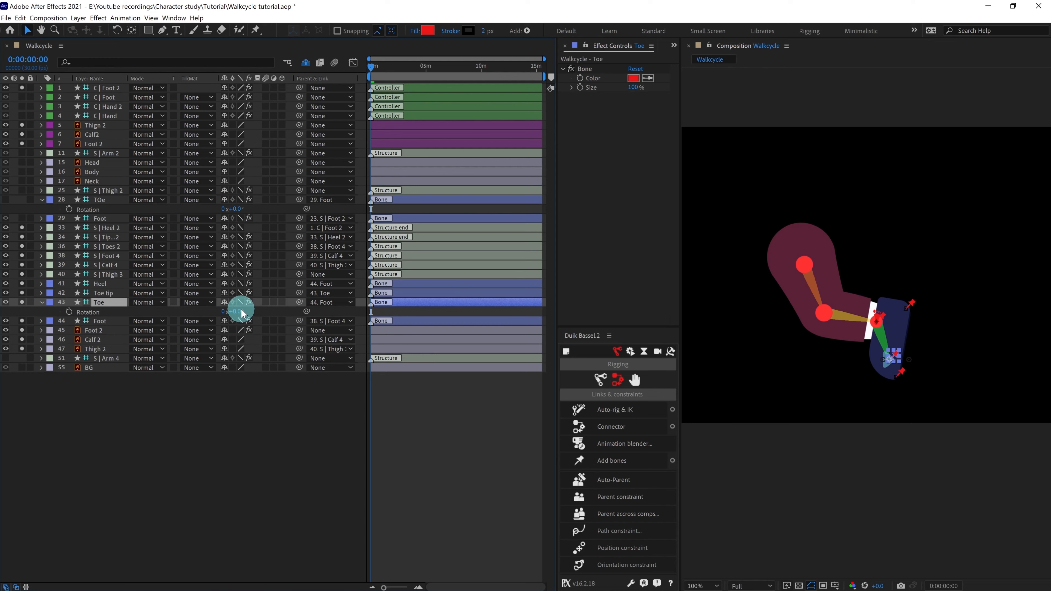
left_click_drag(244, 313, 264, 320)
key("ctrl+z")
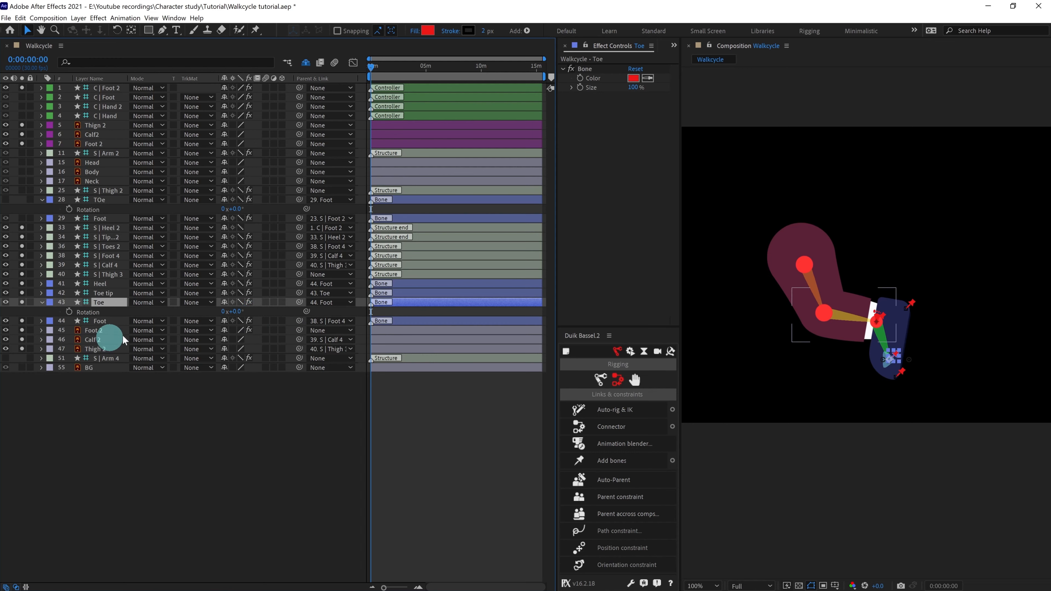
left_click(42, 303)
- Turn off solo for the second leg's structures, bones, artwork and joint markers, and for the C | Foot 2 controller
left_click_drag(23, 228, 16, 369)
left_click_drag(23, 145, 21, 121)
left_click(148, 394)
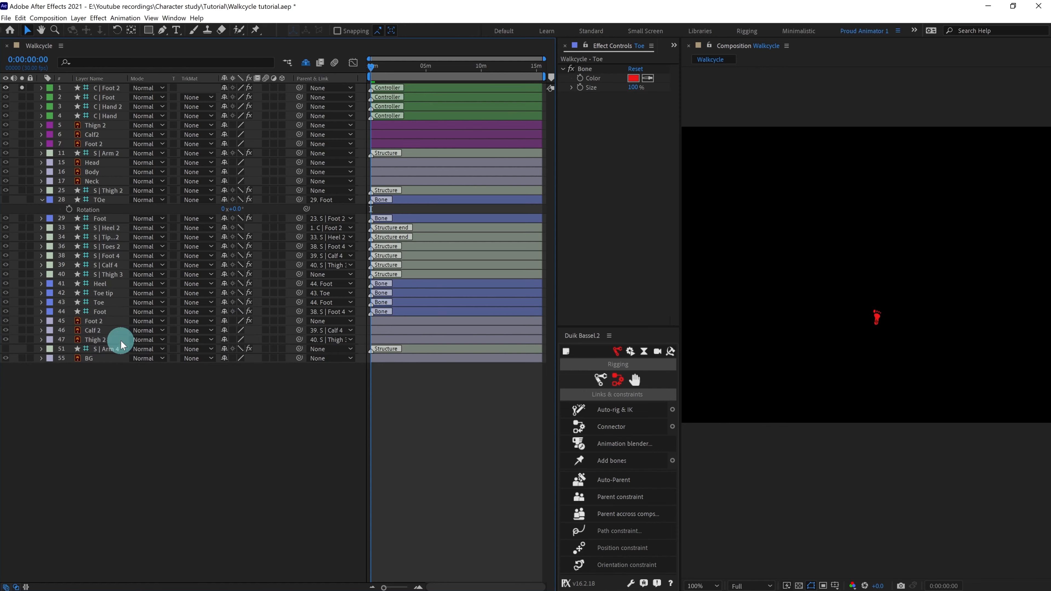
left_click(21, 87)
- Turn off visibility of the second leg's Heel, Toe tip and Toe bones, and mark the Heel, Toe tip and Foot bones as shy
left_click(107, 313)
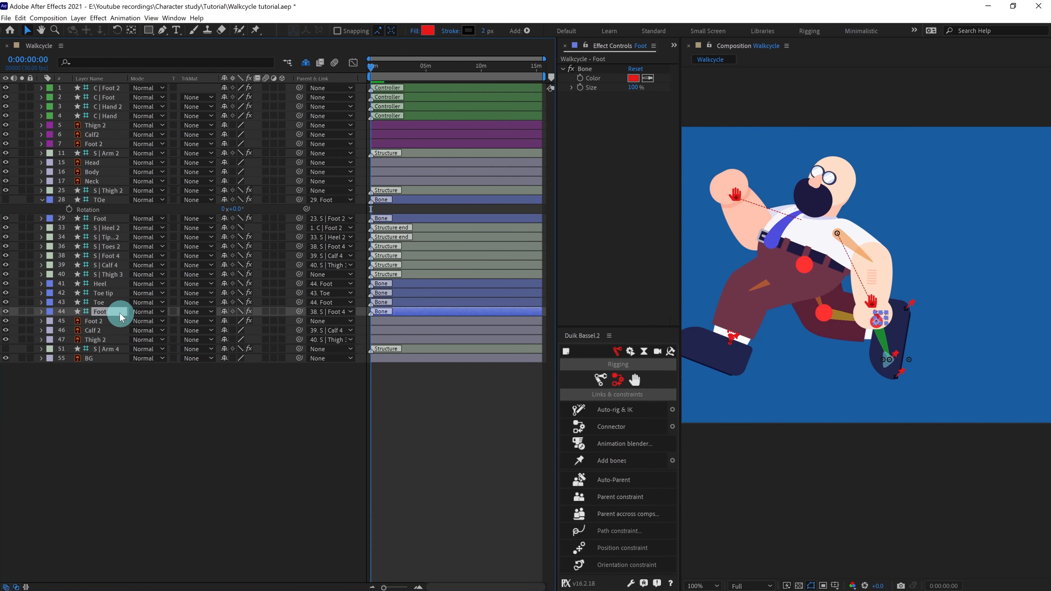
left_click(105, 285, "shift")
left_click(100, 311, "ctrl")
left_click(6, 303)
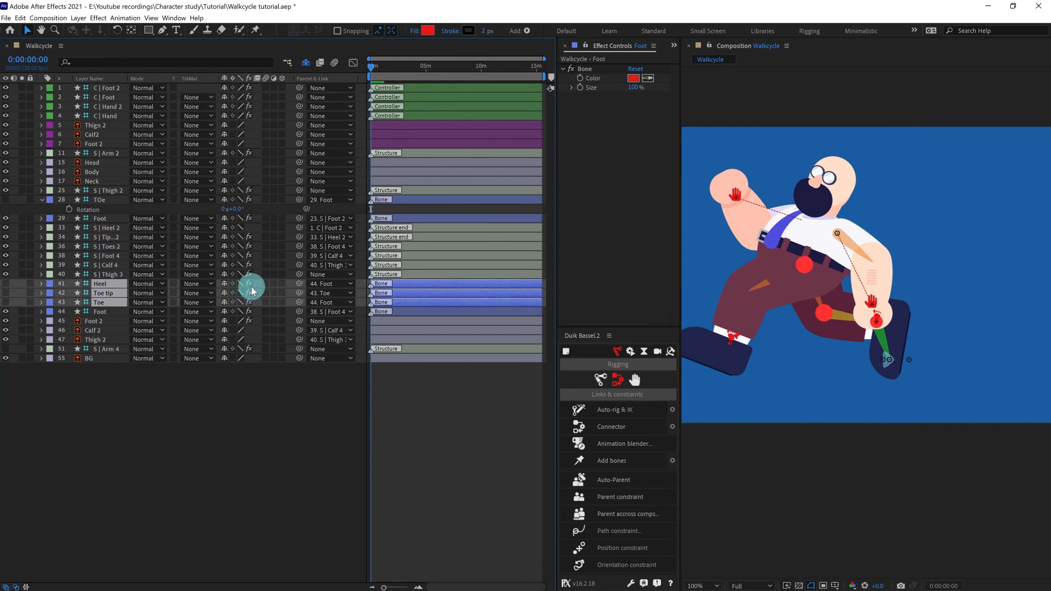
left_click(105, 303, "ctrl")
left_click(106, 313, "ctrl")
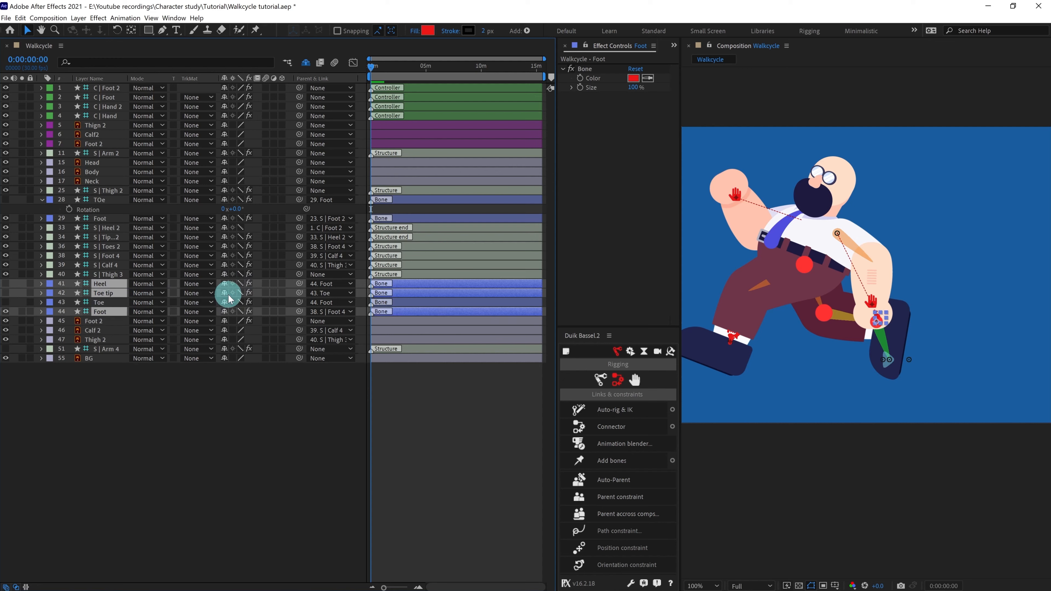
left_click(226, 294)
- Hide the leg structures from S | Heel 2 to S | Calf 4 and mark them as shy, leaving S | Thigh 3 listed
left_click(109, 274)
left_click(106, 228, "shift")
left_click(92, 274, "ctrl")
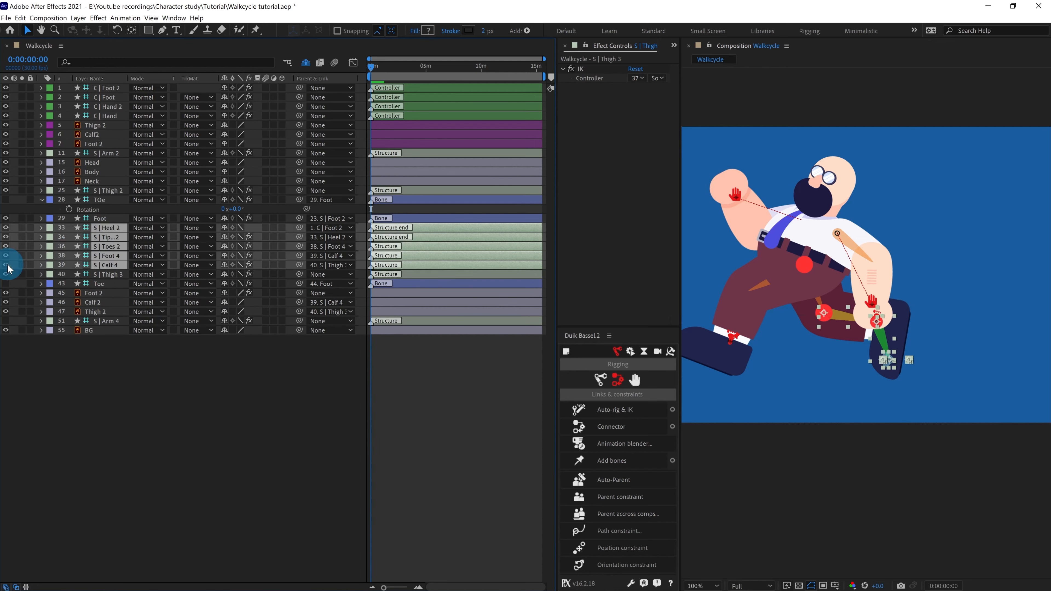
left_click(7, 265)
left_click(226, 228)
- Lock the Foot 2, Calf 2 and Thigh 2 artwork layers and mark them as shy
left_click(99, 248)
left_click(96, 265, "shift")
left_click(29, 264)
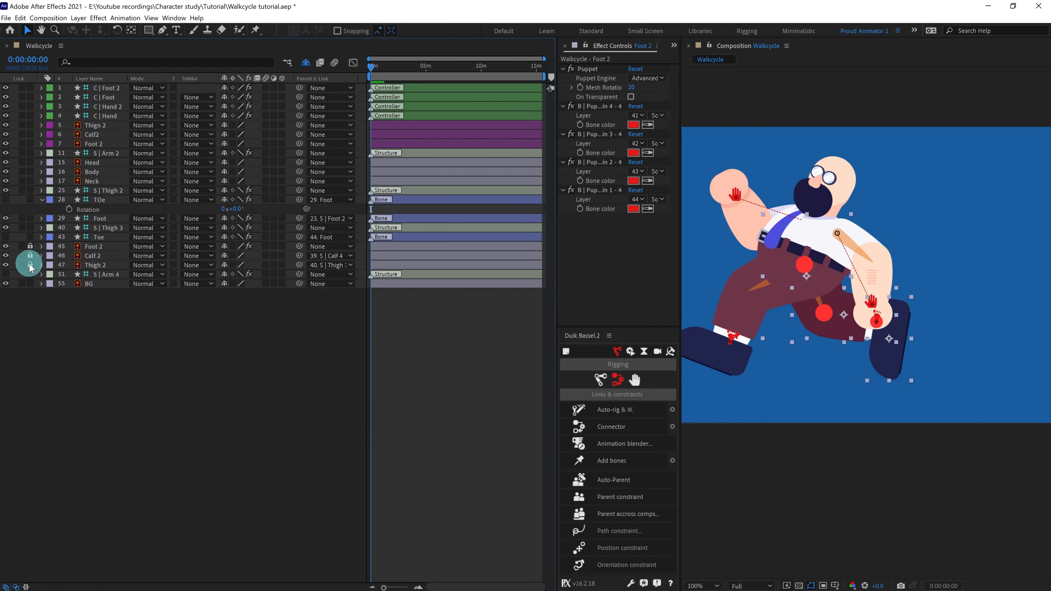
left_click(224, 246)
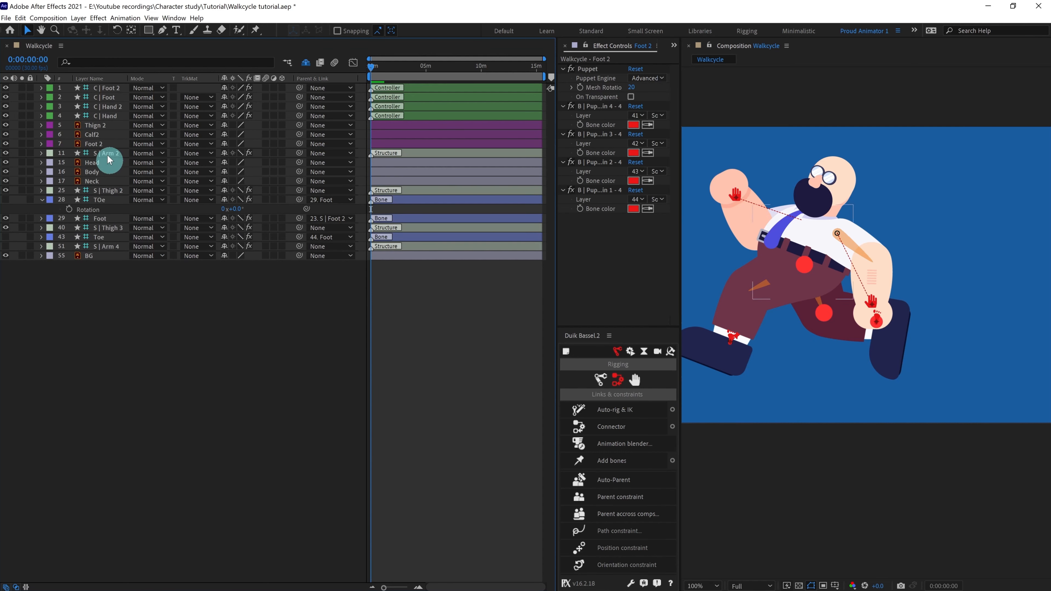
- Delete the second leg's joint marker layers Thigh 2, Calf2 and Foot 2
left_click(99, 125)
left_click(93, 144, "shift")
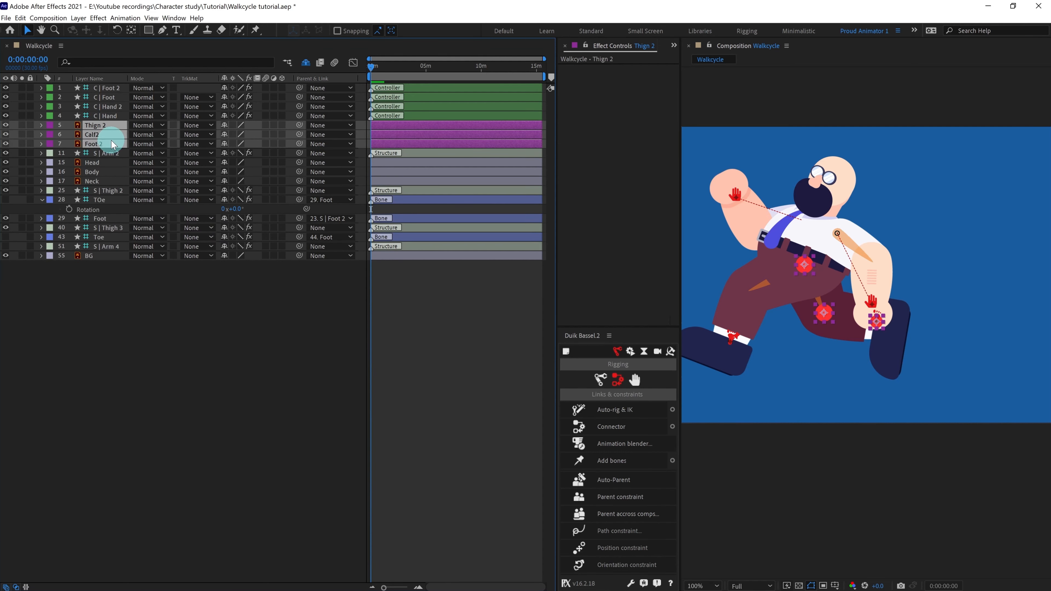
key("Delete")
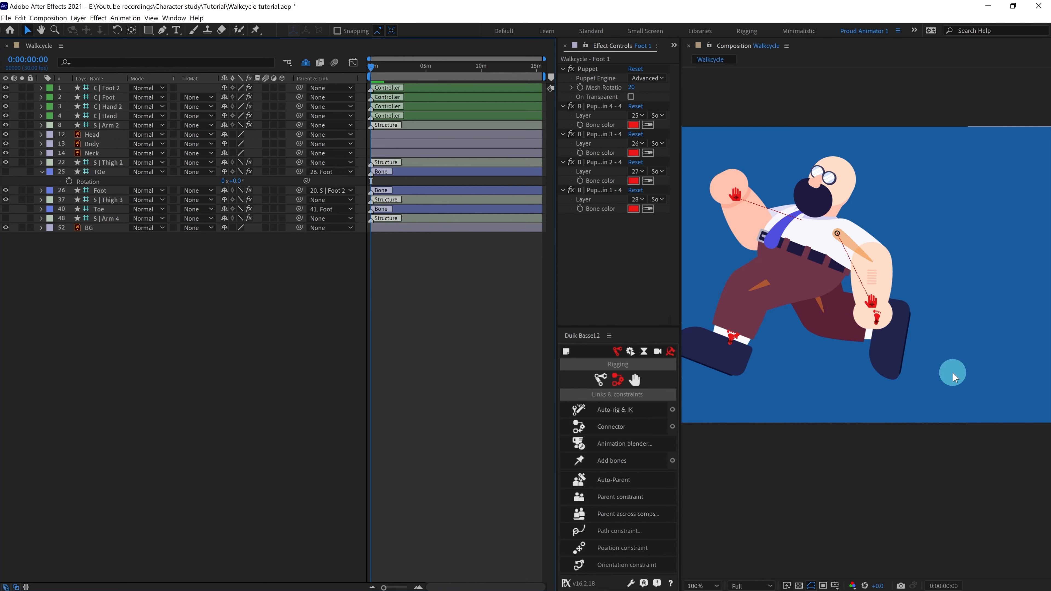
left_click_drag(880, 336, 935, 369)
left_click(346, 386)
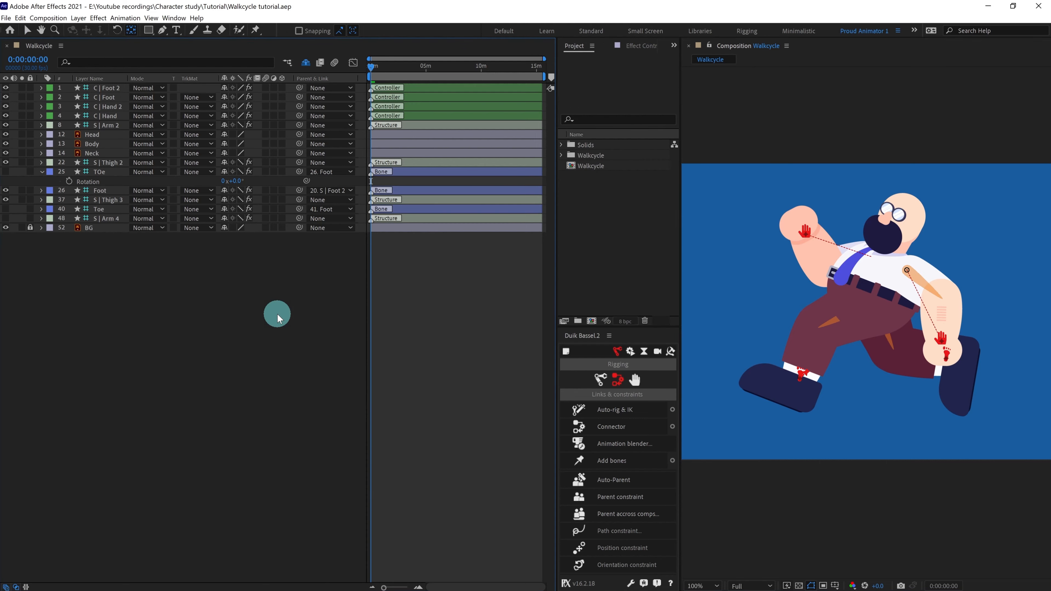
- Move the Body layer's anchor point down to the hips and parent S | Arm 2, S | Thigh 2, S | Thigh 3 and S | Arm 4 to Body
left_click(96, 144)
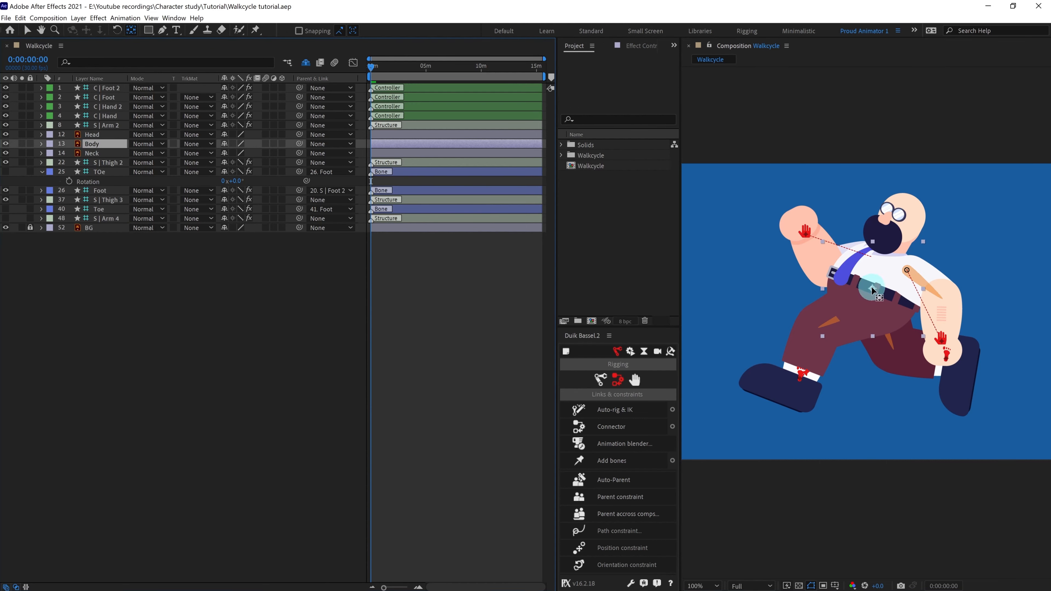
left_click_drag(873, 290, 871, 313)
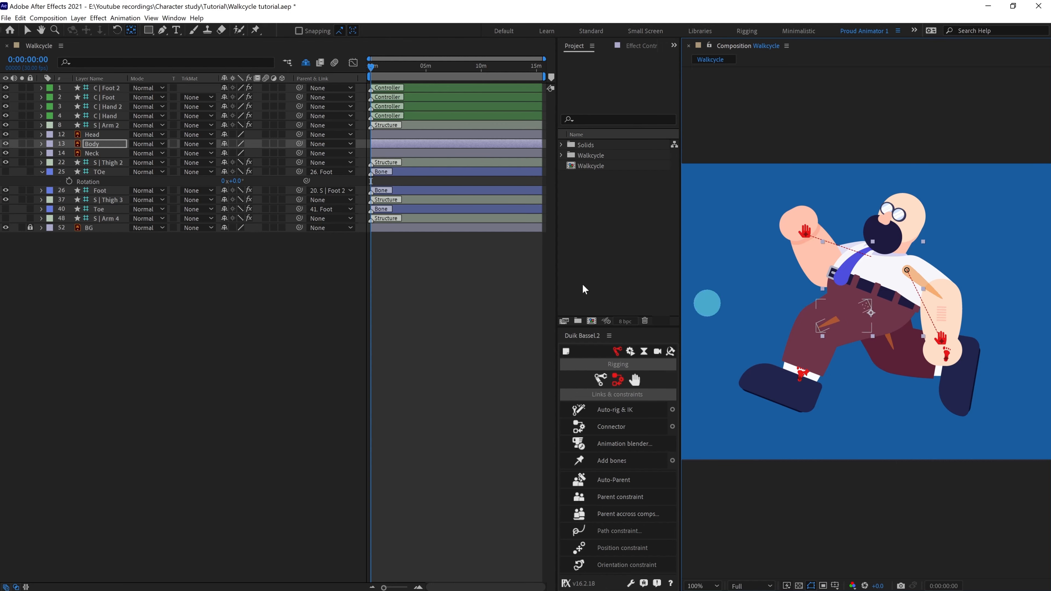
left_click(106, 162)
left_click(111, 202, "ctrl")
left_click(108, 218, "ctrl")
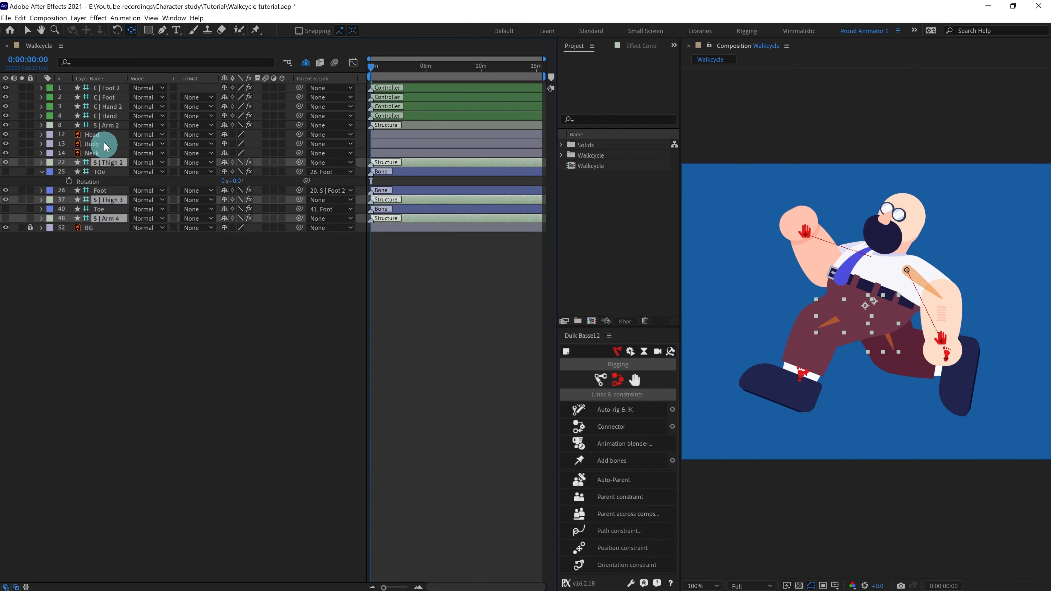
left_click(108, 126, "ctrl")
left_click_drag(299, 125, 102, 146)
- Try moving the Body layer to test how the parented arms and legs follow
left_click(95, 144)
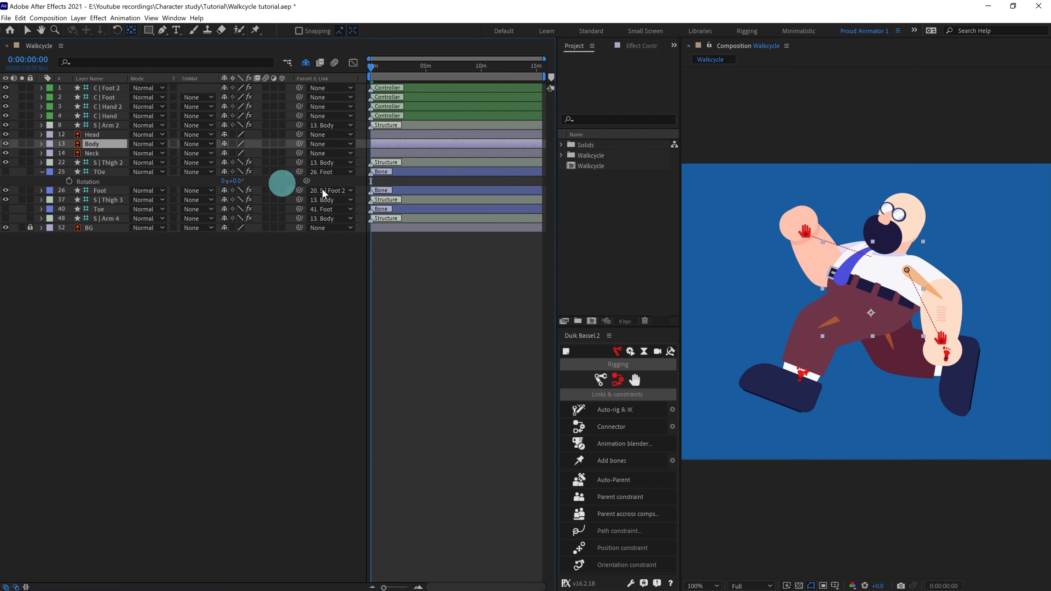
key("v")
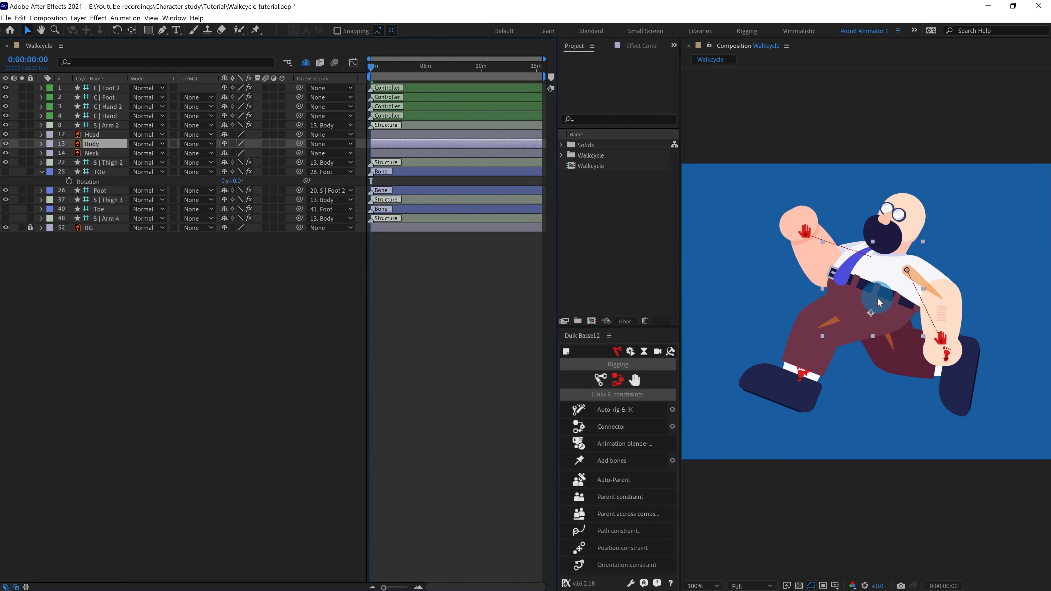
mouse_move(883, 298)
left_mouse_down()
mouse_move(873, 317)
mouse_move(880, 302)
mouse_move(877, 318)
mouse_move(890, 306)
mouse_move(886, 313)
left_mouse_up()
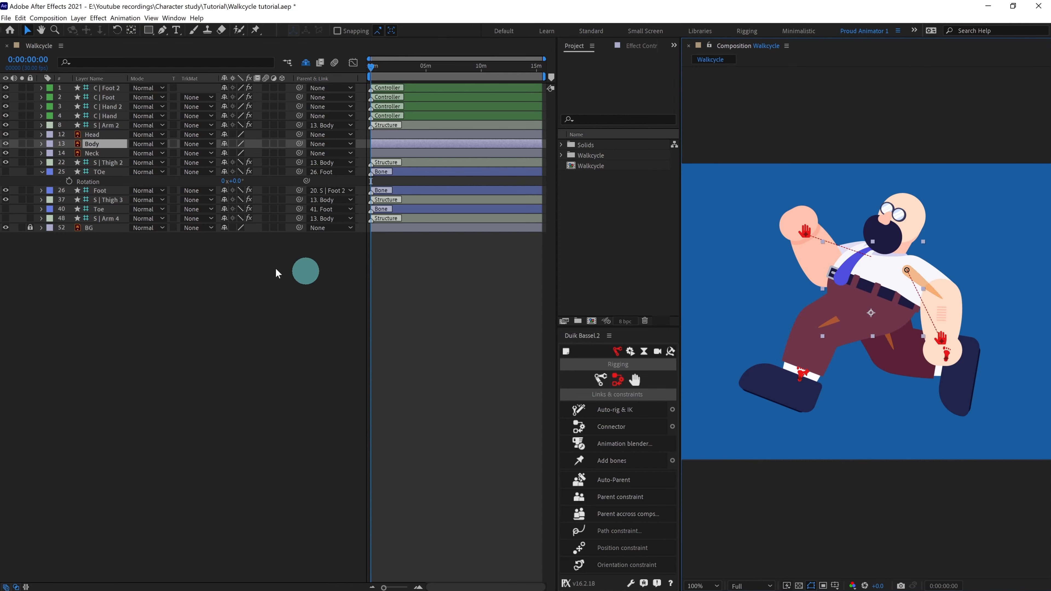
- Move the Neck layer's anchor point to the base of the neck and the Head layer's to where the head meets the neck
left_click(98, 154)
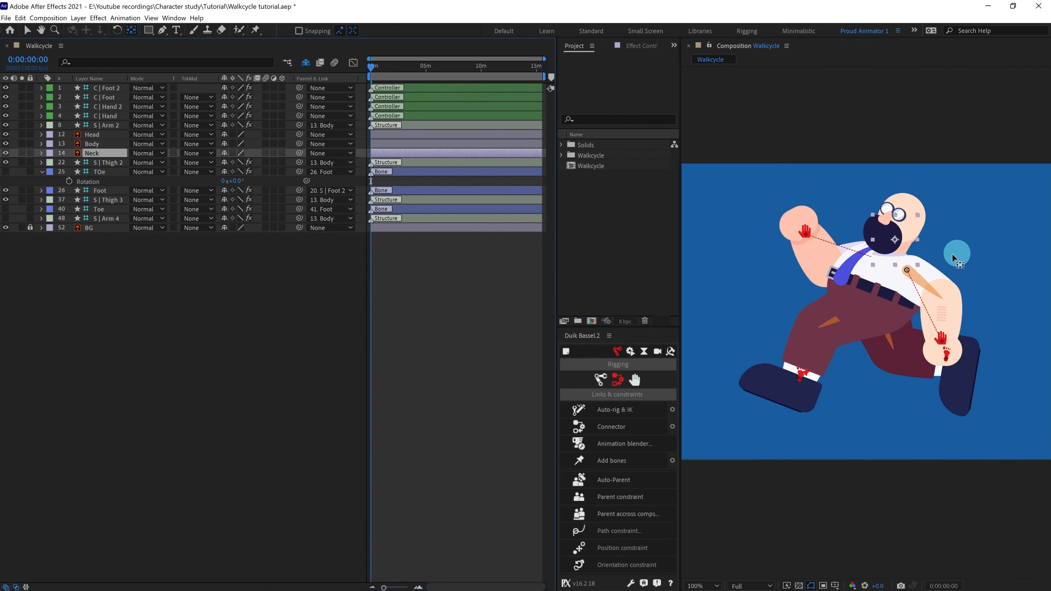
key("y")
key("period")
left_click_drag(924, 157, 917, 184)
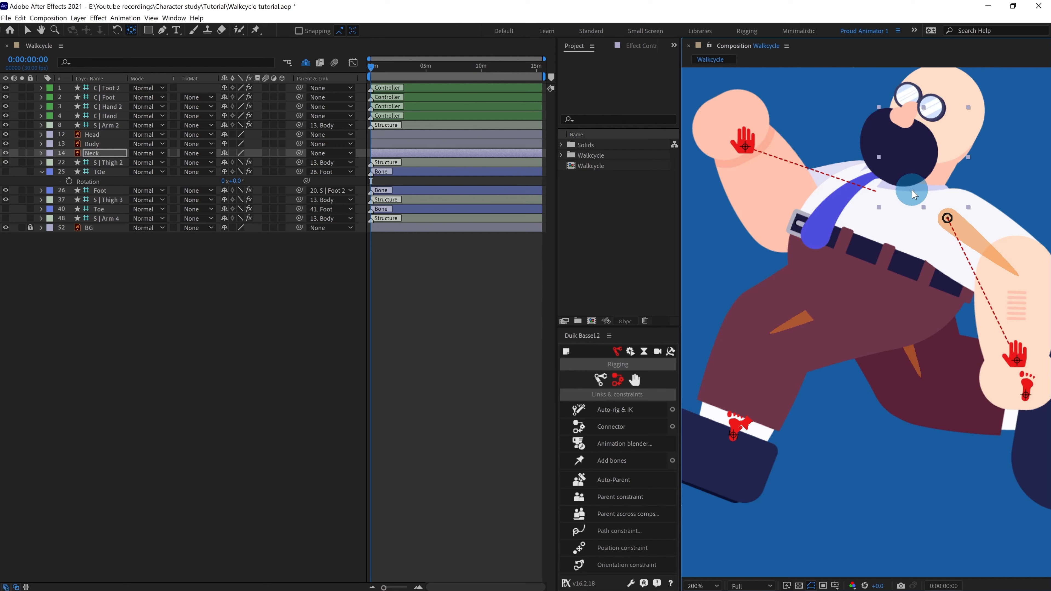
left_click(103, 136)
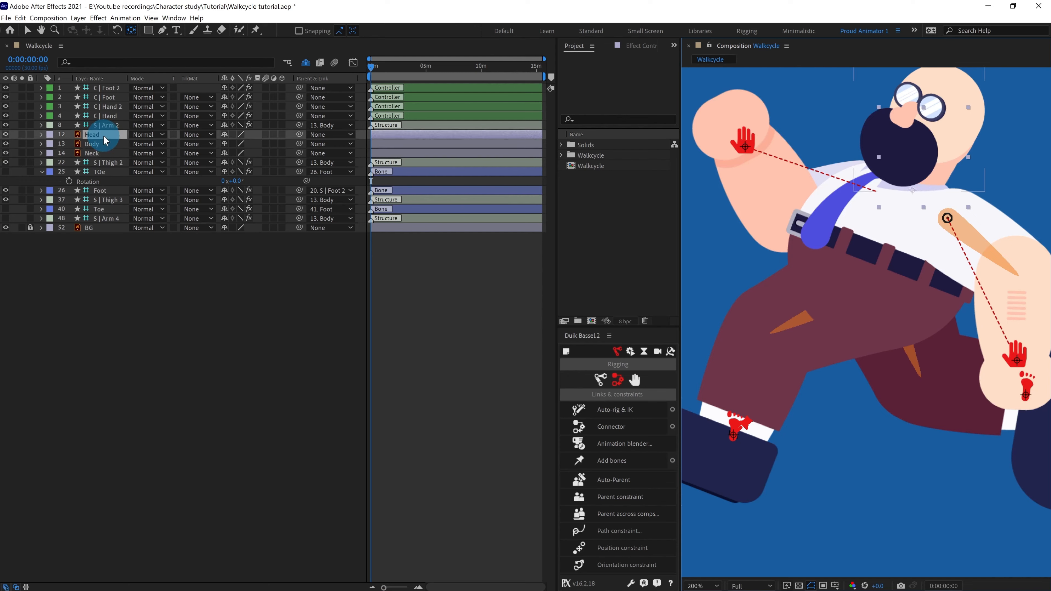
left_click(969, 152)
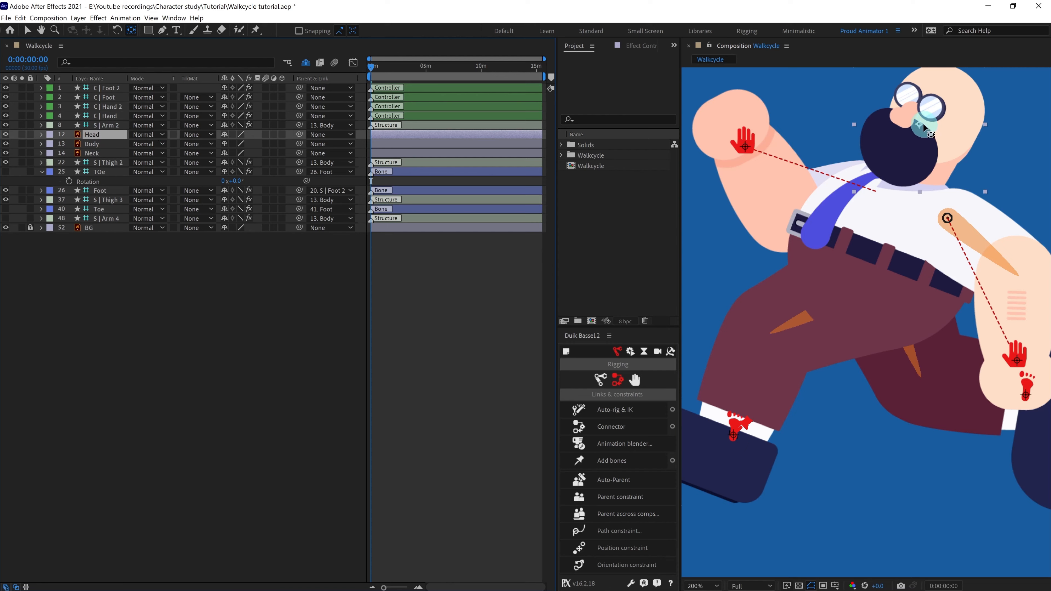
left_click(941, 150)
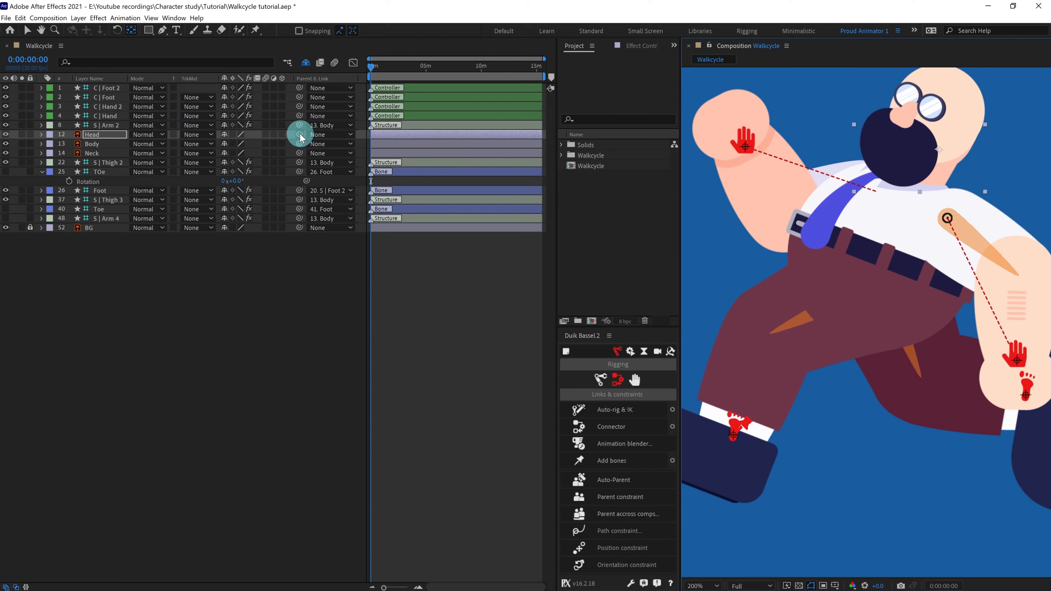
- Parent Head to Neck, and parent Neck, C | Hand and C | Hand 2 to Body
left_click_drag(299, 134, 104, 153)
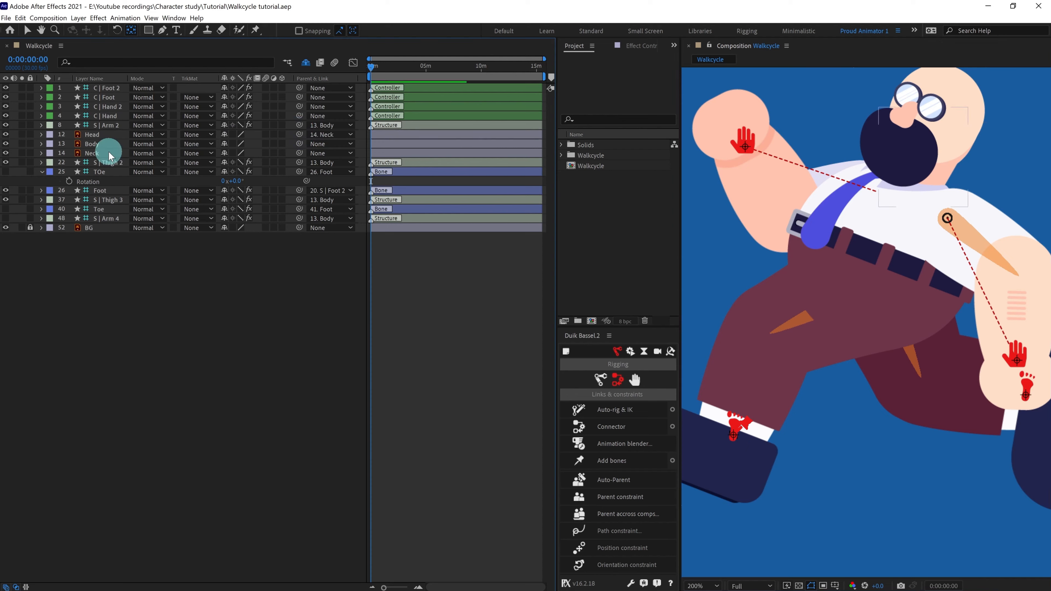
left_click_drag(303, 156, 106, 146)
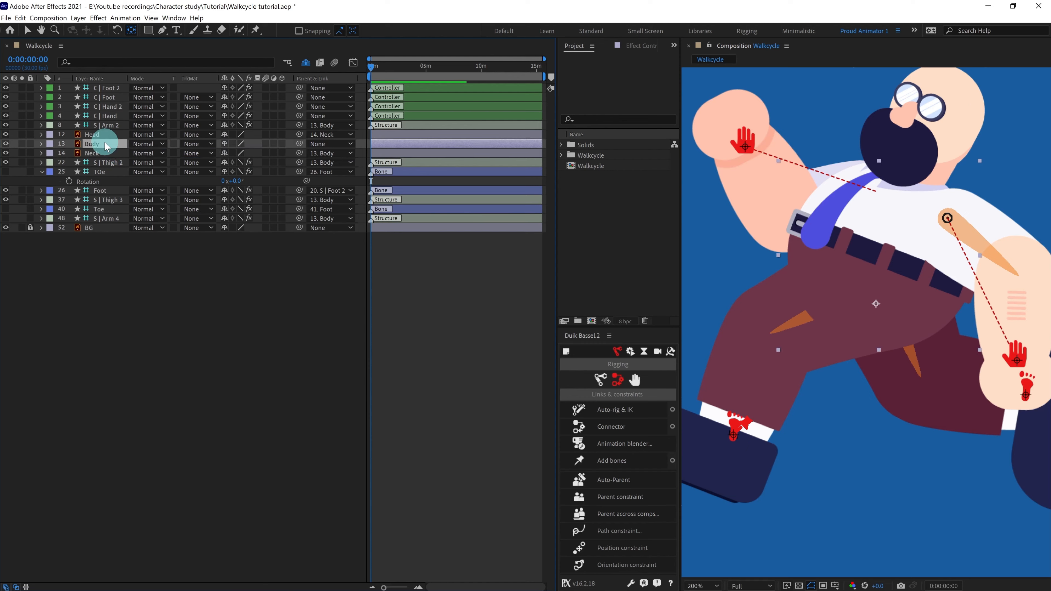
left_click(108, 115)
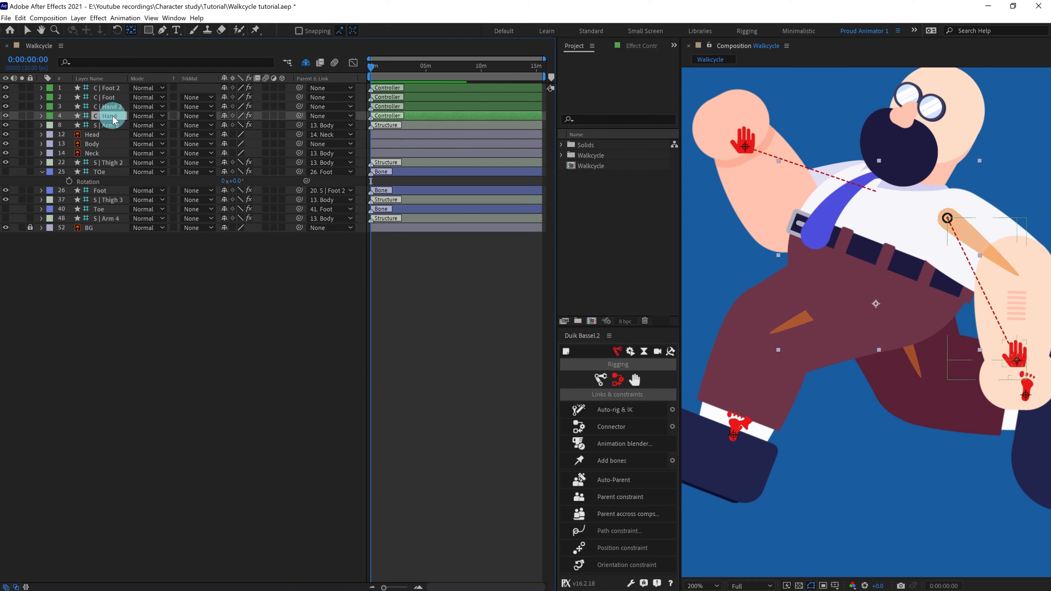
left_click(108, 107, "ctrl")
left_click_drag(302, 114, 105, 140)
- Try moving the Body layer to test how the head, neck and hand controllers follow
left_click(105, 143)
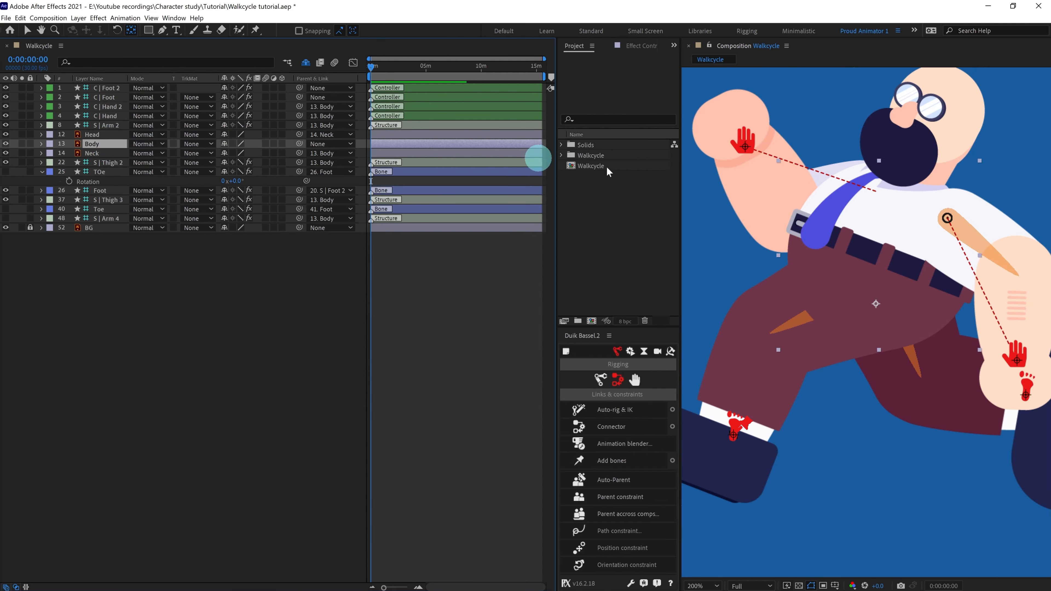
key("v")
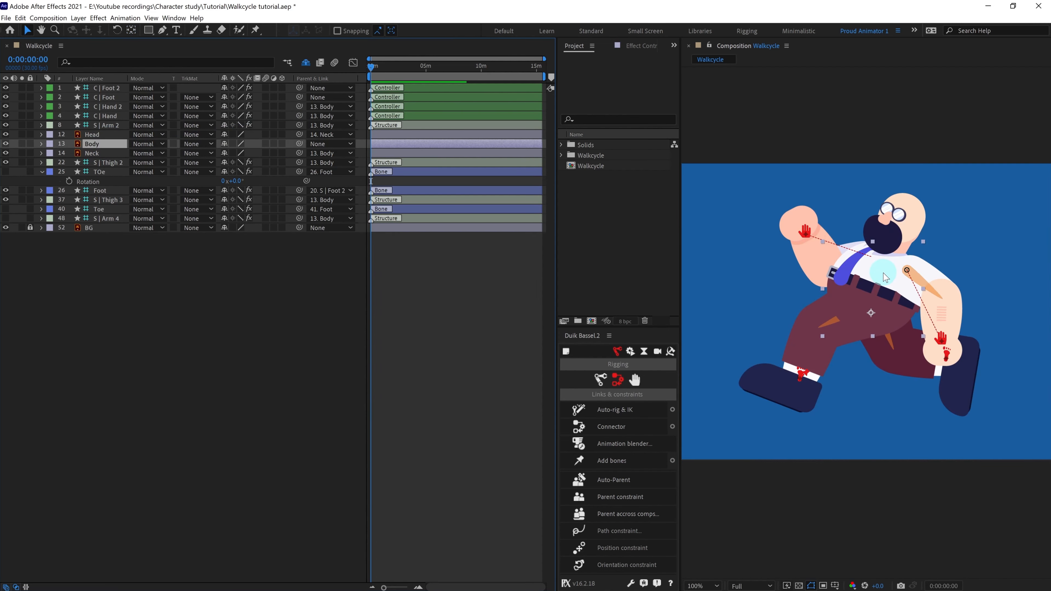
mouse_move(886, 277)
left_mouse_down()
mouse_move(846, 291)
mouse_move(854, 270)
mouse_move(914, 327)
mouse_move(874, 286)
left_mouse_up()
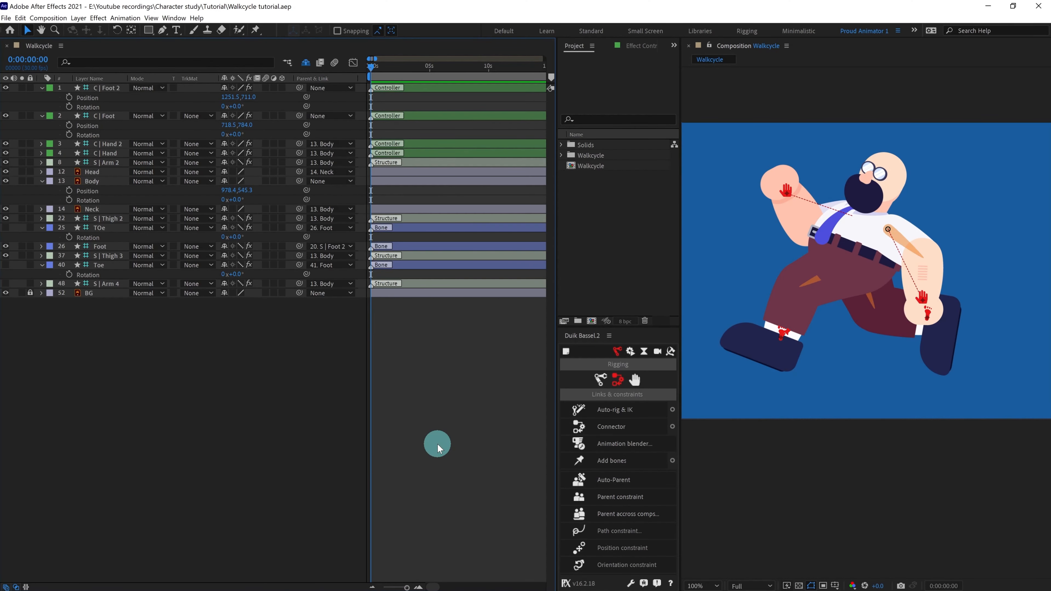
- Show the rulers and place a horizontal ground guide at the lowest edge of the front shoe's heel
key("ctrl+r")
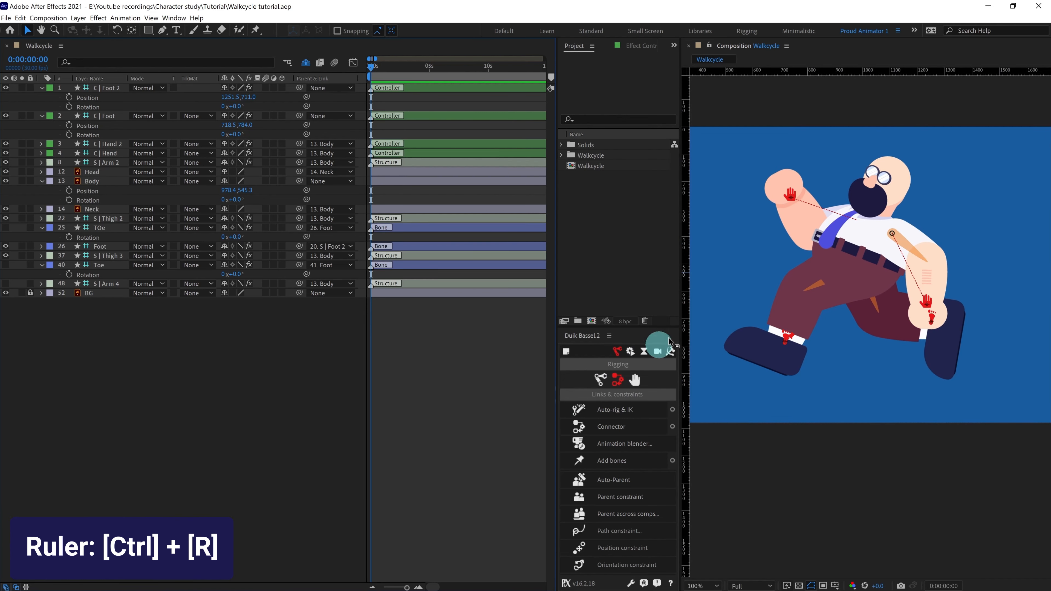
left_click_drag(821, 71, 823, 377)
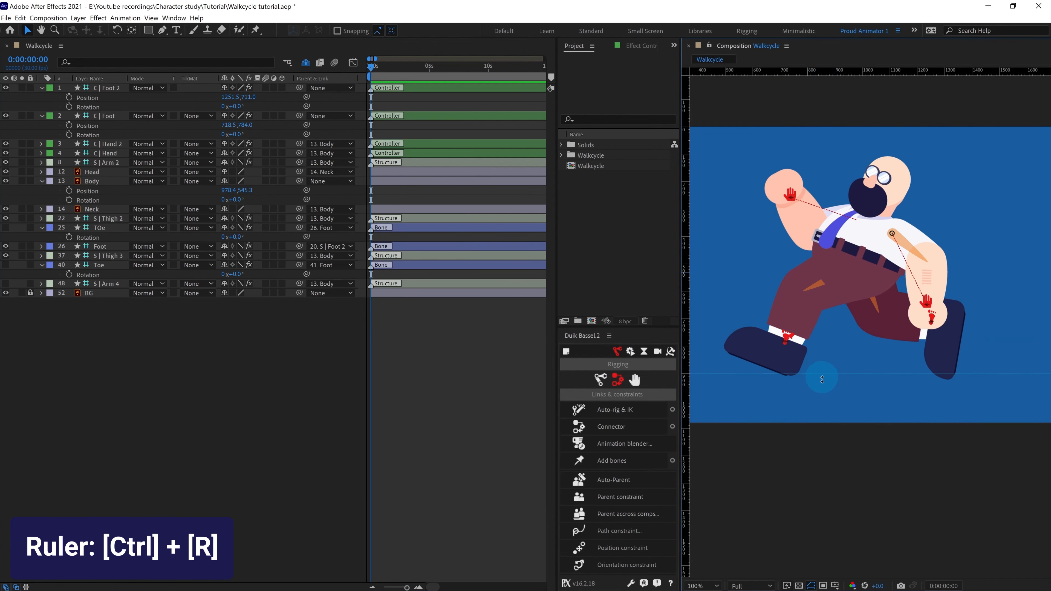
scroll(822, 381, "up", 5)
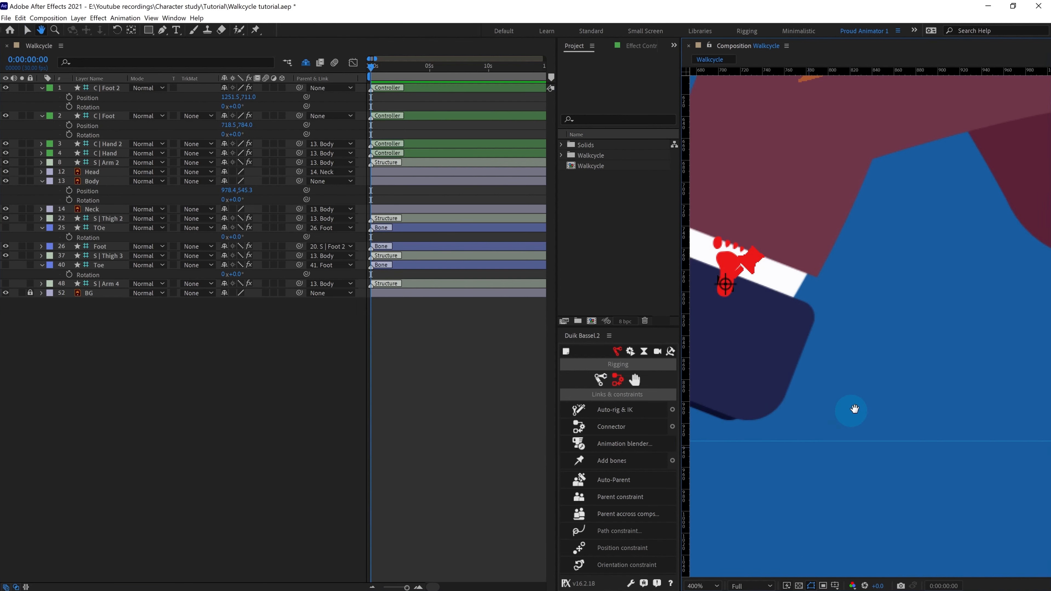
left_click_drag(796, 424, 800, 405)
scroll(805, 407, "down", 2)
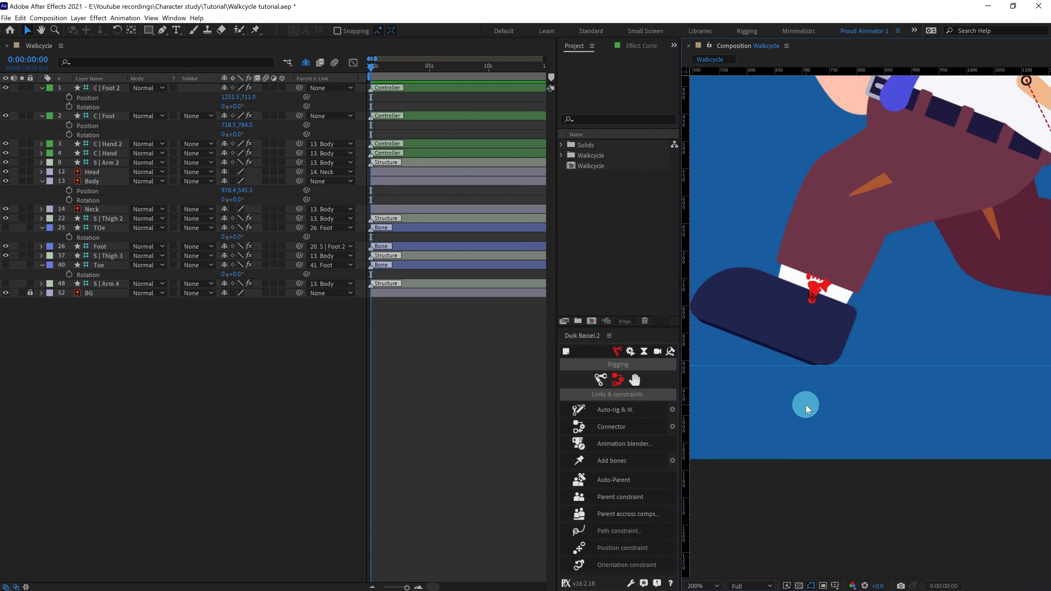
left_click_drag(877, 353, 821, 389)
key("v")
left_click(430, 403)
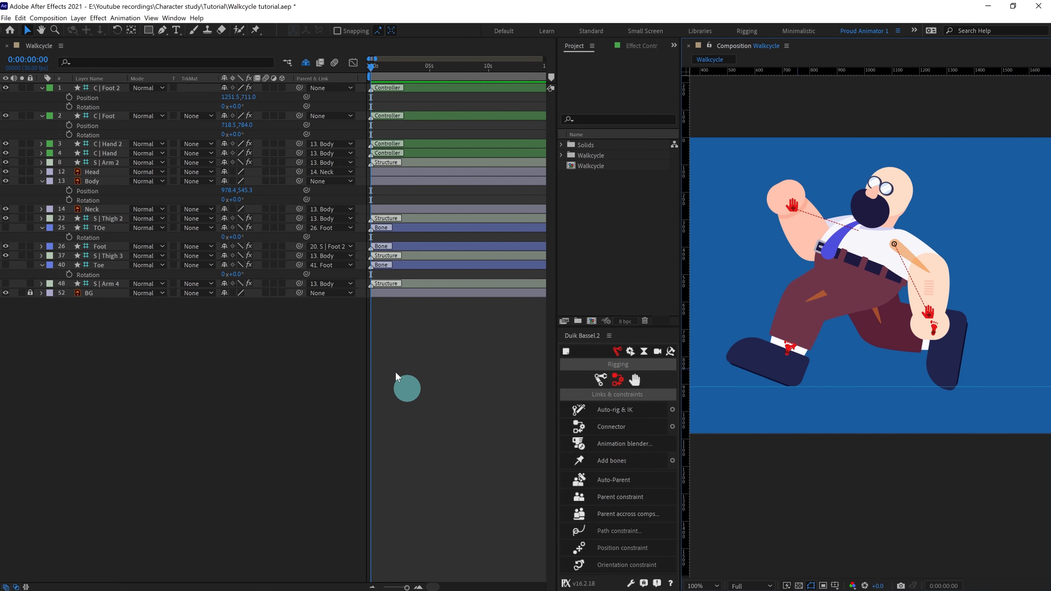
- Set Position and Rotation keyframes on the C | Foot controller at the first frame
left_click(110, 117)
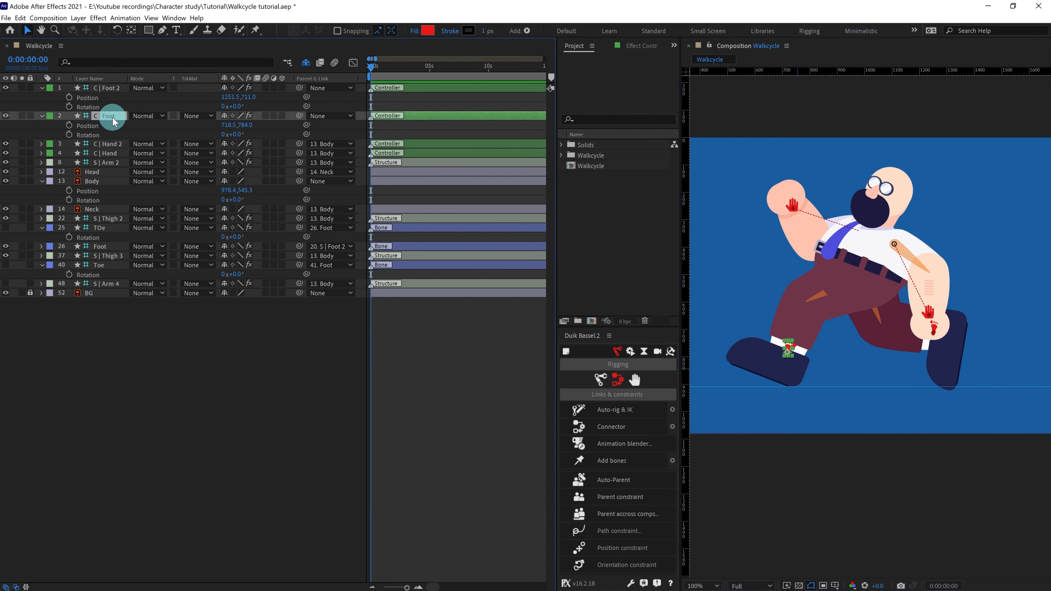
left_click(69, 125)
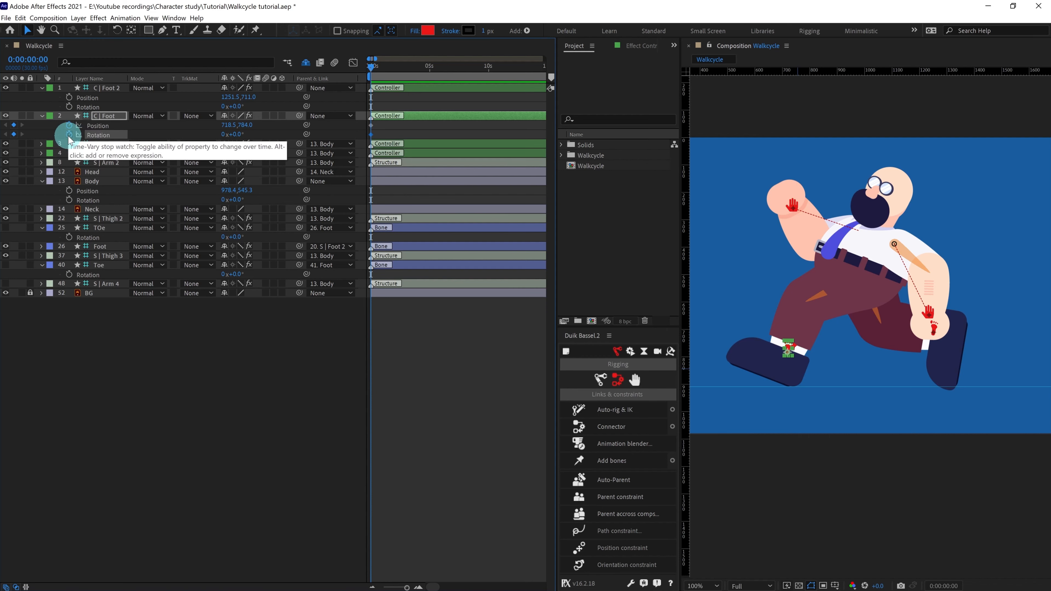
left_click(69, 135)
- Move the TOe bone layer directly above C | Foot and keyframe its Rotation at 48° on the first frame
left_click(113, 232)
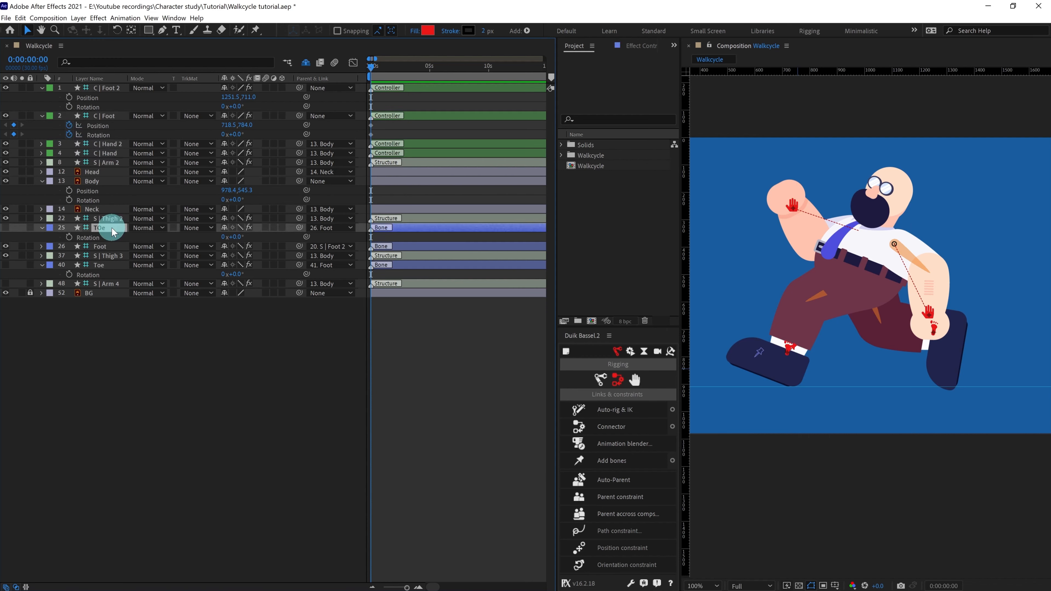
left_click_drag(113, 232, 114, 118)
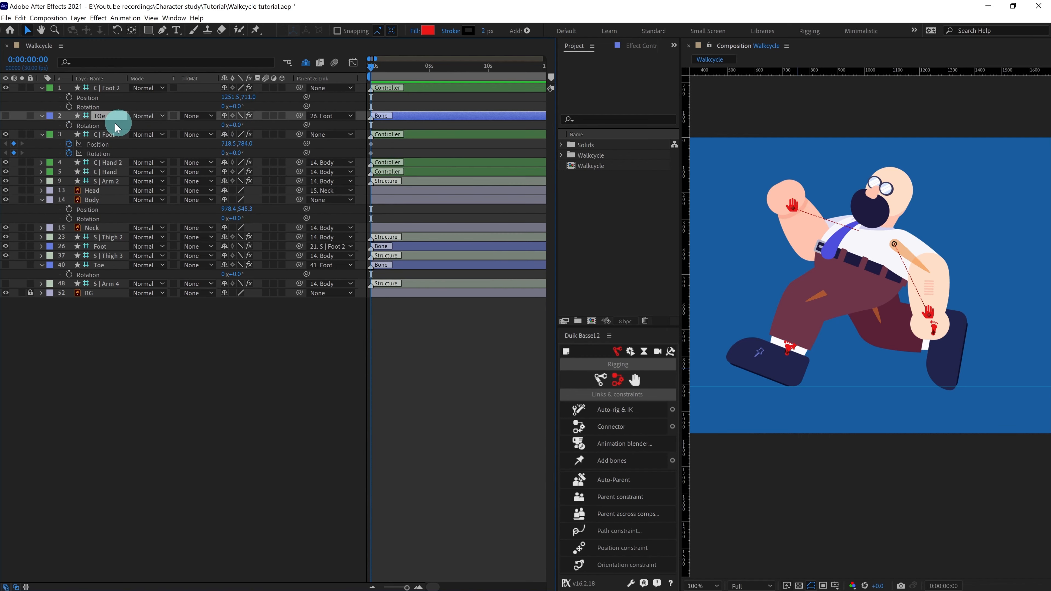
left_click(69, 125)
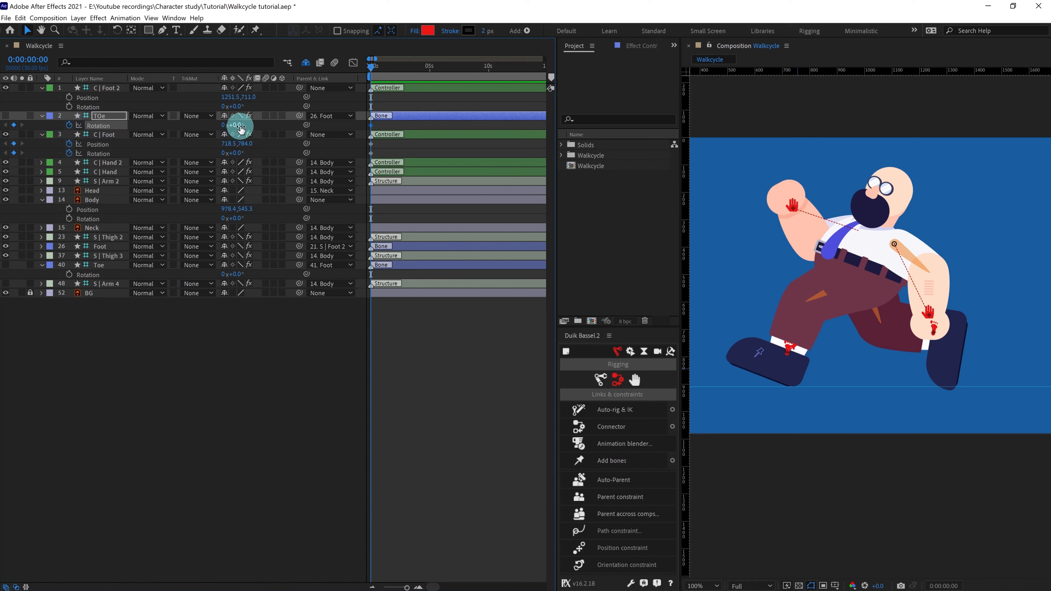
left_click_drag(238, 126, 248, 125)
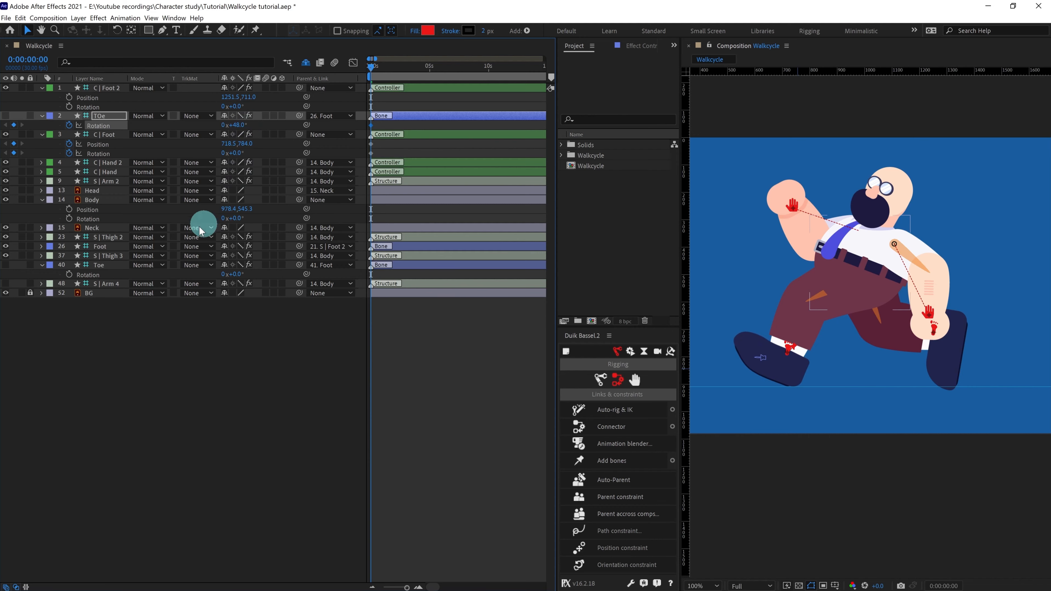
- Separate the Body layer's Position dimensions and set keyframes for its Y Position and Rotation at the first frame
left_click(98, 201)
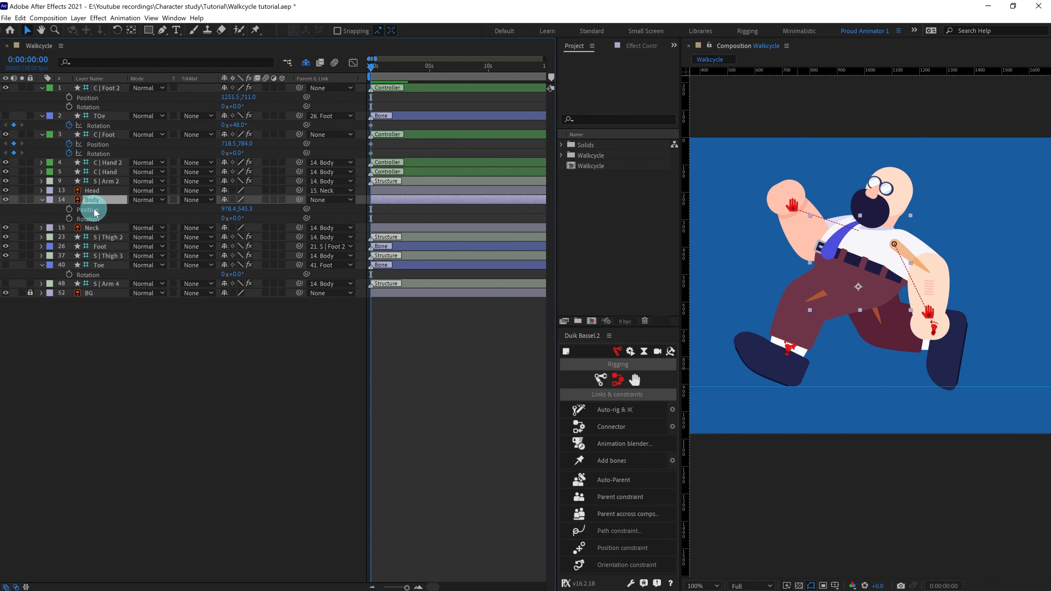
right_click(94, 213)
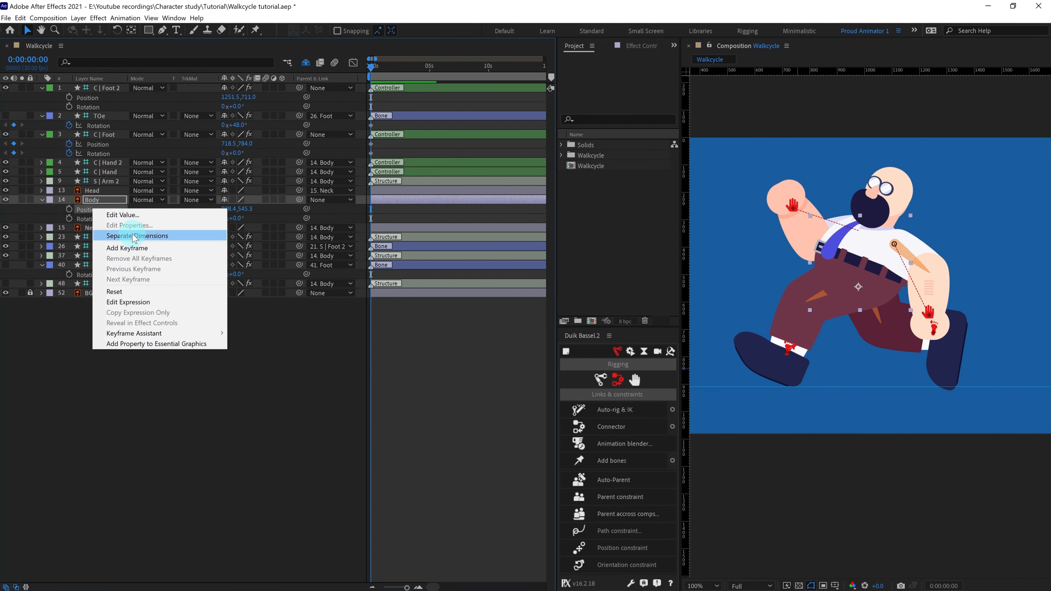
left_click(118, 243)
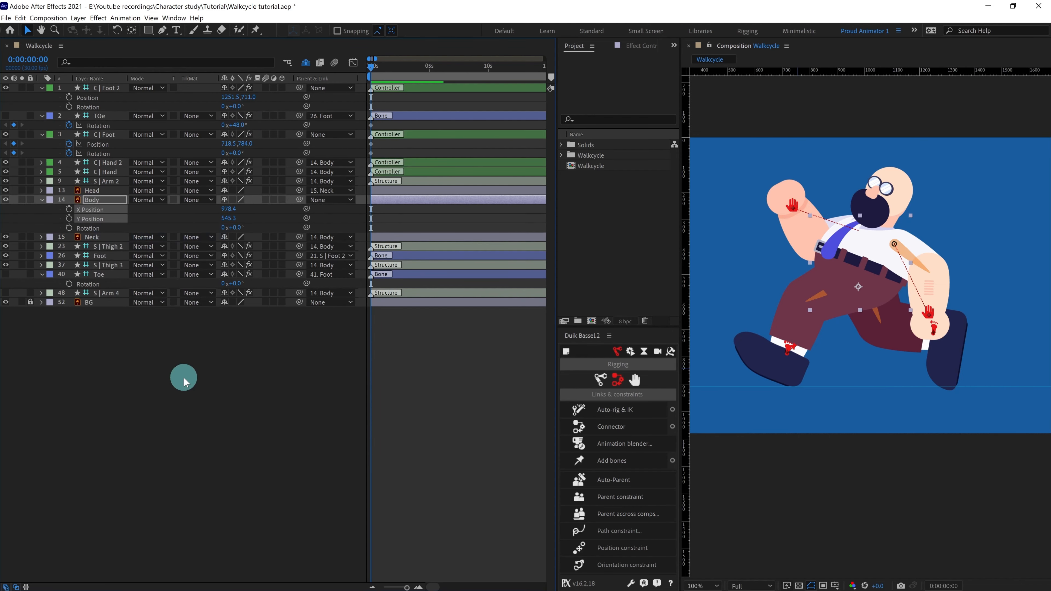
left_click(69, 219)
left_click(69, 229)
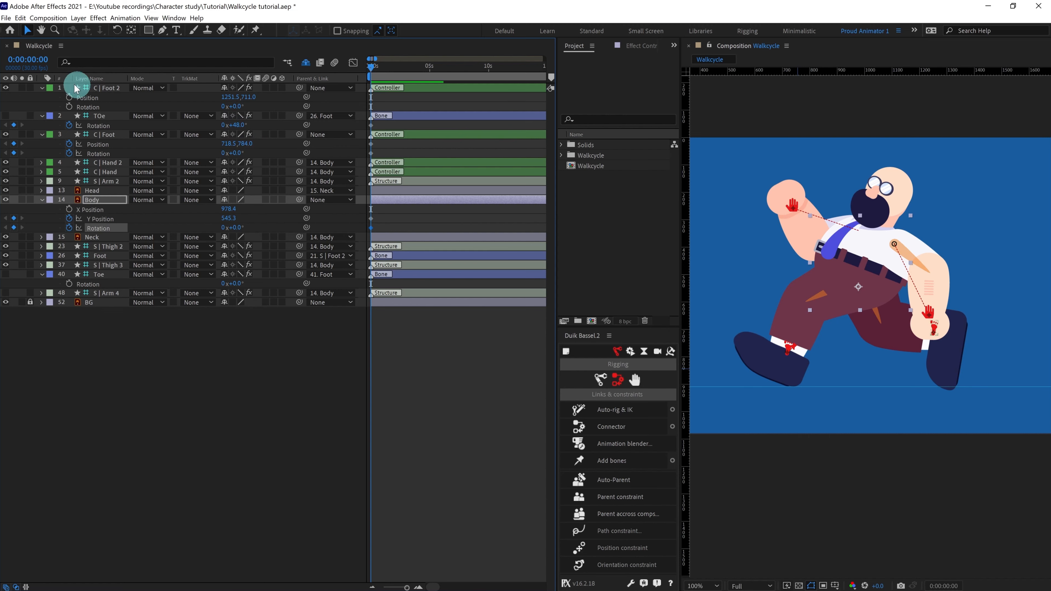
- Move the current time to 0:00:01:02 and end the work area there, with the timeline showing the cycle's full length
left_click(29, 59)
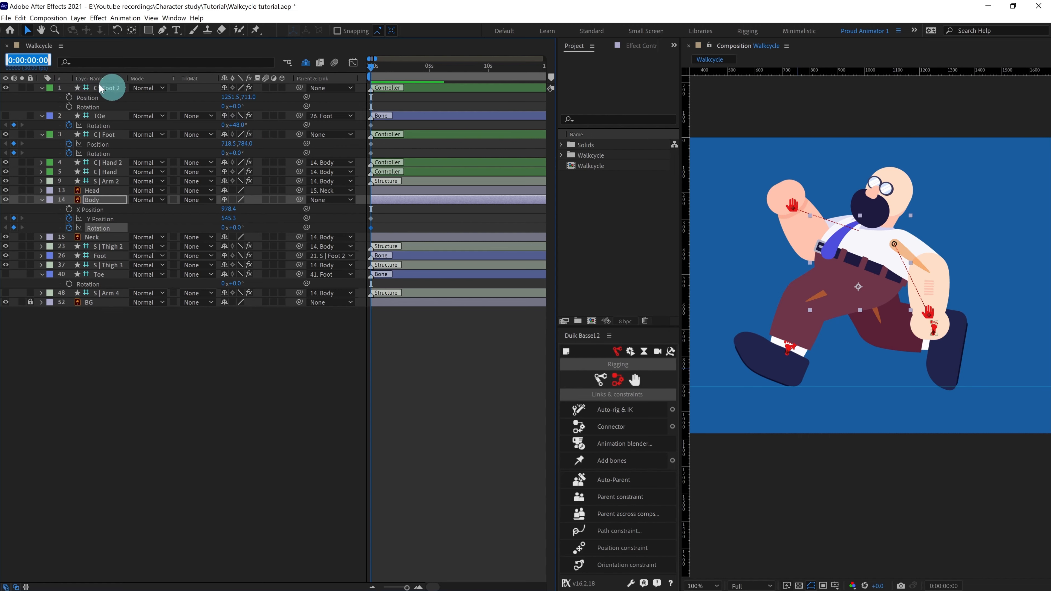
key("Return")
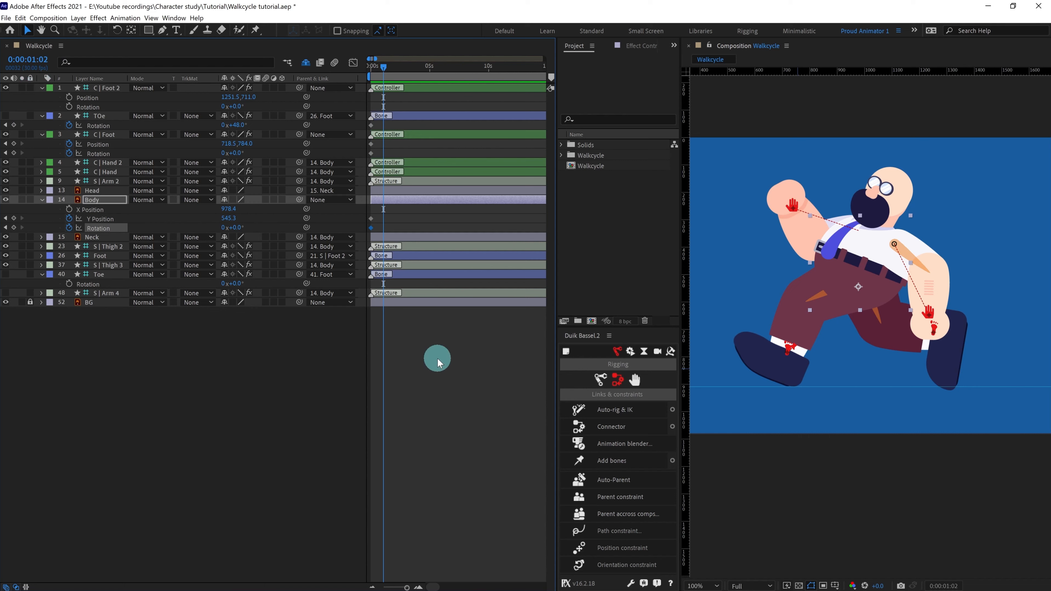
key("n")
key("equal")
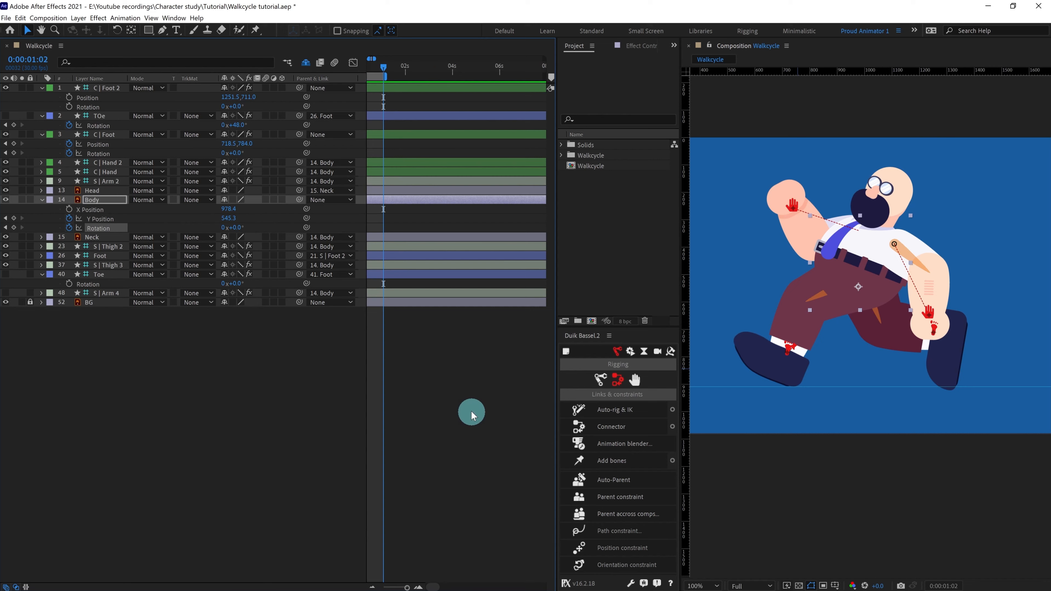
key("semicolon")
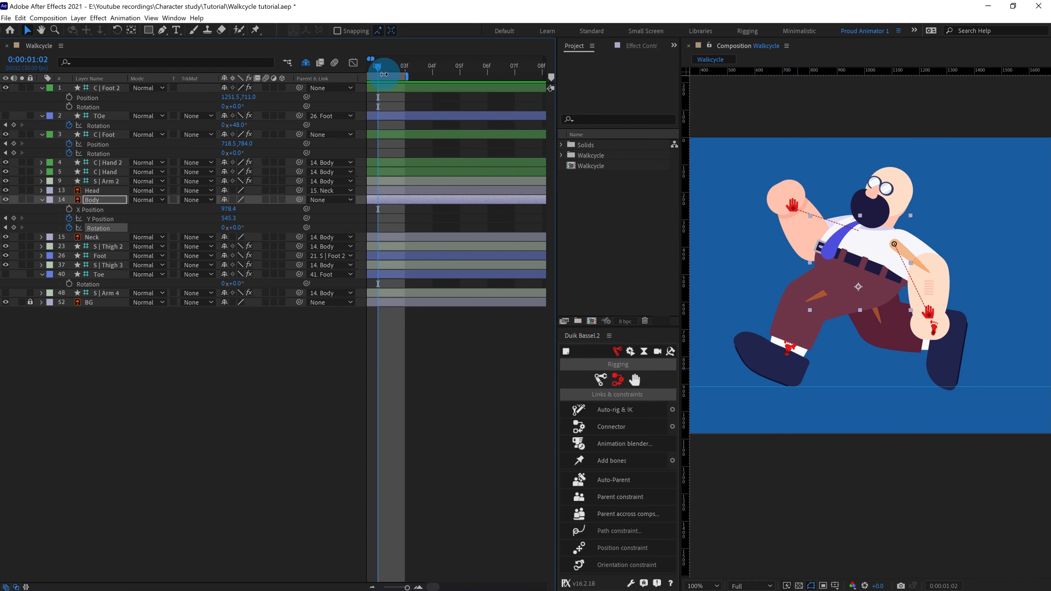
key("minus")
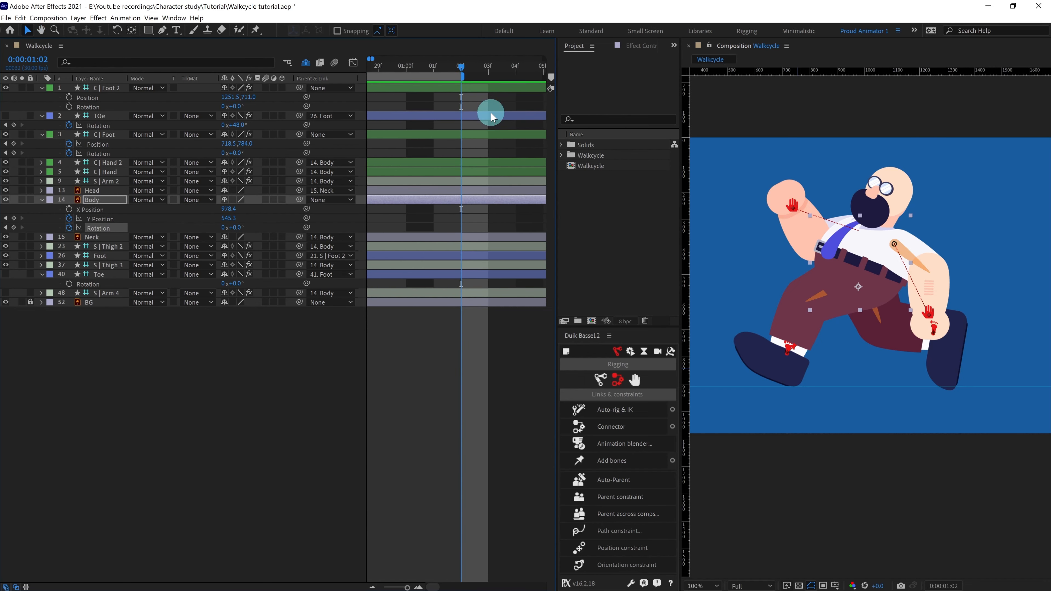
key("minus")
key("minus")
key("minus")
left_click_drag(370, 66, 343, 61)
key("shift+End")
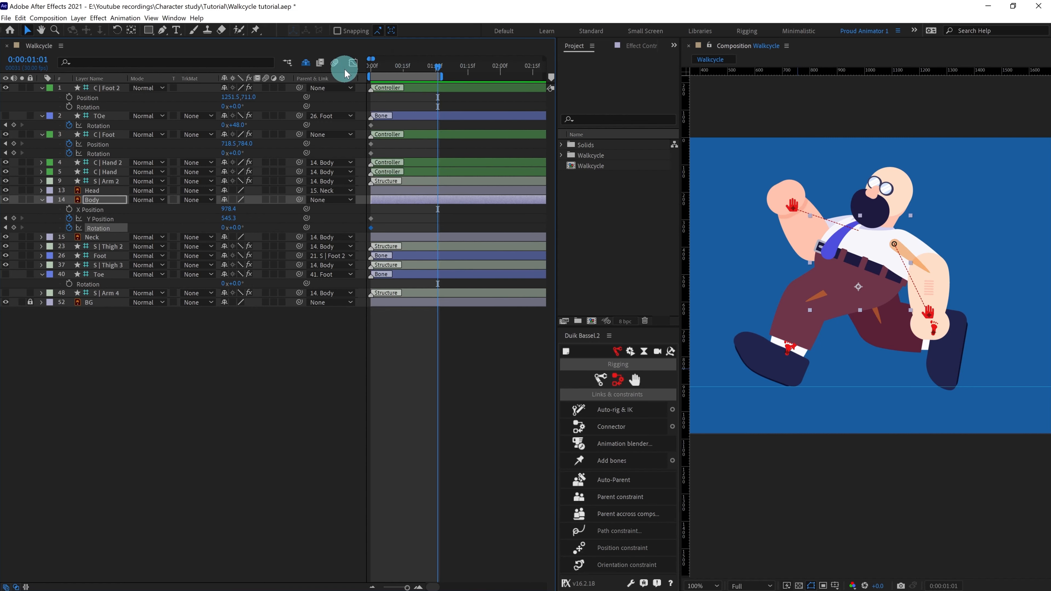
key("Page_Down")
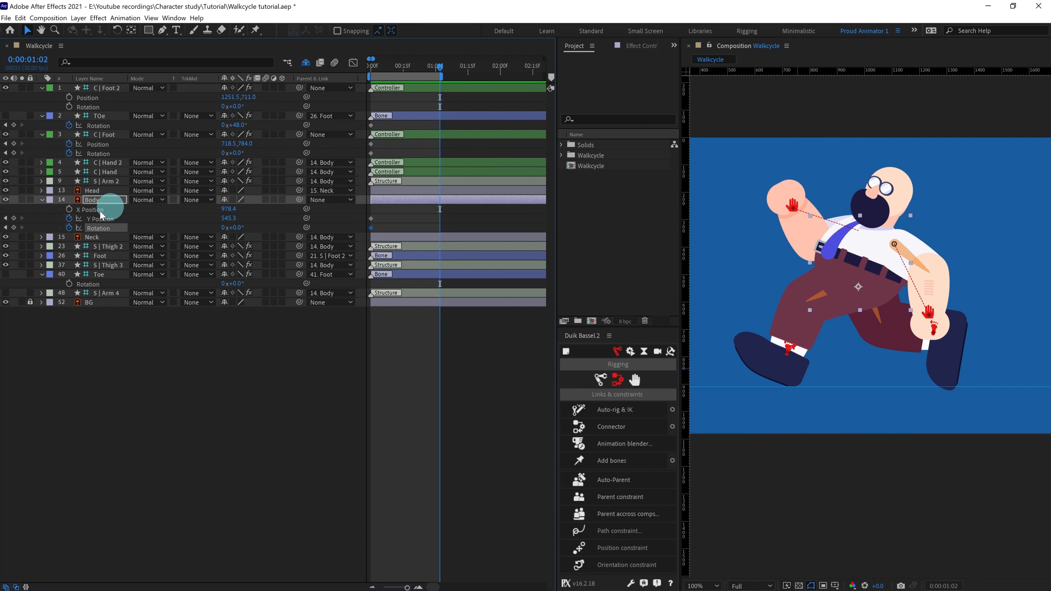
- Add keyframes at 0:00:01:02 for Body Y Position and Rotation, TOe Rotation, and C | Foot Position and Rotation
left_click(13, 218)
left_click(14, 227)
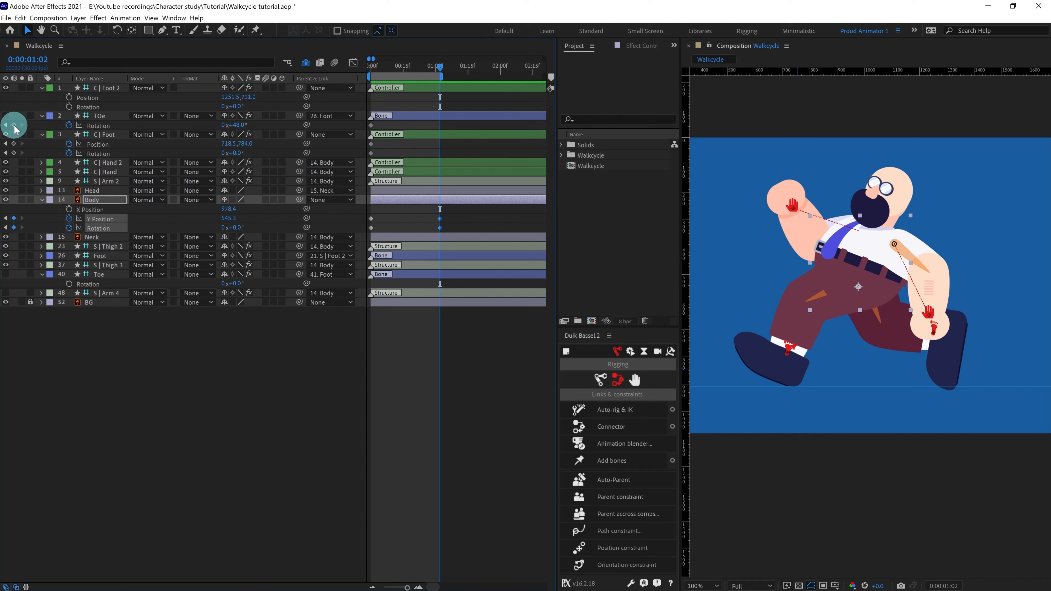
left_click(13, 125)
left_click(14, 144)
left_click(14, 154)
- Apply Easy Ease to all start and end keyframes of TOe, C | Foot and Body
left_click_drag(451, 122, 339, 232)
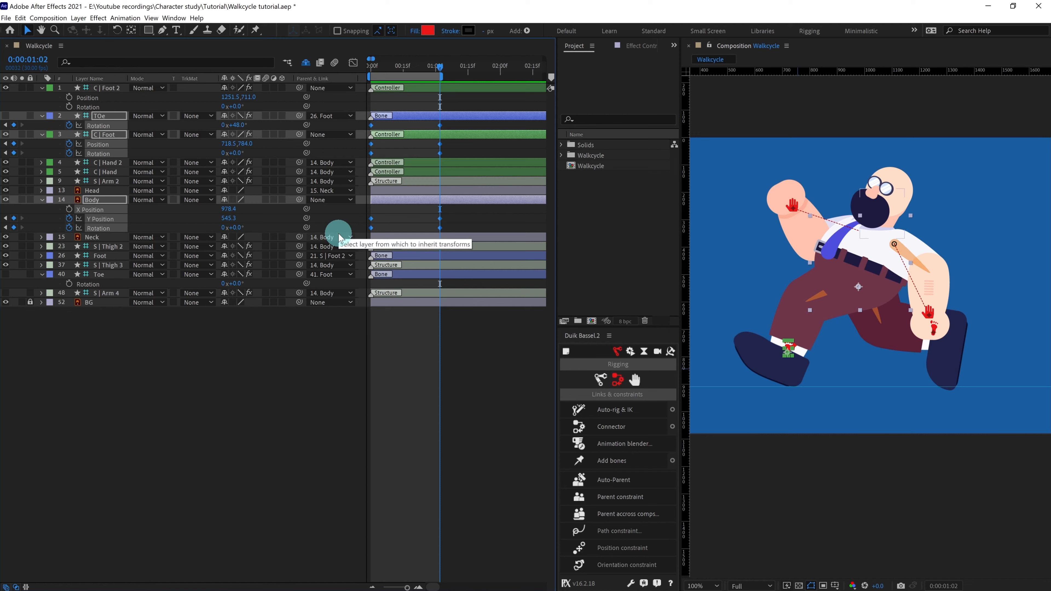
key("F9")
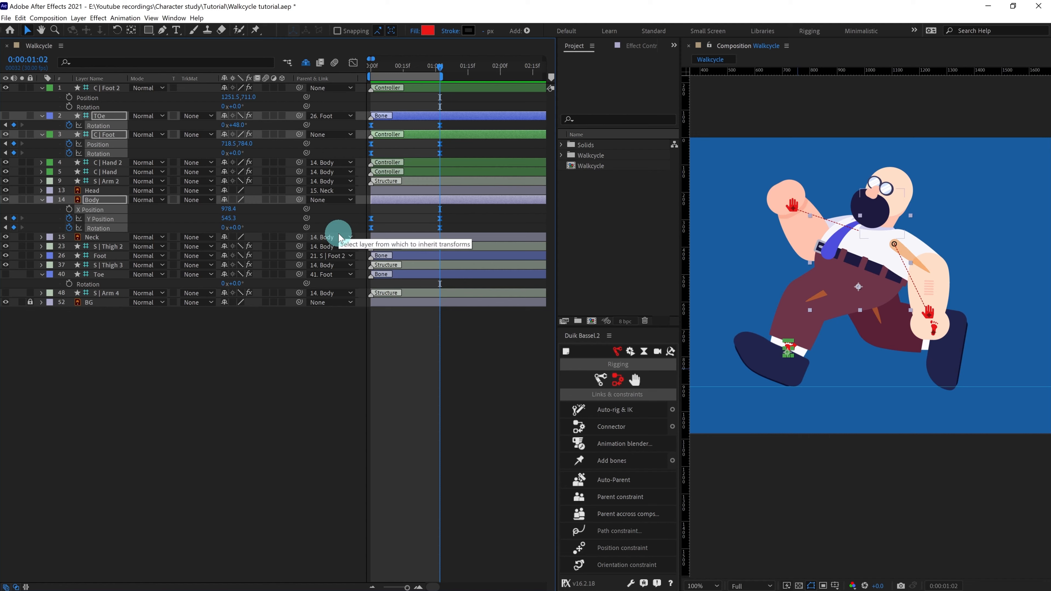
left_click(386, 390)
- At 0:00:00:16, move the C | Foot controller forward to Position 1297.5, 784.0 and rotate it to -86°
left_click_drag(380, 68, 338, 67)
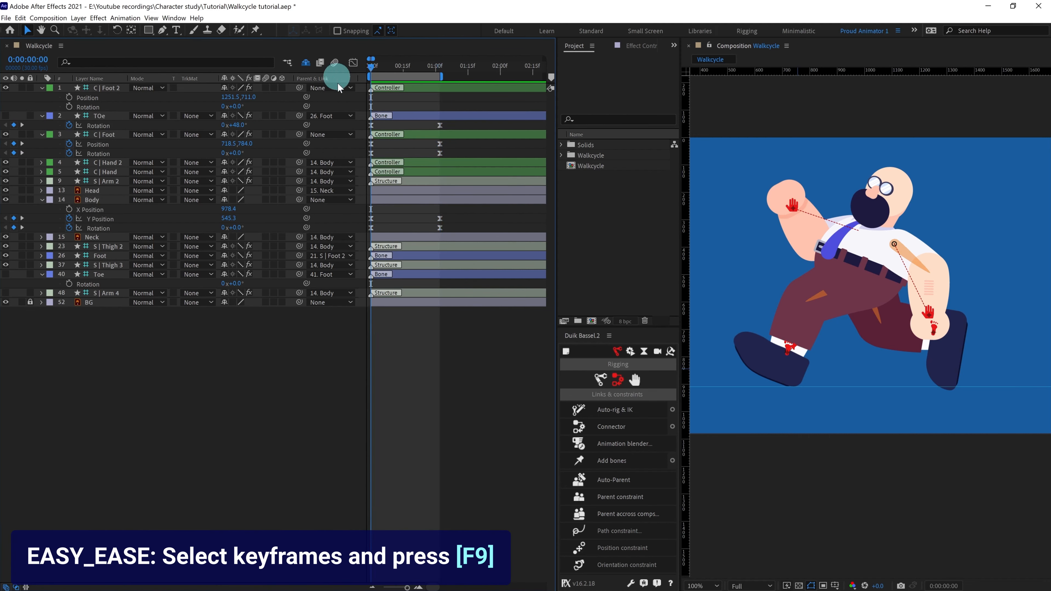
left_click(32, 60)
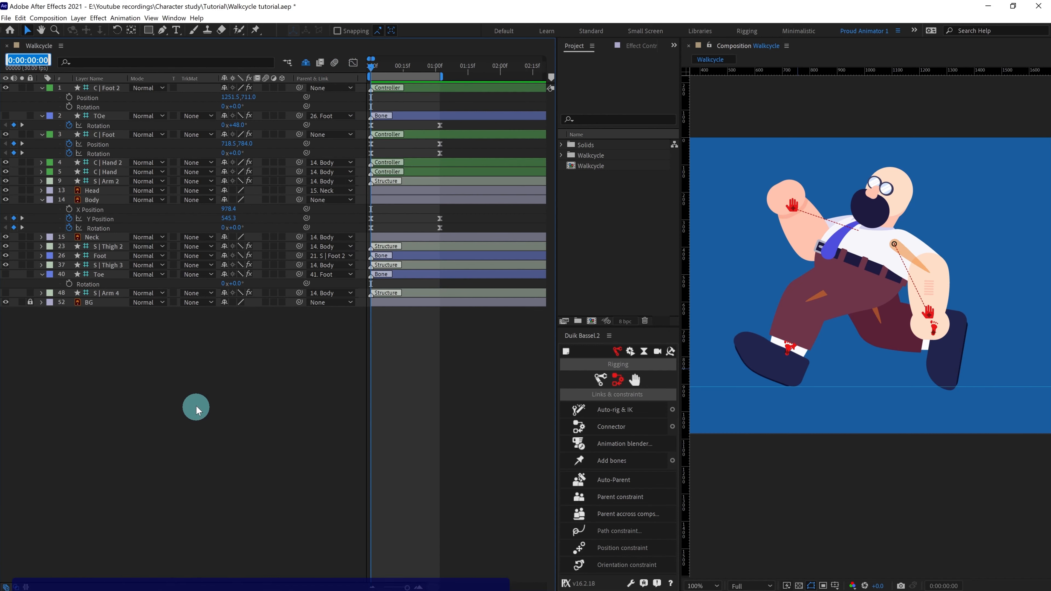
key("Return")
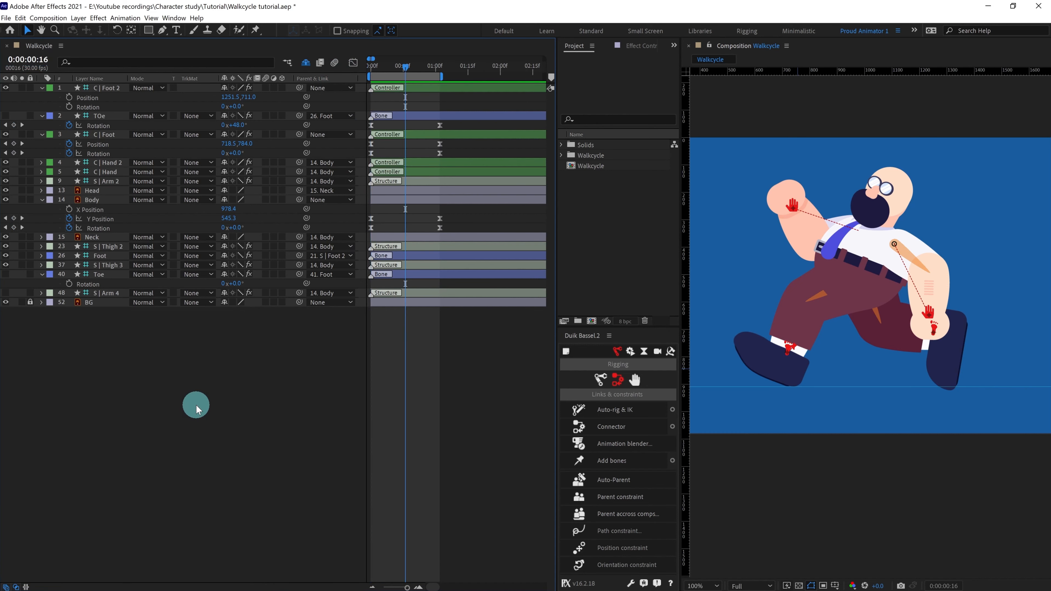
left_click(114, 137)
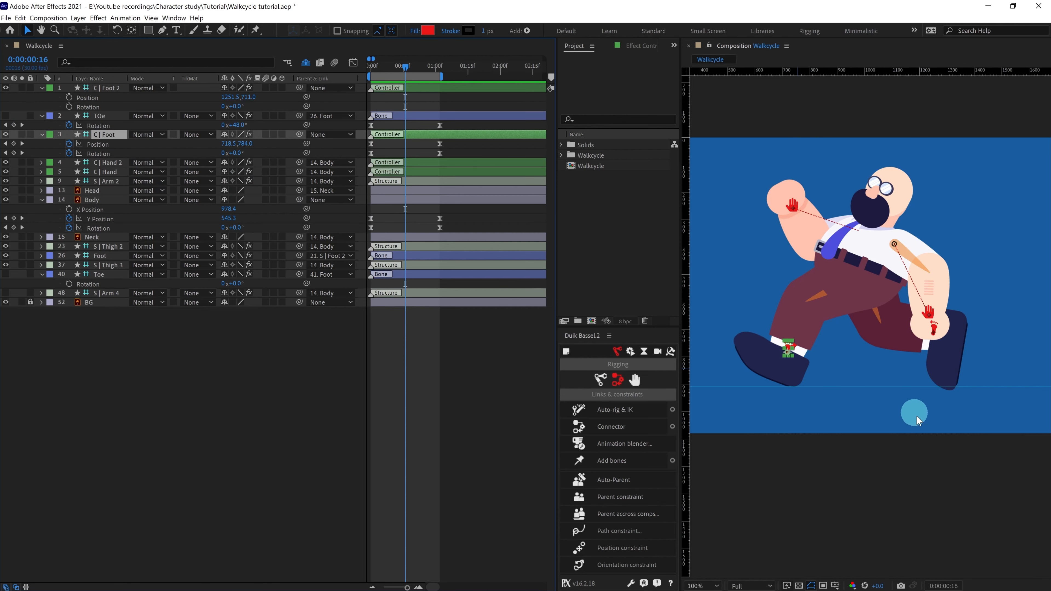
left_click_drag(790, 349, 948, 341)
left_click(235, 153)
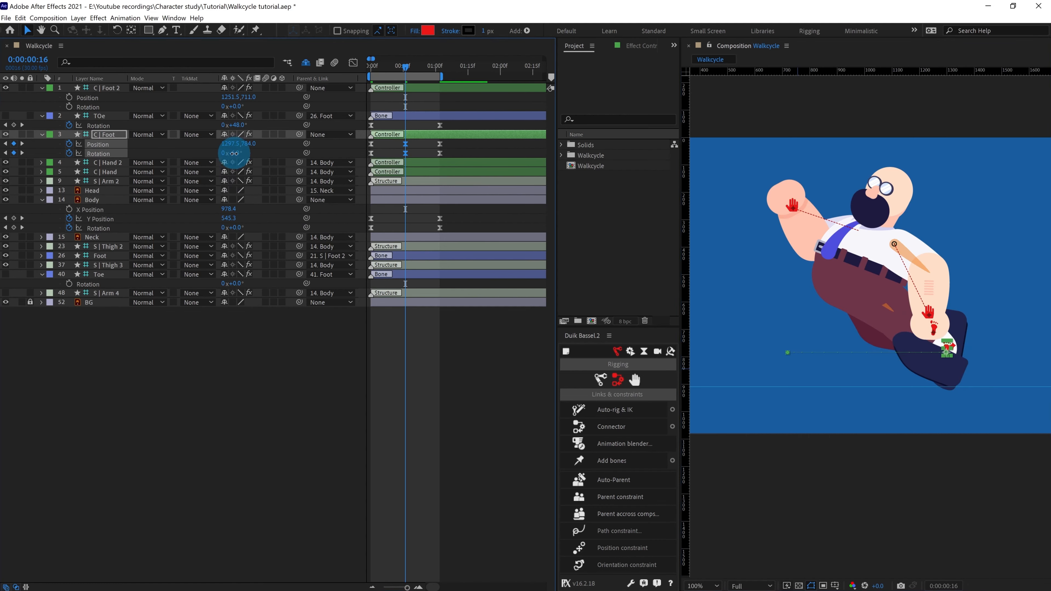
left_click_drag(235, 153, 212, 172)
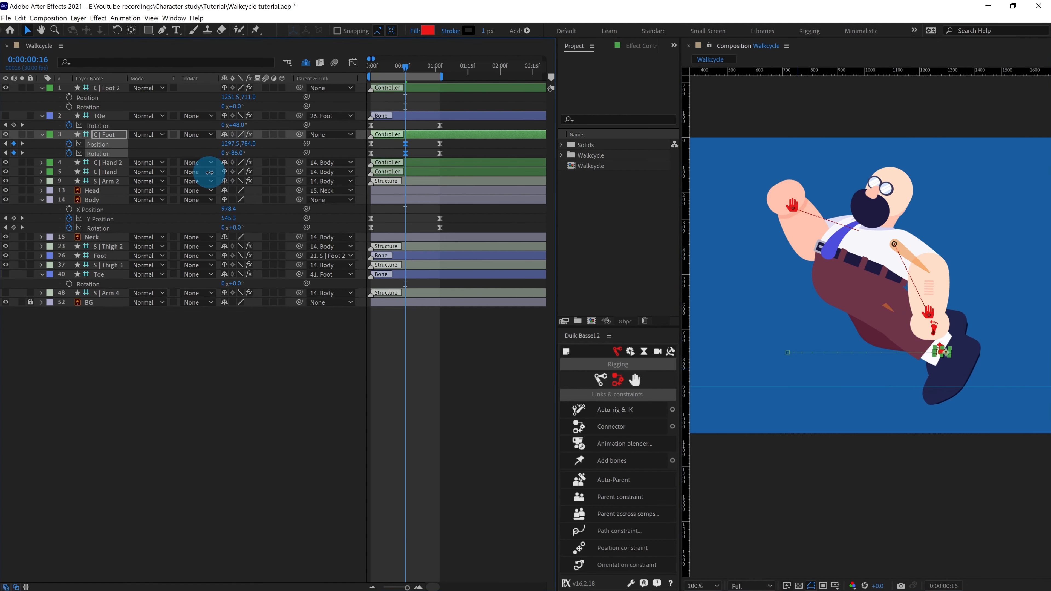
- Set the TOe bone's Rotation to 65° at 0:00:00:16 to bend the shoe tip
scroll(942, 411, "up", 1)
left_click_drag(967, 417, 832, 366)
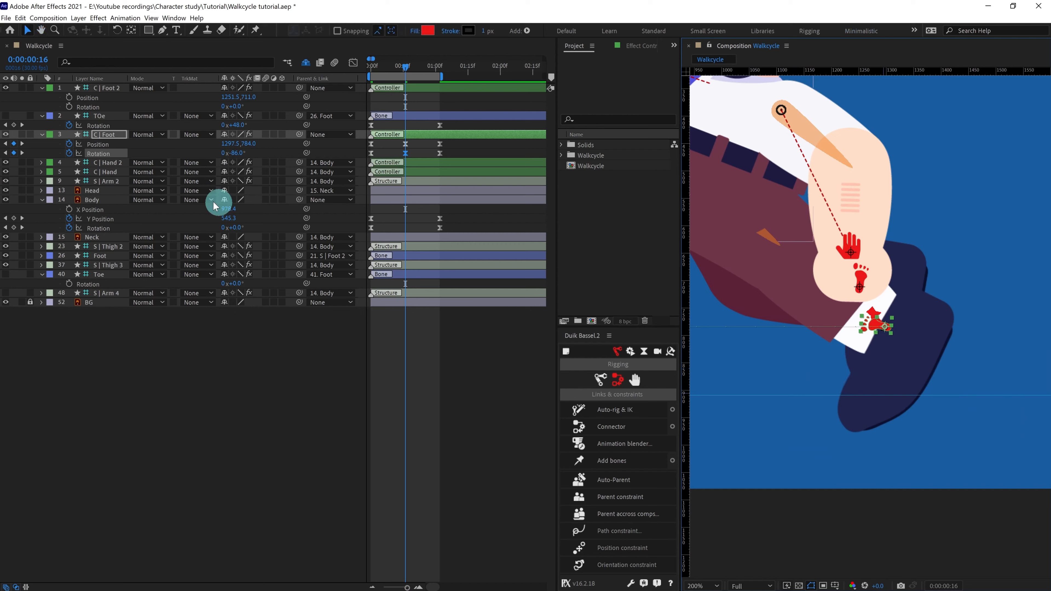
left_click_drag(245, 125, 250, 125)
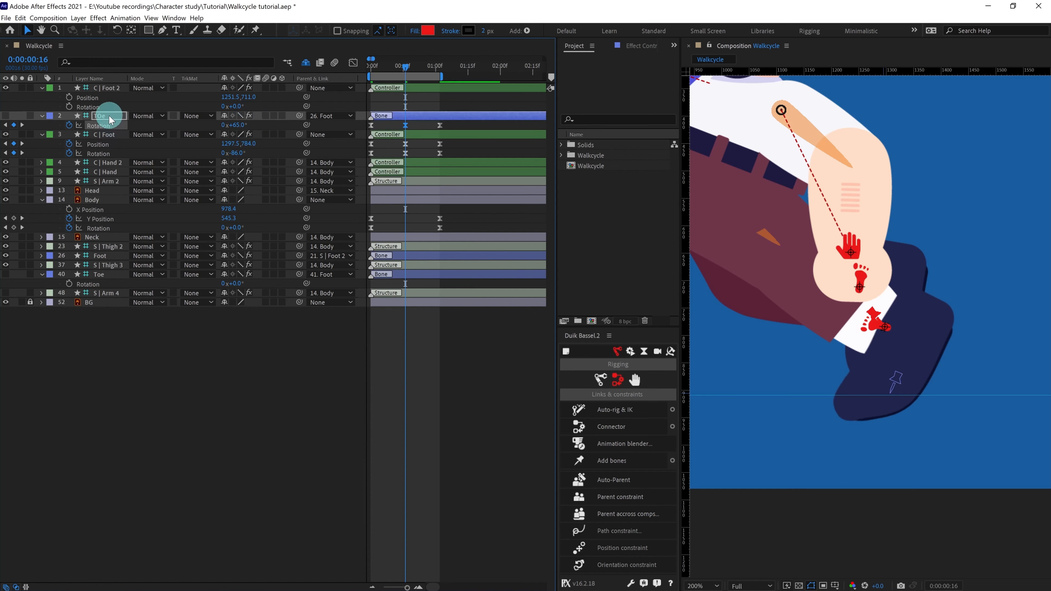
- Raise the C | Foot controller to Position 1297.5, 745.5 and set its Rotation to -77° at 0:00:00:16
left_click(104, 135)
left_click_drag(876, 325, 875, 303)
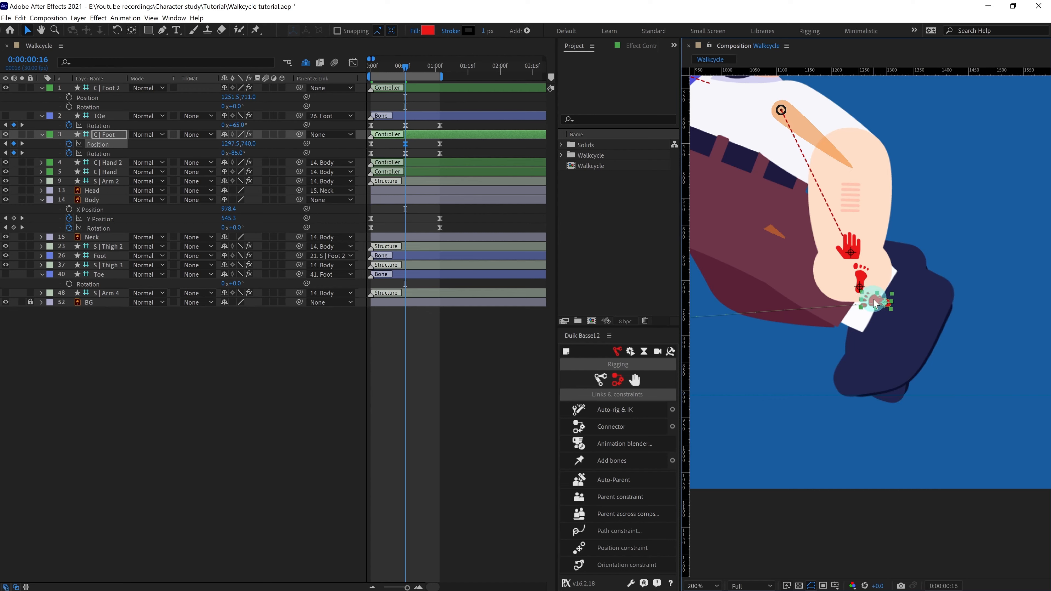
left_click(236, 153)
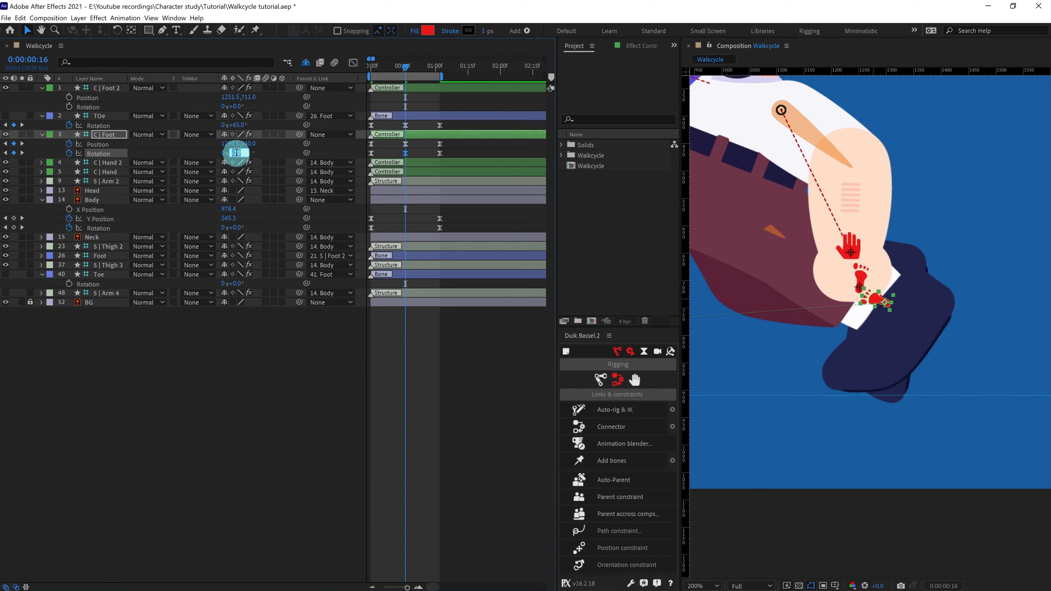
left_click(113, 136)
key("Down")
key("Down")
key("Down")
key("Down")
key("Down")
key("Down")
key("Down")
key("Down")
key("Down")
key("Down")
key("Down")
scroll(878, 280, "down", 2)
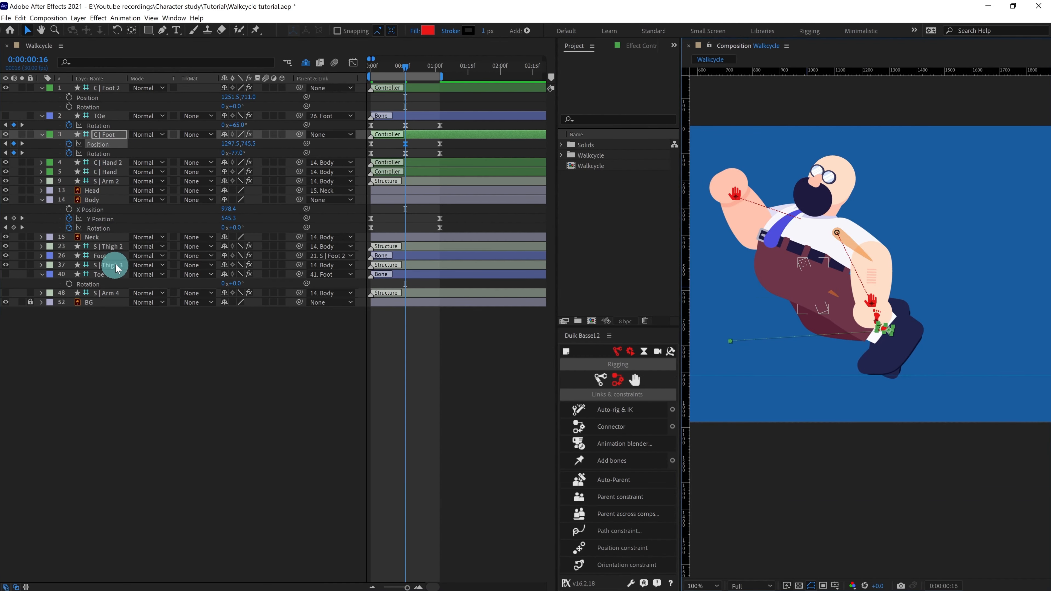
- Set Position keyframes on the S | Thigh 2 structure at 0:00:00:16 and at the first frame
left_click(109, 246)
key("p")
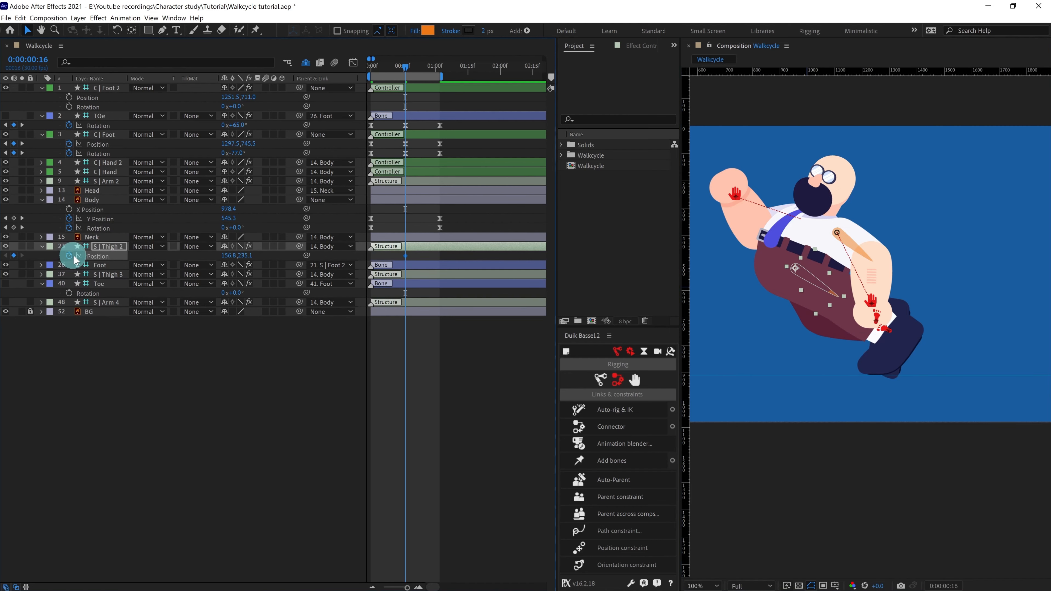
key("Home")
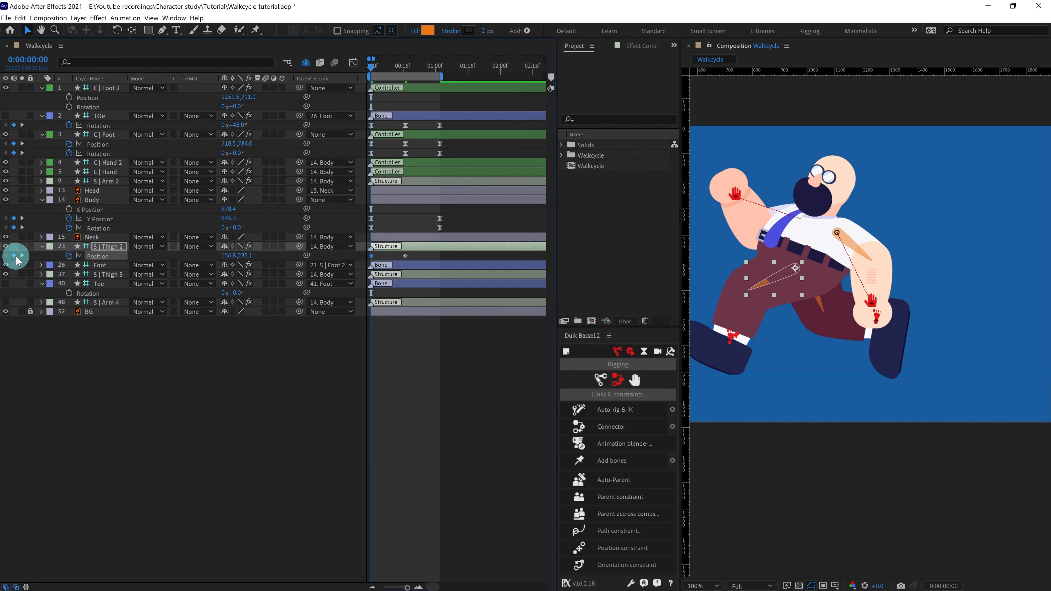
- At 0:00:00:16, shift the S | Thigh 2 structure forward horizontally to Position 227.8, 235.1
key("k")
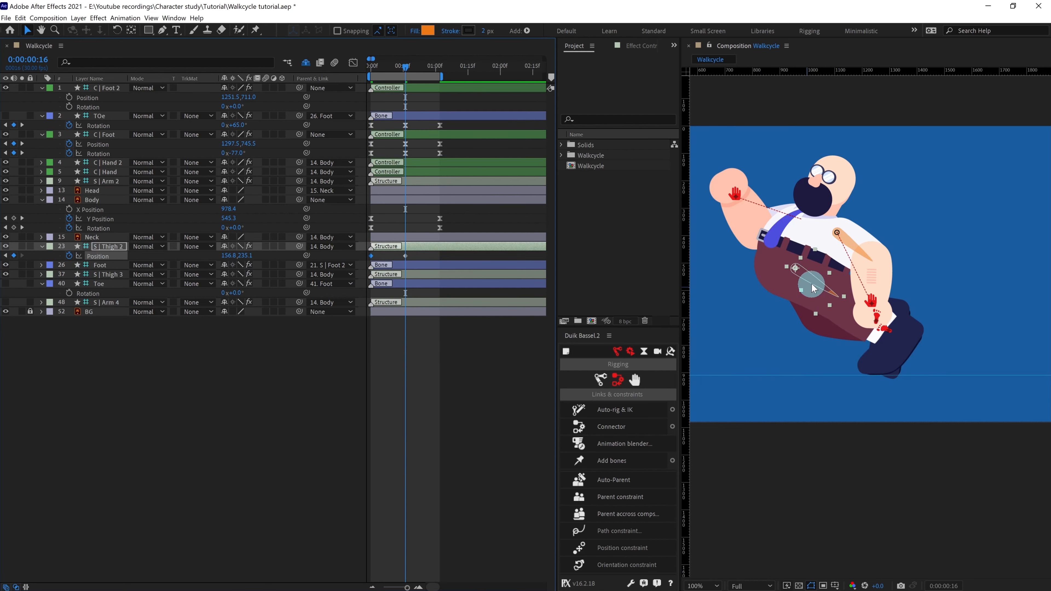
left_click_drag(800, 274, 820, 280)
scroll(904, 325, "up", 1)
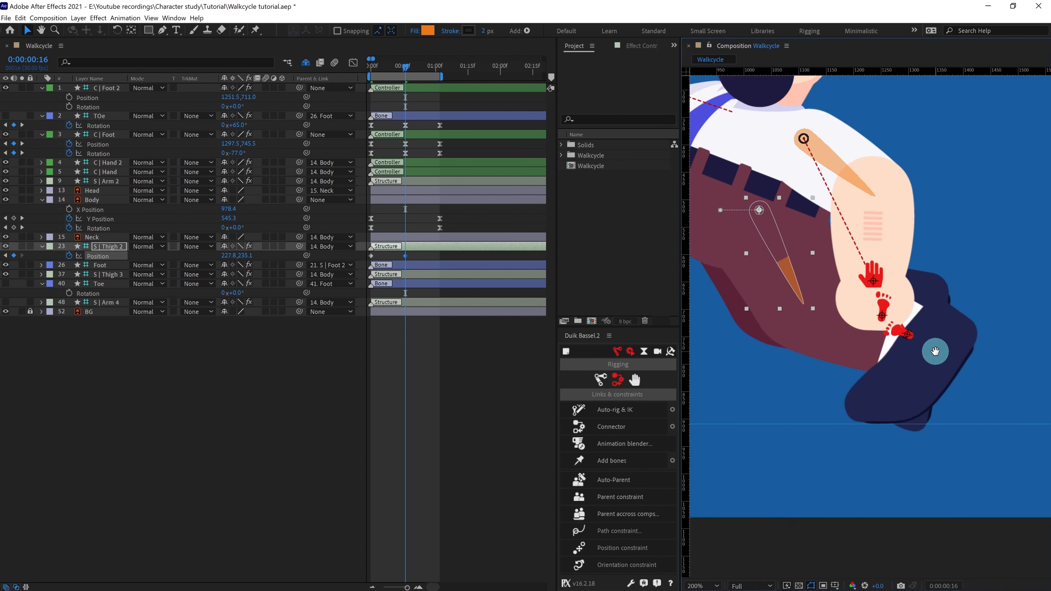
left_click_drag(934, 351, 957, 363)
- Copy S | Thigh 2's first Position keyframe to 0:00:01:02 and apply Easy Ease to all its Position keyframes
key("k")
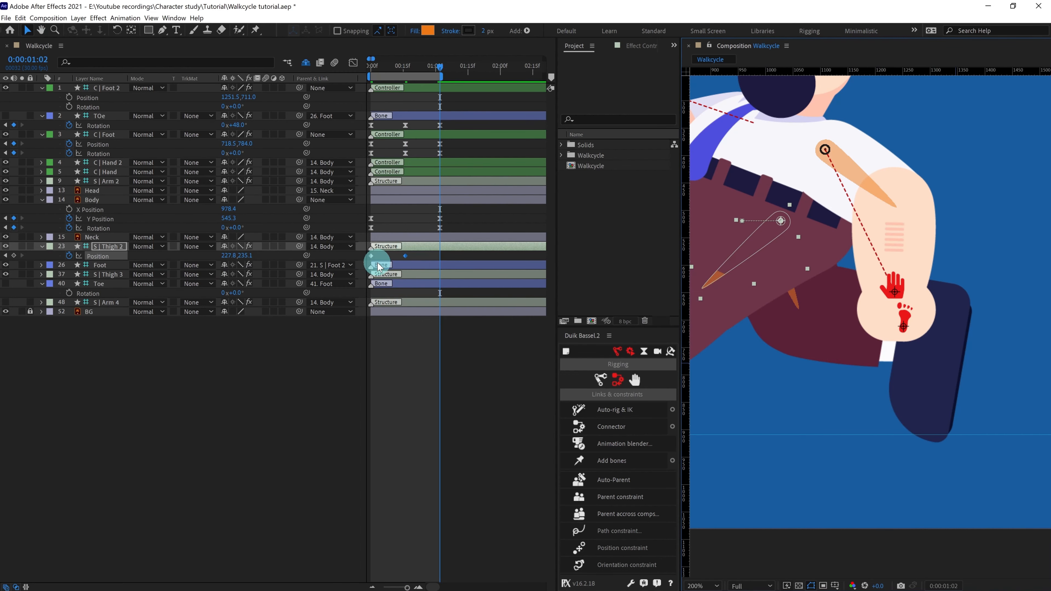
left_click(379, 261)
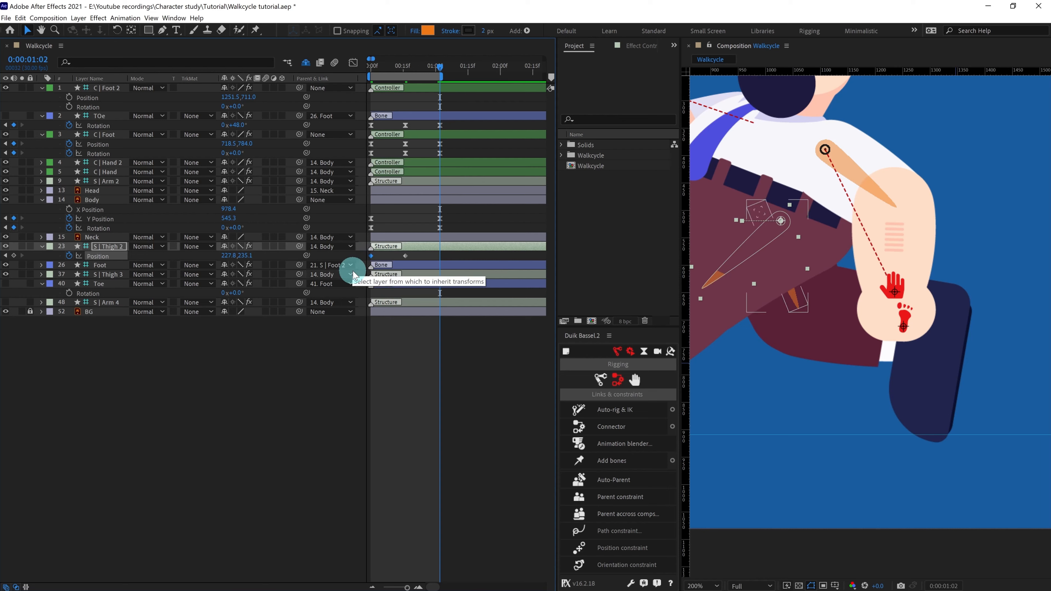
key("ctrl+c")
key("ctrl+v")
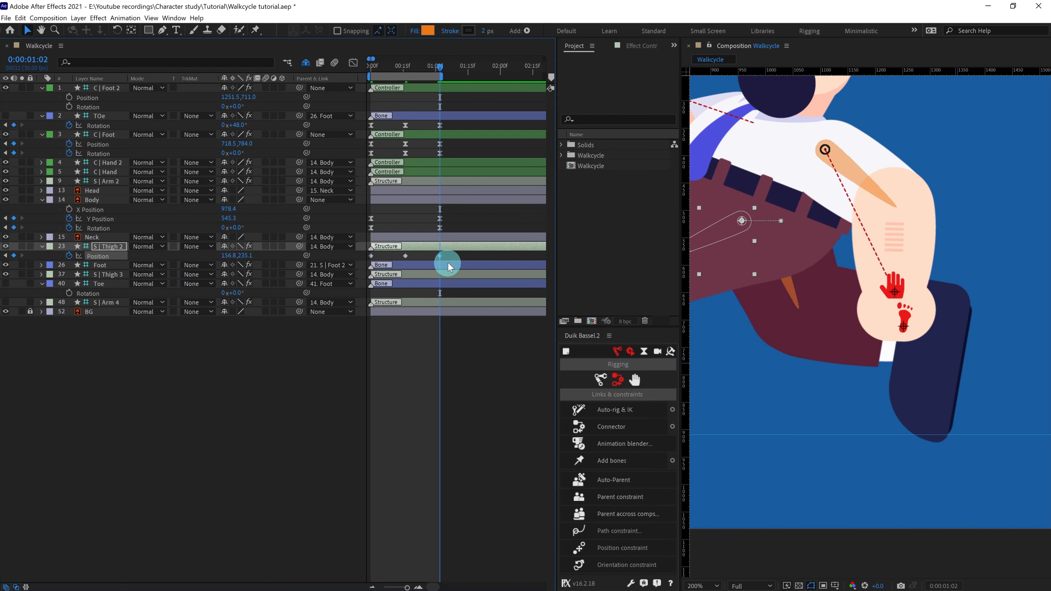
left_click_drag(449, 255, 379, 291)
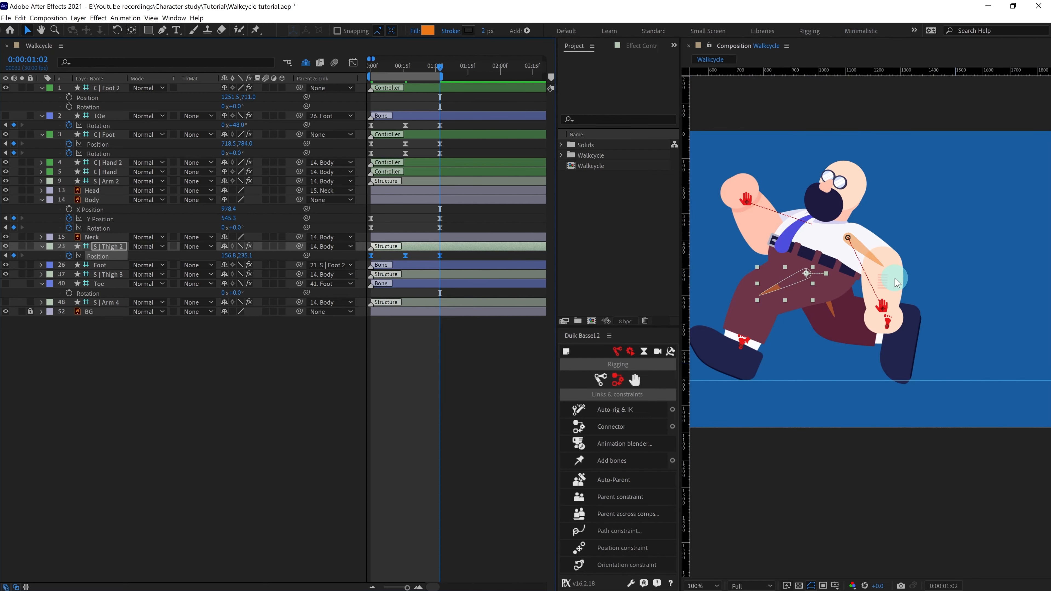
left_click(304, 416)
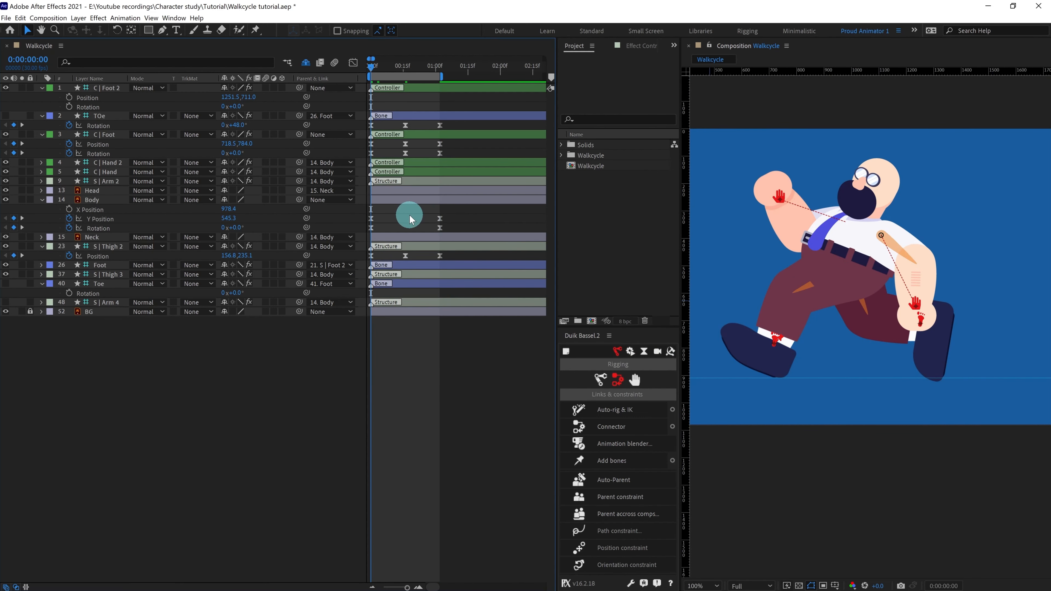
- Add Y Position and Rotation keyframes to the Body layer at 0:00:00:16
key("k")
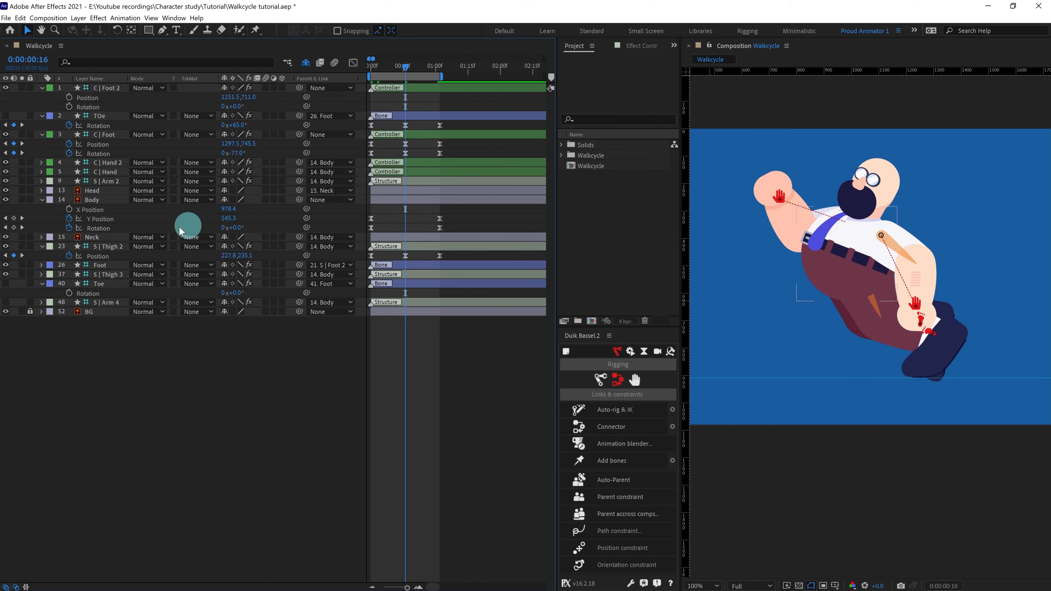
left_click(14, 218)
left_click(14, 228)
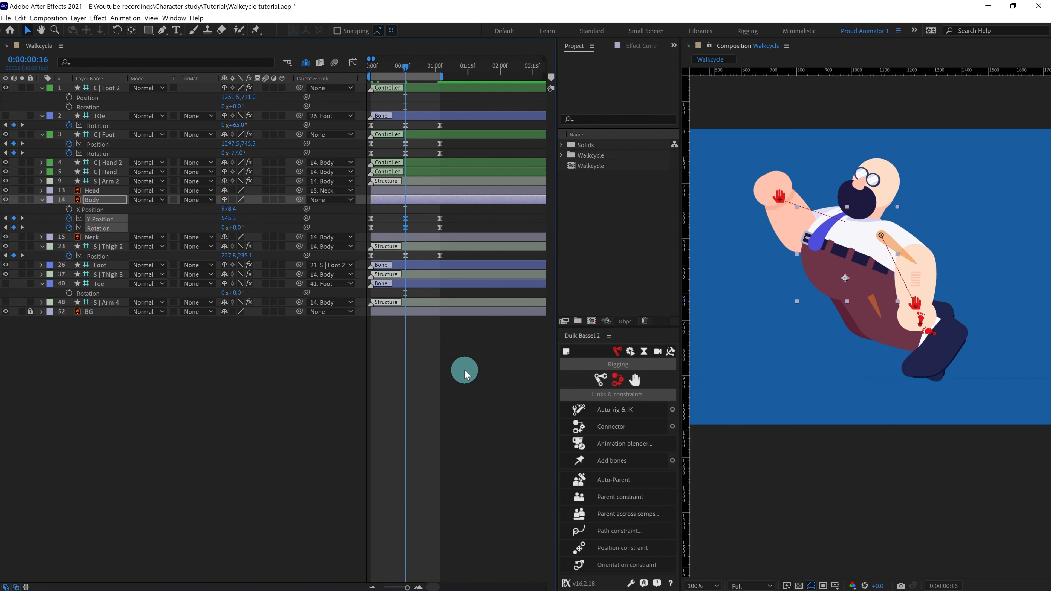
- At 0:00:00:08, lower the C | Foot controller toward the ground line, to about Position 1008.0, 799.2
key("j")
left_click(28, 60)
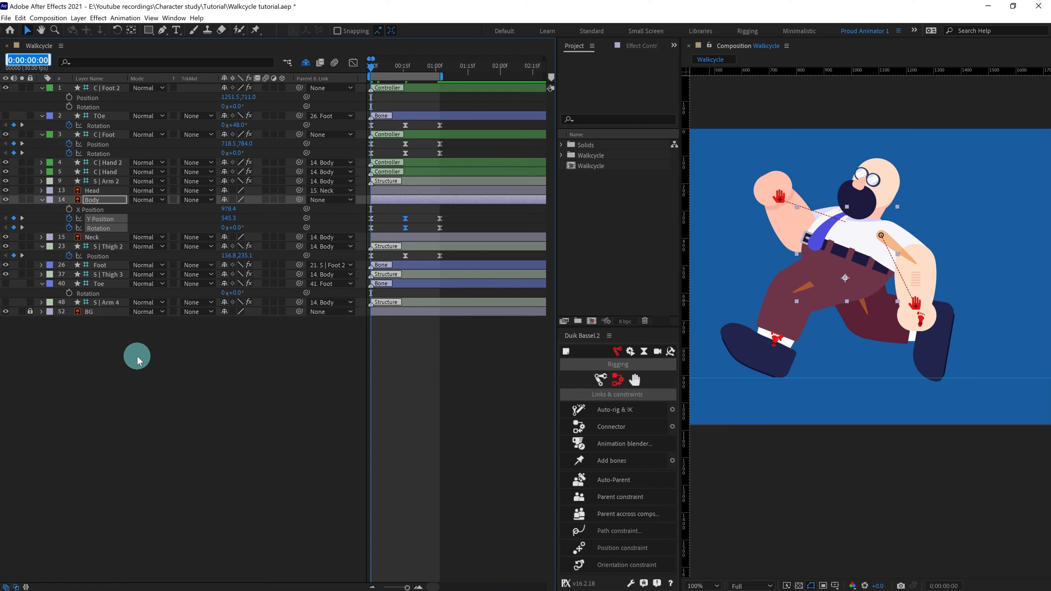
key("Return")
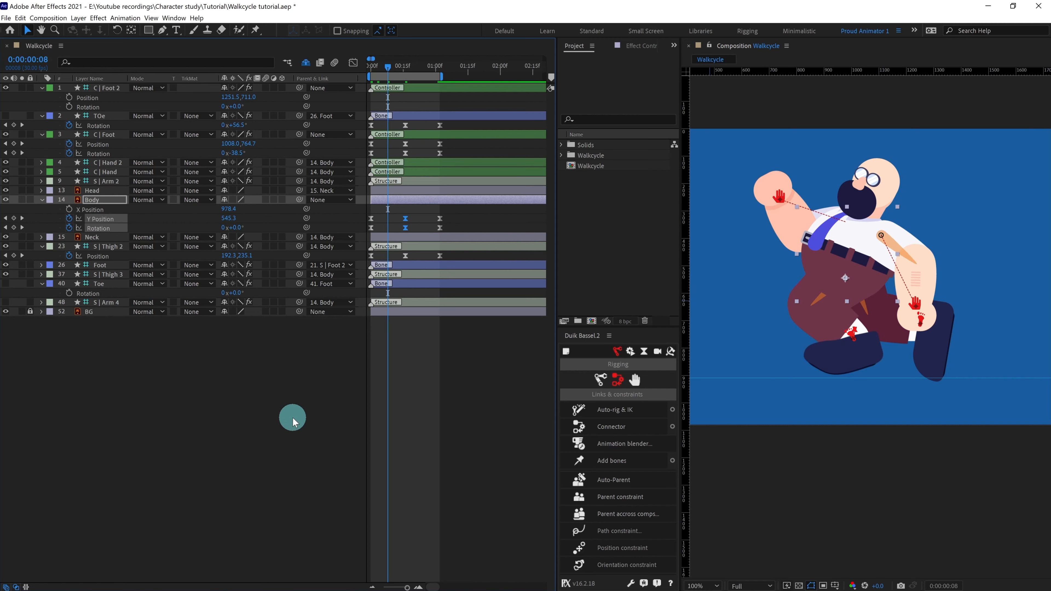
scroll(811, 356, "up", 3)
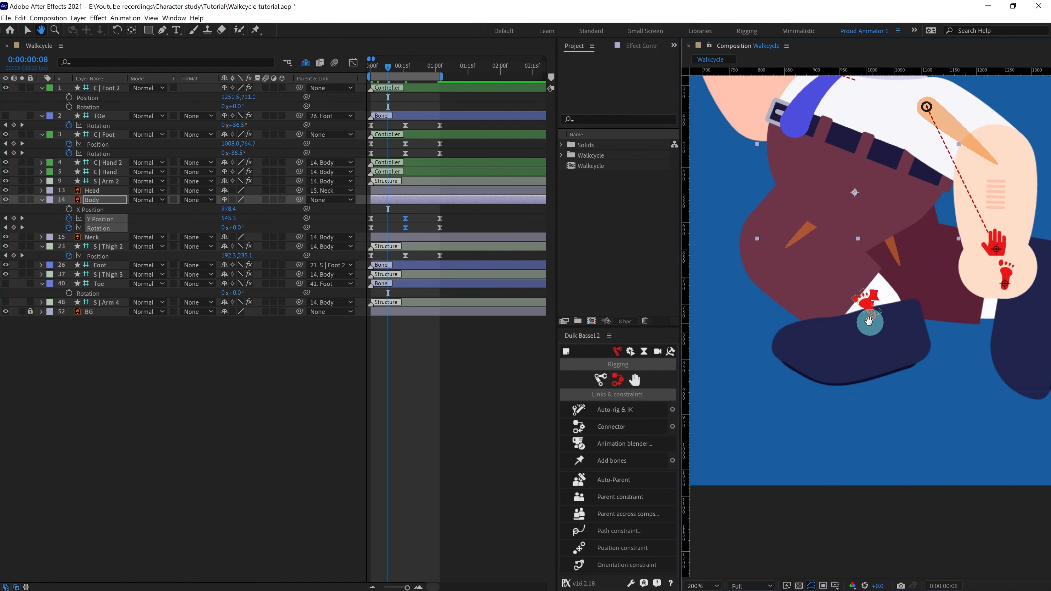
left_click(868, 308)
left_click_drag(868, 308, 868, 327)
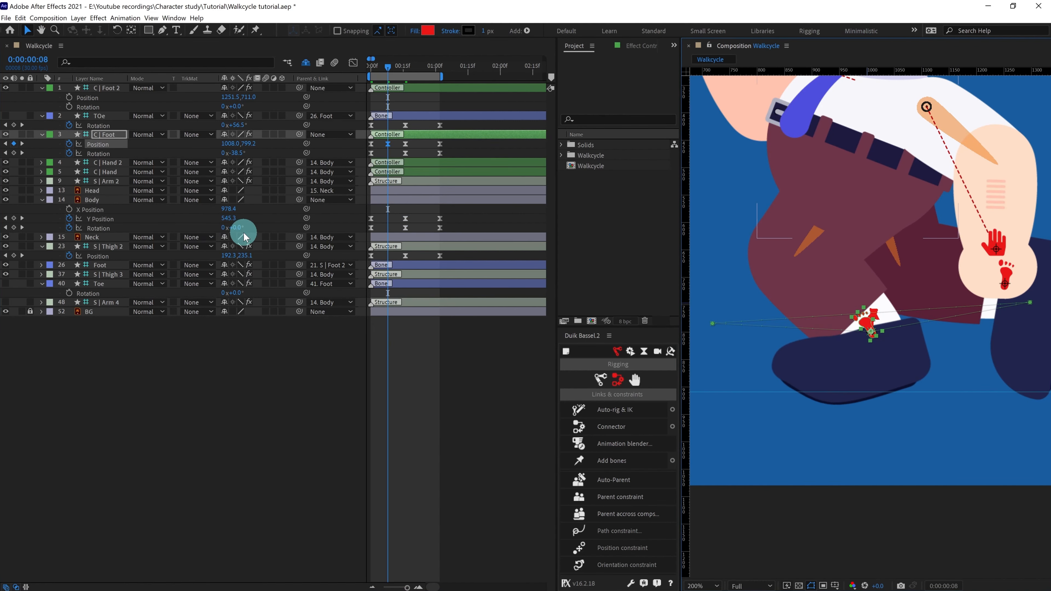
- At 0:00:00:08, set the TOe bone's Rotation to 0° and the C | Foot Rotation to -22° so the foot lies flat
left_click(236, 154)
left_click(246, 140)
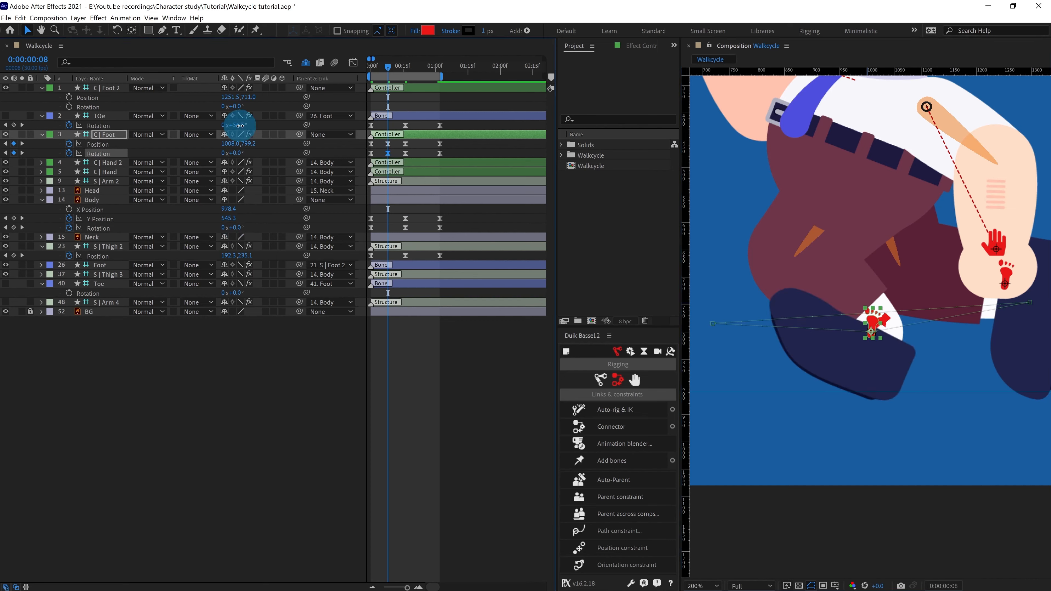
key("Return")
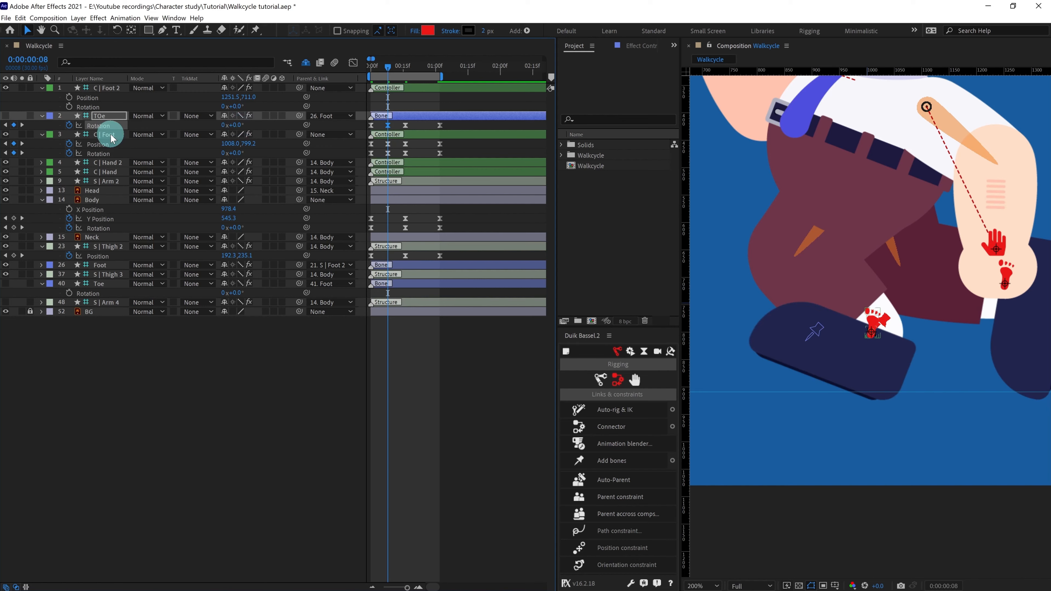
left_click_drag(238, 154, 231, 160)
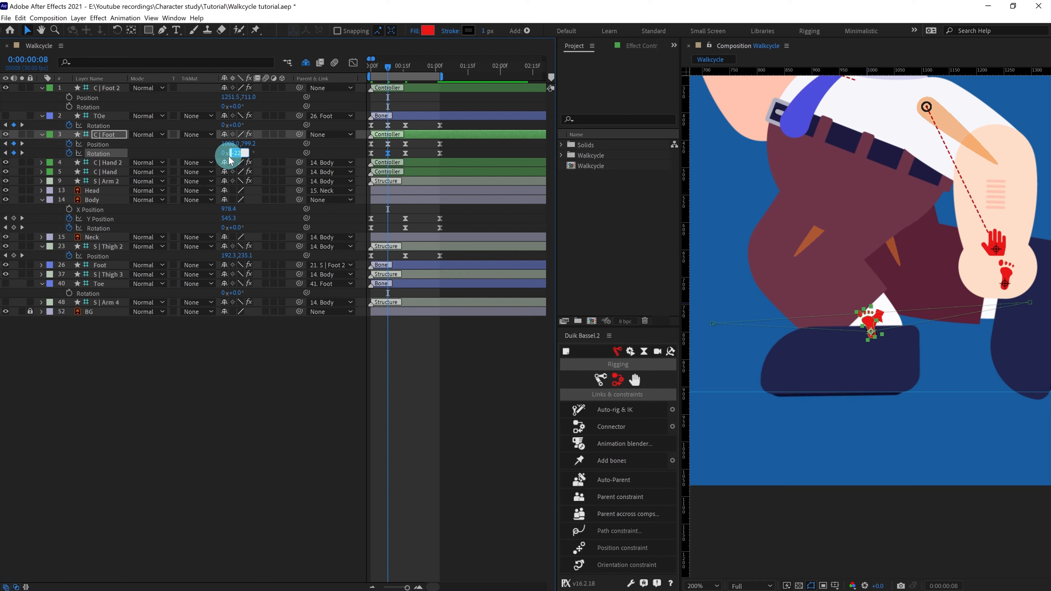
- Nudge the C | Foot controller up to Position 1008.0, 791.7 so the shoe rests on the ground line
left_click(104, 139)
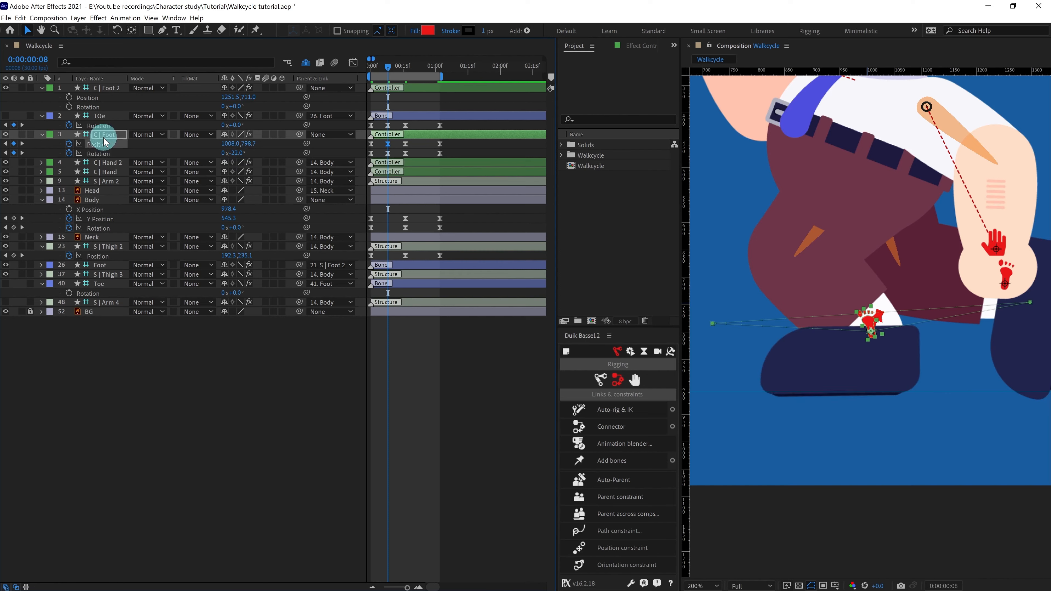
key("Up")
key("Up")
key("Up")
key("Up")
key("Up")
key("Up")
key("Up")
key("Up")
key("Up")
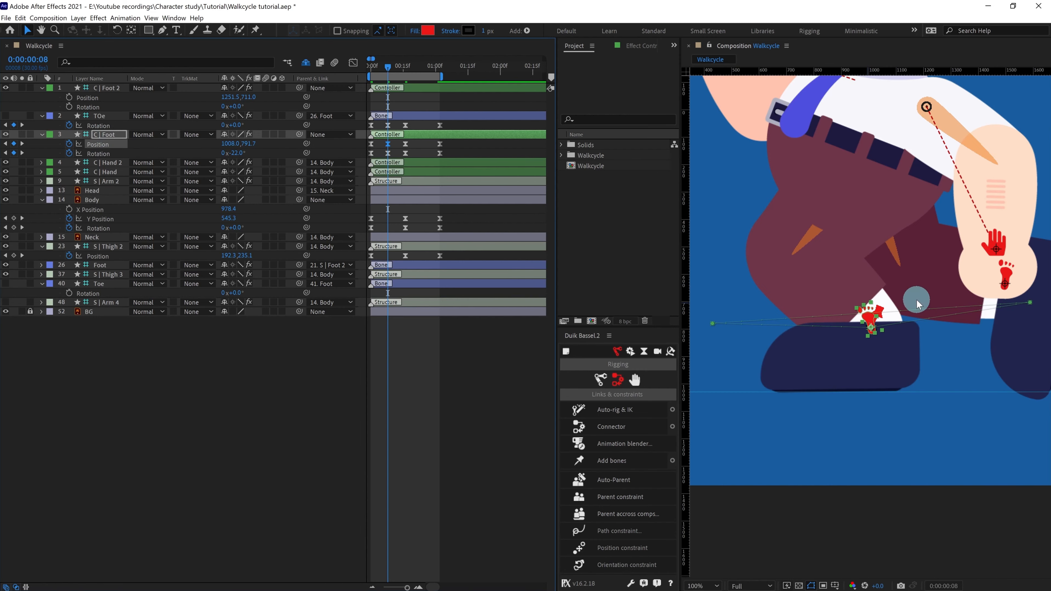
- Raise the Body layer at 0:00:00:08 to Y Position 467.3, straightening the standing leg
scroll(915, 299, "down", 2)
left_click(110, 201)
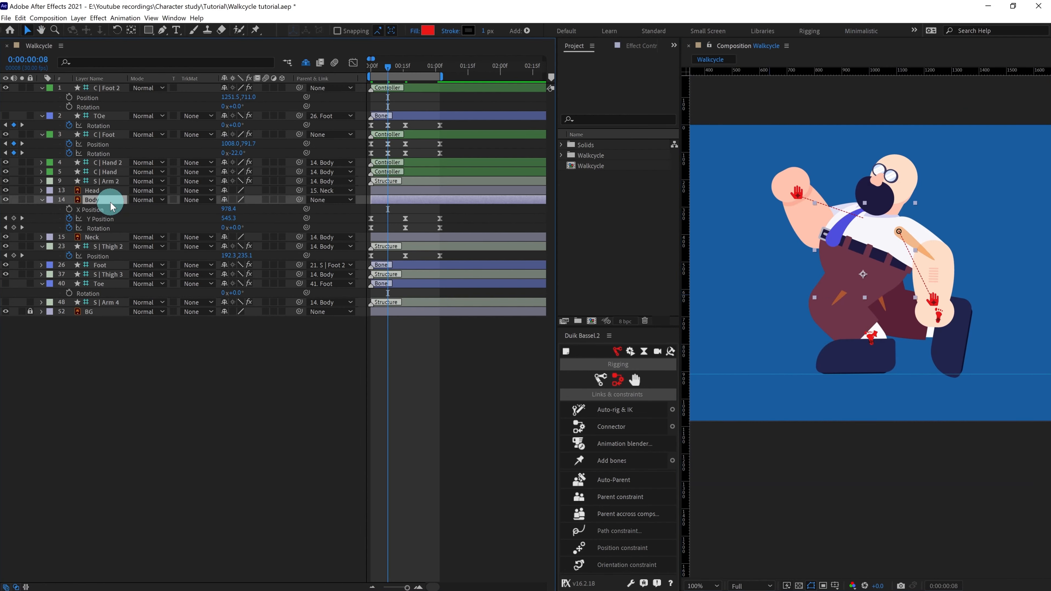
key("Up")
key("Up")
key("Up")
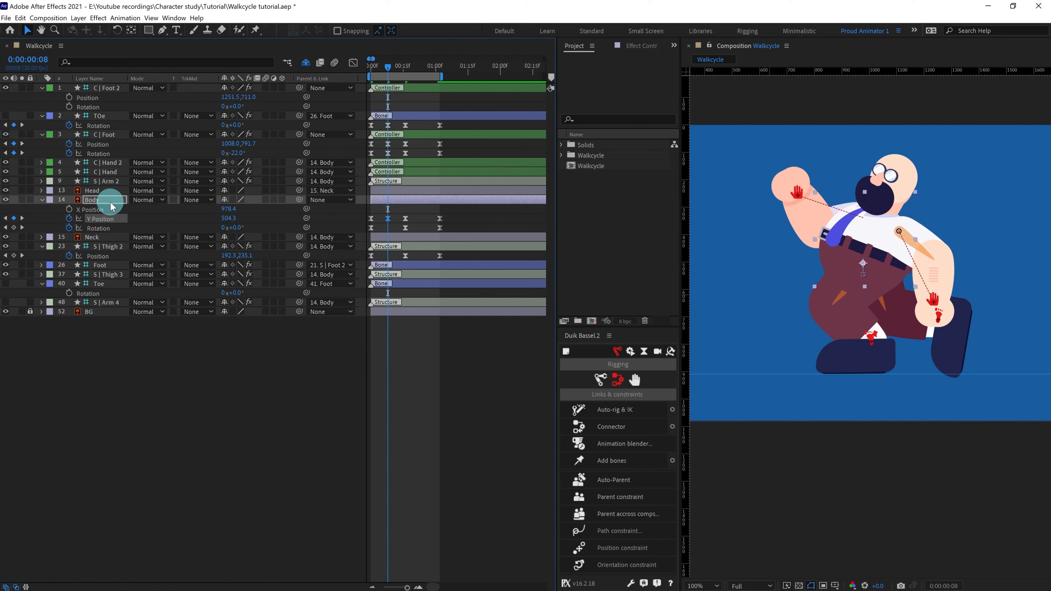
key("Up")
key("Up")
key("Up")
key("Up")
key("Up")
key("Up")
key("Up")
key("Up")
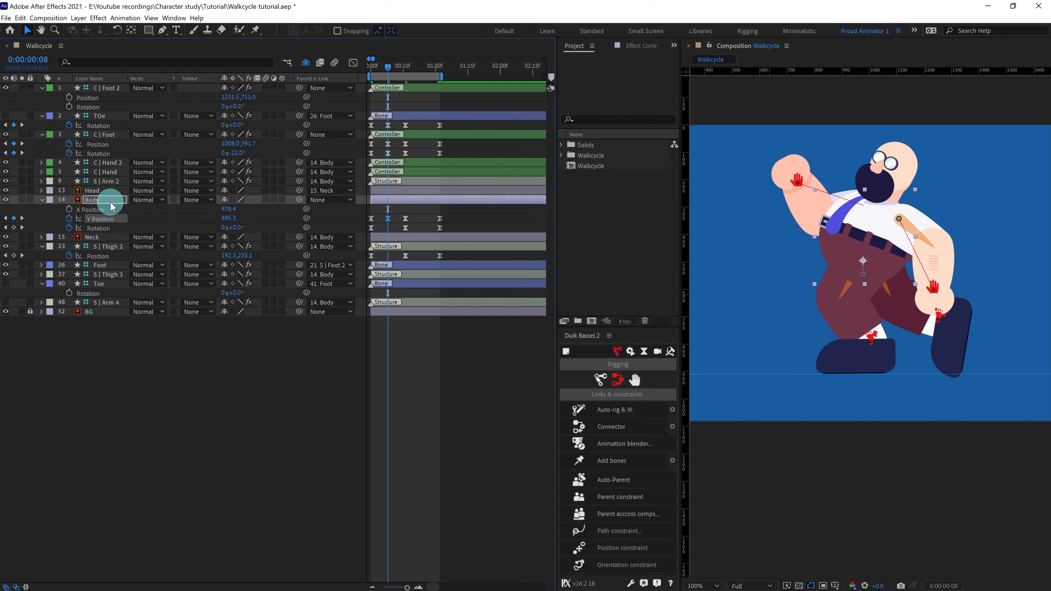
key("Up")
key("Up")
key("Up")
key("Up")
key("Up")
key("Up")
key("Up")
key("Up")
key("Up")
key("Up")
key("Up")
key("Up")
key("Up")
key("Up")
key("Up")
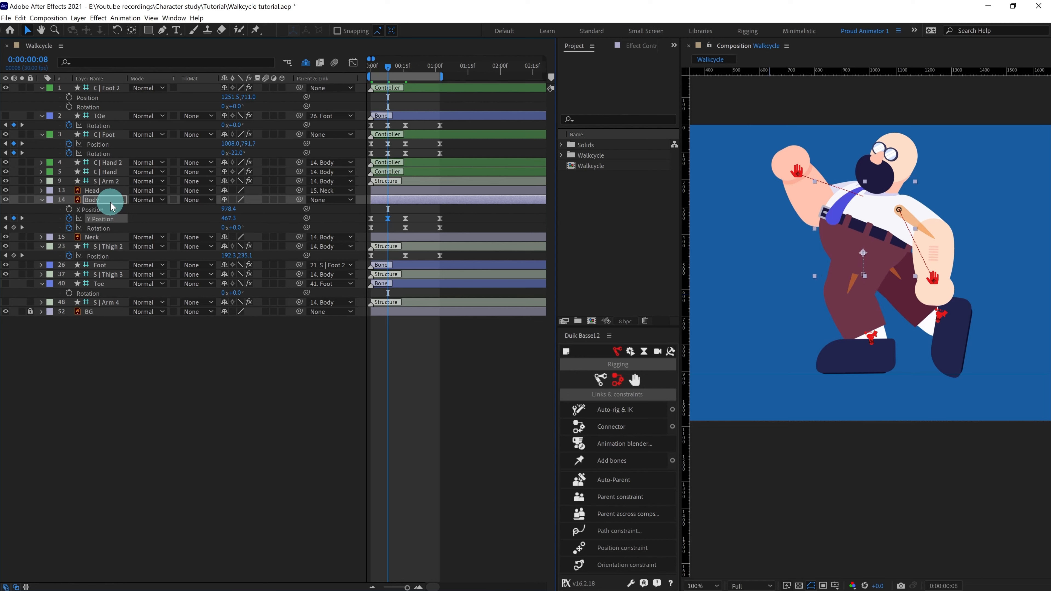
- Set the Body layer's Rotation to -6° at 0:00:00:08
left_click_drag(237, 229, 234, 229)
left_click(234, 228)
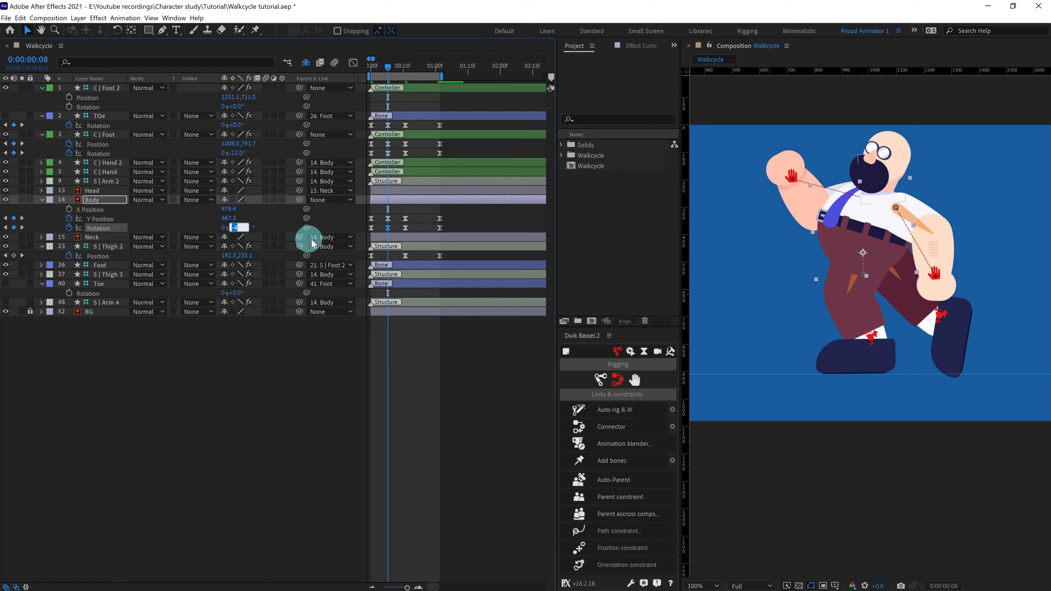
type("-")
left_click(435, 395)
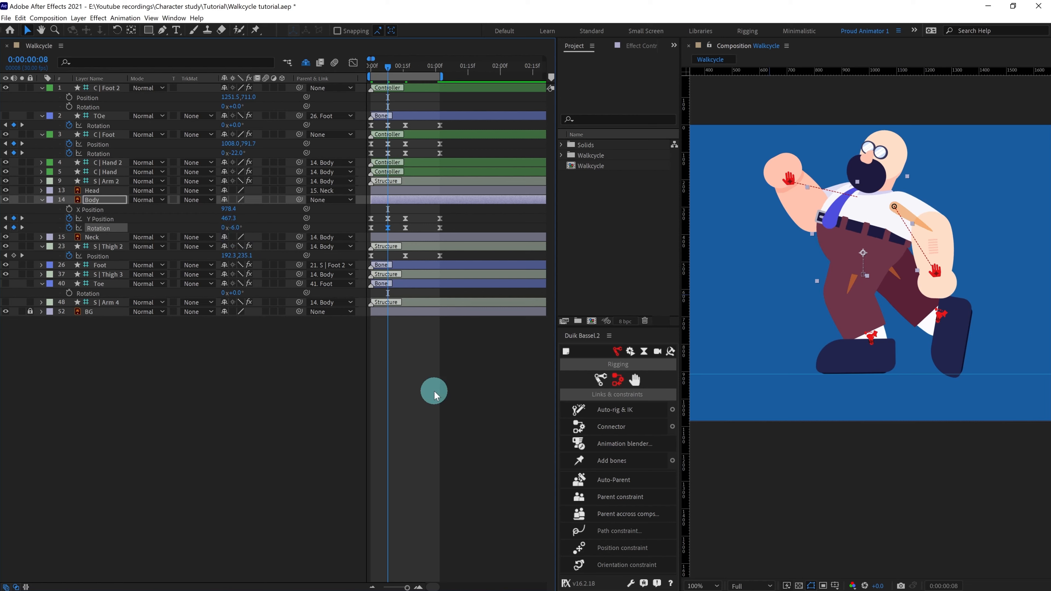
- Pose the lifted foot at 0:00:00:24 with C | Foot Position 1008.0, 727.8, Rotation -91.5° and TOe Rotation -6.5°
key("k")
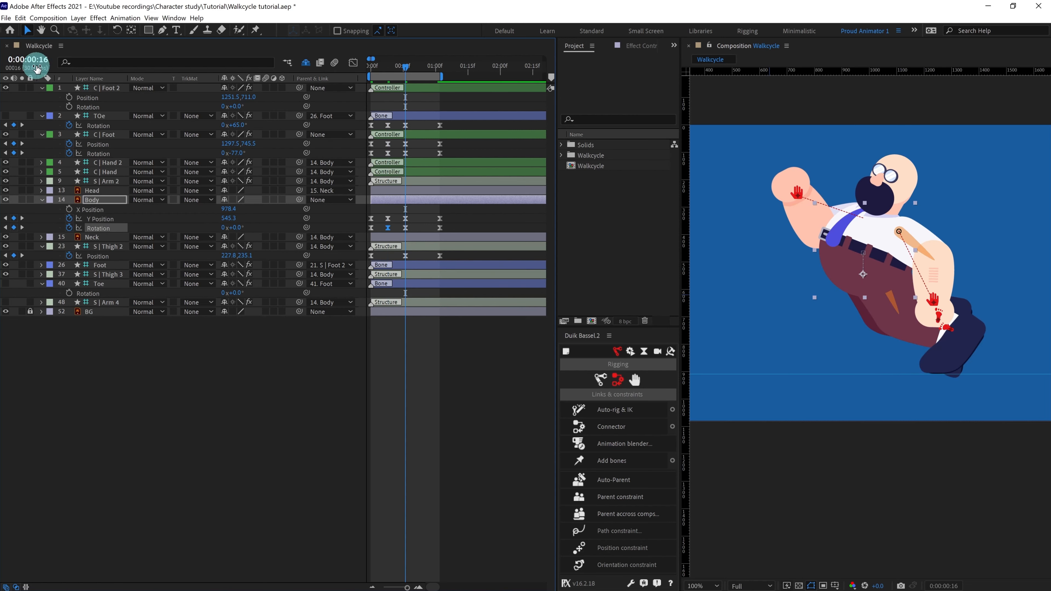
key("Return")
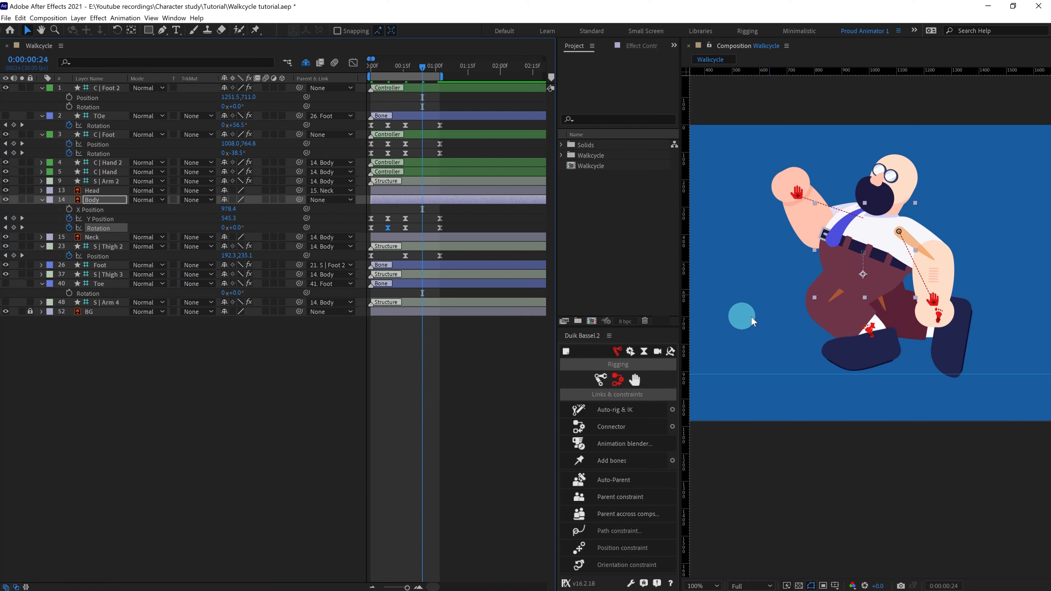
left_click_drag(867, 328, 868, 320)
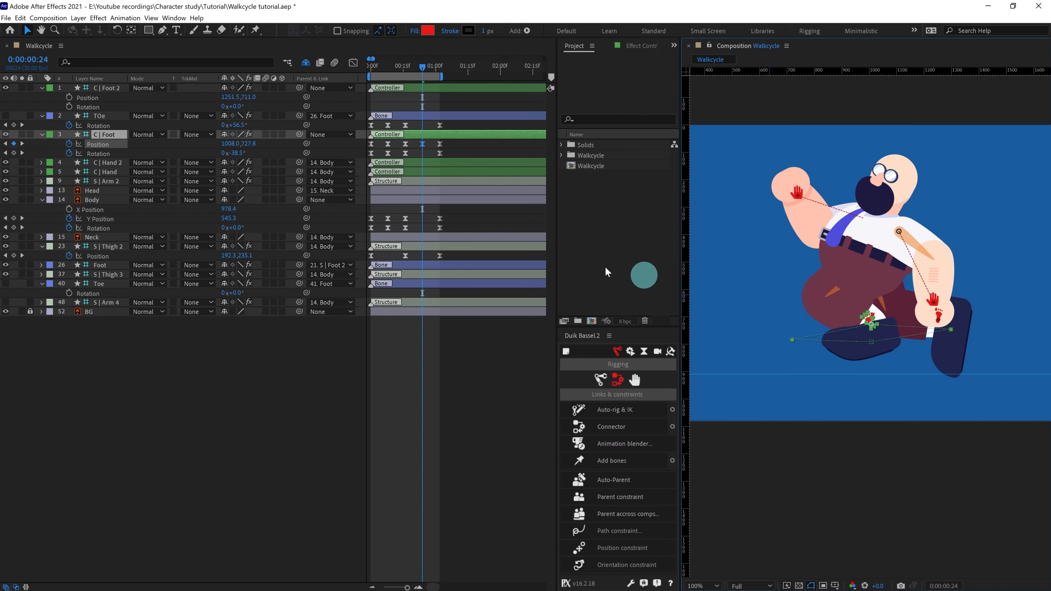
left_click_drag(234, 153, 222, 164)
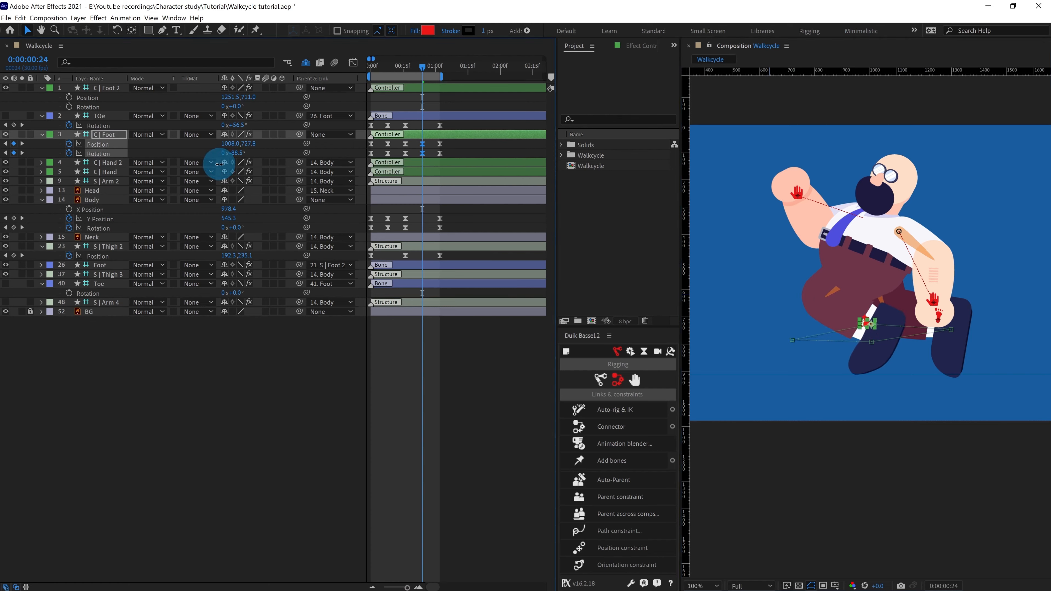
left_click_drag(238, 126, 210, 133)
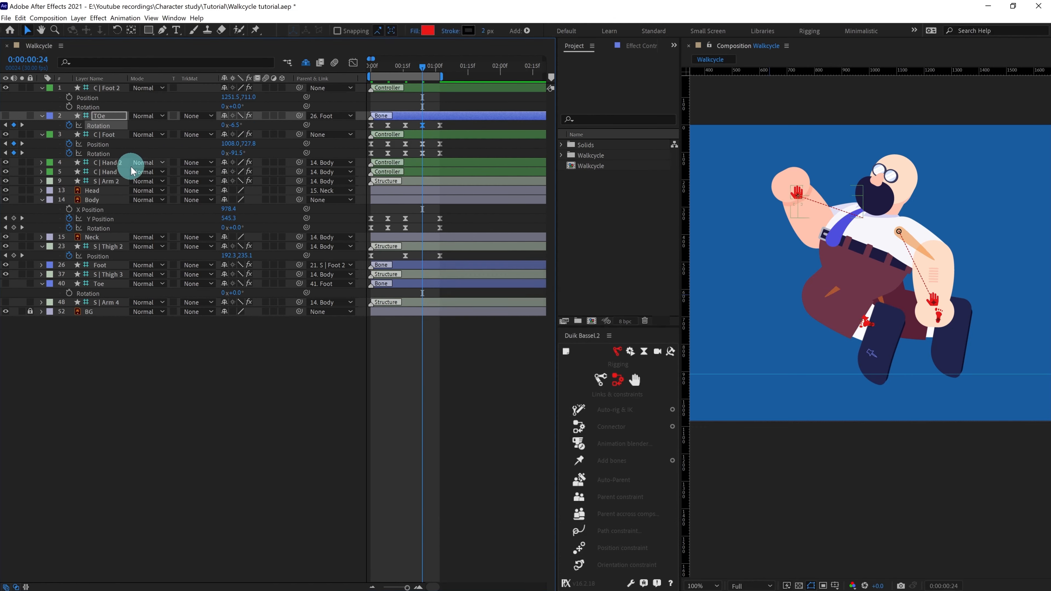
- Copy the Body layer's Y Position and Rotation keyframes from 0:00:00:08 to 0:00:00:24
left_click_drag(396, 217, 380, 235)
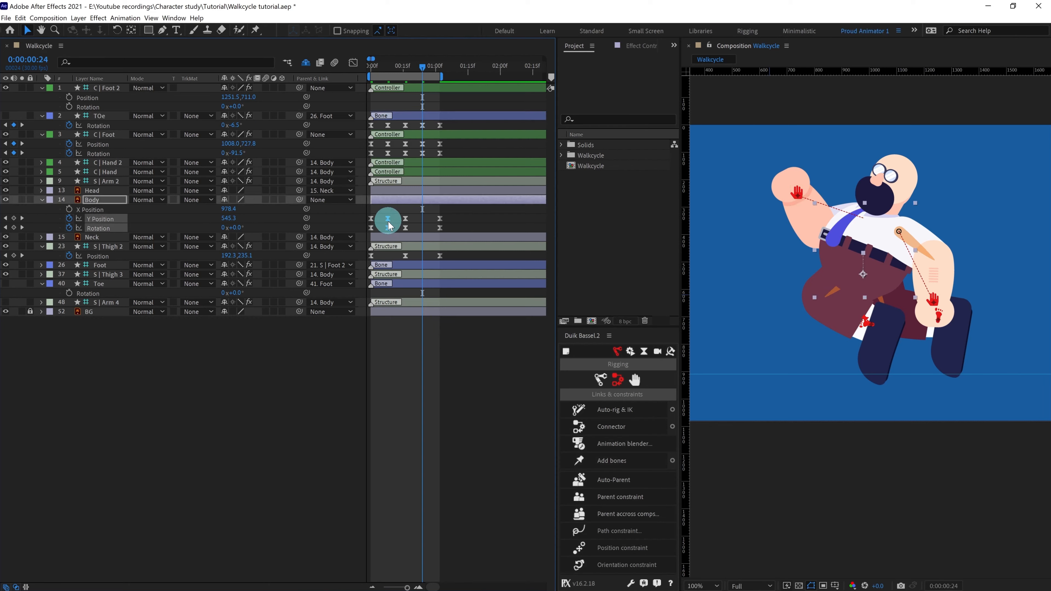
key("ctrl+c")
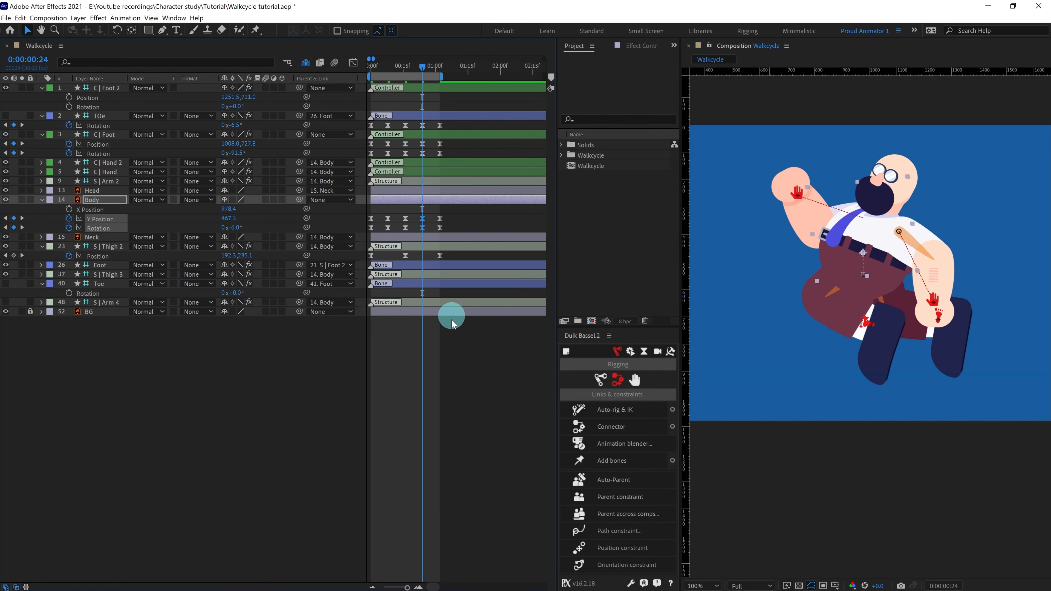
key("ctrl+v")
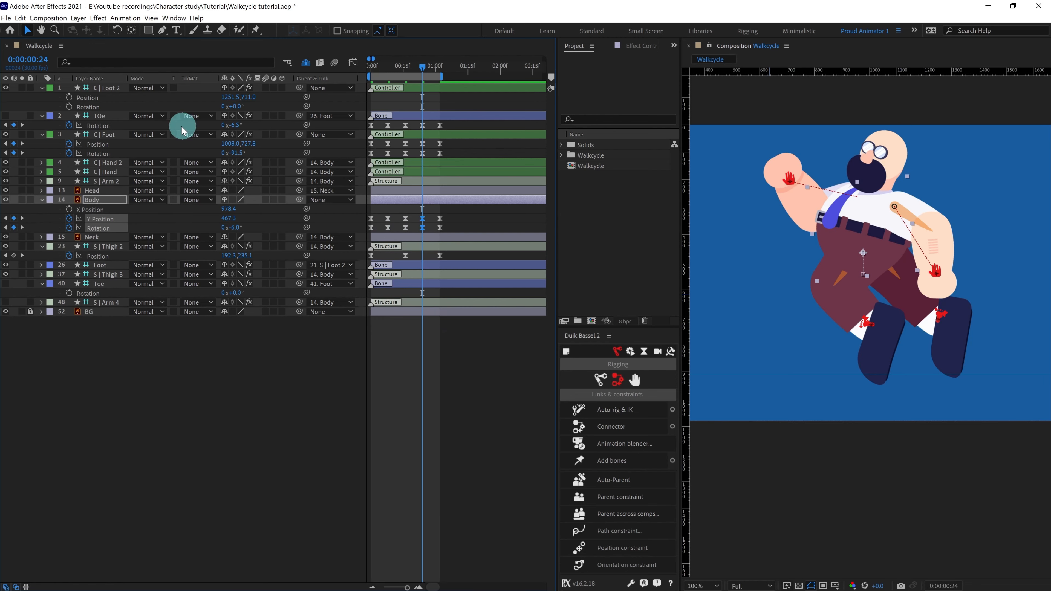
- Raise C | Foot at 0:00:00:24 to Position 1008.0, 666.8 and pull out that keyframe's motion path handles horizontally into a smooth arc
left_click(117, 136)
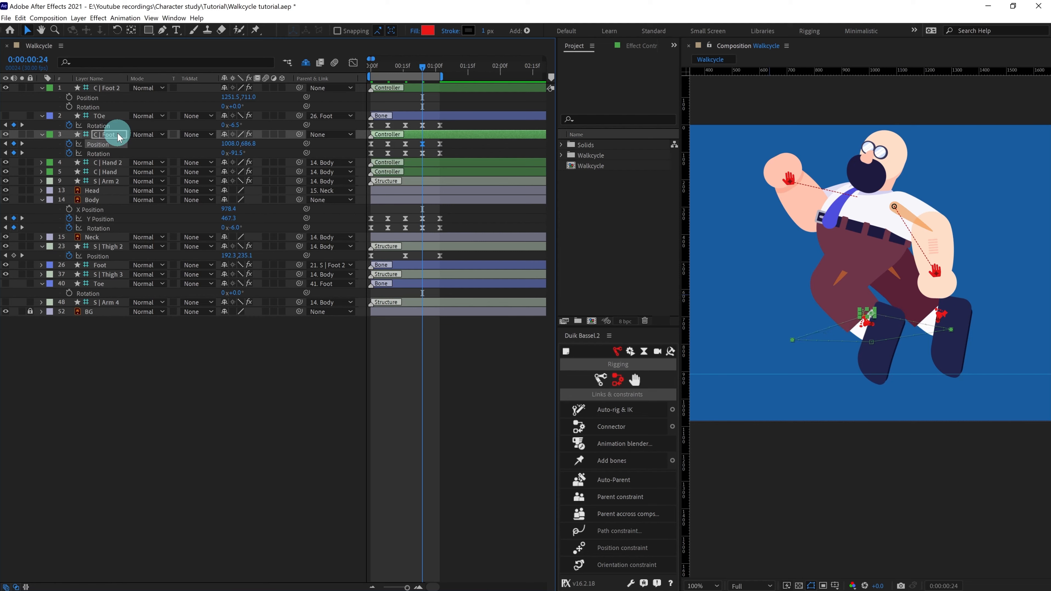
key("Up")
key("Up")
key("Up")
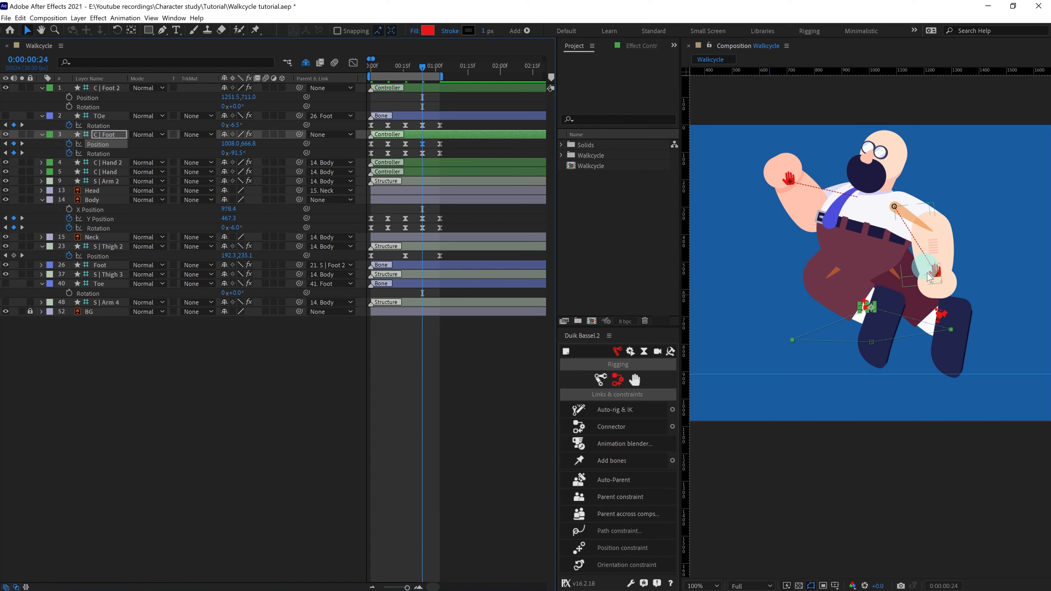
left_click(892, 319)
left_click_drag(892, 321, 850, 313)
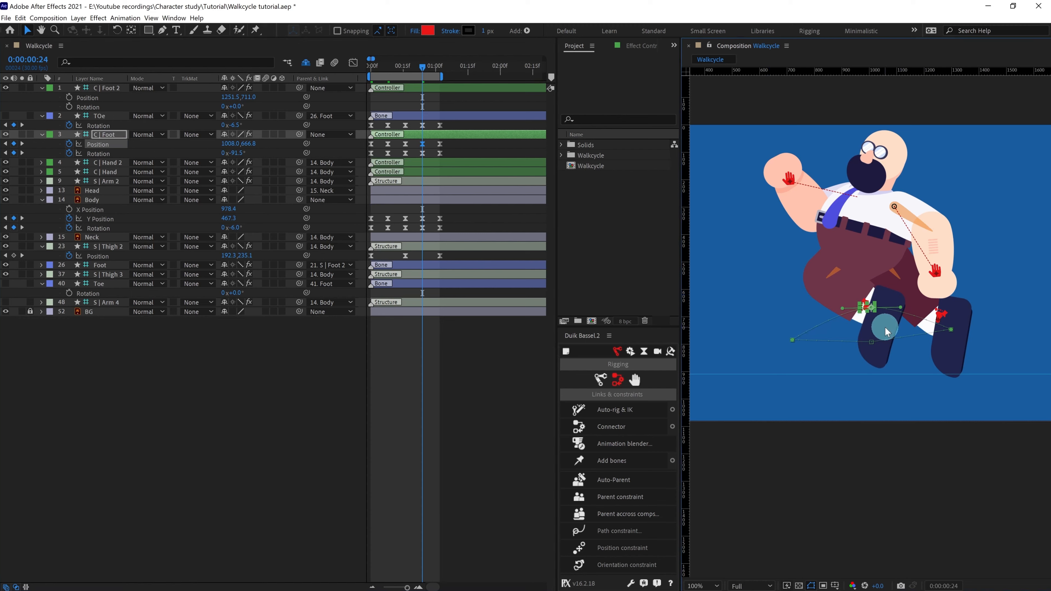
- Preview the walk cycle from the first frame to check the leg and body motion
left_click_drag(422, 66, 371, 66)
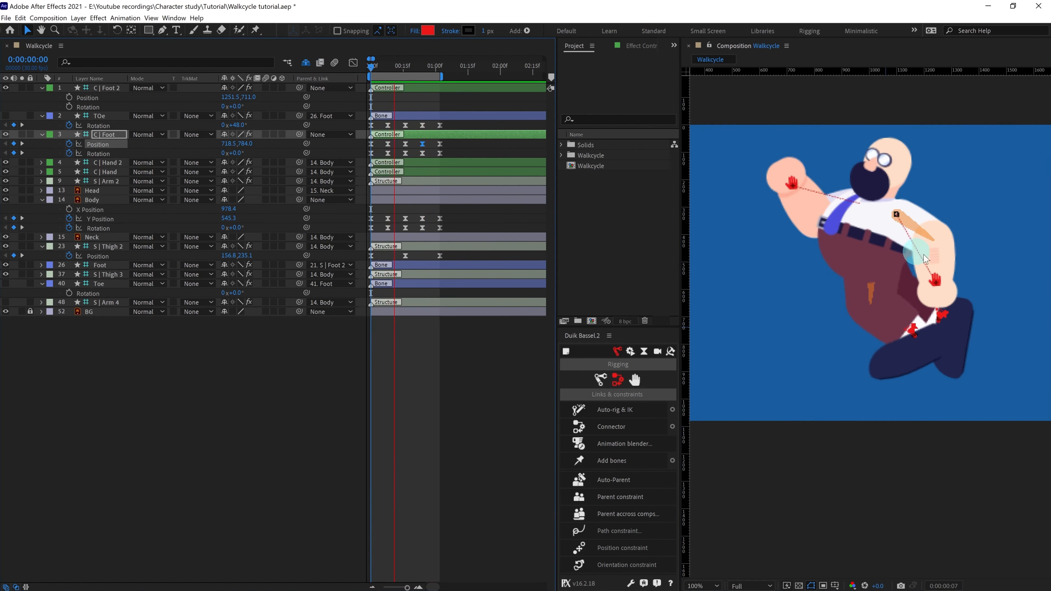
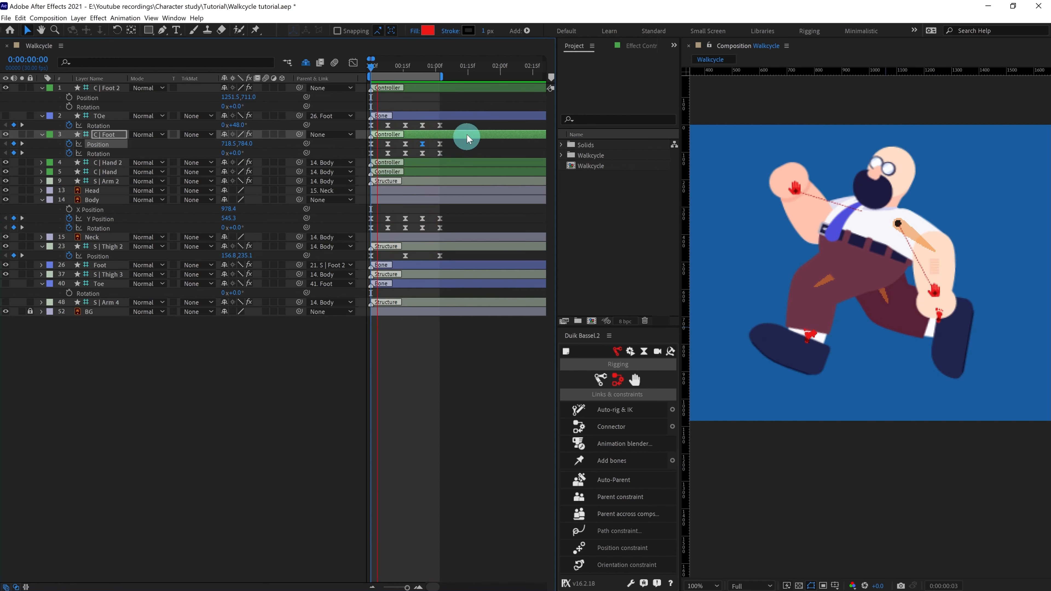
key("space")
left_click(263, 371)
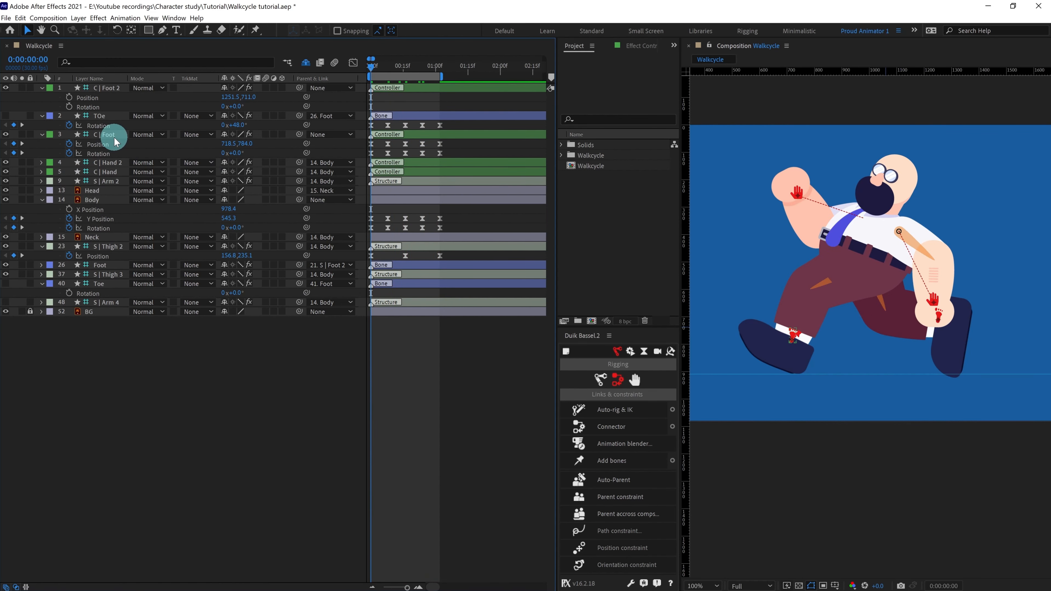
- Add the expression loopIn()+loopOut()-value; to the C | Foot controller's Position
left_click(70, 144, "alt")
type("loopIn()+")
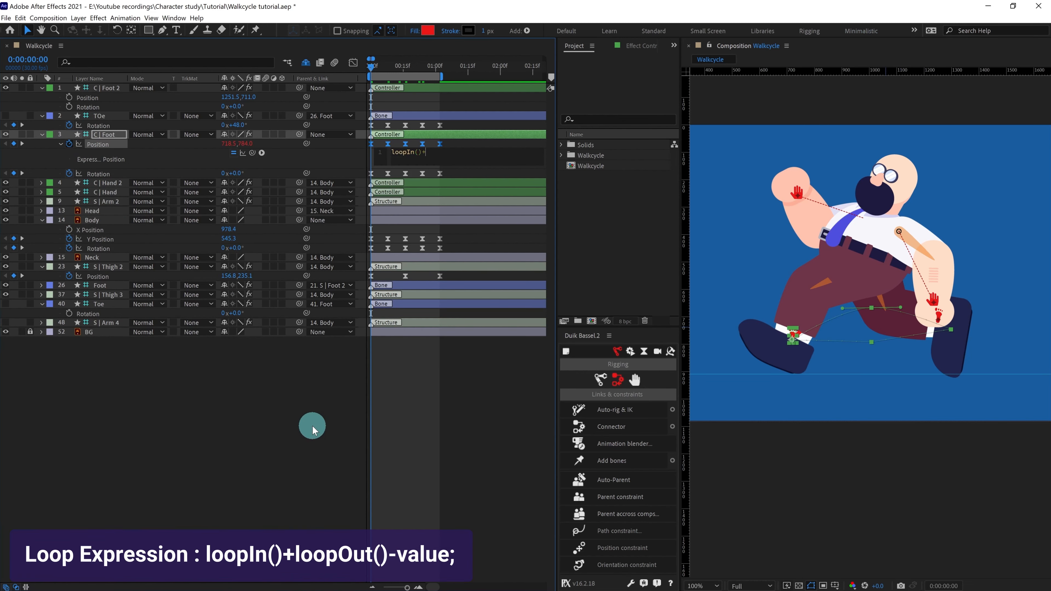
type("loopOut()-value")
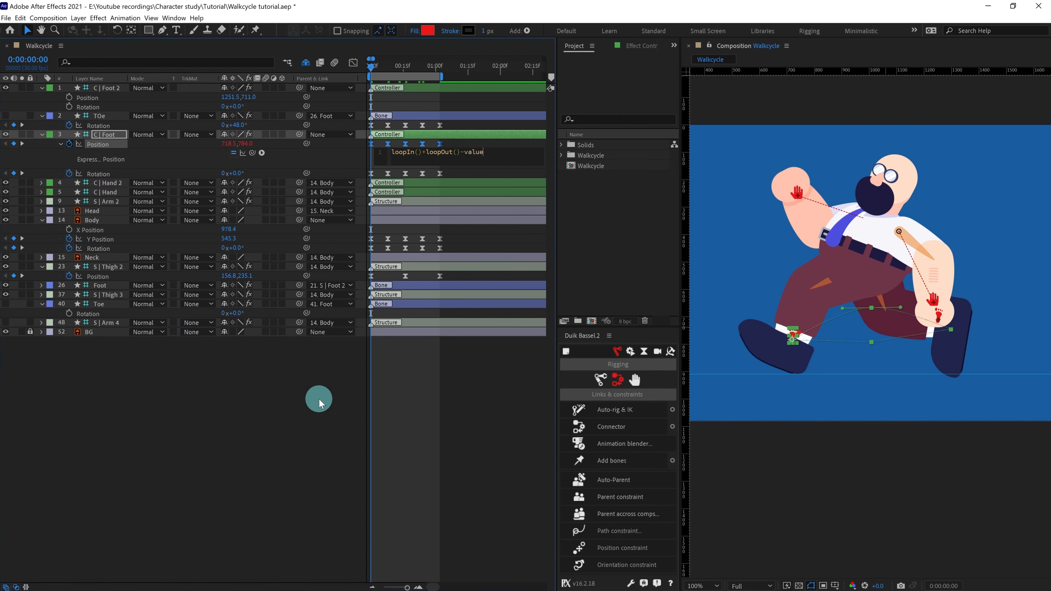
type(";")
left_click(420, 401)
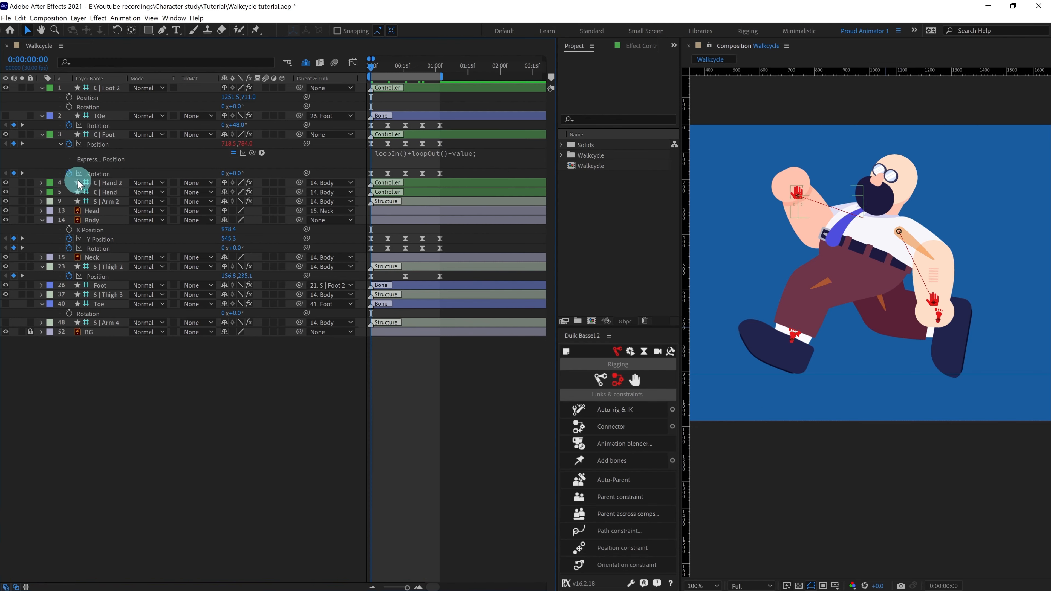
- Apply the expression loopIn()+loopOut()-value; to the C | Foot Rotation and the TOe bone's Rotation
left_click(69, 173, "alt")
type("loopIn()+loopOut()-value;")
left_click(69, 126, "alt")
type("loopIn()+loopOut()-value;")
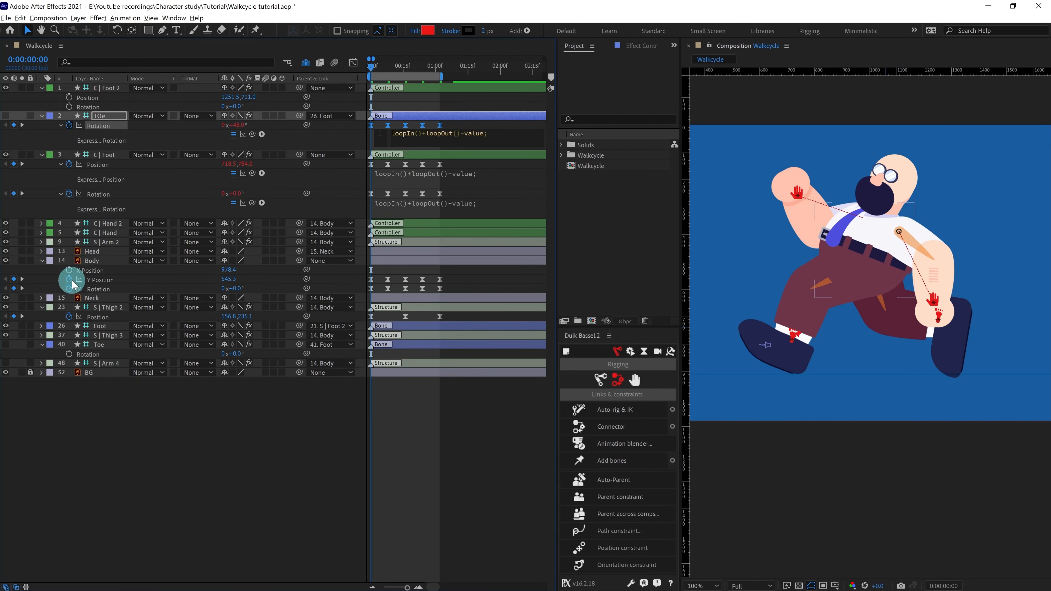
- Apply the expression loopIn()+loopOut()-value; to the Body layer's Y Position and Rotation
left_click(69, 279, "alt")
type("loopIn()+loopOut()-value;")
left_click(69, 309, "alt")
type("loopIn()+loopOut()-value;")
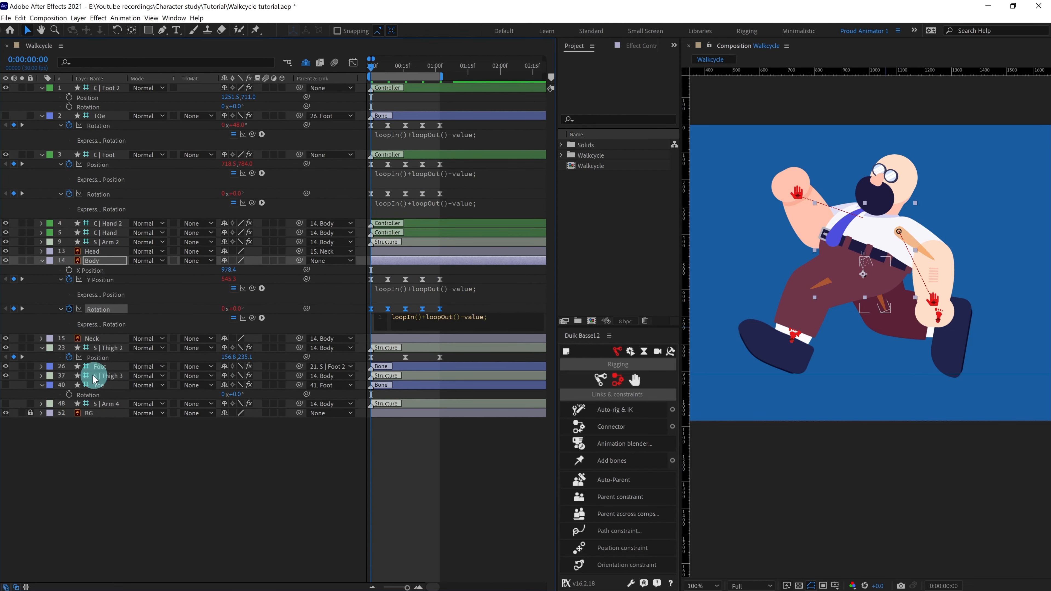
- Apply the expression loopIn()+loopOut()-value; to the S | Thigh 2 structure's Position
left_click(69, 357, "alt")
type("loopIn()+loopOut()-value;")
left_click(467, 345)
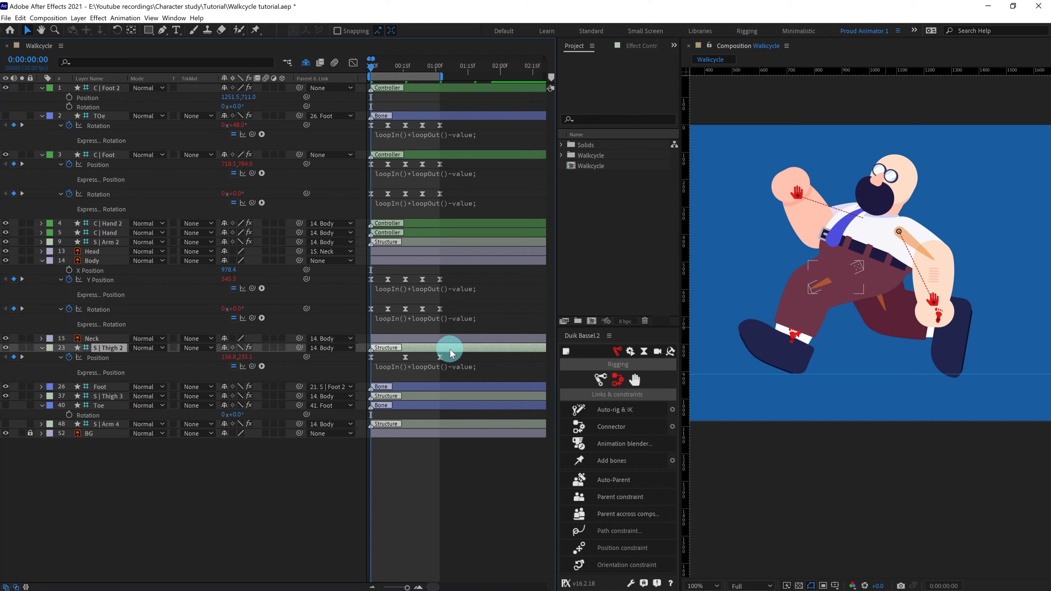
- Copy all Position keyframes from the C | Foot controller onto C | Foot 2, starting at frame 0
left_click(426, 432)
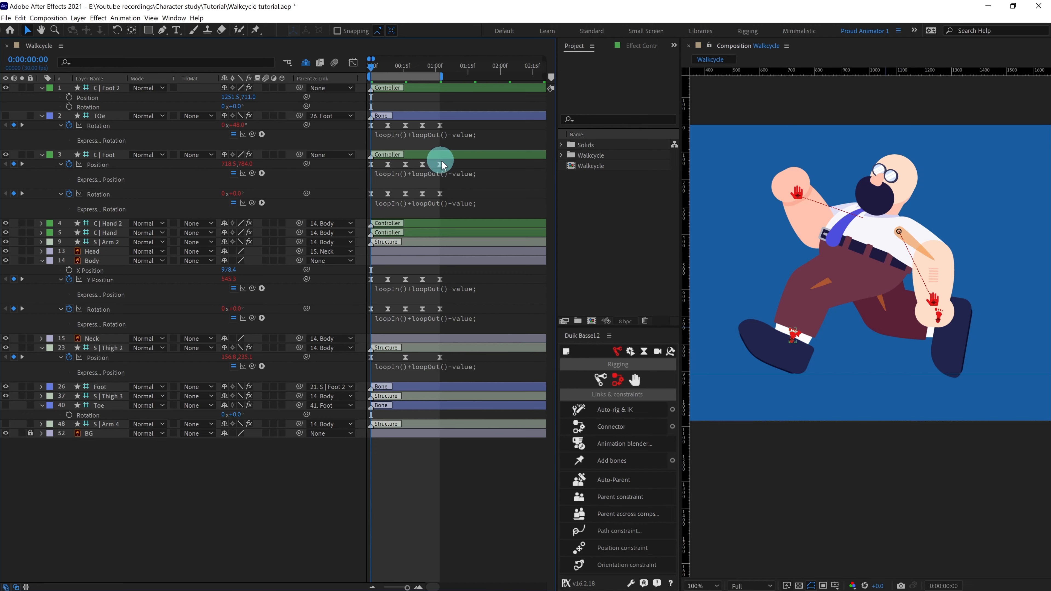
left_click_drag(451, 161, 365, 178)
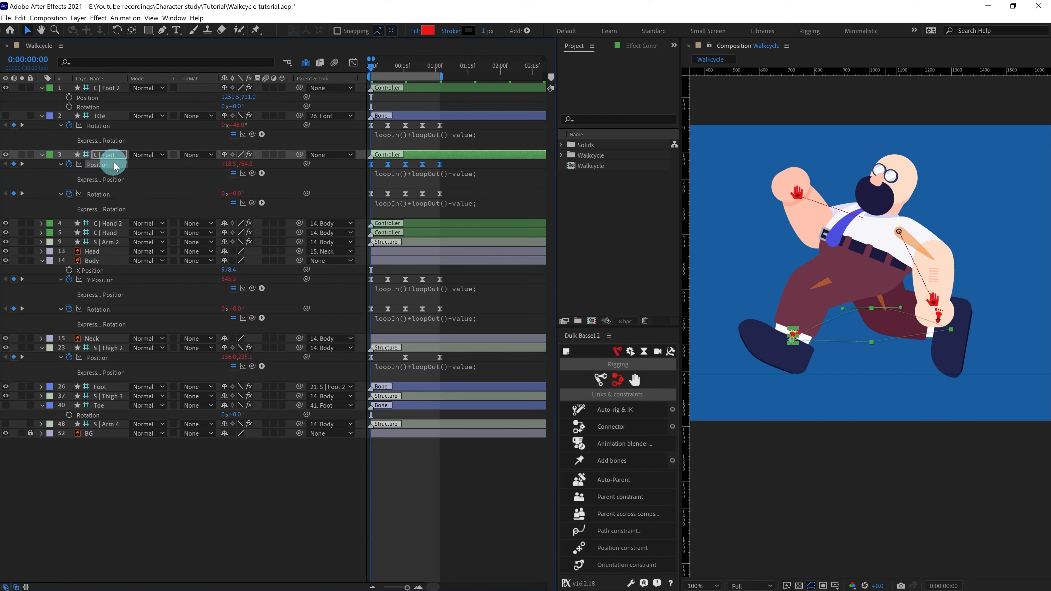
left_click(112, 89)
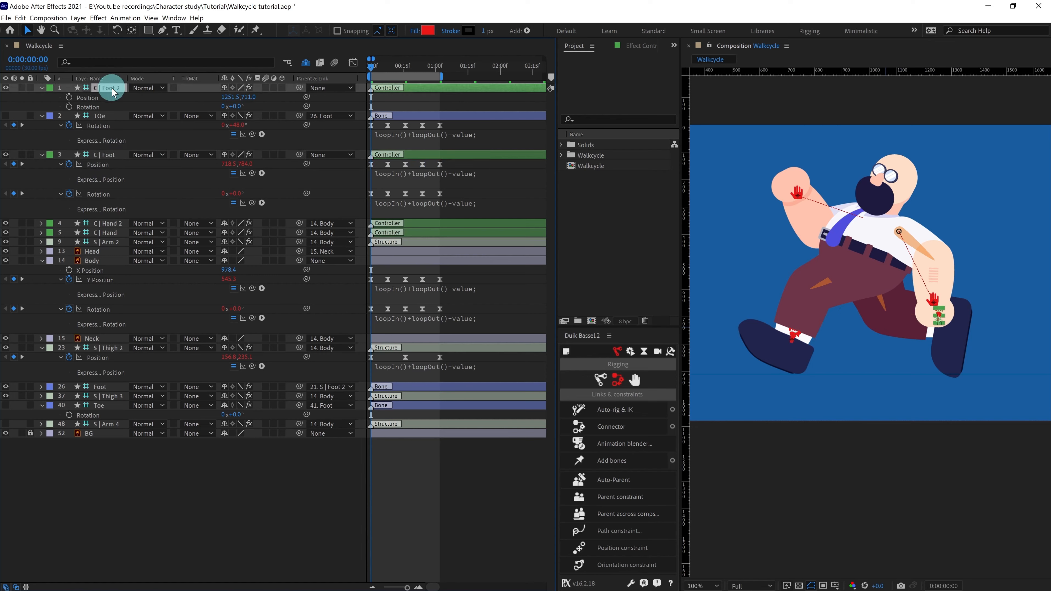
key("ctrl+v")
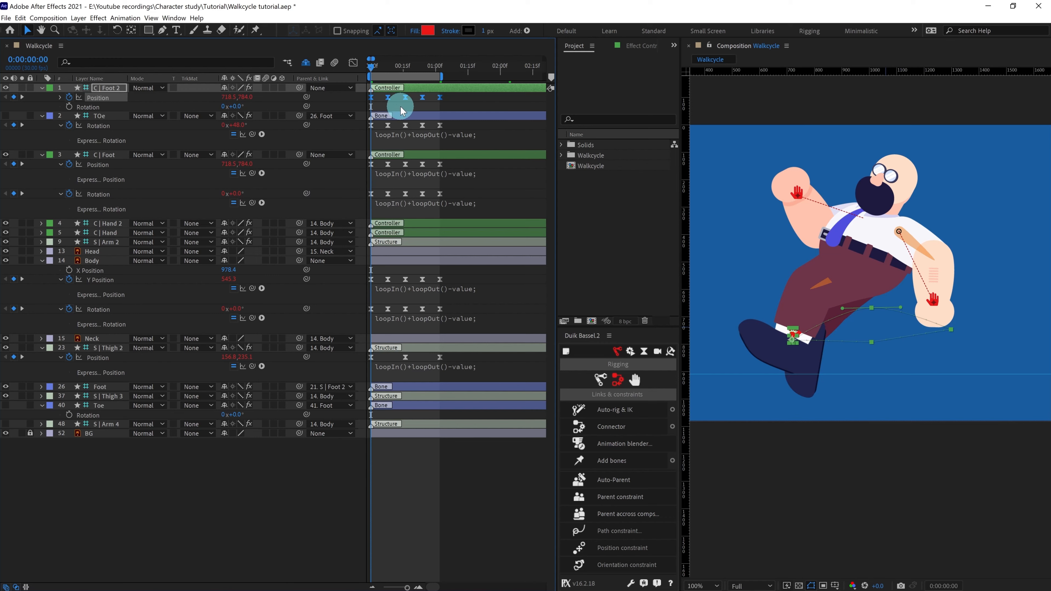
- Try to copy the C | Foot controller's Rotation keyframes onto C | Foot 2
left_click_drag(450, 189, 367, 199)
key("ctrl+c")
left_click(379, 88)
key("ctrl+v")
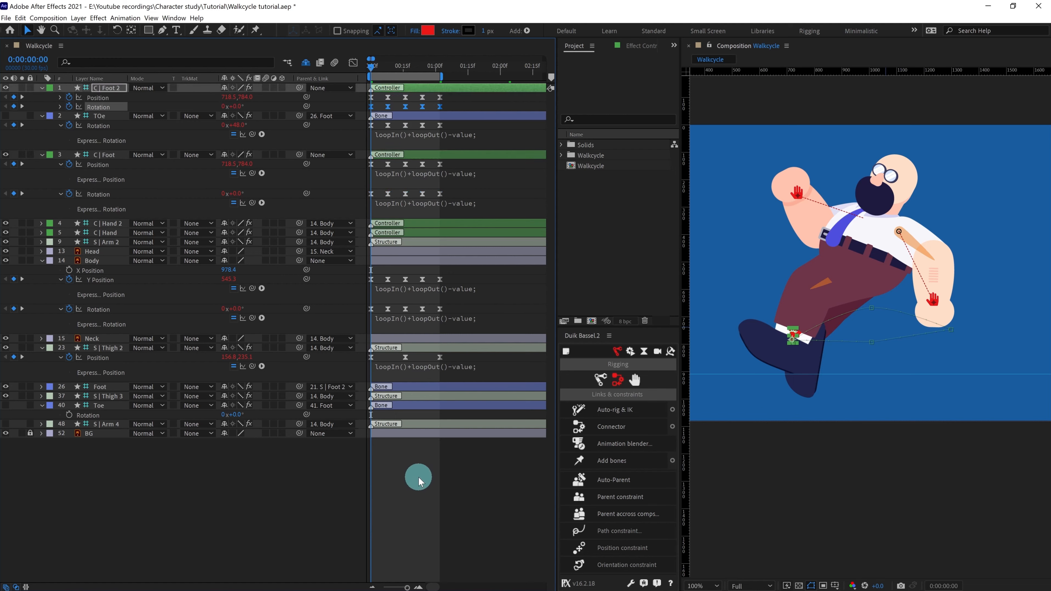
key("ctrl+z")
left_click_drag(419, 487, 388, 315)
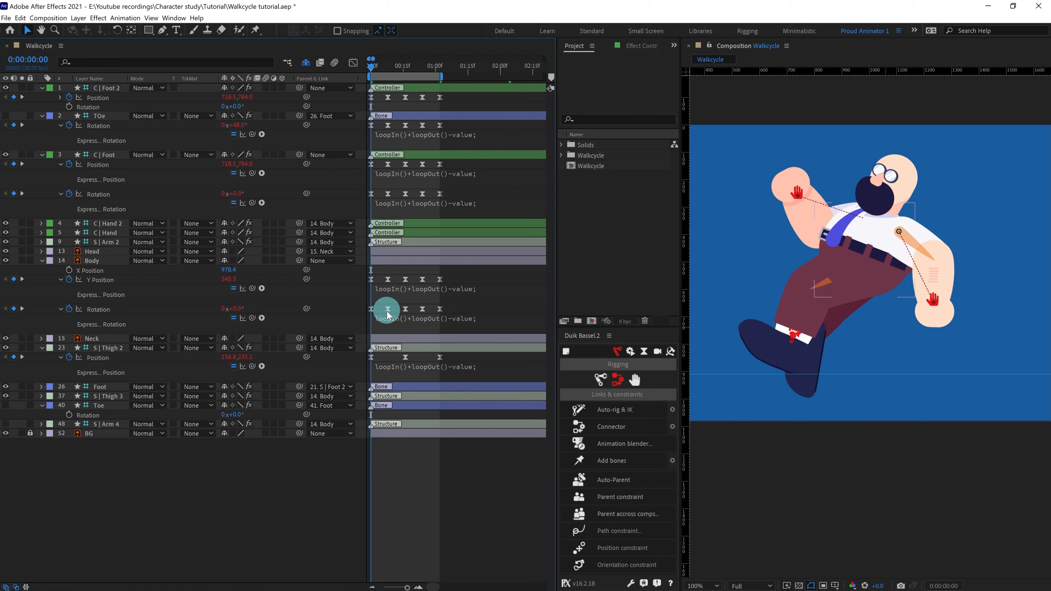
- At frame 0, set the C | Foot 2 Rotation to 109°, start keyframing it, and adjust its Position to 718.5, 780.5
key("equal")
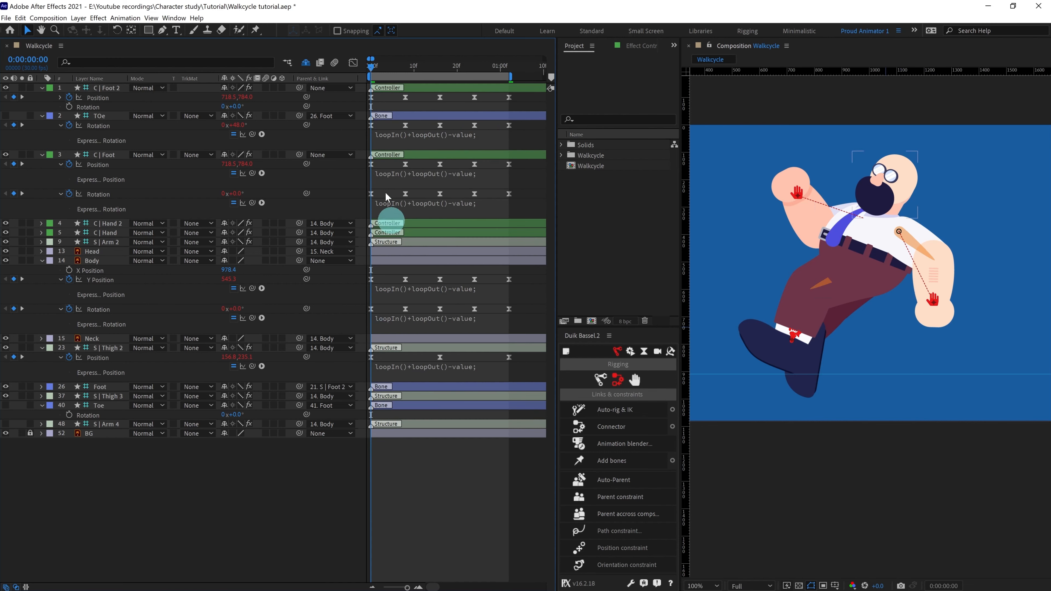
left_click_drag(240, 109, 287, 98)
scroll(970, 382, "up", 1)
left_click_drag(813, 343, 923, 347)
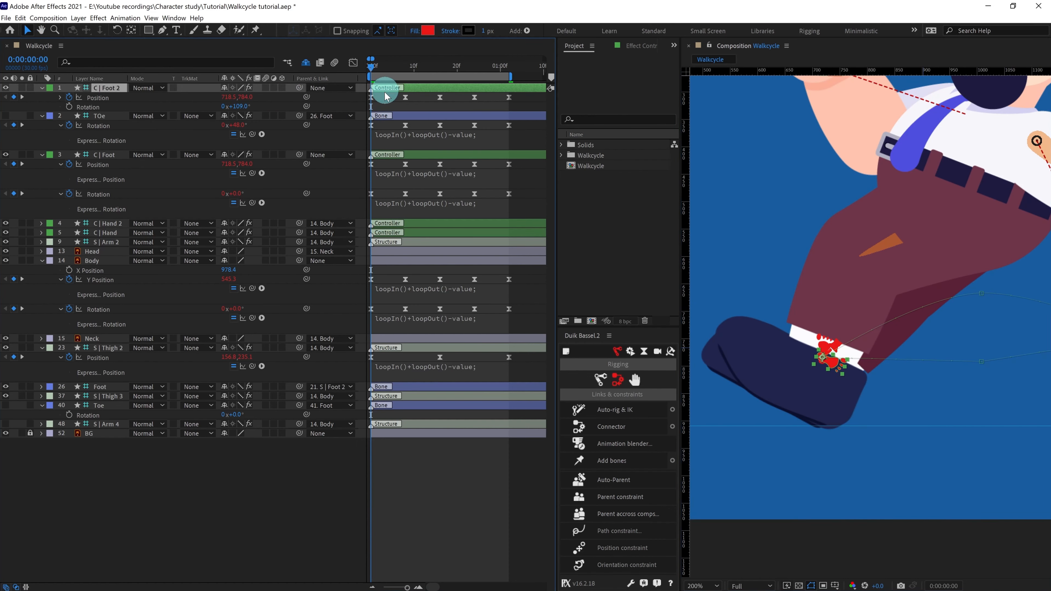
left_click(69, 107)
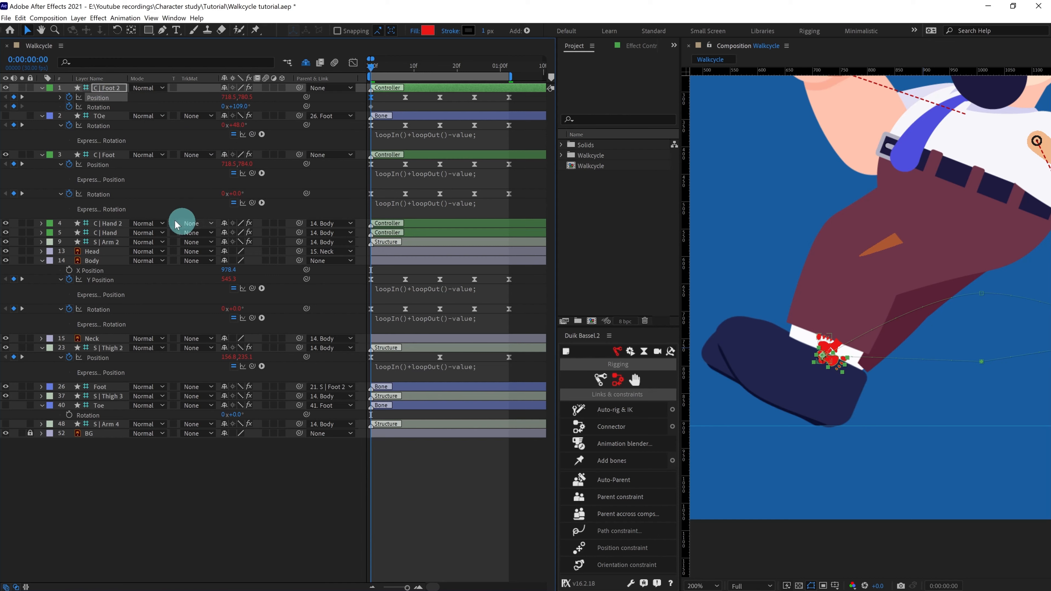
- Copy the TOe bone's Rotation keyframes onto the other foot's Toe bone, moving the Toe layer above C | Foot 2
left_click_drag(520, 129, 339, 132)
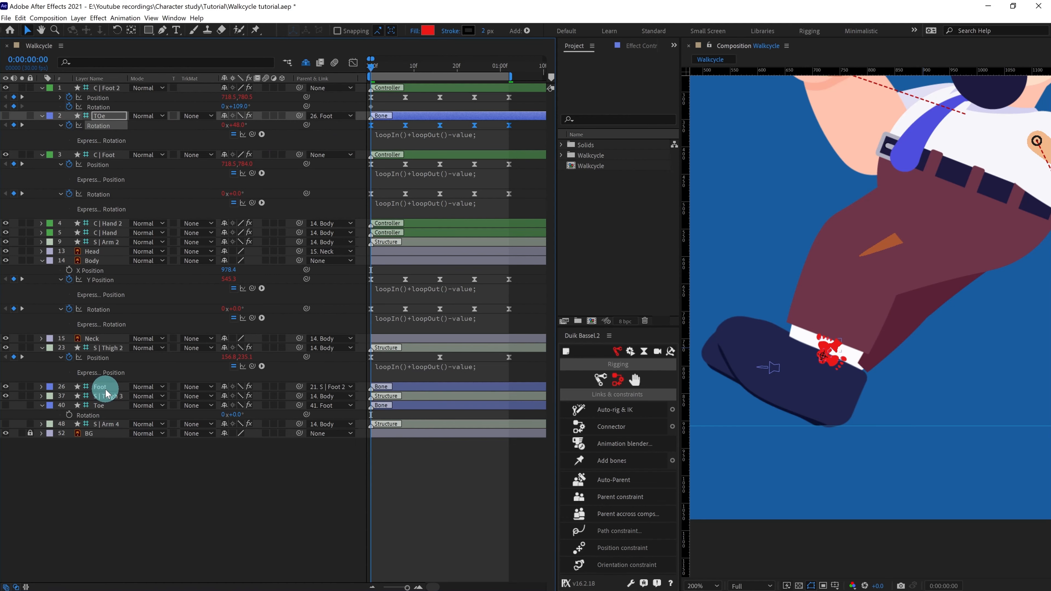
left_click(104, 407)
left_click_drag(110, 397, 121, 83)
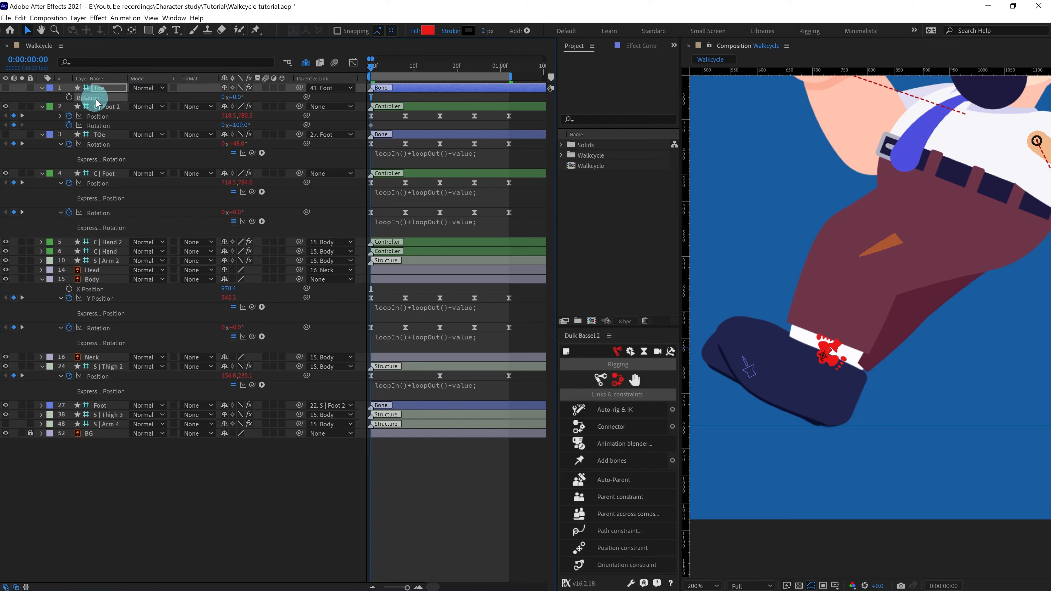
key("ctrl+v")
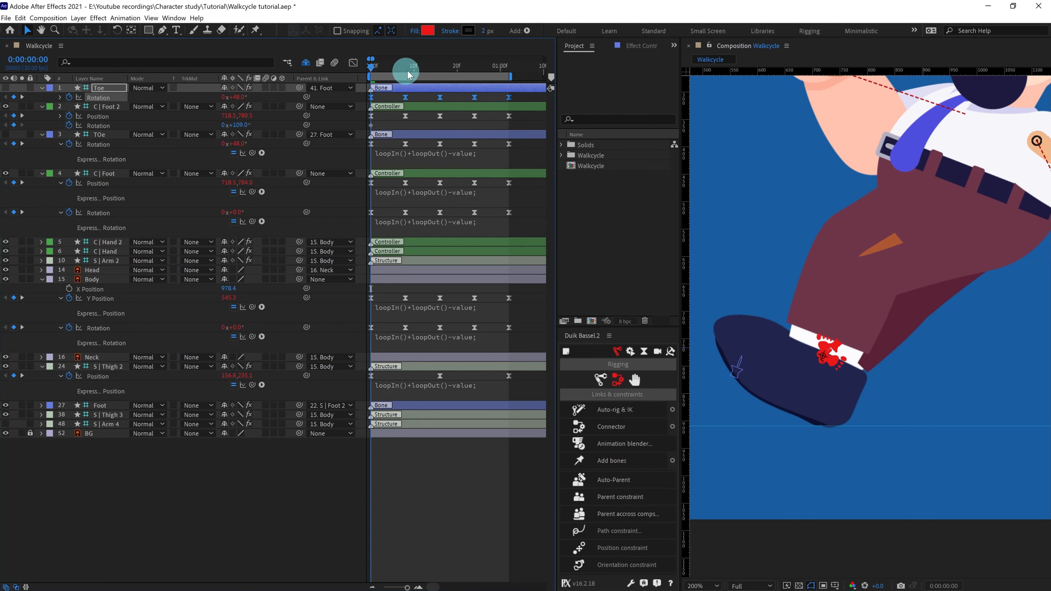
- At frame 16, keyframe the C | Foot 2 controller's Rotation at 30°
left_click(439, 68)
scroll(861, 301, "down", 2)
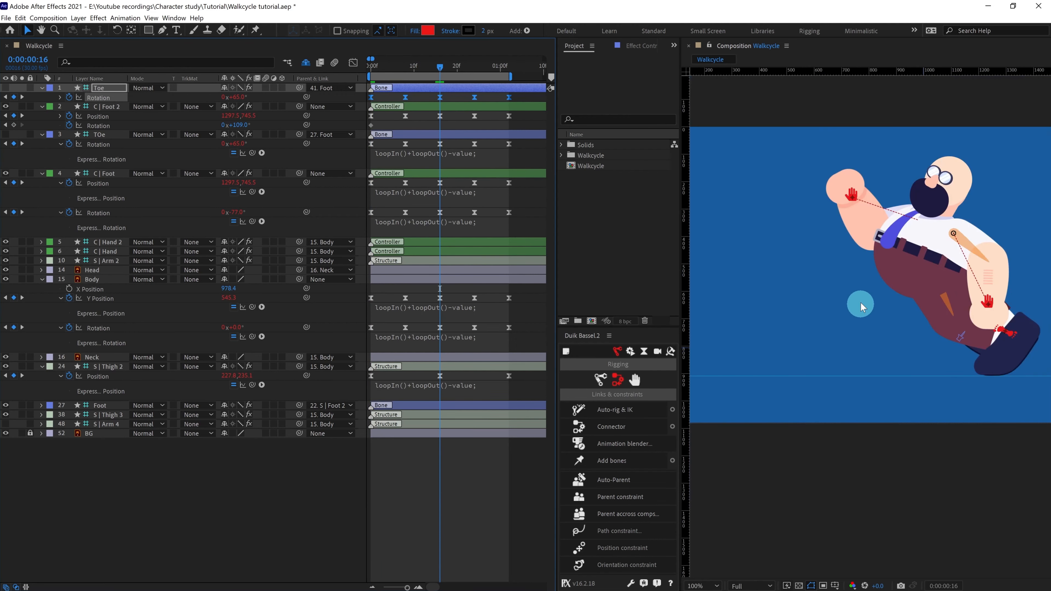
left_click_drag(861, 301, 814, 285)
scroll(892, 324, "up", 2)
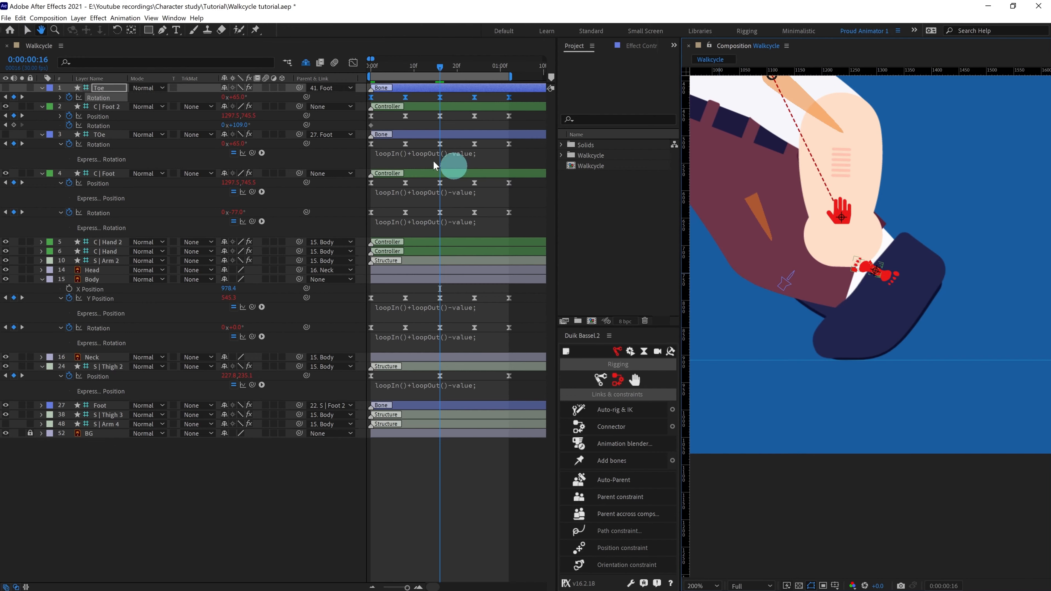
left_click(112, 107)
left_click_drag(235, 124, 209, 141)
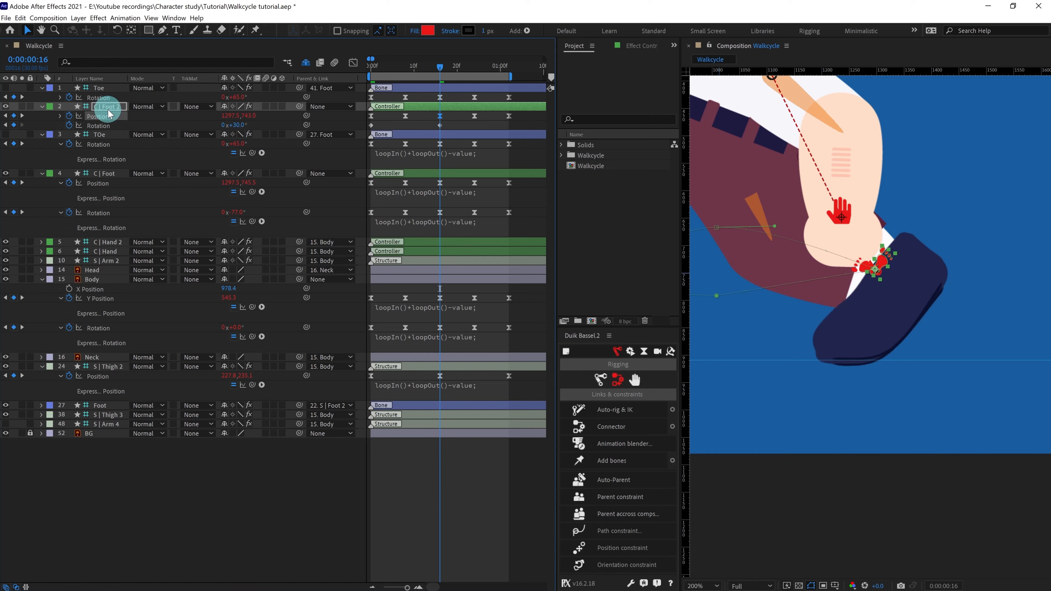
- Copy the first C | Foot 2 Rotation keyframe to the end of the cycle at 0:00:01:02
left_click(509, 67)
left_click_drag(381, 123, 363, 128)
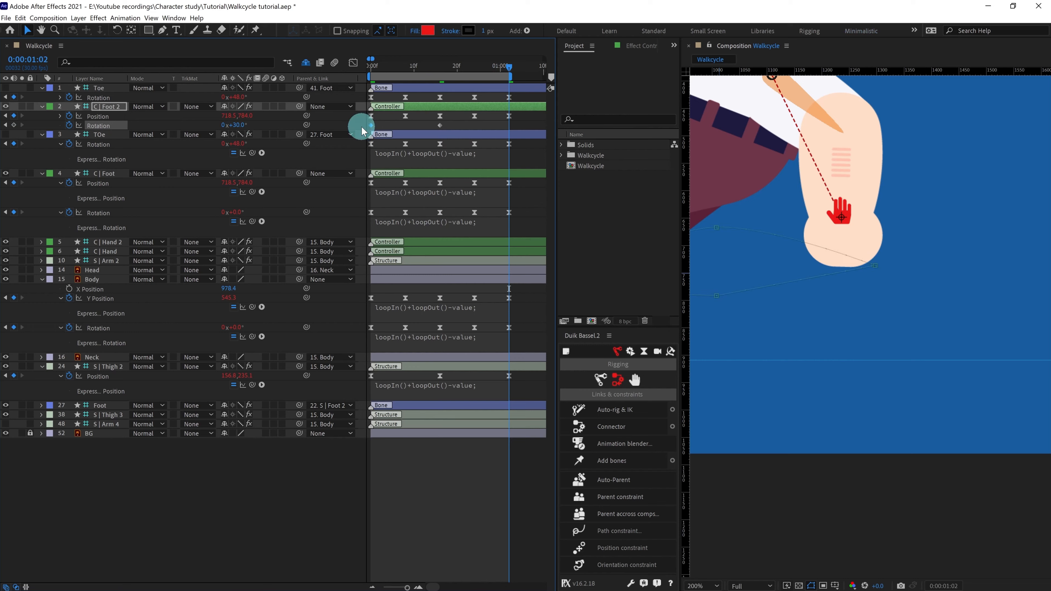
key("ctrl+c")
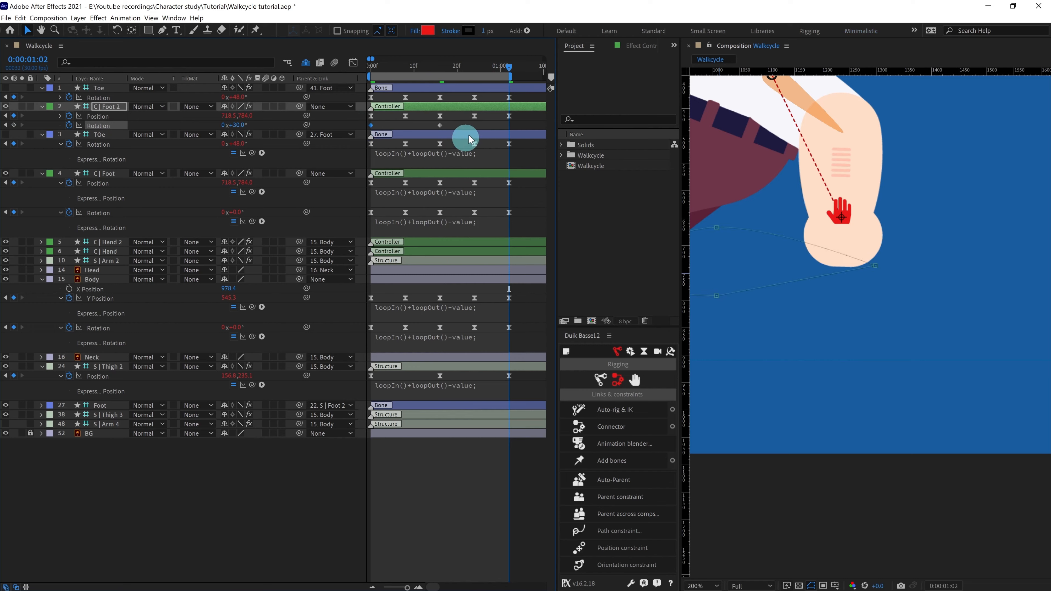
key("ctrl+v")
- At frame 8, set the C | Foot 2 Rotation to 80.5° so the shoe sits flat on the ground line
left_click_drag(434, 68, 336, 66)
scroll(919, 225, "down", 1)
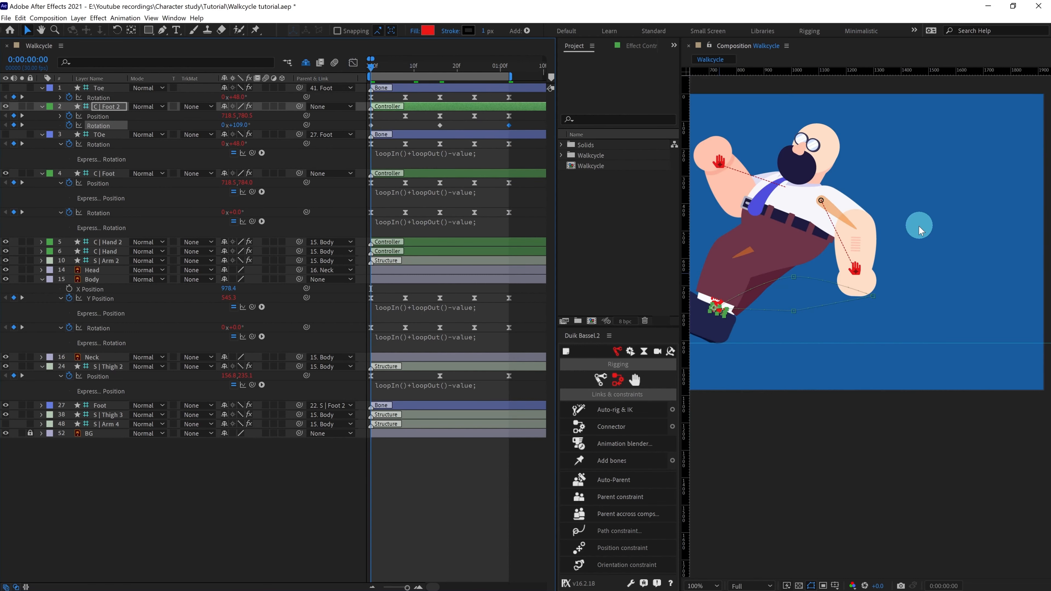
left_click_drag(875, 240, 914, 247)
left_click(407, 70)
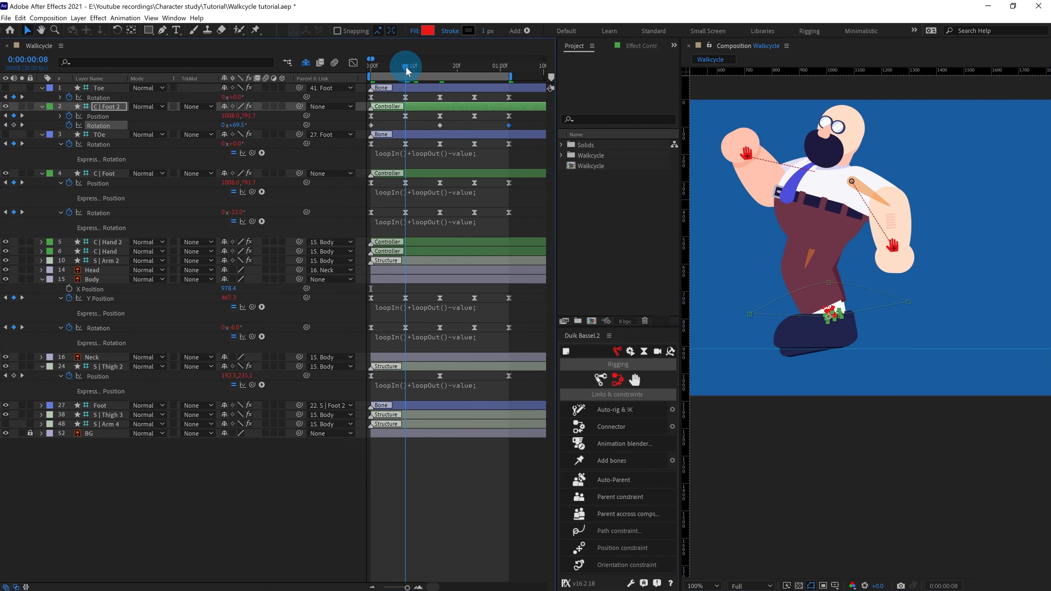
scroll(841, 275, "up", 1)
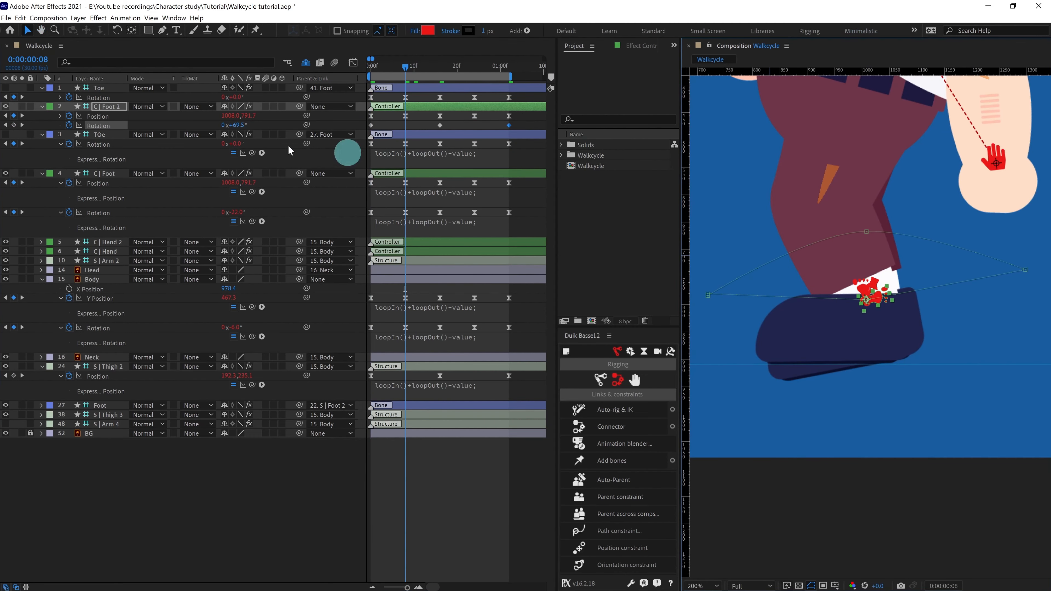
left_click(239, 125)
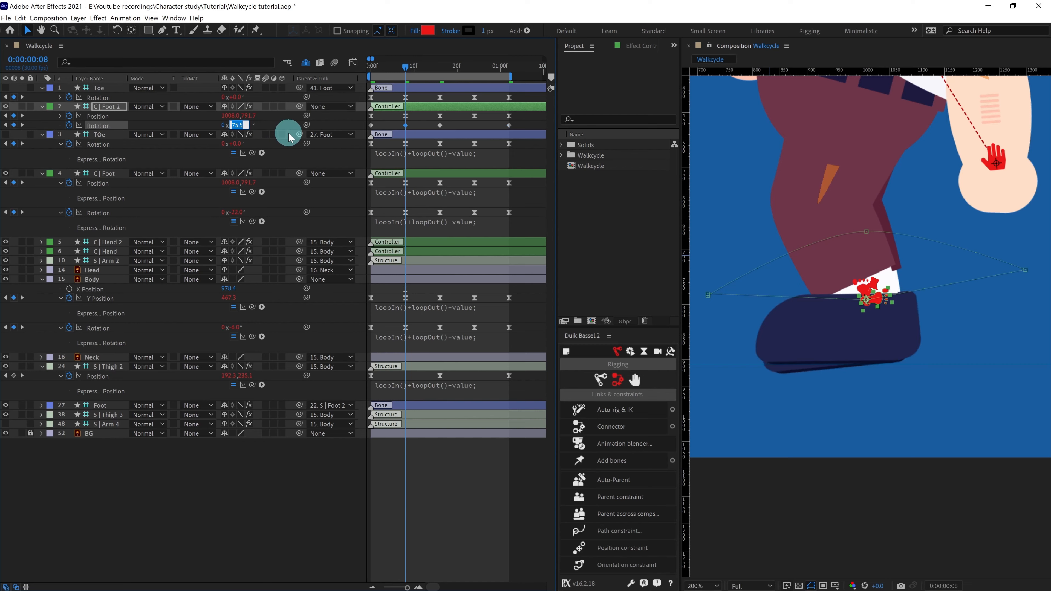
key("Up")
key("Up")
key("Up")
key("Up")
key("Up")
key("Up")
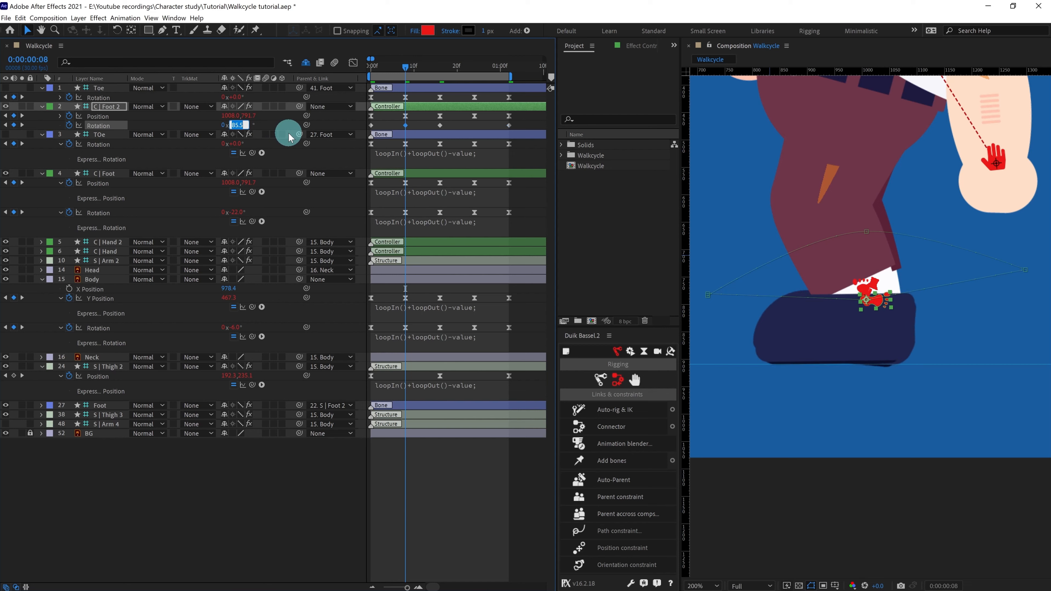
left_click(103, 116)
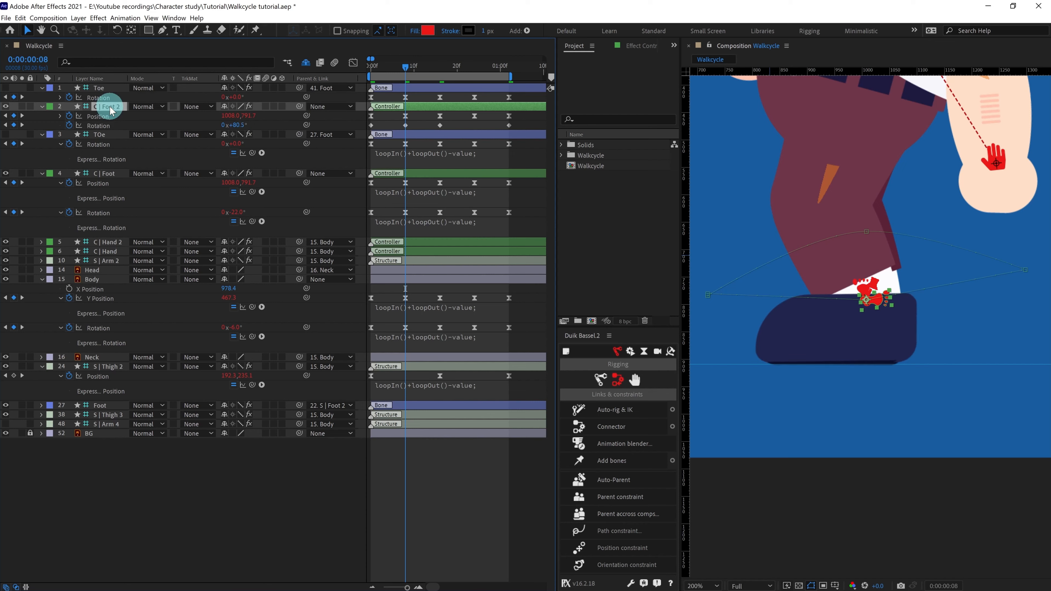
- At frame 24, set the C | Foot 2 controller's Rotation to 9.5°
left_click(475, 65)
left_click_drag(240, 125, 216, 134)
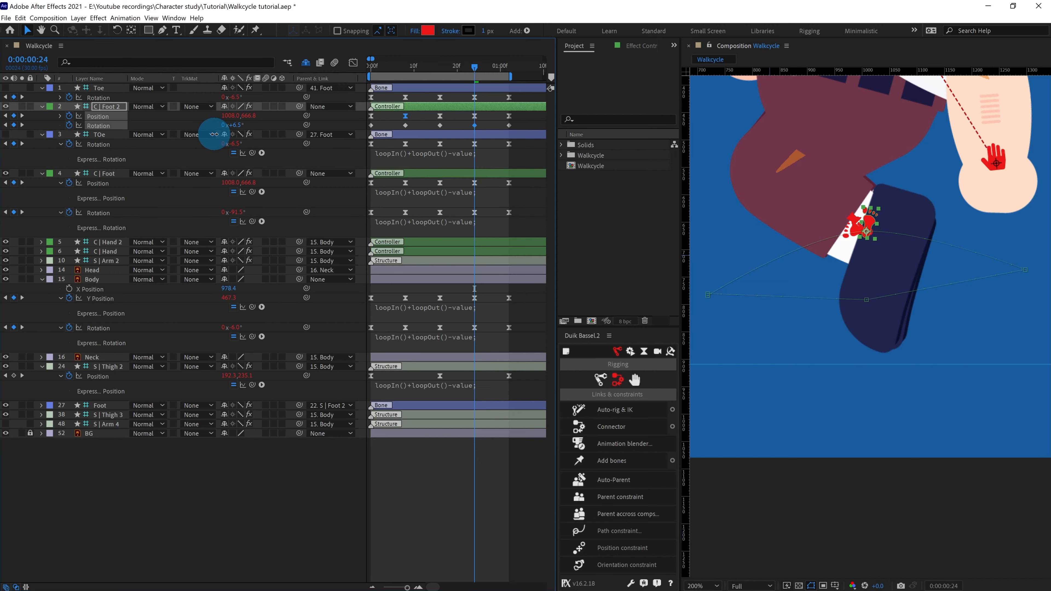
scroll(931, 290, "down", 1)
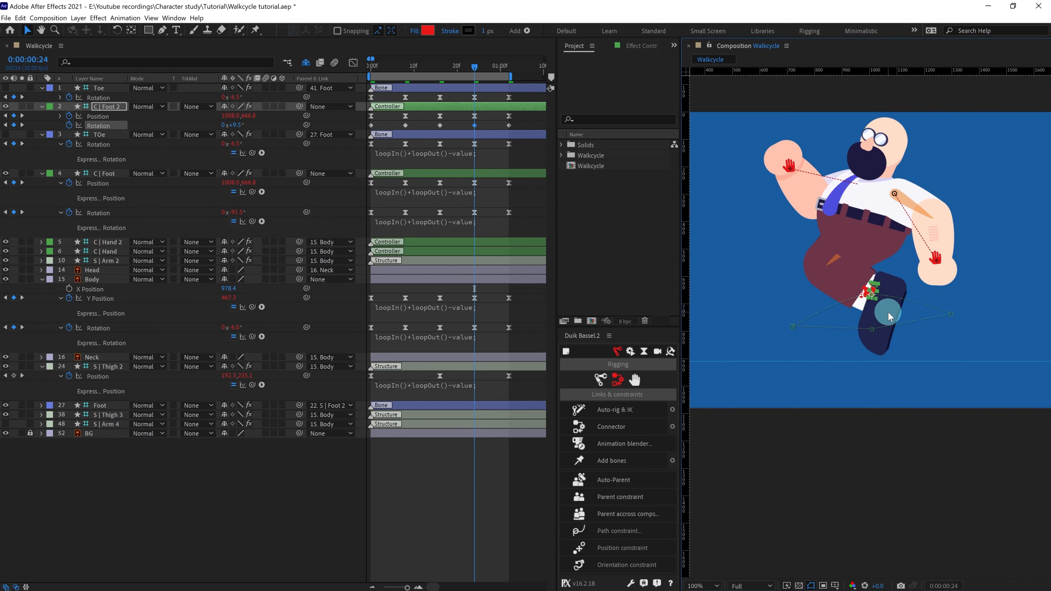
- Bend both toes at frame 24 by setting the Toe bone's Rotation to -40.5° and the TOe bone's Rotation to -41.5°
scroll(896, 300, "up", 1)
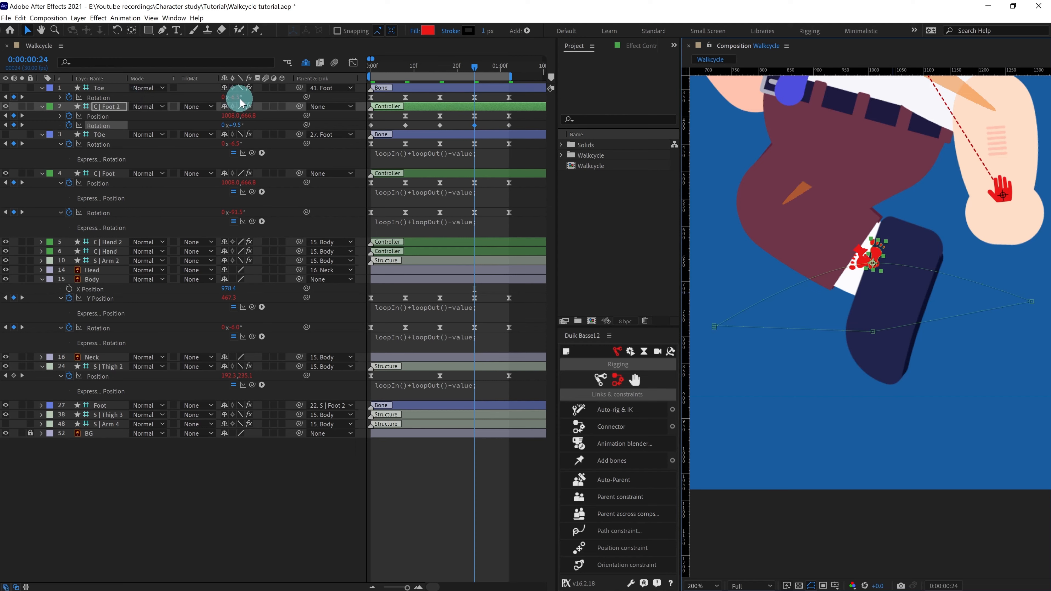
left_click_drag(236, 97, 219, 98)
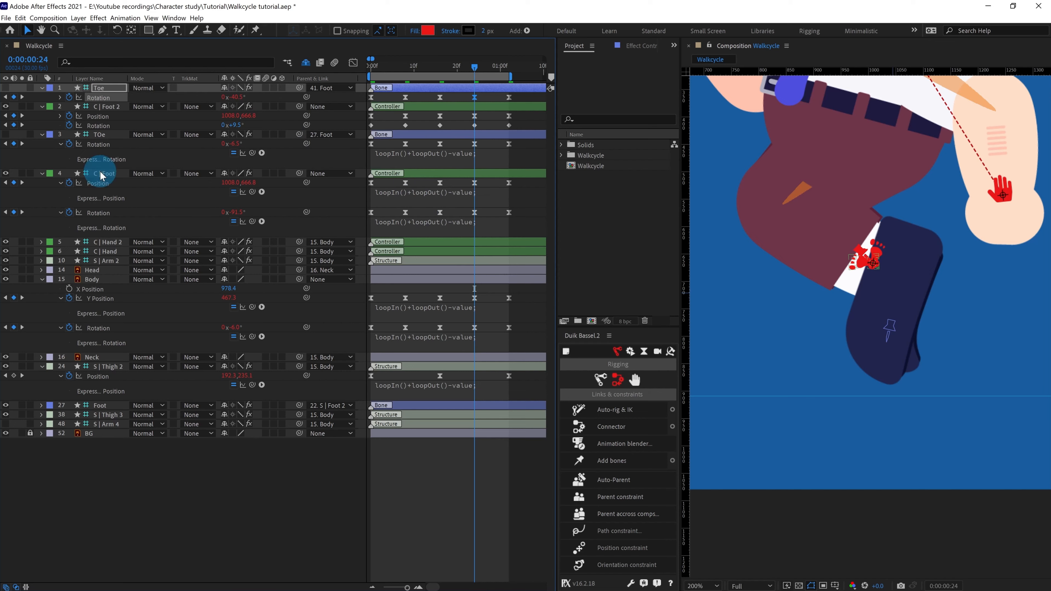
left_click(110, 173)
left_click_drag(234, 144, 212, 144)
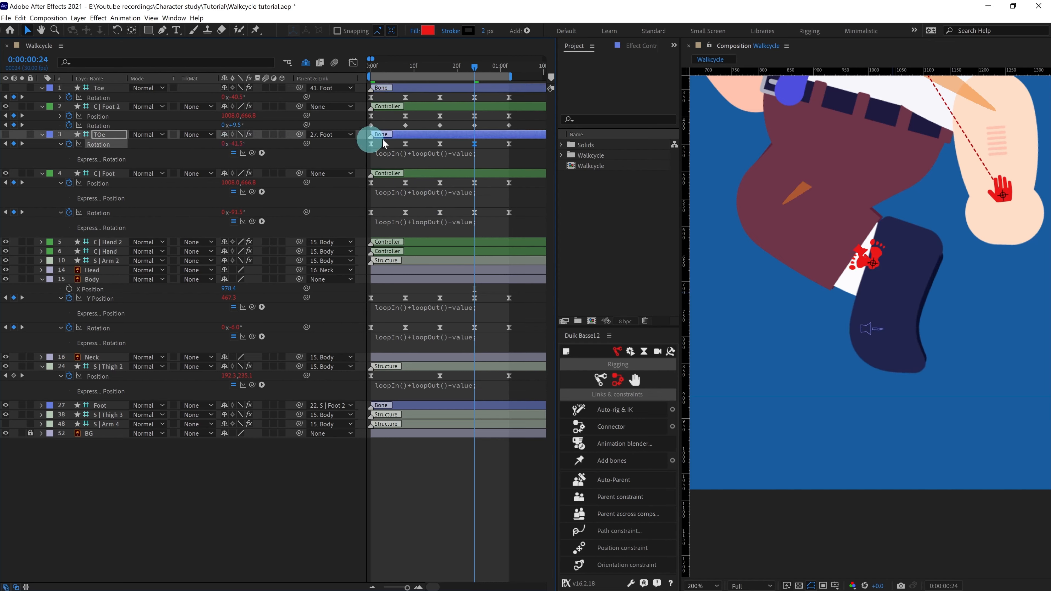
- Easy-ease all C | Foot 2 Rotation keyframes and give that Rotation the expression loopIn()+loopOut()-value;
left_click_drag(517, 123, 344, 129)
key("F9")
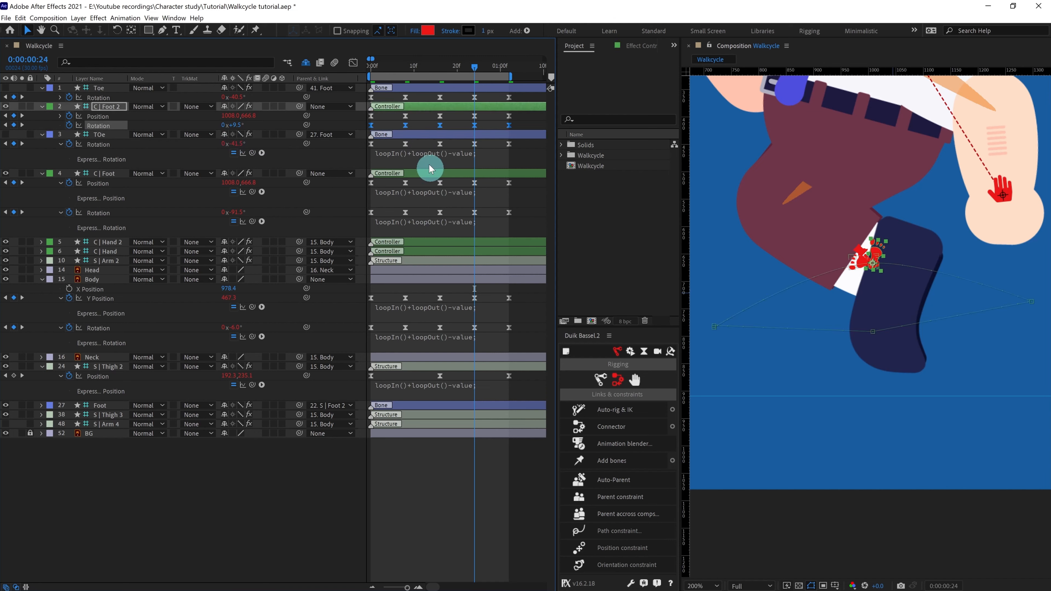
left_click(429, 159)
key("ctrl+c")
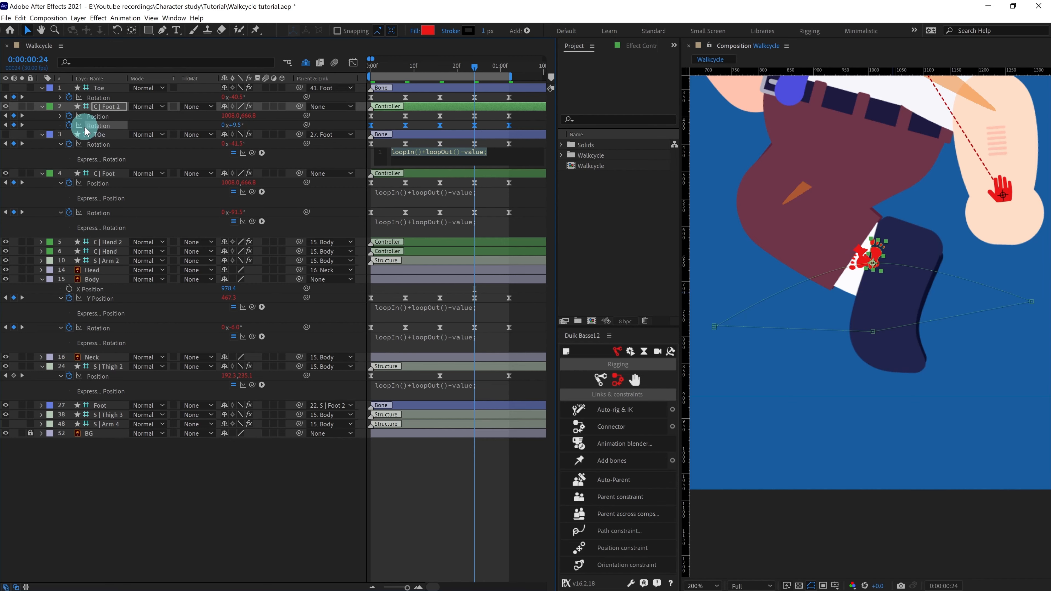
left_click(69, 126, "alt")
key("ctrl+v")
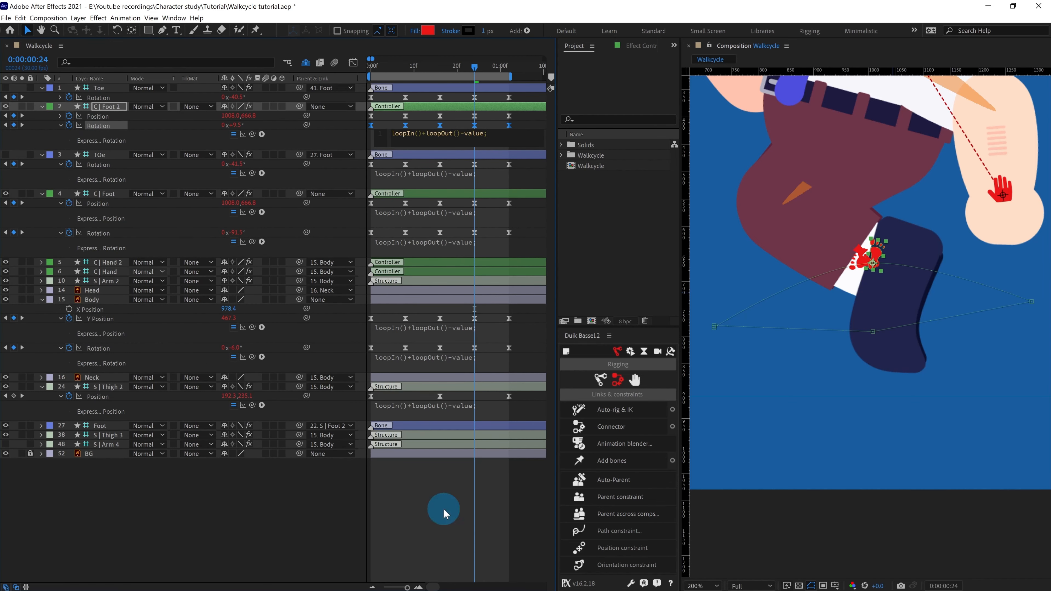
left_click(444, 511)
- Offset all Toe and C | Foot 2 keyframes so that they start at frame 16
left_click_drag(519, 93, 344, 151)
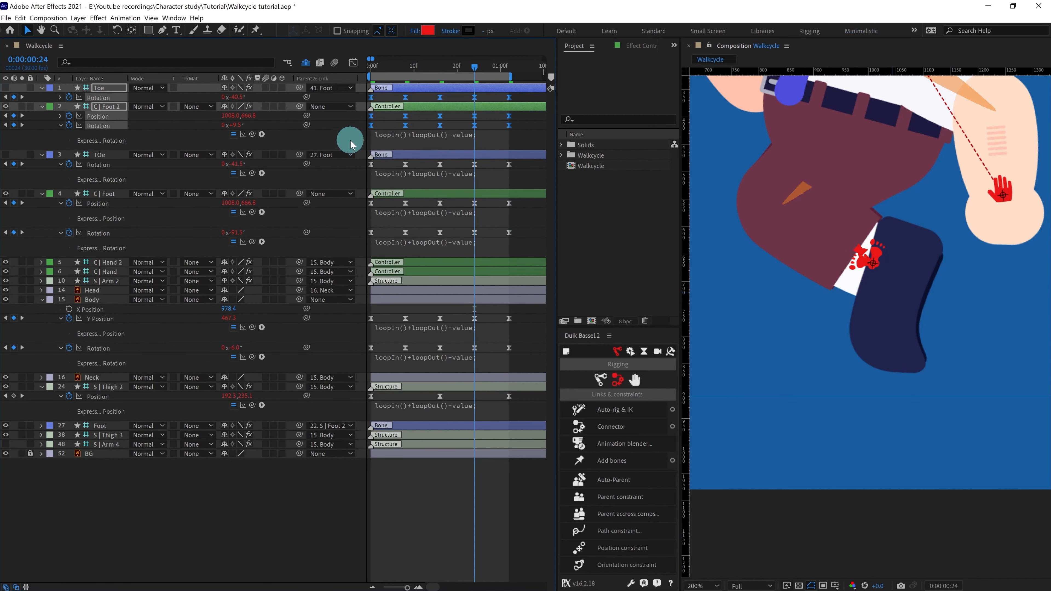
left_click(435, 70)
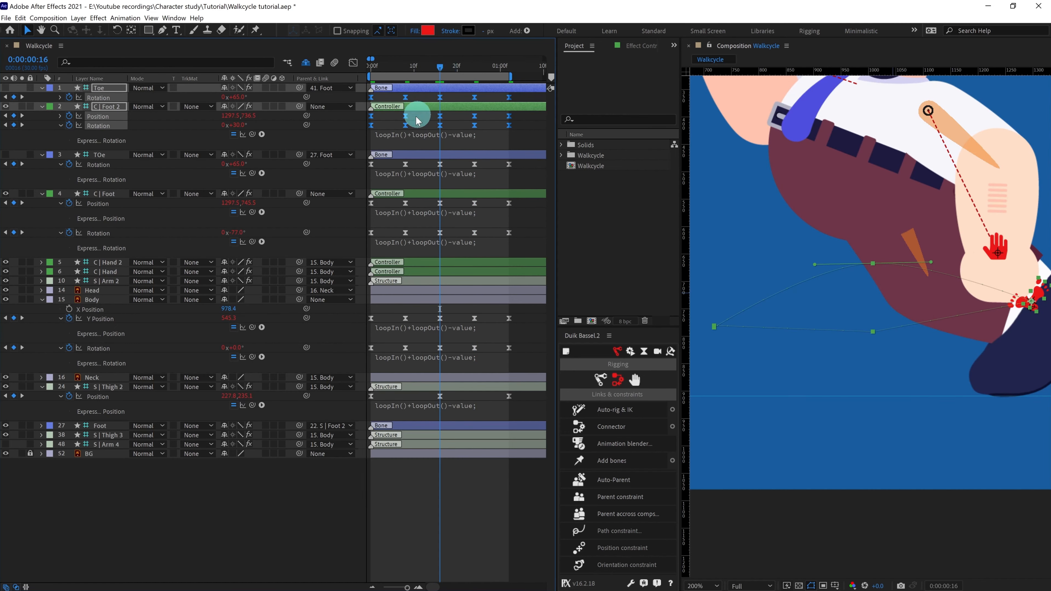
left_click_drag(382, 125, 440, 125)
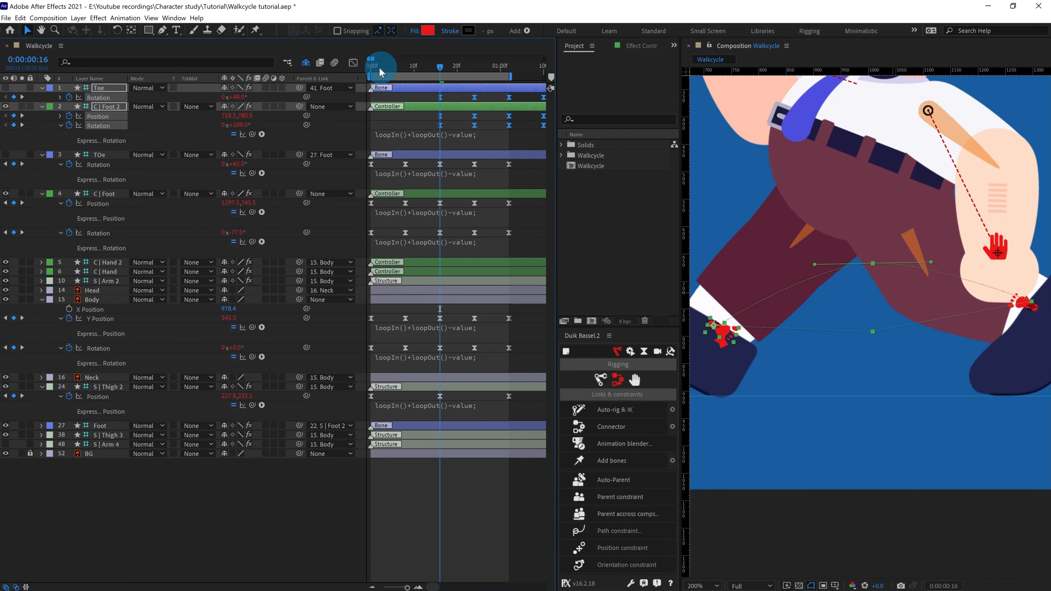
- Play back the walk cycle from frame 0 to check how both legs alternate
left_click_drag(380, 63, 352, 64)
scroll(868, 264, "down", 2)
scroll(868, 264, "down", 2)
key("space")
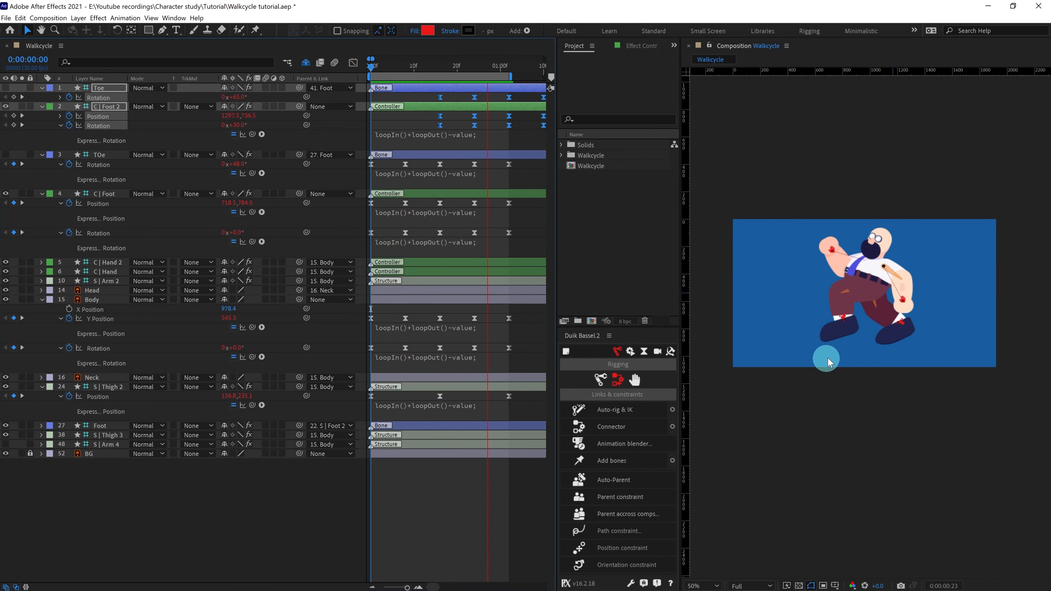
- Stop the playback, undo the offset of the Toe and C | Foot 2 keyframes to frame 16, and return to frame 0
scroll(861, 360, "up", 2)
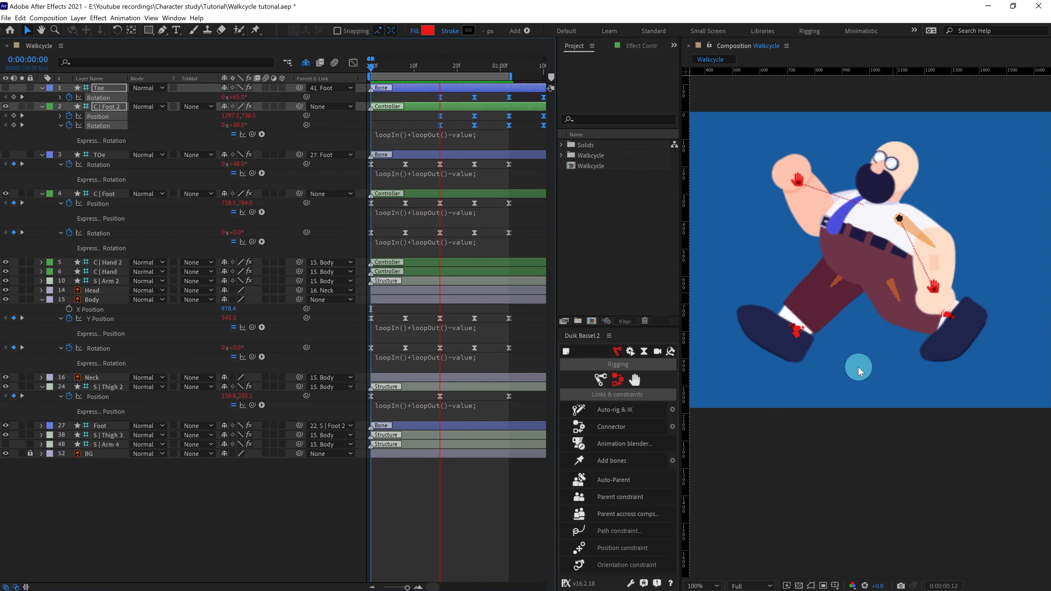
key("space")
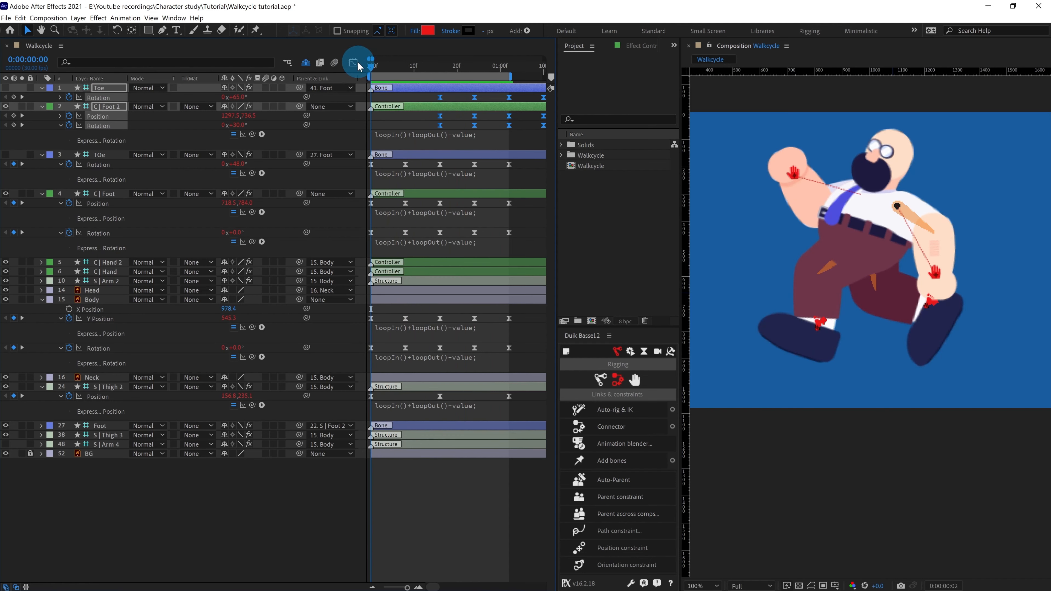
key("ctrl+z")
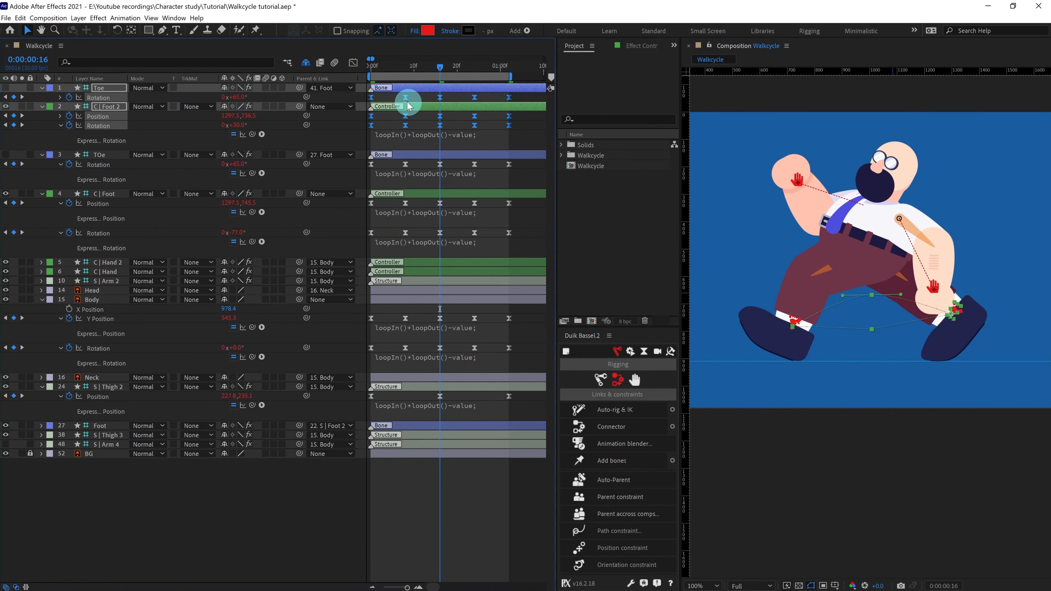
left_click_drag(383, 69, 351, 71)
scroll(785, 277, "up", 2)
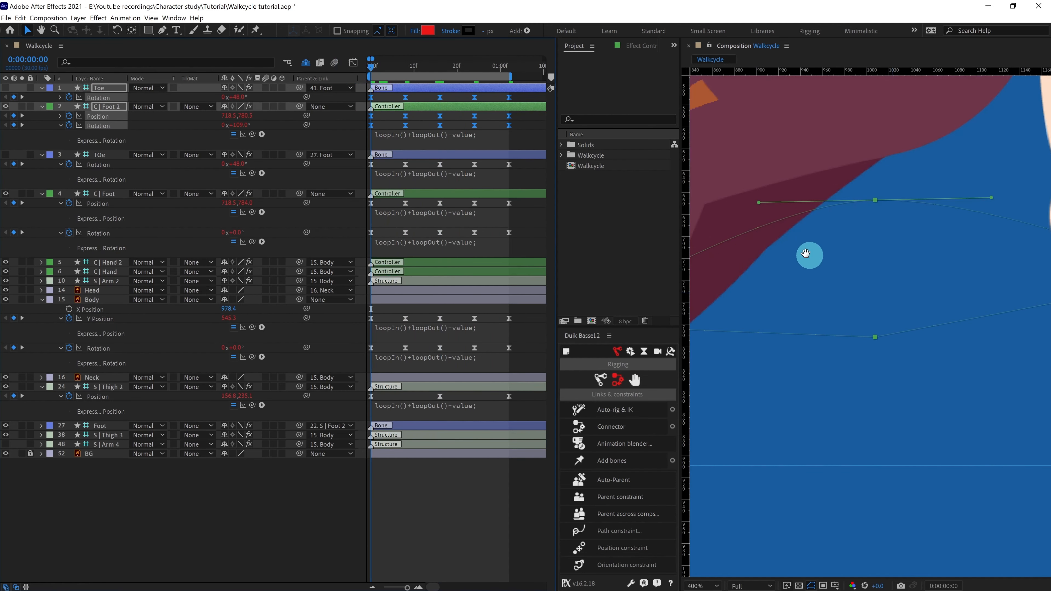
left_click_drag(771, 239, 979, 284)
scroll(910, 300, "down", 2)
left_click(436, 519)
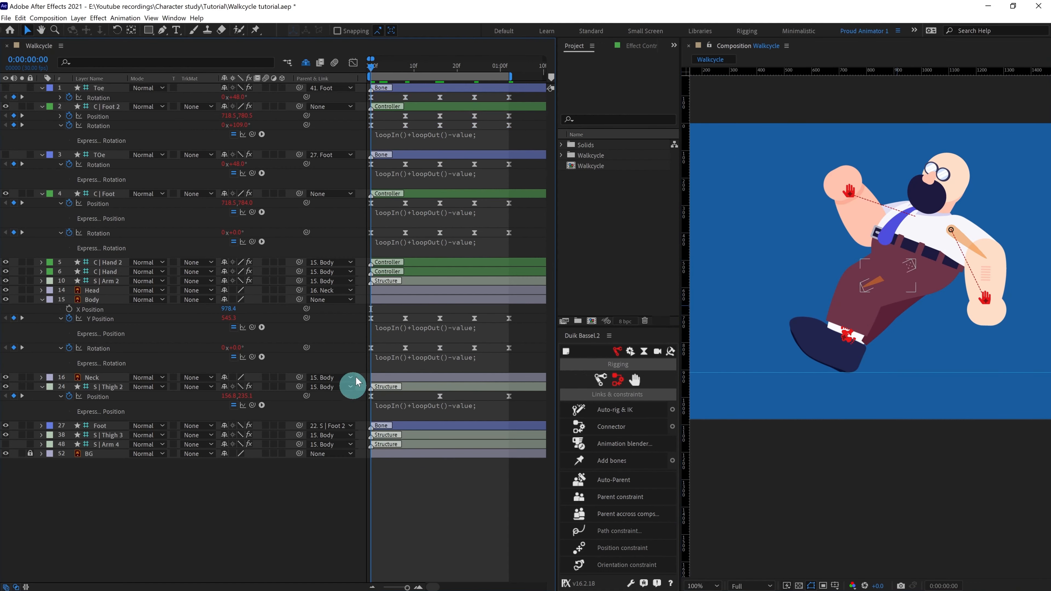
- Keyframe the Position of S | Thigh 3 at frame 0 and move the thigh to 148.9, 236.8
left_click(110, 437)
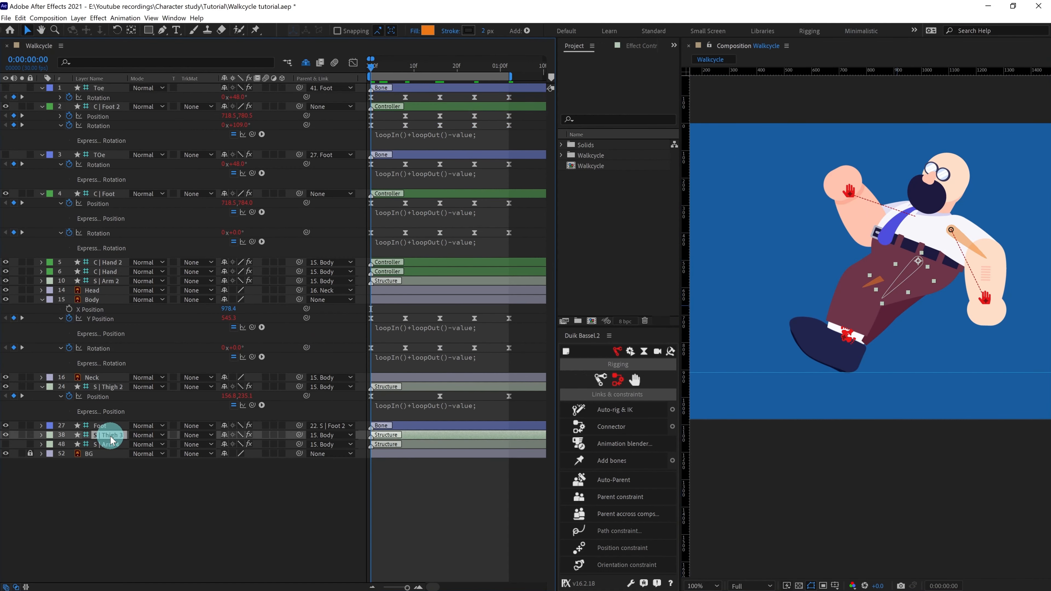
key("p")
left_click(69, 444)
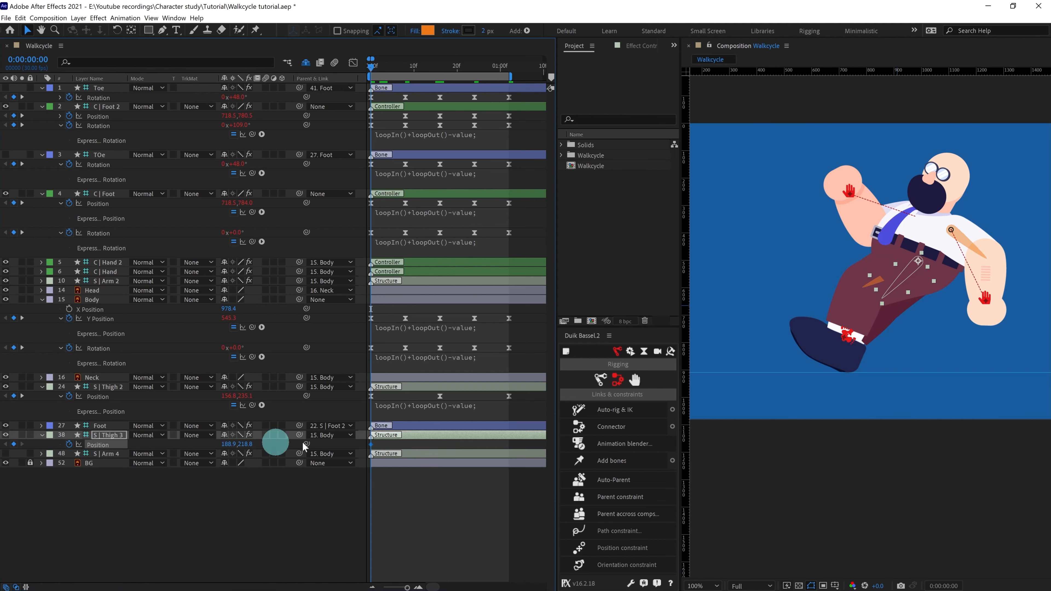
scroll(870, 329, "up", 2)
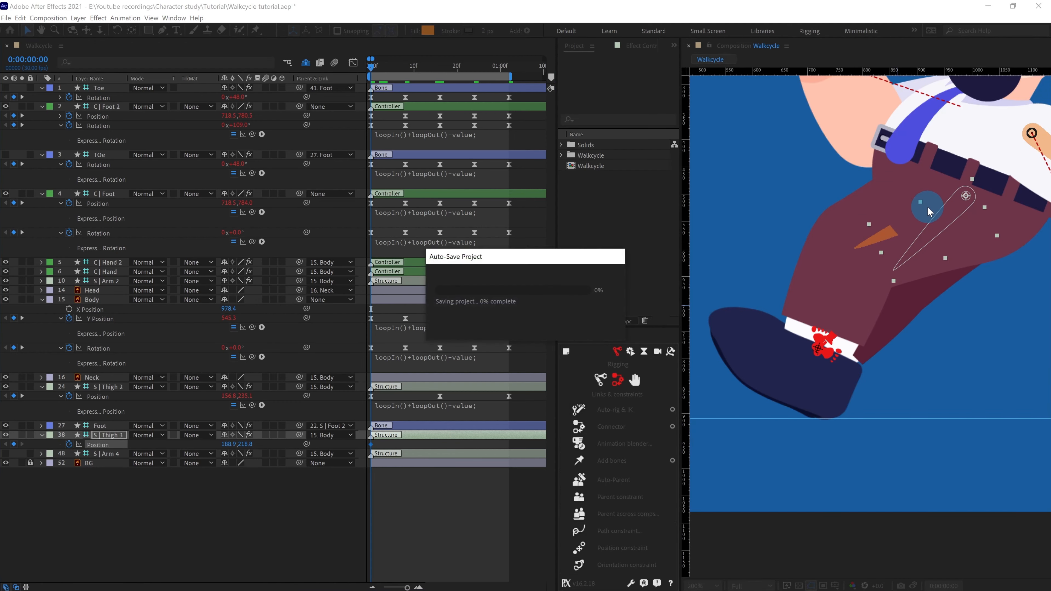
left_click_drag(957, 200, 936, 211)
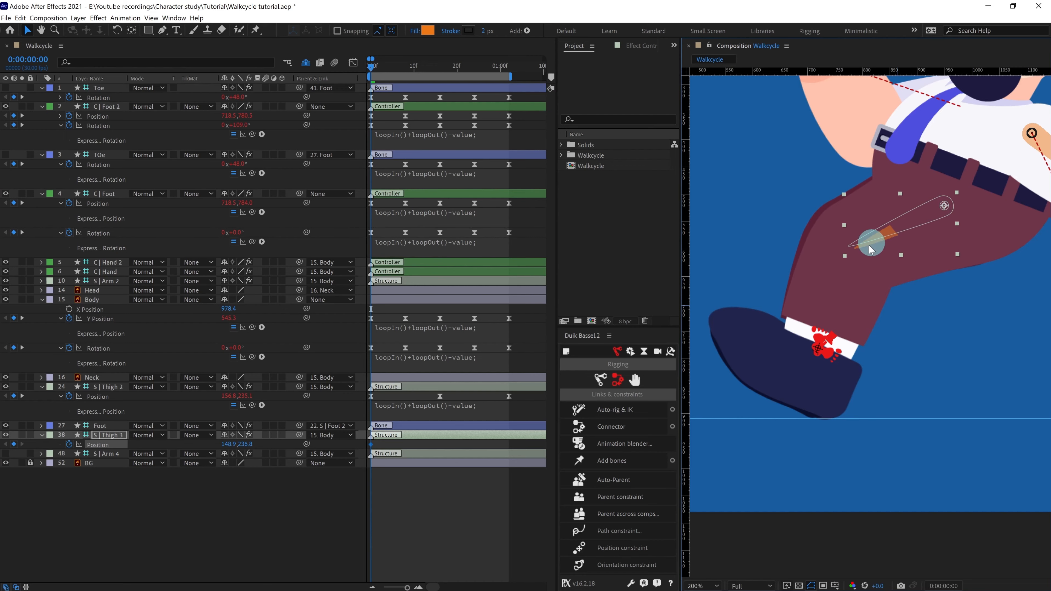
- Move S | Thigh 3 to 233.4, 234.3 at frame 16 and copy its frame 0 Position keyframe to frame 32
left_click(440, 69)
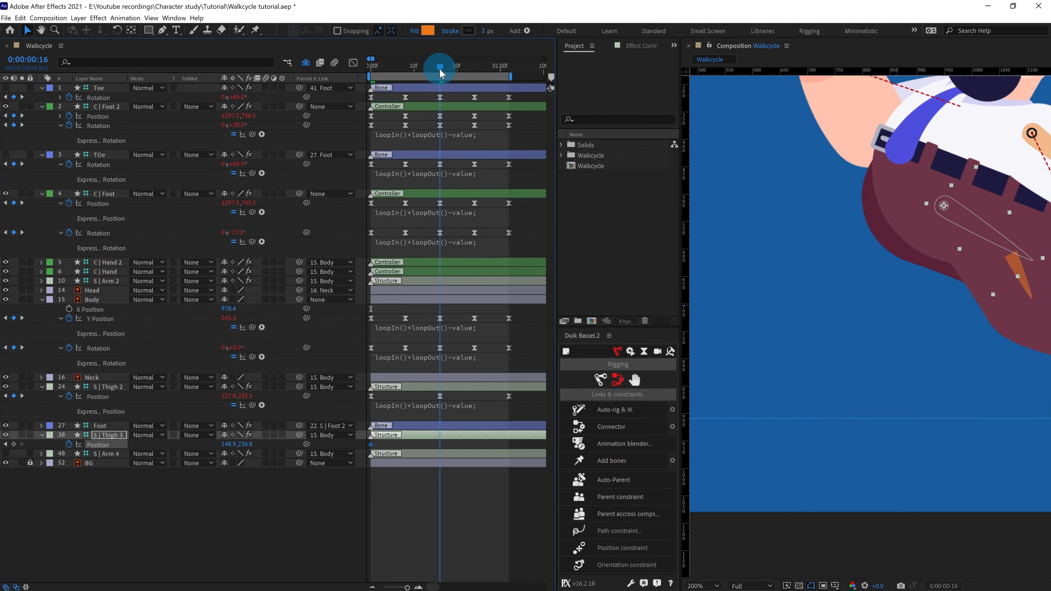
left_click_drag(967, 232, 883, 224)
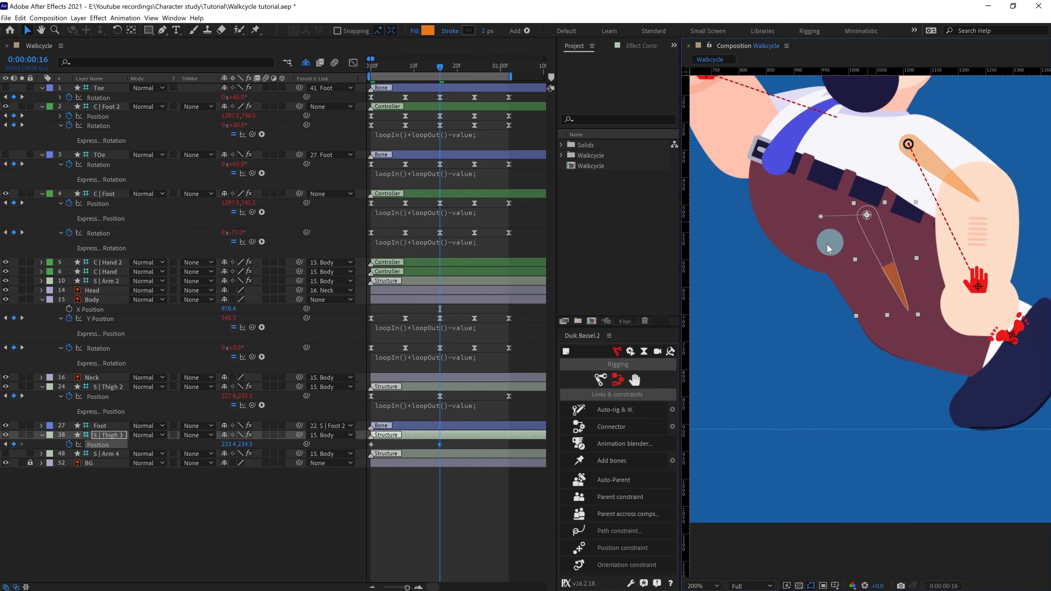
left_click_drag(507, 74, 508, 72)
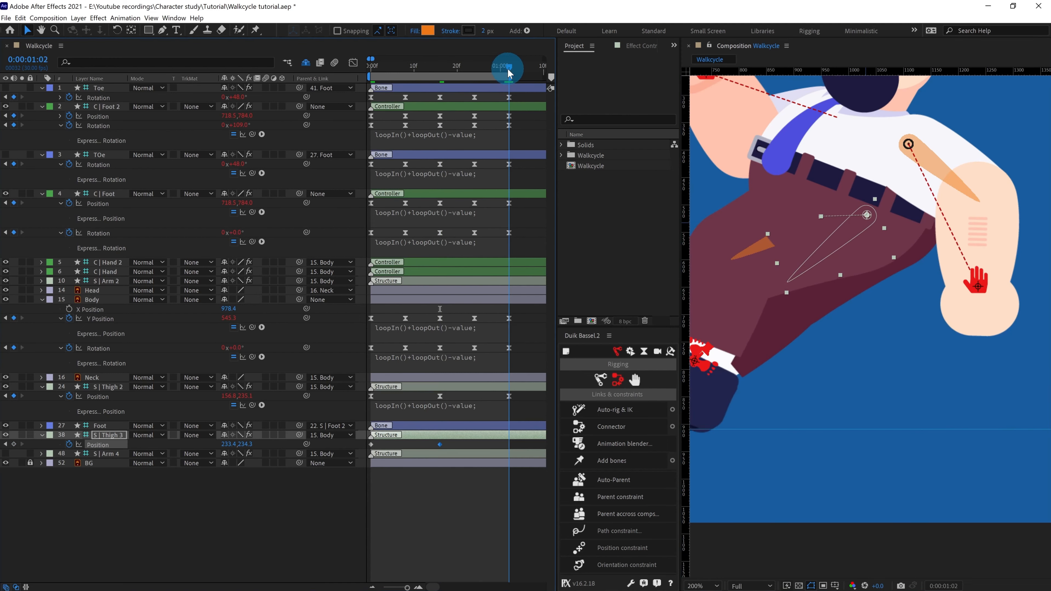
left_click_drag(380, 442, 352, 451)
key("ctrl+c")
key("ctrl+v")
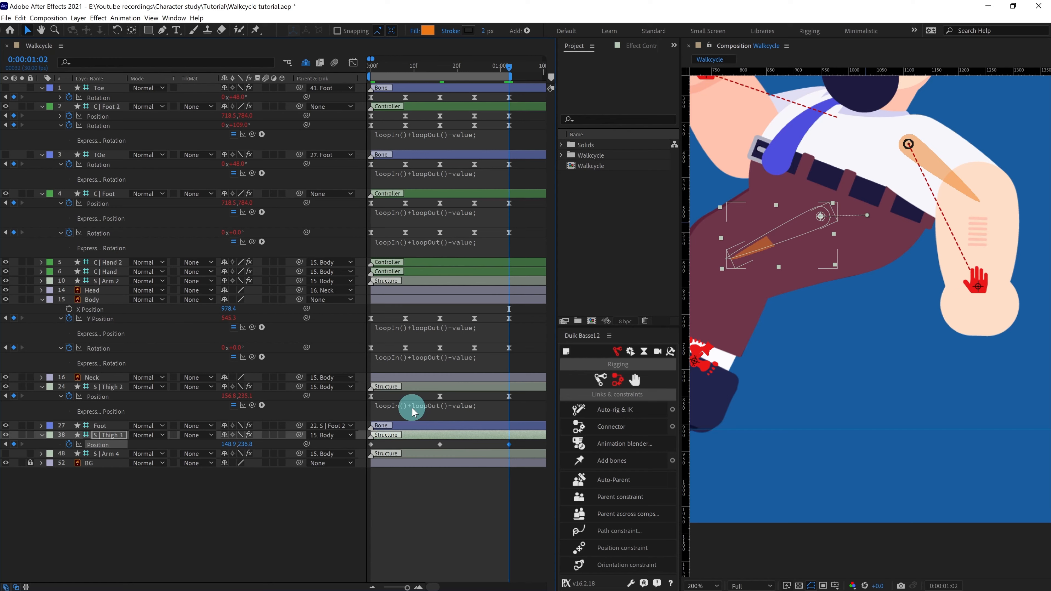
- Give the S | Thigh 3 Position the expression loopIn()+loopOut()-value; and easy-ease all its keyframes
left_click(413, 410)
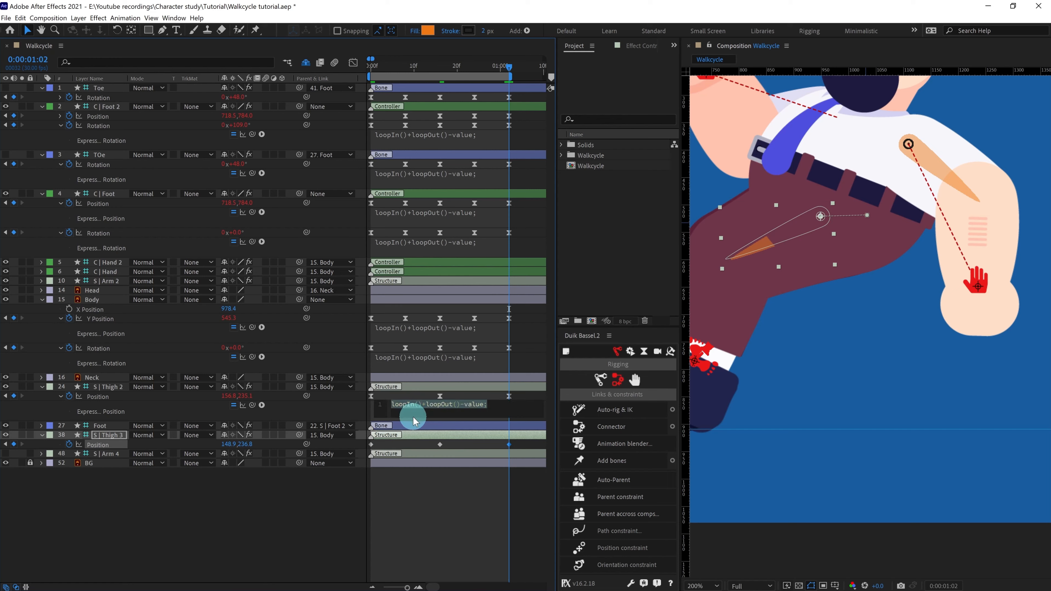
left_click(70, 445, "alt")
key("ctrl+v")
left_click_drag(516, 445, 348, 452)
key("F9")
left_click(423, 467)
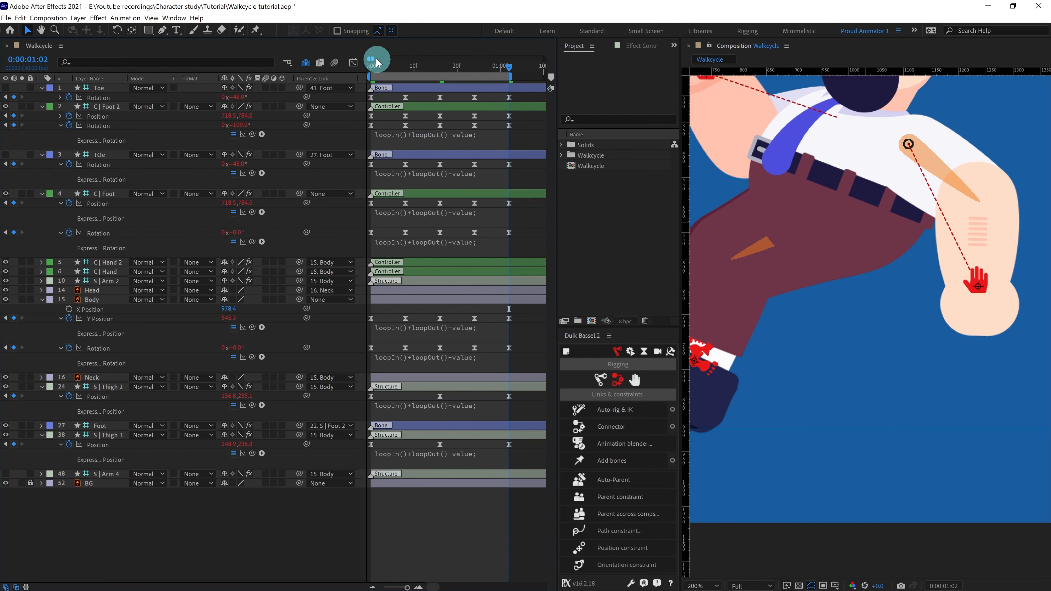
- At frame 2, set the C | Foot Rotation to -21.7° and the TOe bone's Rotation to 0°
left_click(367, 67)
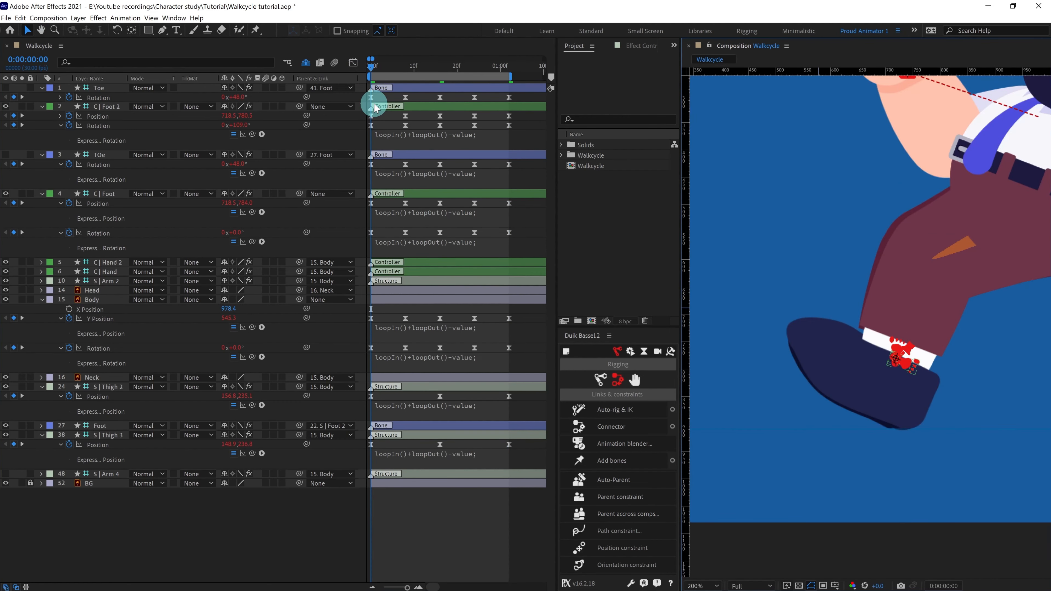
key("space")
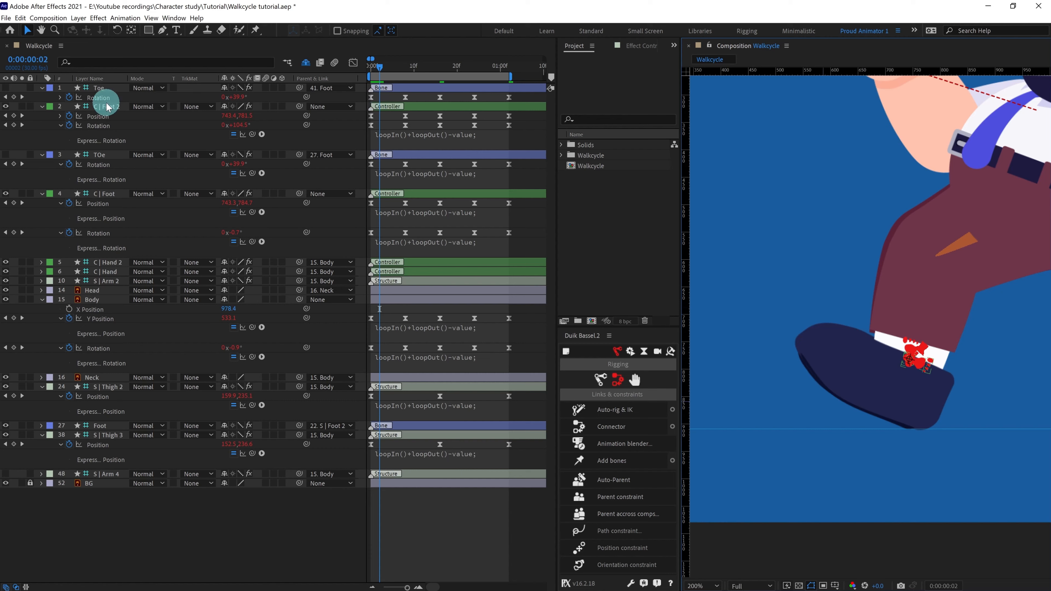
left_click(107, 196)
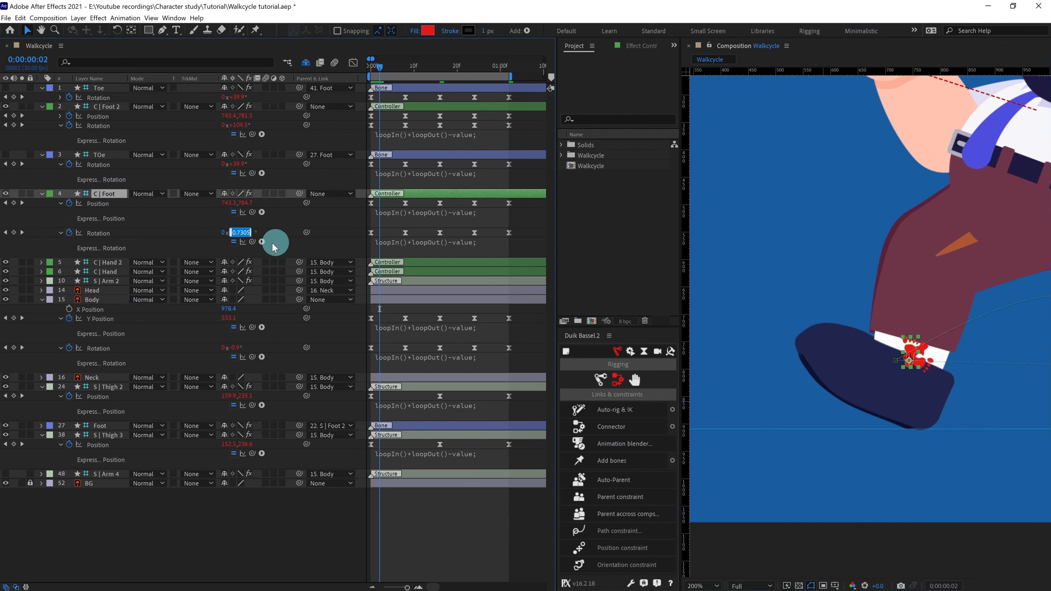
left_click_drag(234, 231, 225, 233)
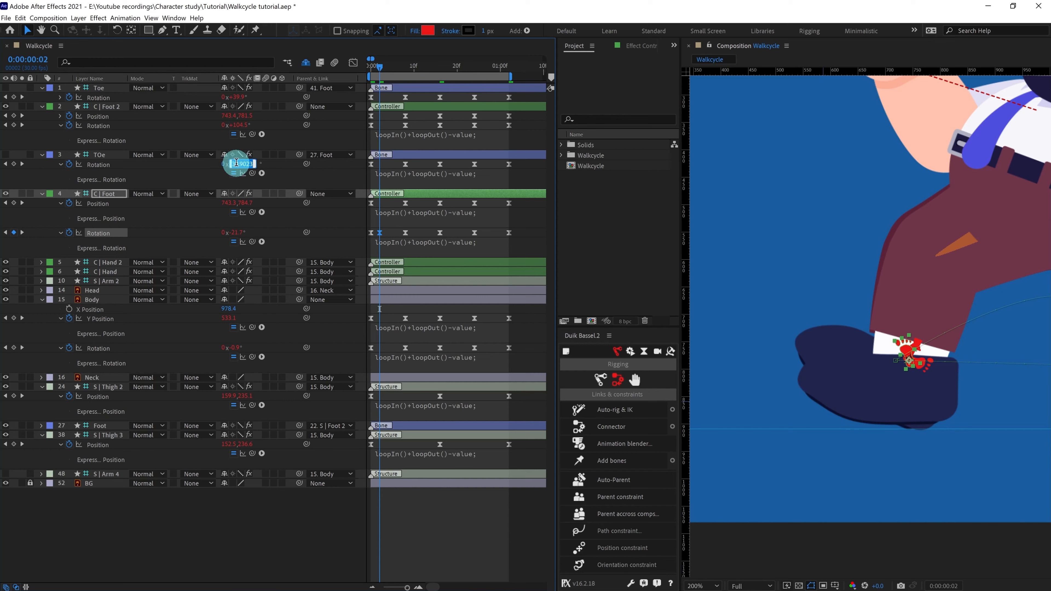
type("0")
key("Return")
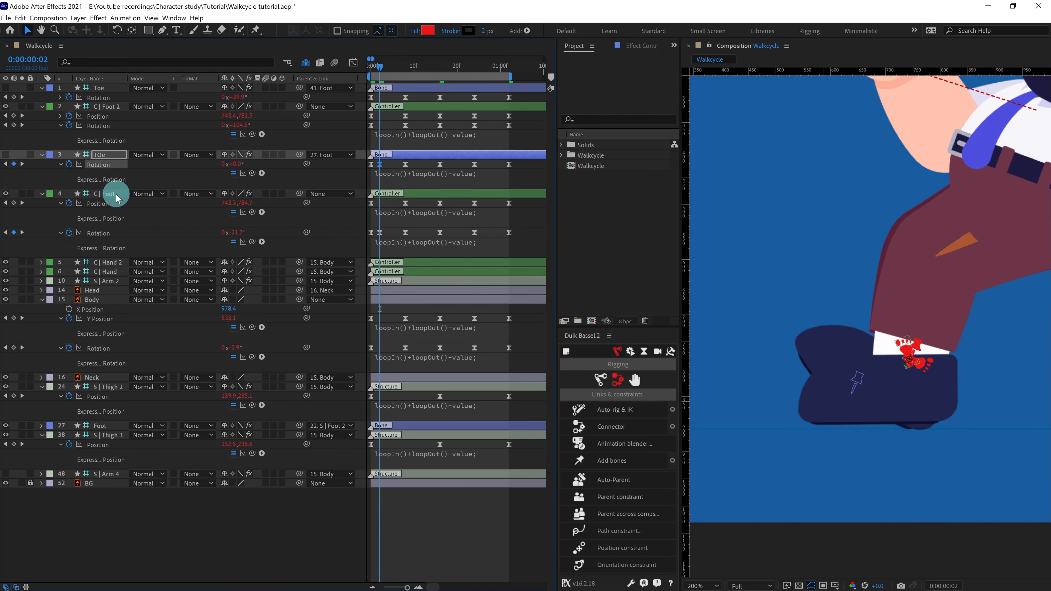
- Nudge C | Foot down to a Y position of 792.2 at frame 2 so the sole meets the ground line
left_click(116, 194)
key("Down")
key("Down")
key("Down")
key("Down")
key("Down")
key("Down")
key("Down")
key("Down")
key("Down")
key("Down")
key("Down")
key("Down")
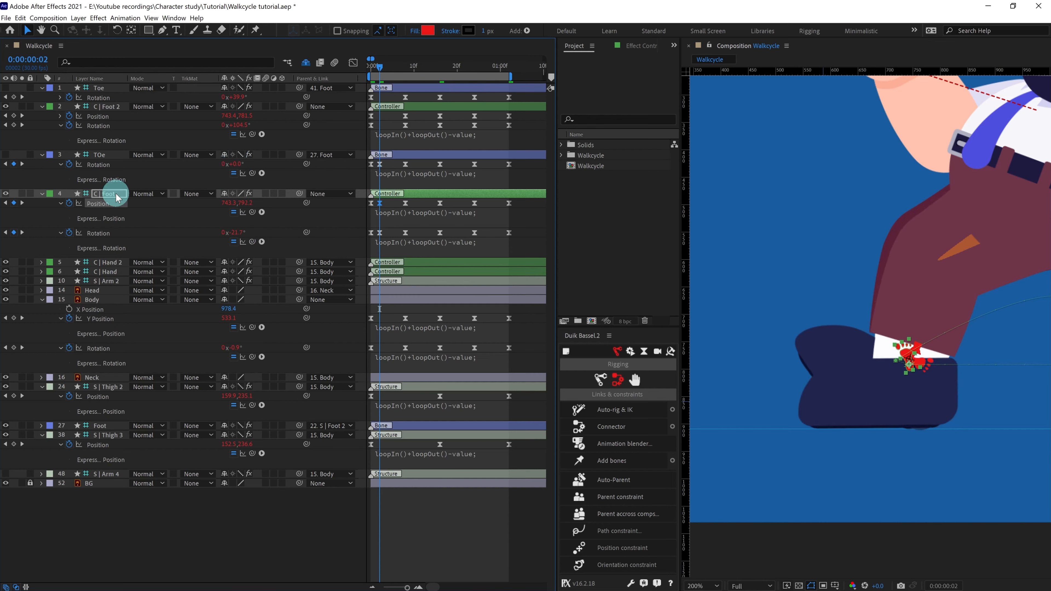
- Step from frame 2 to frame 8 to check the foot's ground contact at the C | Foot and TOe keyframes
key("space")
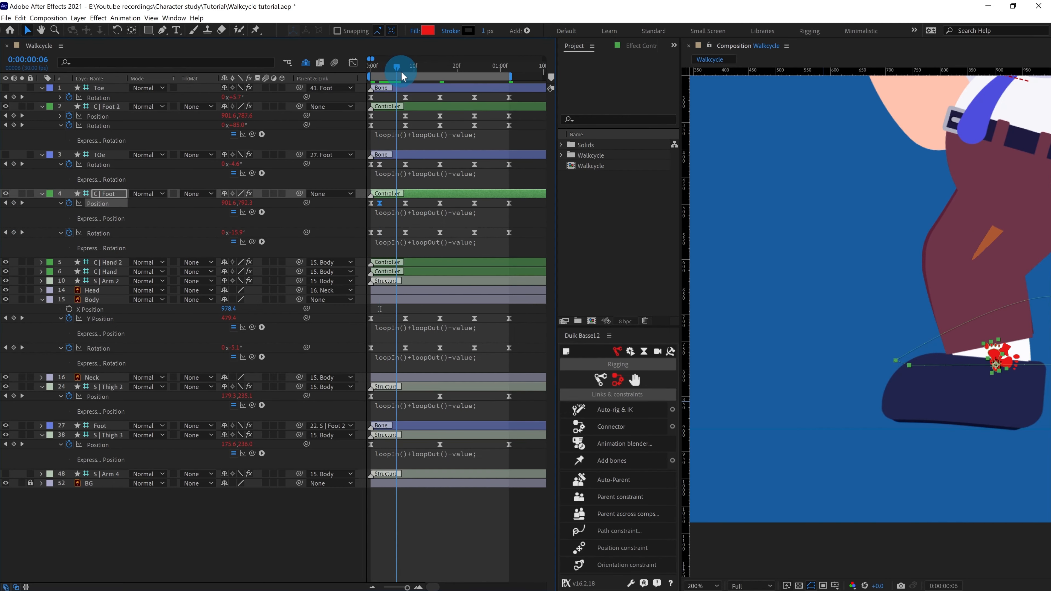
key("space")
key("k")
left_click(383, 166)
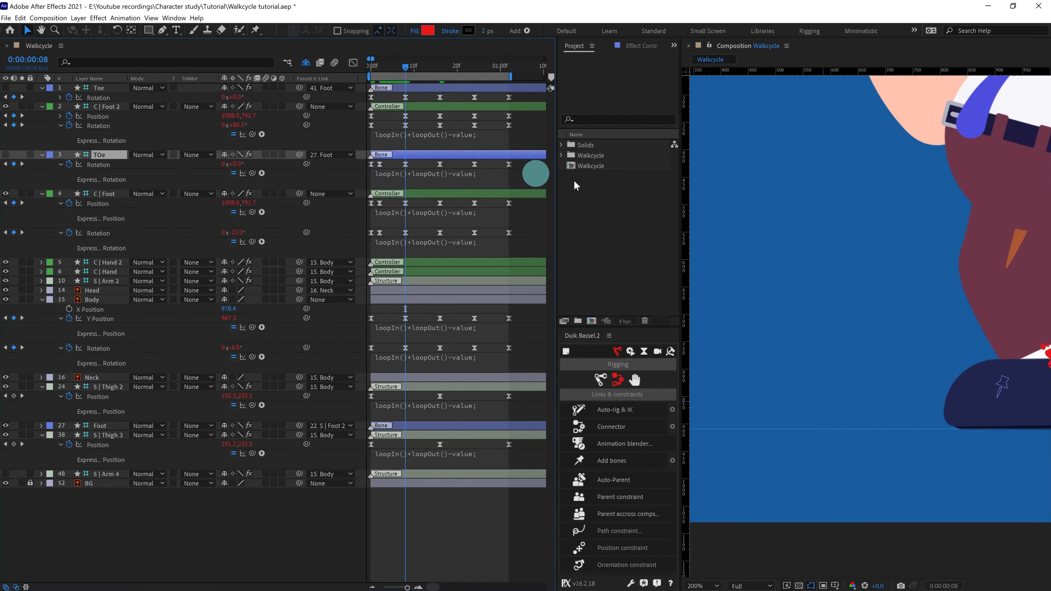
scroll(817, 303, "down", 1)
left_click_drag(409, 169, 380, 244)
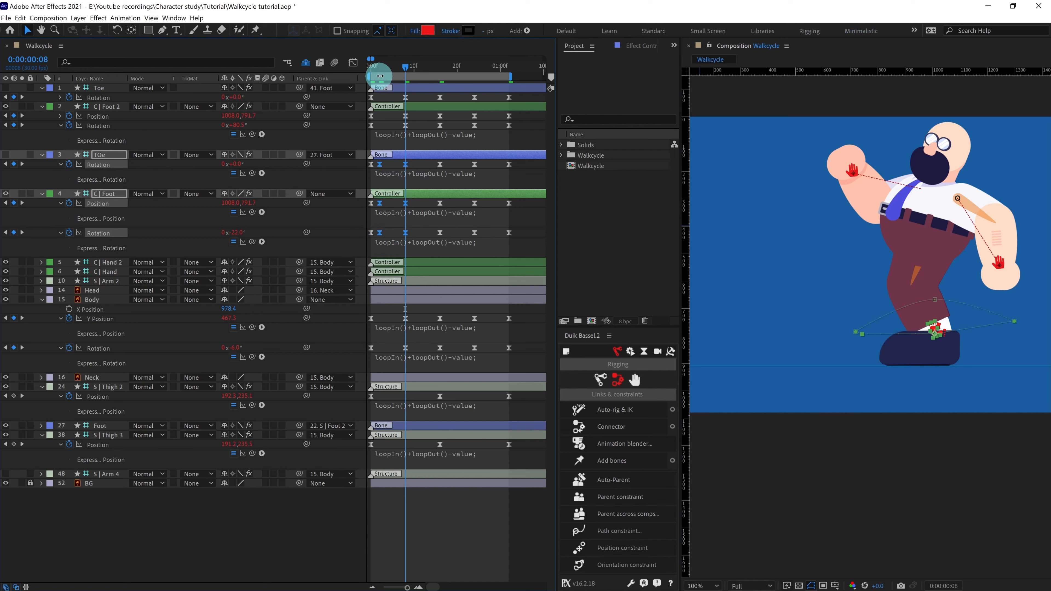
- Copy the TOe bone's 0° Rotation keyframe from frame 8 to frame 11
left_click(394, 66)
left_click_drag(396, 68, 419, 69)
left_click(428, 165)
scroll(856, 295, "up", 1)
left_click_drag(887, 290, 747, 228)
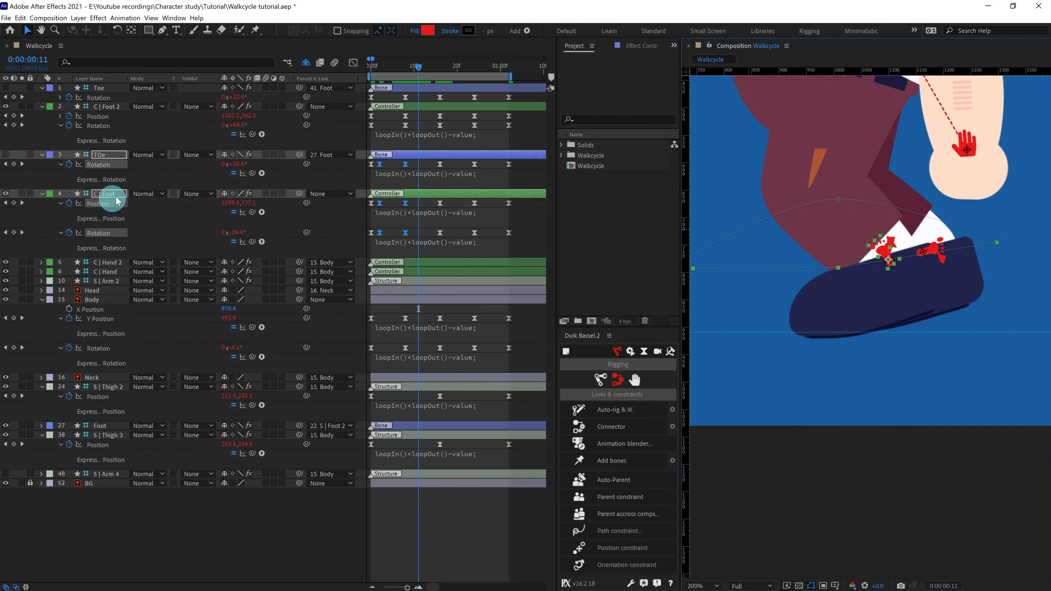
mouse_move(418, 232)
left_mouse_down()
mouse_move(396, 242)
mouse_move(416, 243)
left_mouse_up()
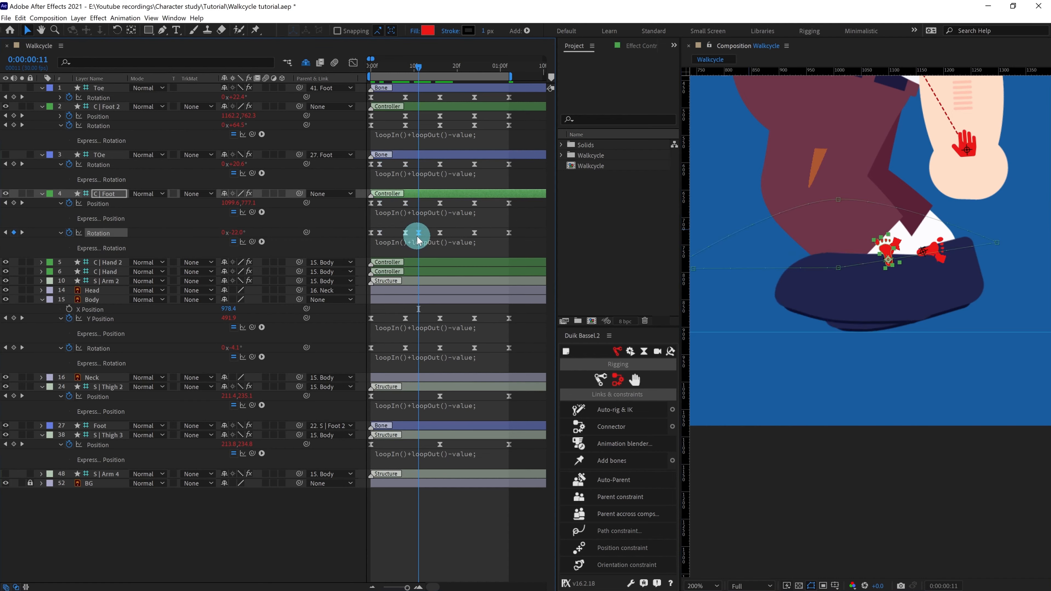
key("ctrl+z")
left_click(417, 163)
left_click_drag(417, 163, 393, 171)
key("ctrl+c")
key("ctrl+v")
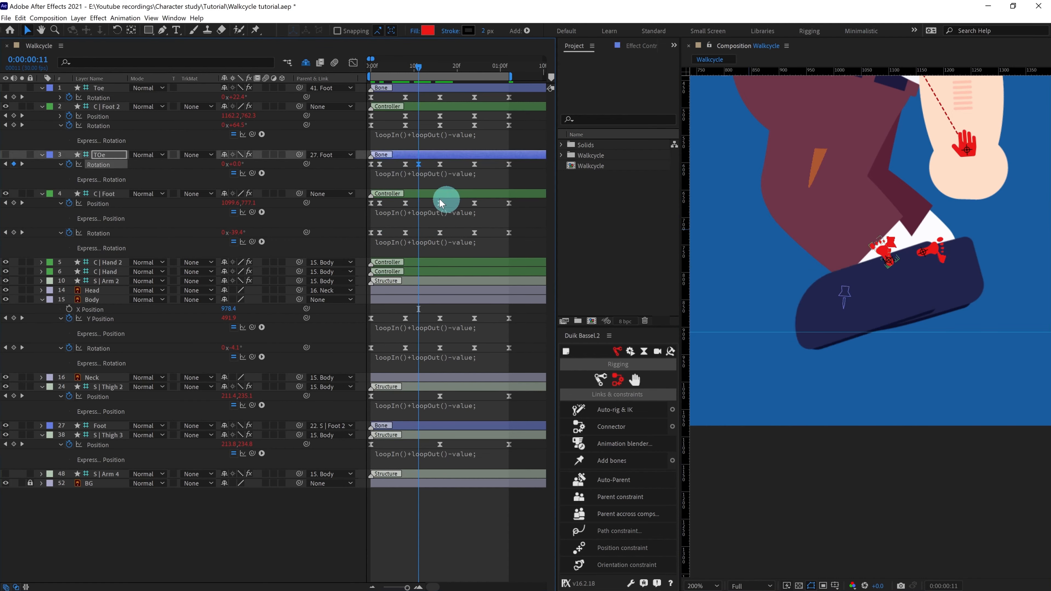
- At frame 11, set the C | Foot Rotation to -23.4° and nudge its Position to 1099.6, 788.1 on the ground line
left_click_drag(235, 232, 250, 232)
left_click(427, 193)
key("Down")
key("Down")
key("Down")
key("Down")
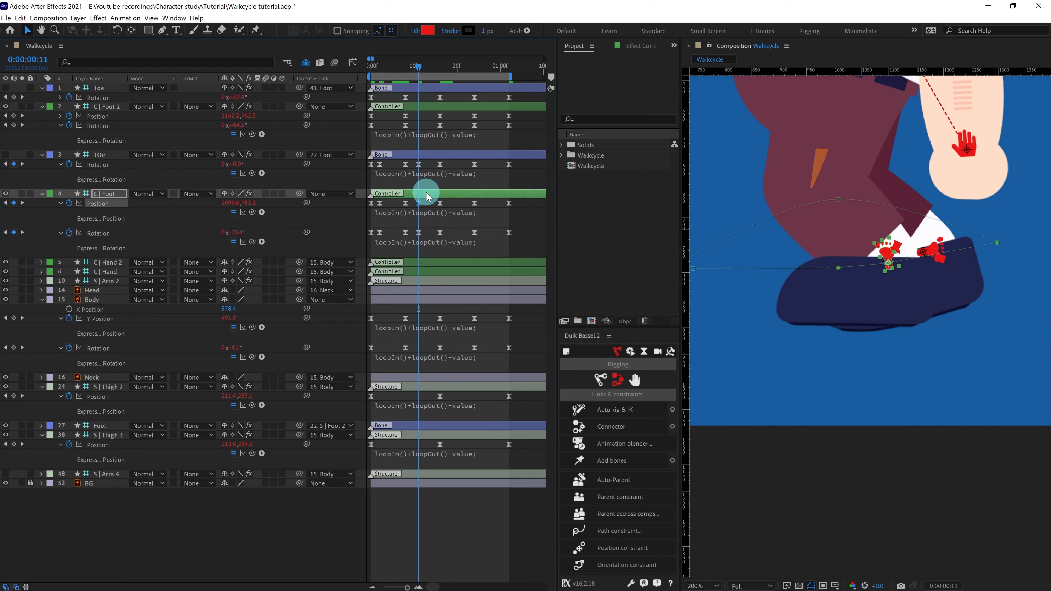
key("Down")
key("Down")
key("Down")
key("Down")
key("Down")
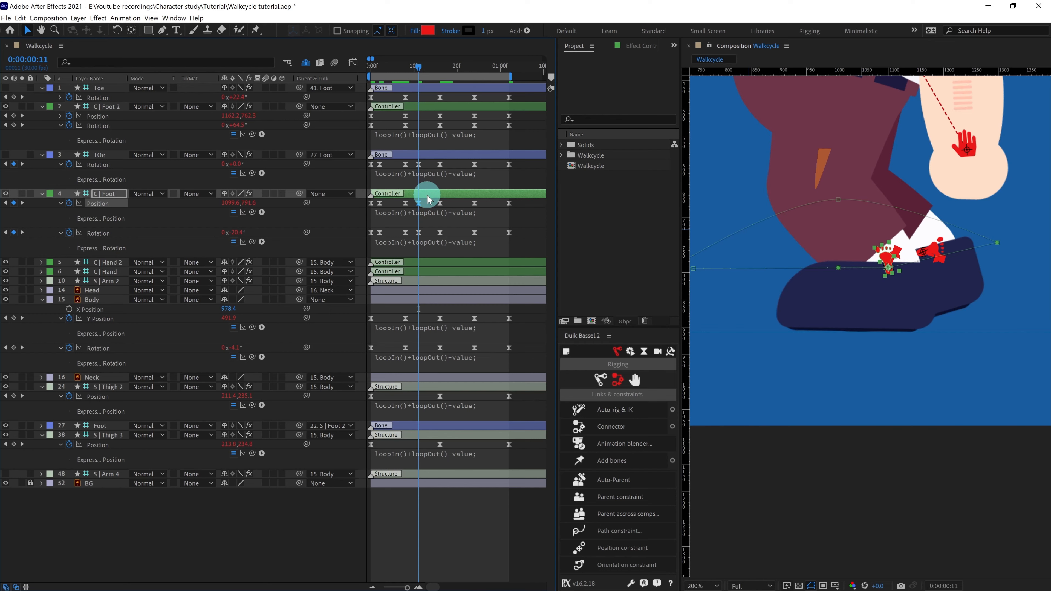
key("Down")
left_click(234, 242)
key("Down")
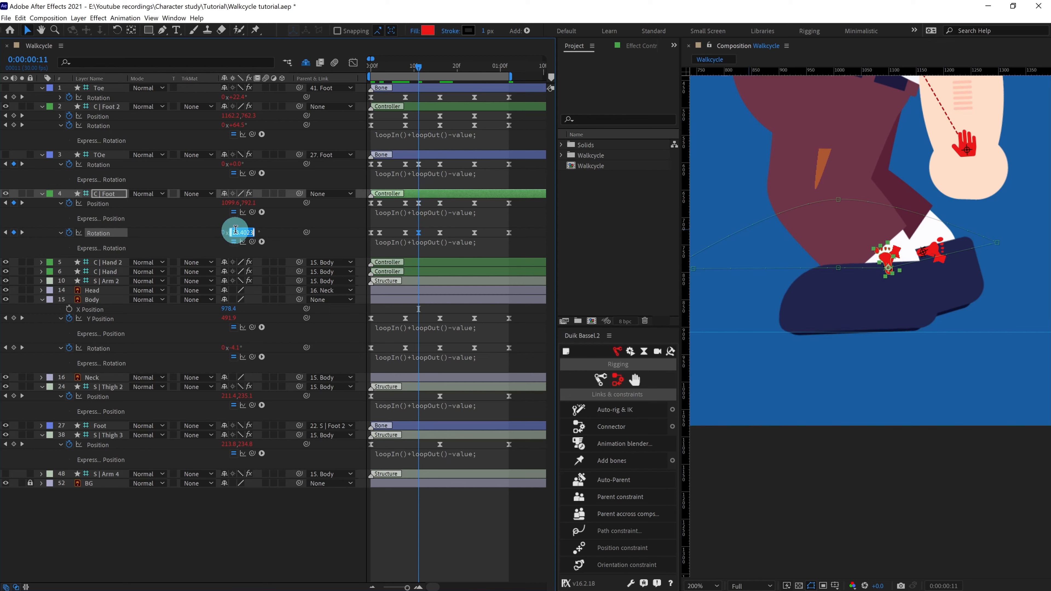
left_click(116, 201)
key("Up")
key("Up")
key("Up")
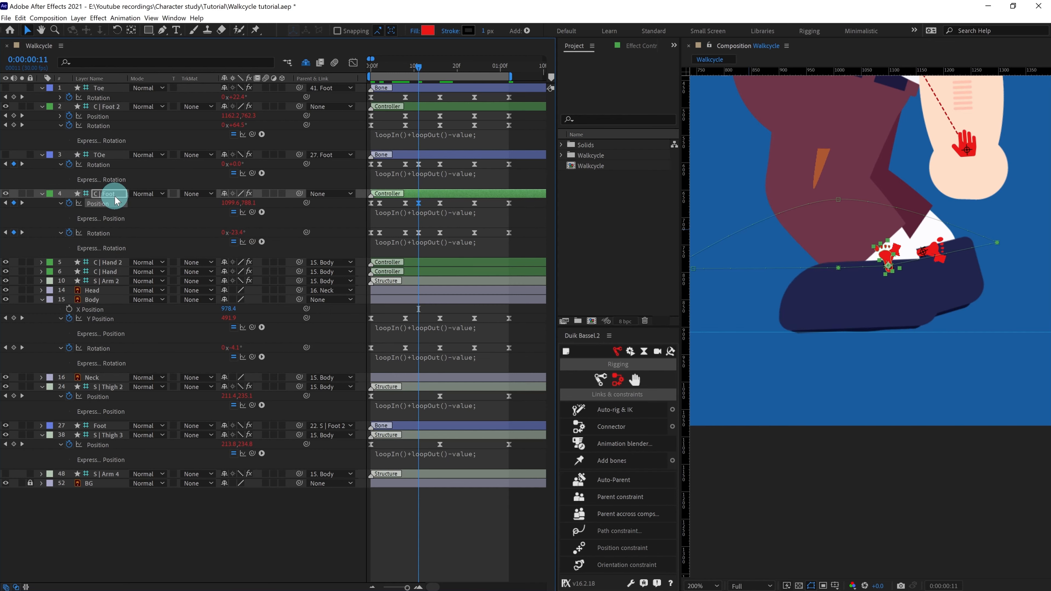
- Keyframe the C | Foot Position as 1252.0, 746.3 at frame 14, 1152.2, 772.7 at frame 12 and 1205.7, 753.4 at frame 13
left_click(431, 66)
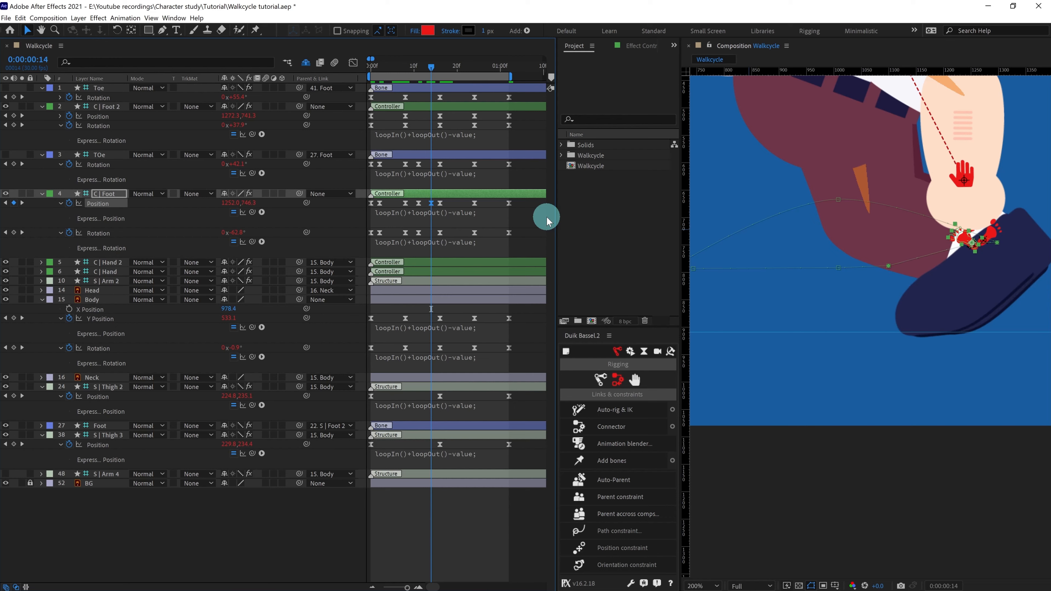
key("Page_Up")
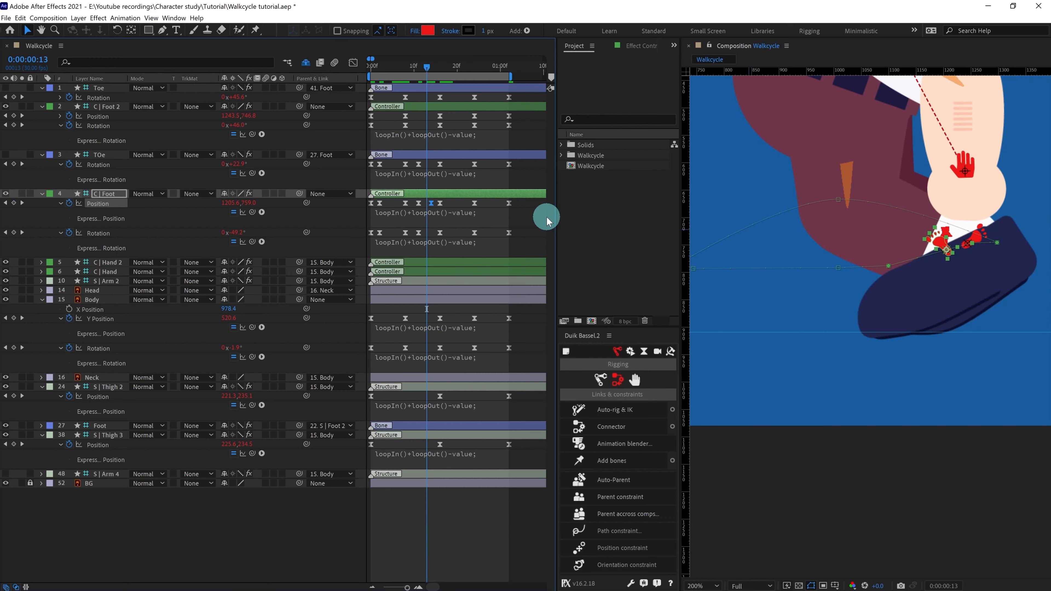
key("Page_Up")
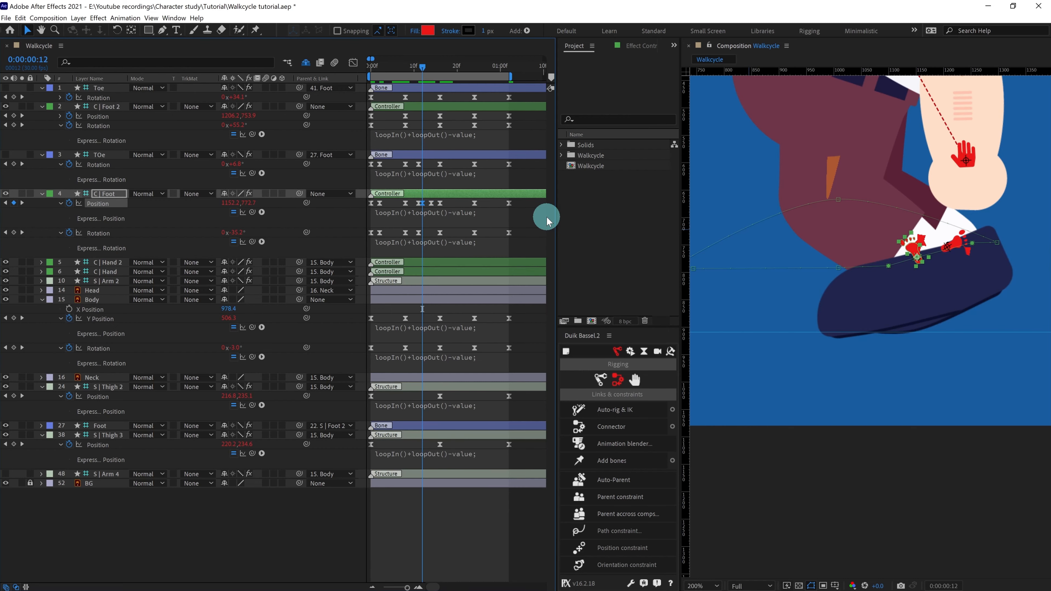
key("Page_Down")
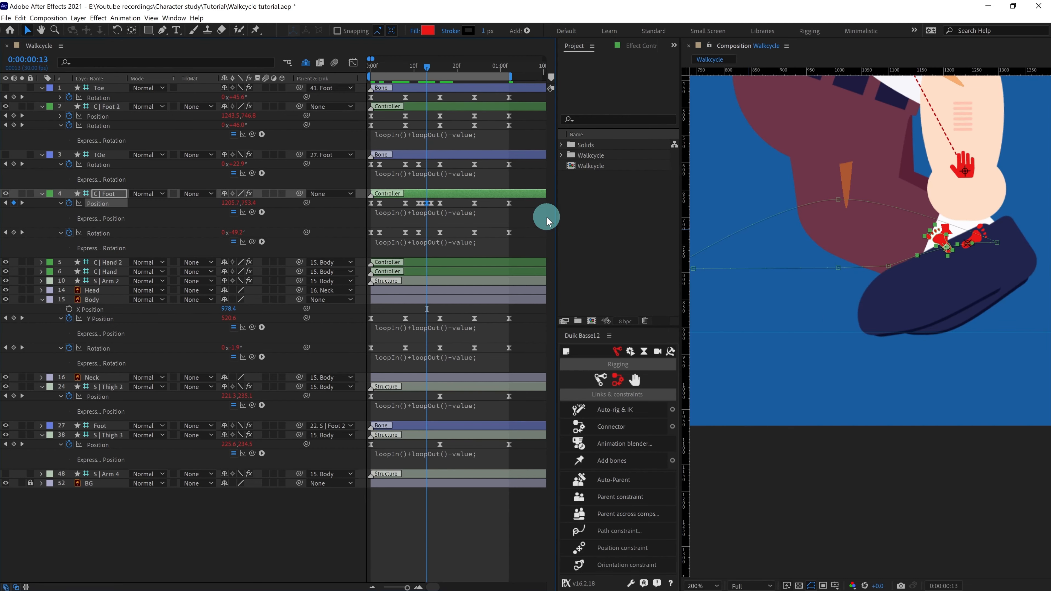
- Keyframe the C | Foot Position as 1285.2, 745.2 at frame 15 to keep the foot on the ground line
key("Page_Down")
key("Page_Down")
key("Up")
scroll(750, 236, "down", 1)
left_click_drag(749, 238, 724, 246)
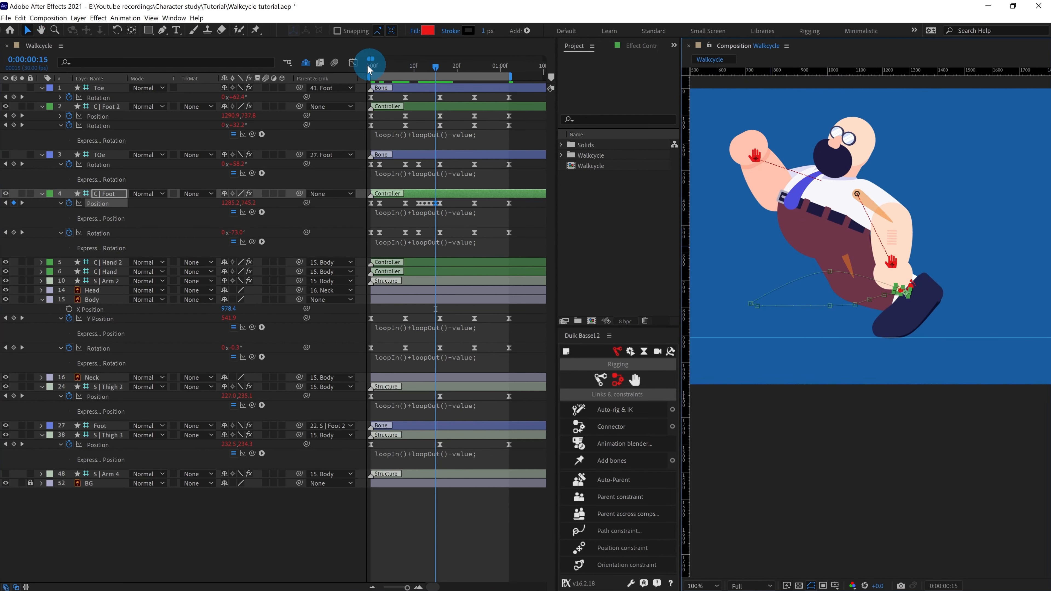
- At frame 2, keyframe the Toe Rotation at 0° and reduce the C | Foot 2 Rotation to level the second foot
left_click(371, 65)
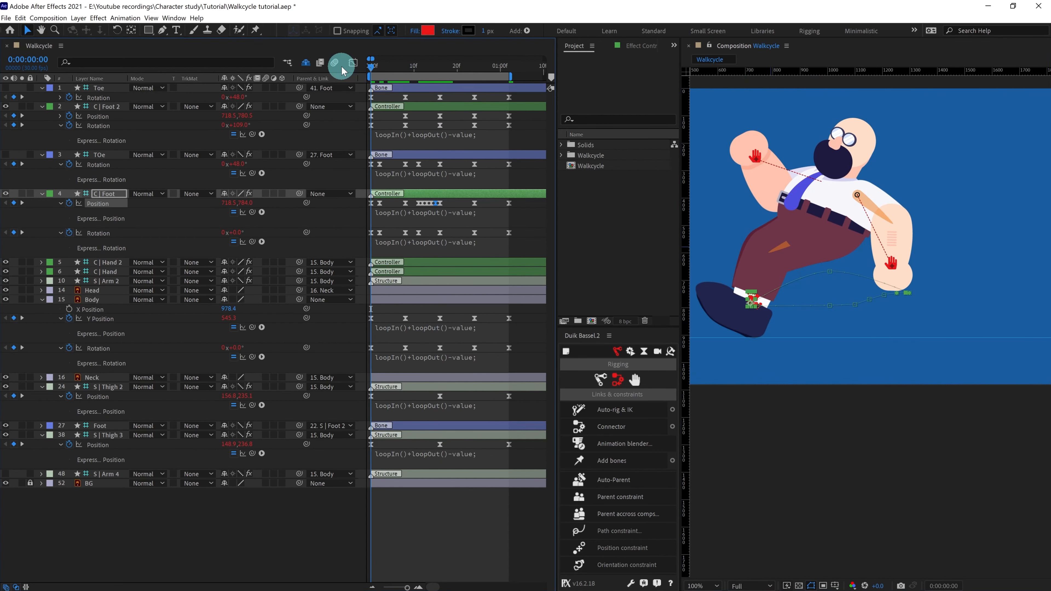
key("k")
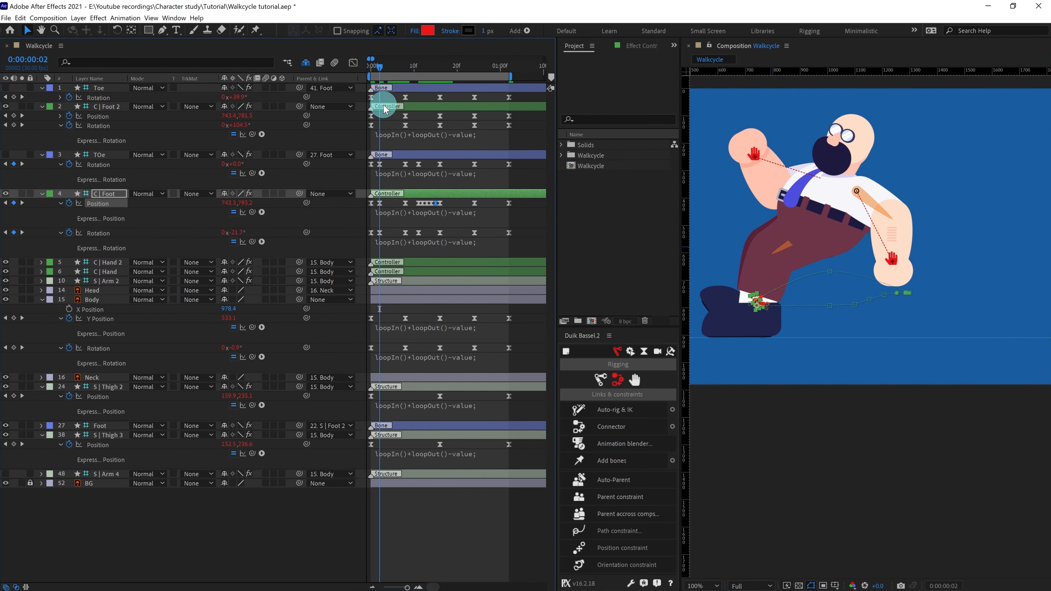
left_click(384, 105)
scroll(778, 209, "up", 1)
left_click_drag(771, 208, 876, 180)
left_click_drag(238, 125, 219, 125)
left_click(237, 98)
type("0")
key("Return")
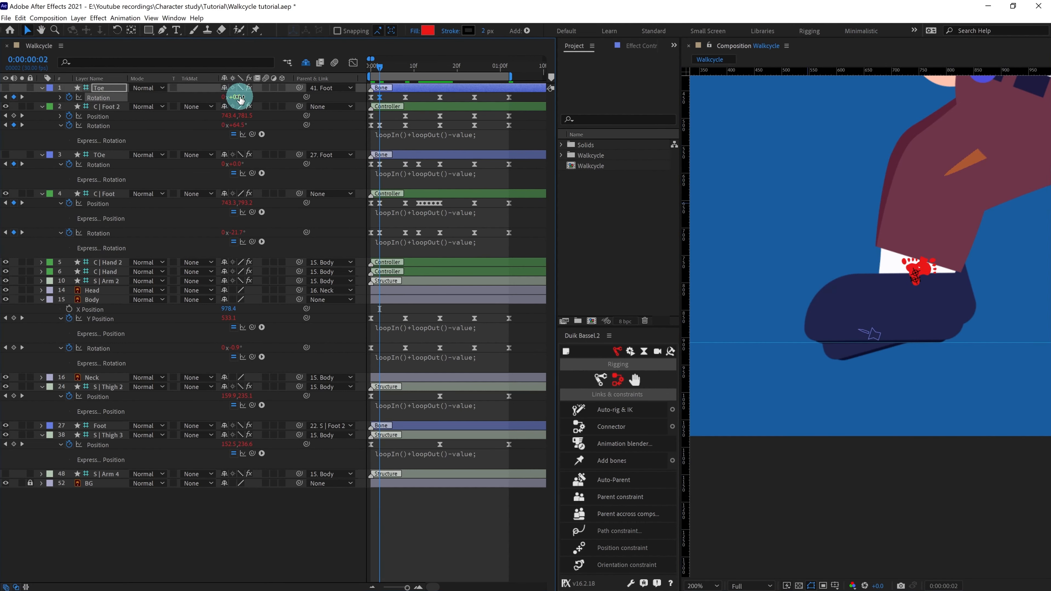
- Set the C | Foot 2 Rotation to 79.5° and nudge its Position to 743.4, 789.5 at frame 2
left_click(240, 125)
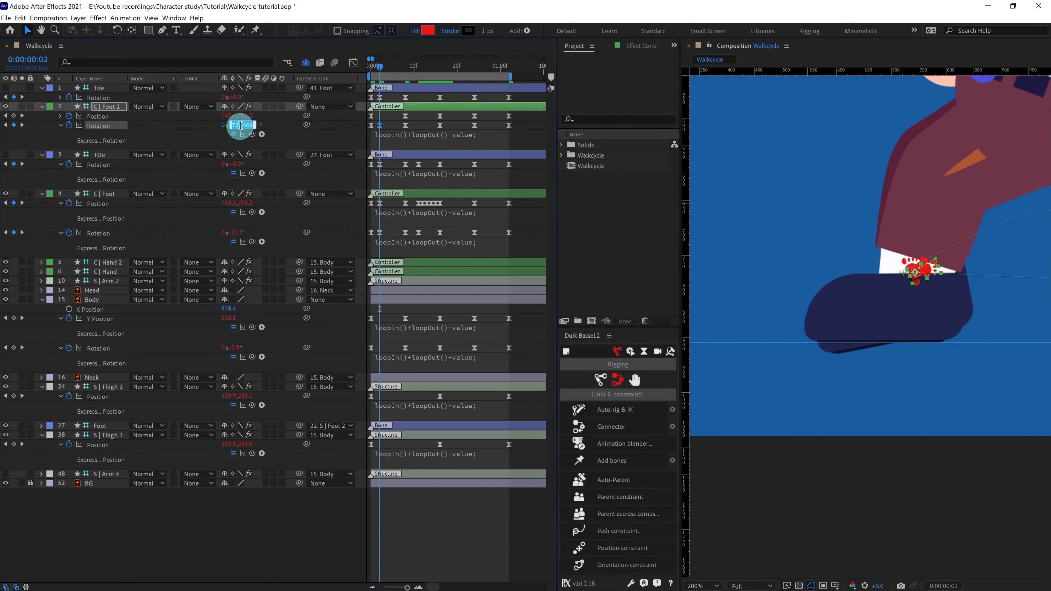
key("Up")
key("Up")
key("Up")
key("Up")
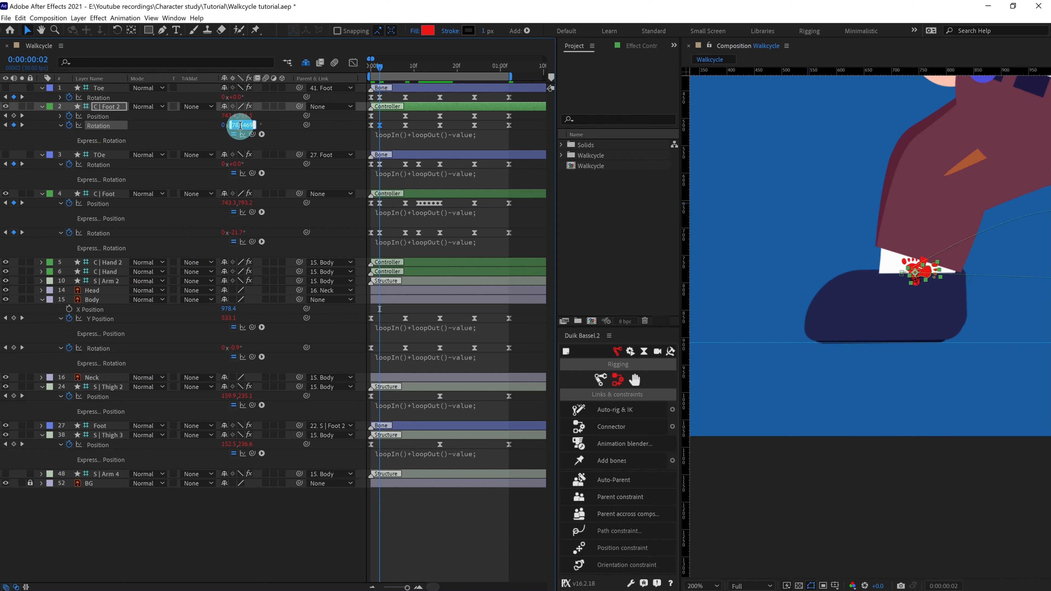
left_click(111, 108)
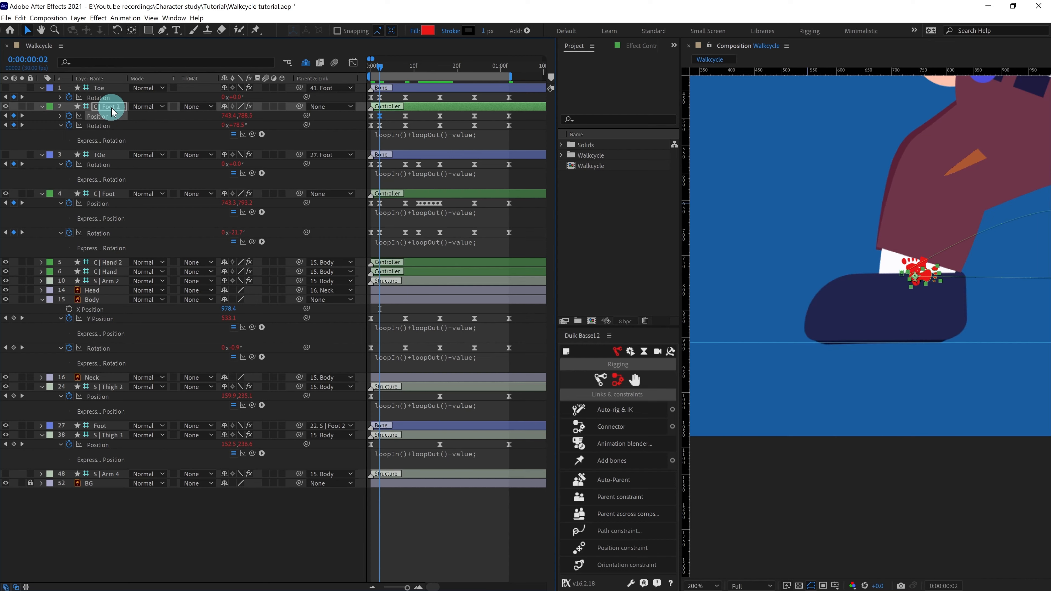
left_click(238, 125)
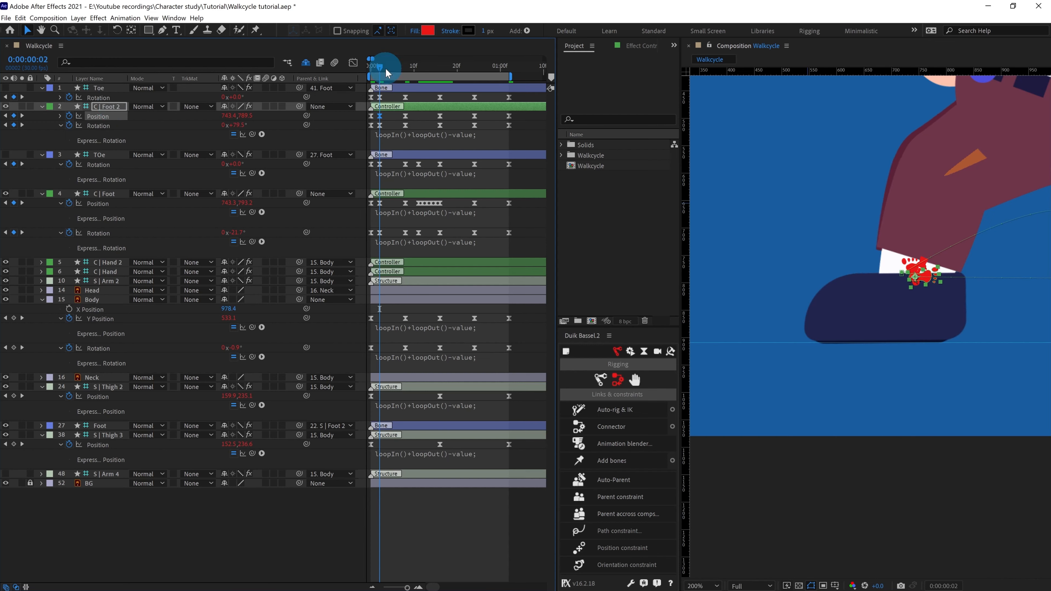
- Keyframe the Toe bone's Rotation at 0° at frame 11
mouse_move(386, 71)
left_mouse_down()
mouse_move(397, 68)
mouse_move(388, 70)
left_mouse_up()
left_click_drag(413, 110, 377, 132)
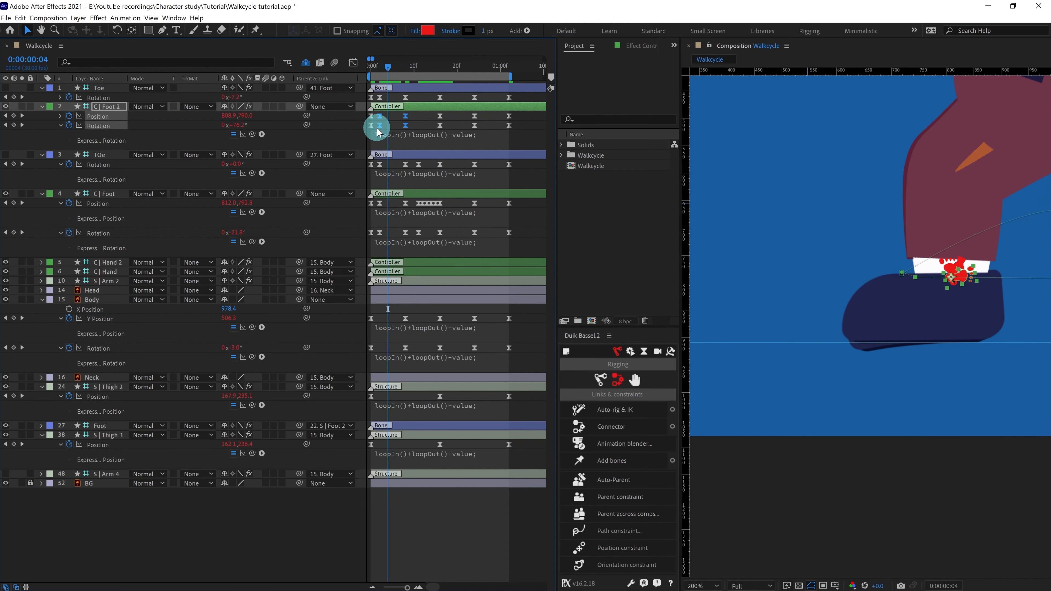
left_click_drag(413, 96, 416, 69)
key("h")
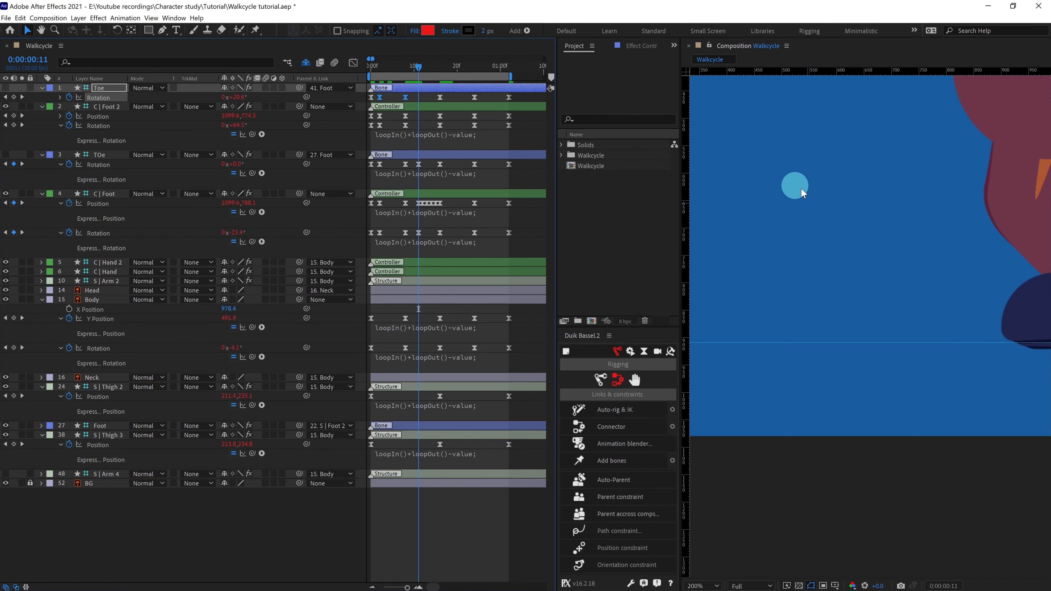
left_click_drag(793, 186, 685, 179)
left_click(429, 98)
left_click(428, 89)
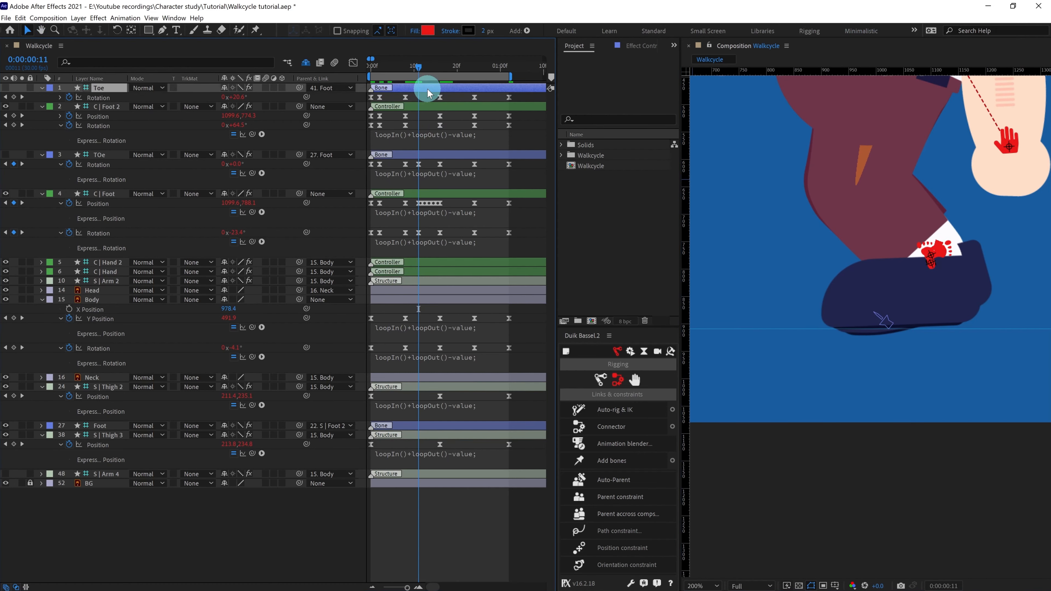
- At frame 11, keyframe the C | Foot 2 Rotation at 80.5° and its Position at 1099.6, 789.8
left_click(242, 125)
left_click(406, 125)
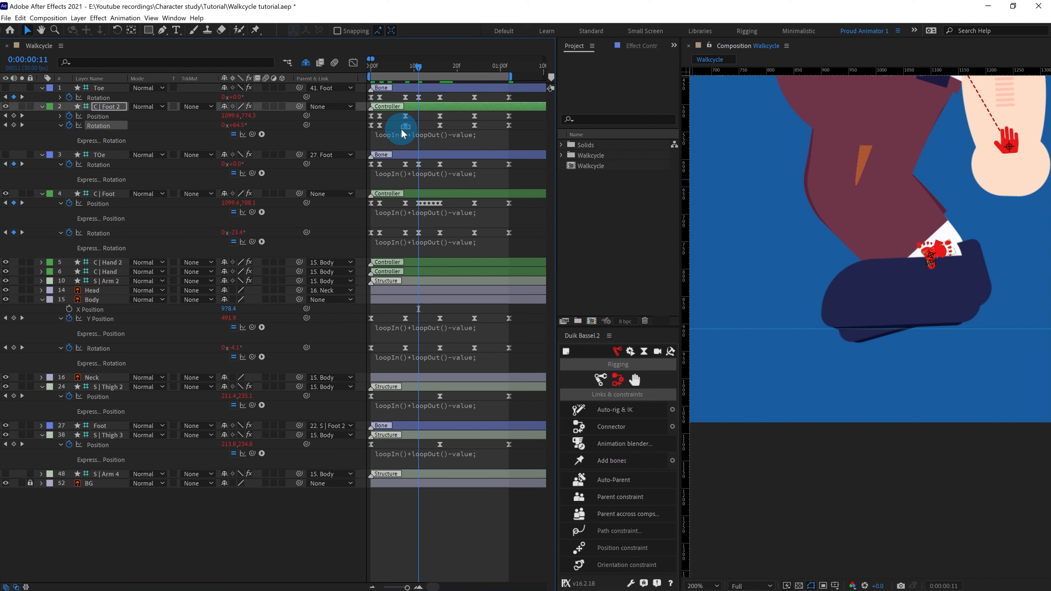
left_click(406, 125, "shift")
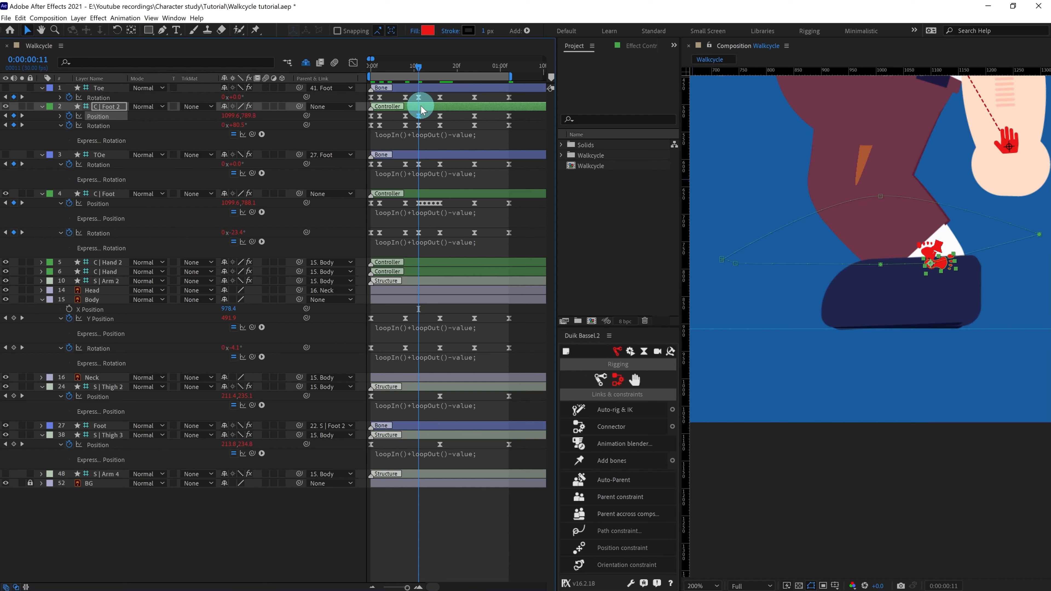
- Keyframe the C | Foot 2 Position as 1205.3, 768.3 at frame 13 and 1284.7, 742.9 at frame 15
left_click(427, 66)
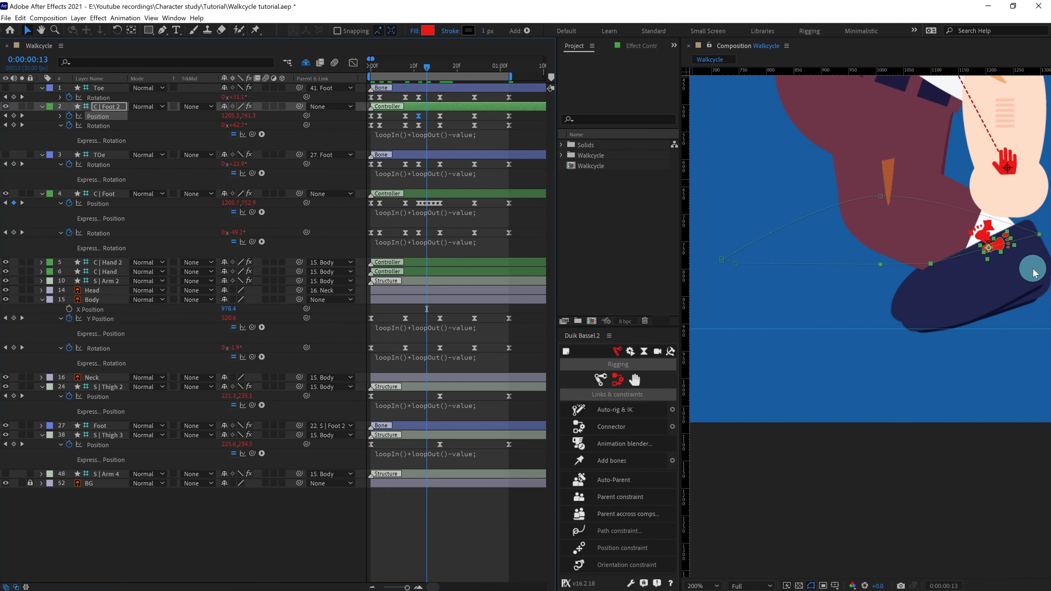
scroll(1035, 272, "down", 1)
left_click_drag(1033, 272, 1009, 275)
left_click(112, 109)
key("Down")
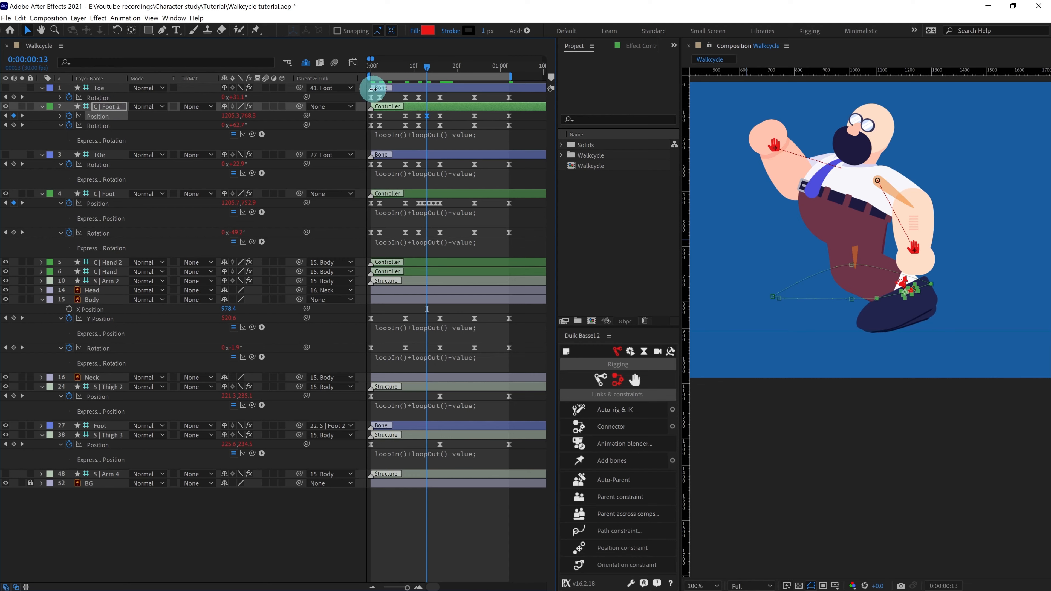
key("Page_Down")
key("Page_Down")
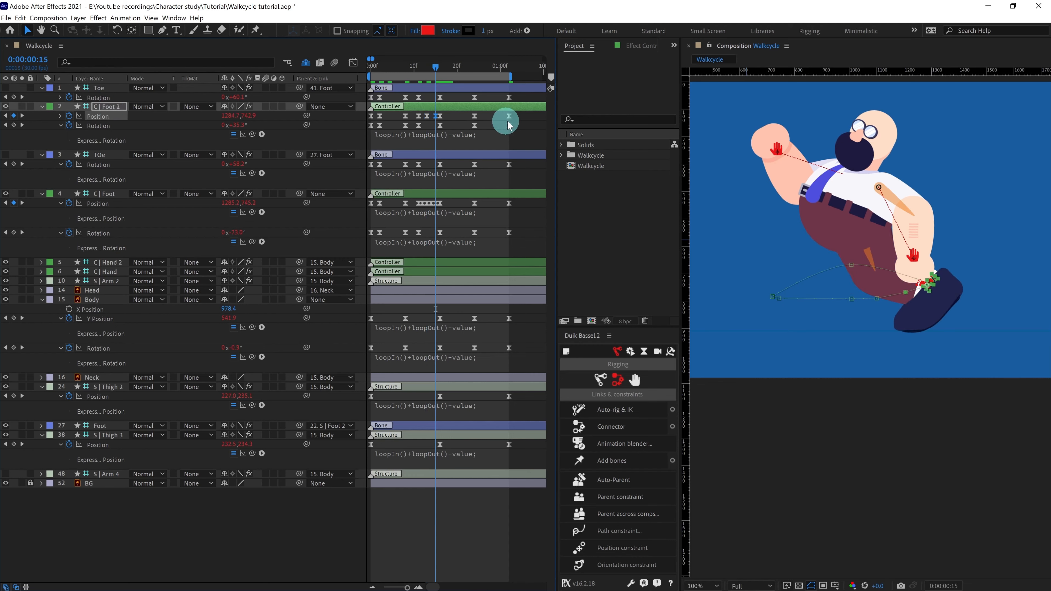
- Select all Toe and C | Foot 2 keyframes and set the current time to frame 16
left_click(369, 67)
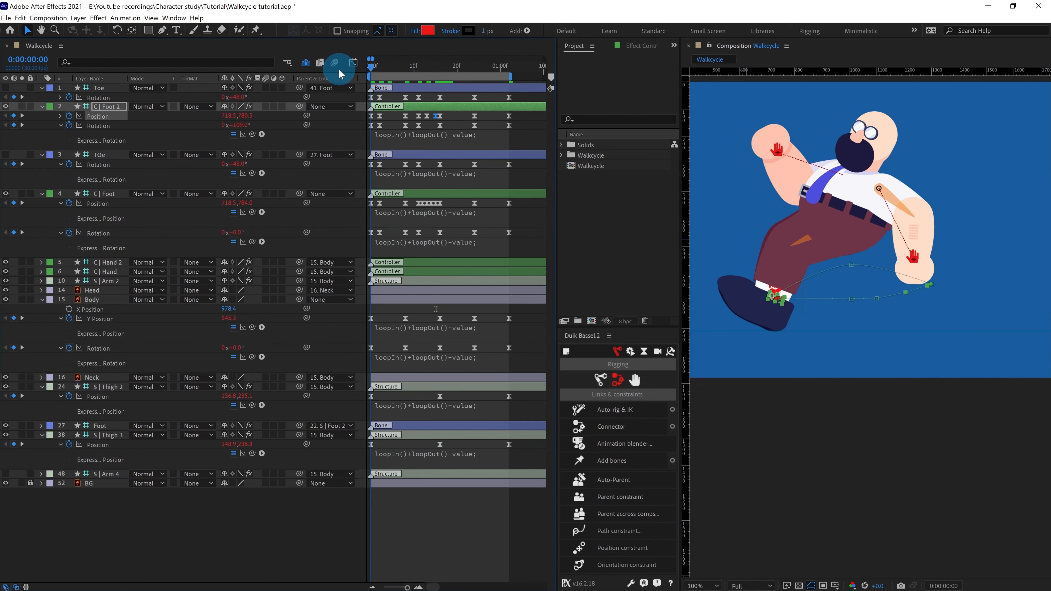
left_click_drag(521, 101, 359, 129)
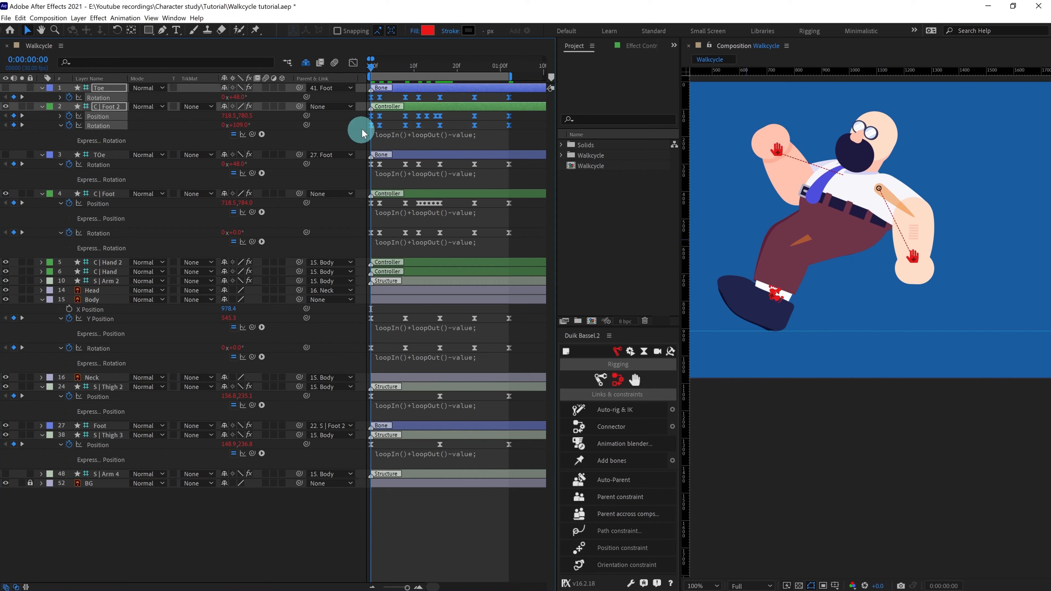
left_click_drag(422, 68, 440, 67)
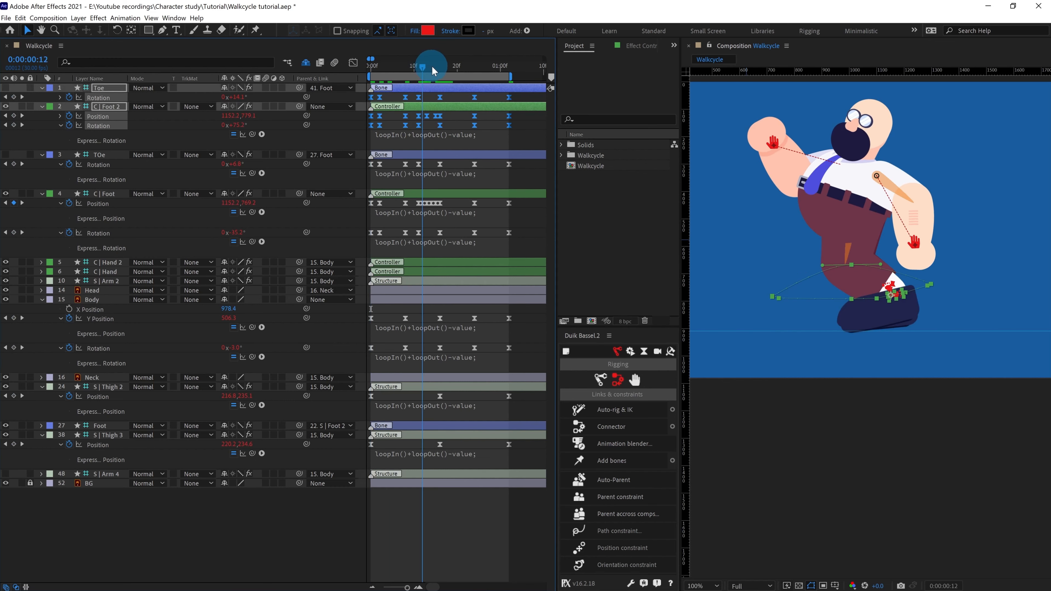
left_click(385, 124)
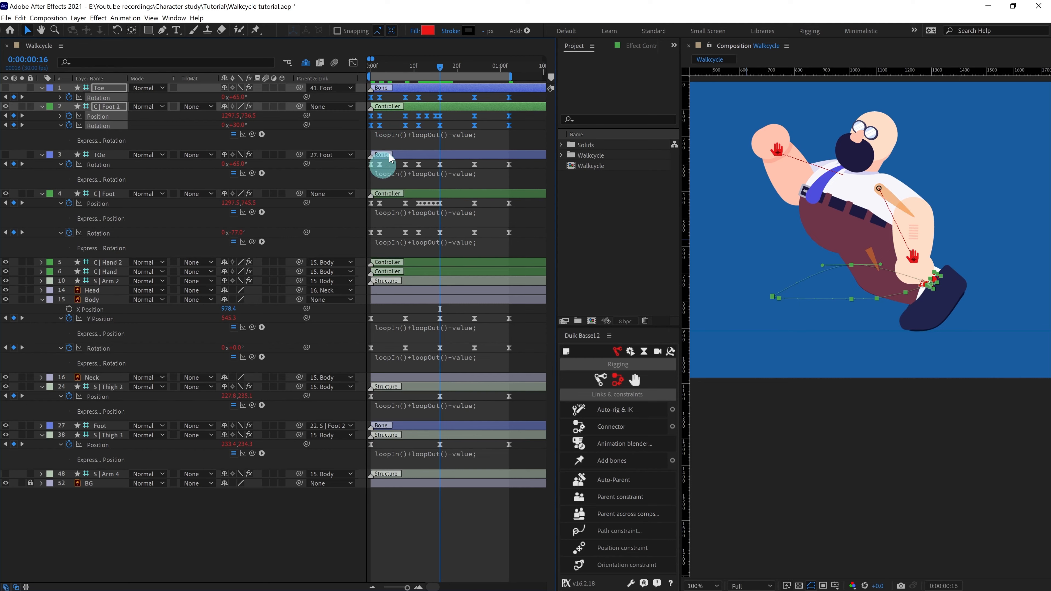
- Try shifting only the Toe and C | Foot 2 keyframes to start at frame 16, preview the walk, and undo the shift
left_click_drag(370, 129, 437, 133)
scroll(919, 240, "down", 2)
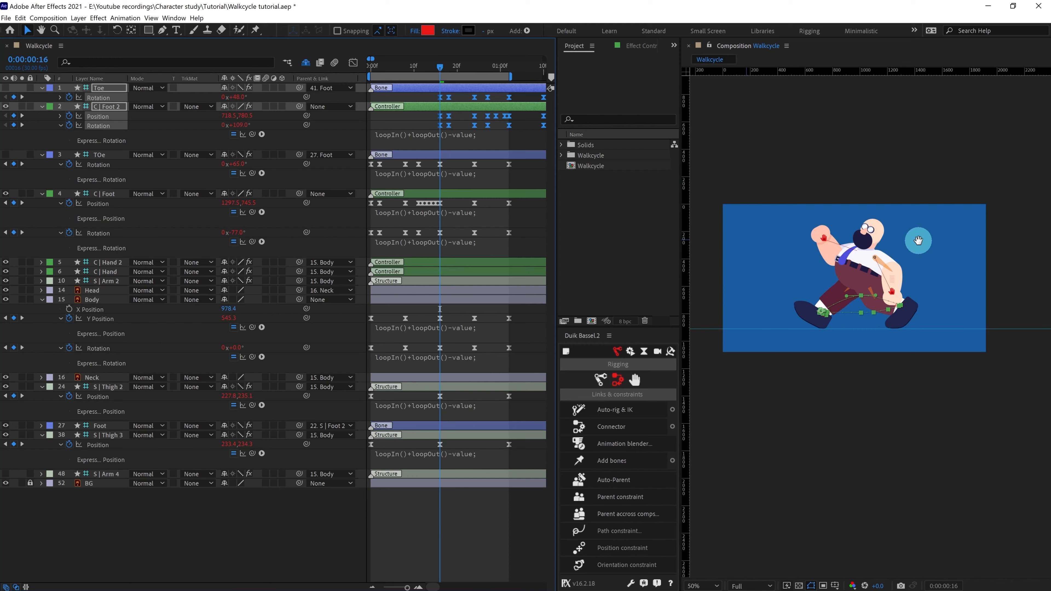
key("space")
key("space")
key("ctrl+z")
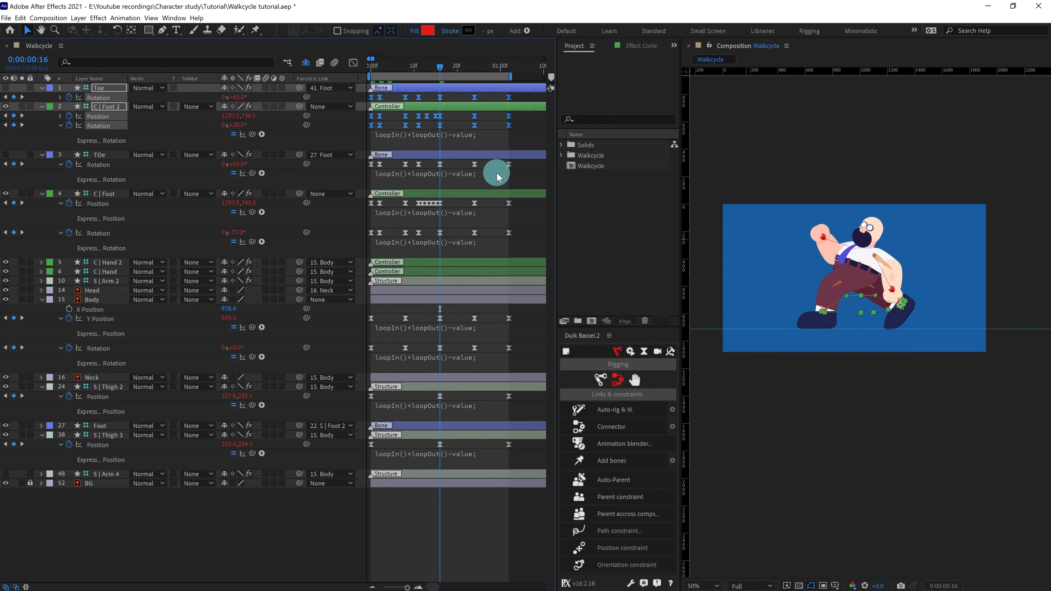
- Shift the Toe, C | Foot 2 and S | Thigh 3 keyframes together by 16 frames so they start at frame 16
left_click_drag(508, 449, 444, 449)
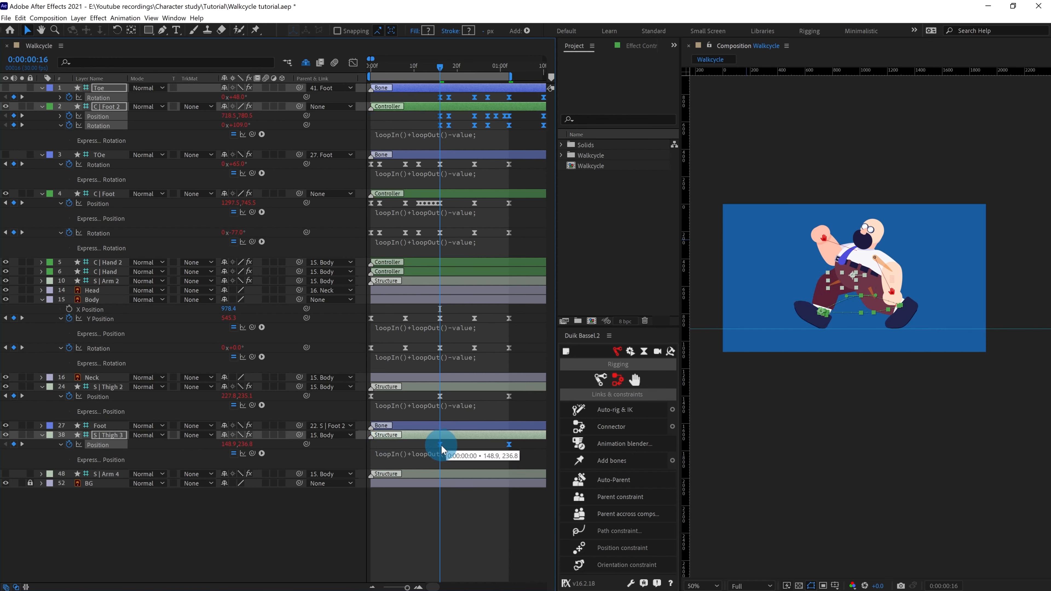
left_click(753, 435)
- Play back the walk cycle with both legs, return to frame 0 and save the project
key("space")
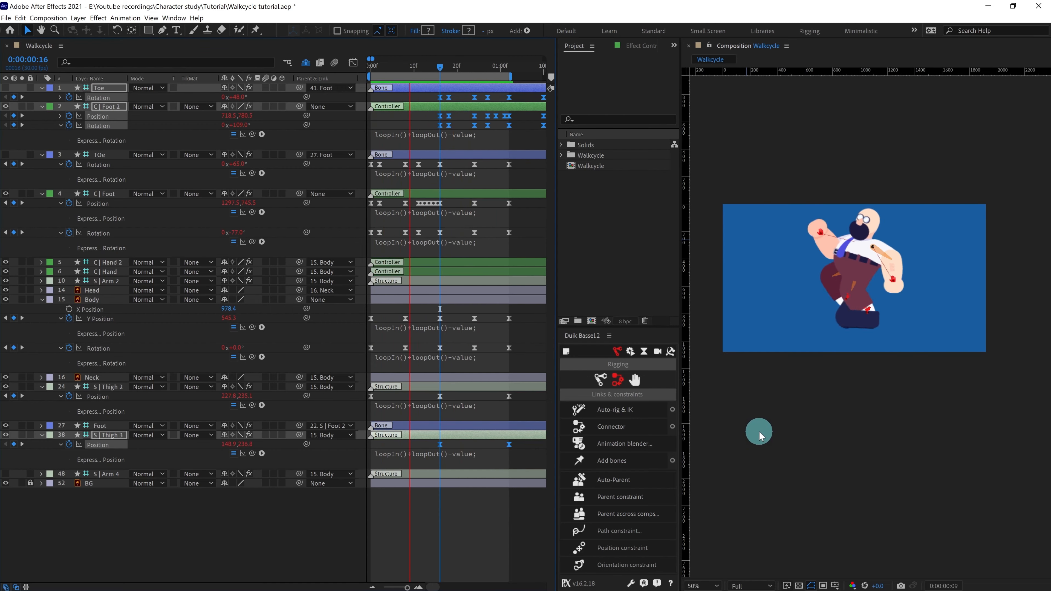
scroll(921, 333, "up", 2)
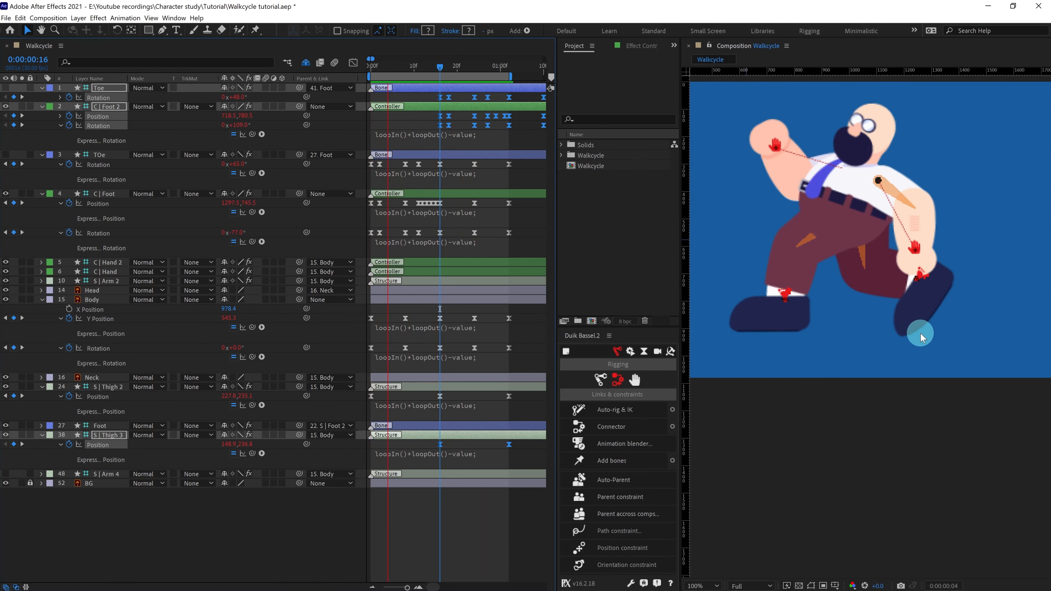
left_click_drag(385, 67, 358, 67)
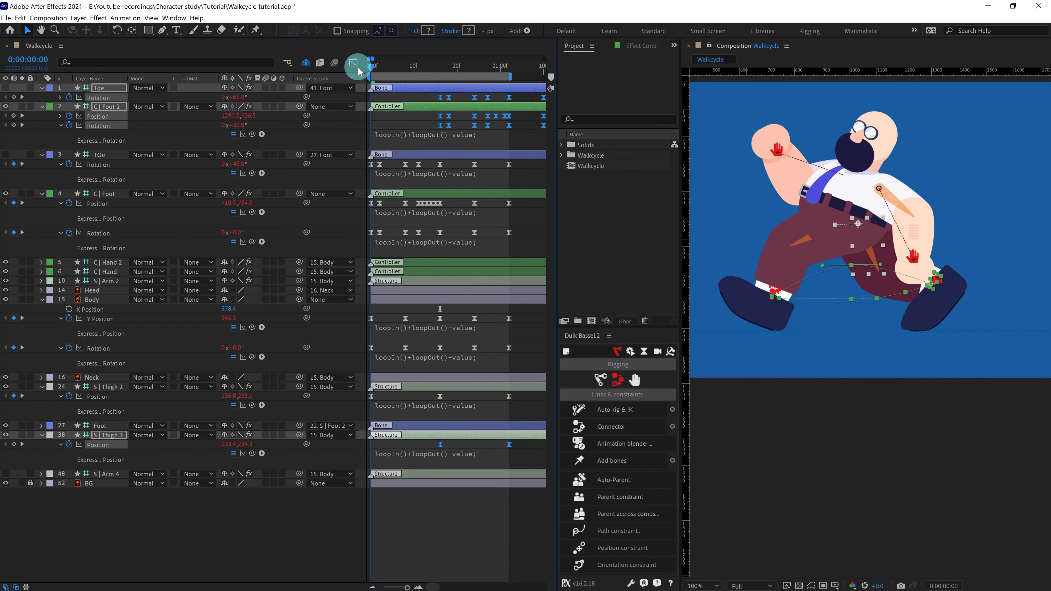
key("ctrl+s")
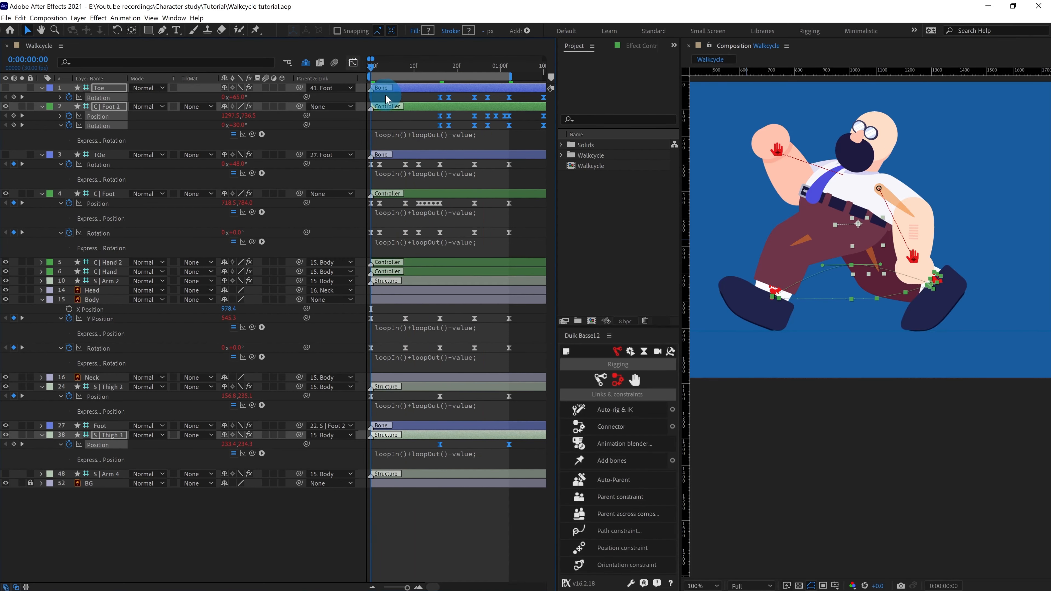
- Add a Position keyframe to the C | Hand controller at frame 0
left_click(385, 95)
left_click(111, 262)
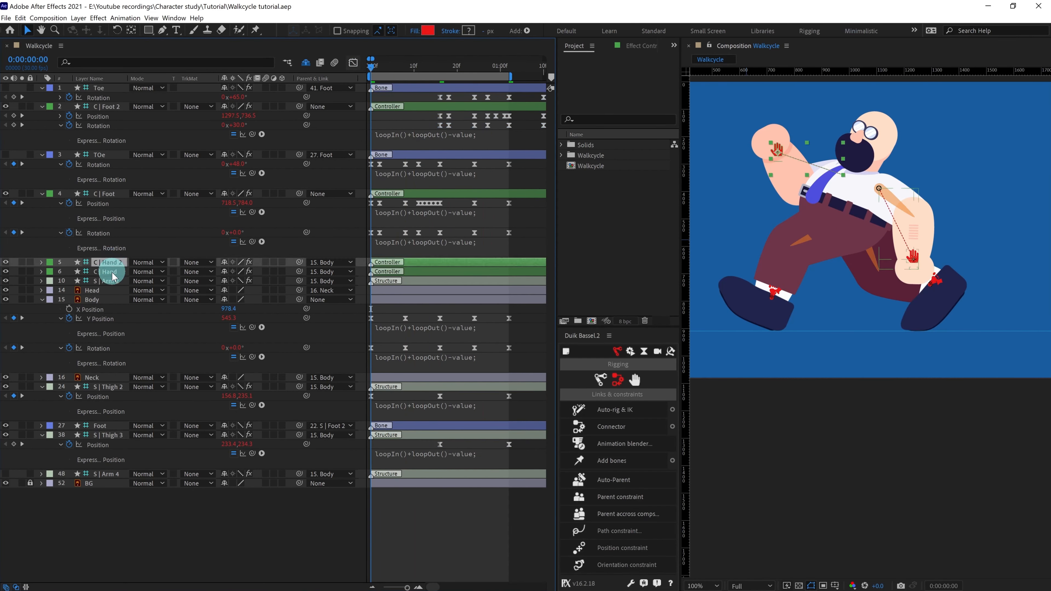
left_click(110, 272)
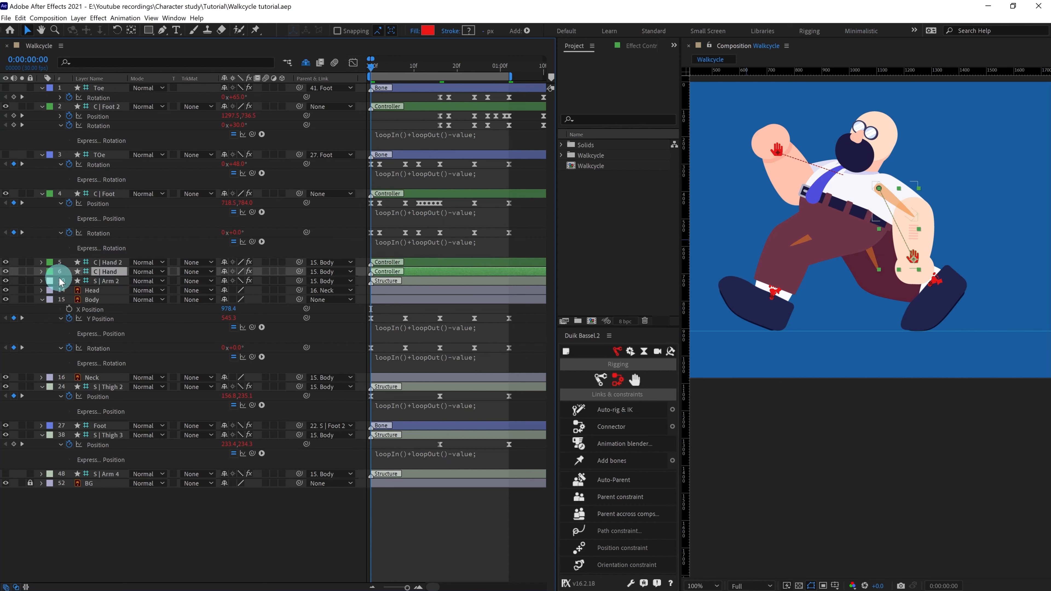
left_click(455, 320)
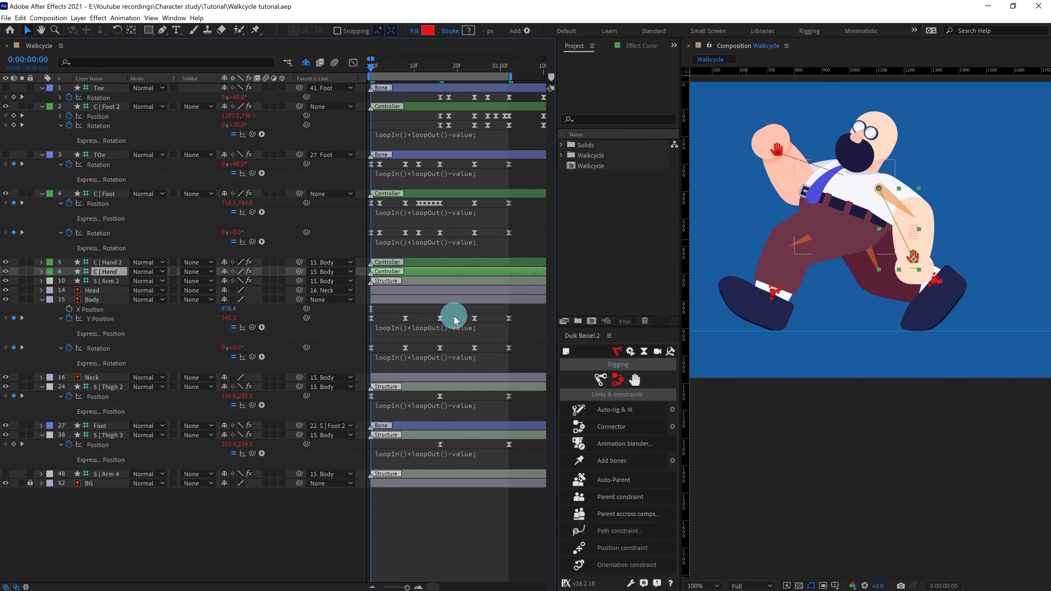
key("p")
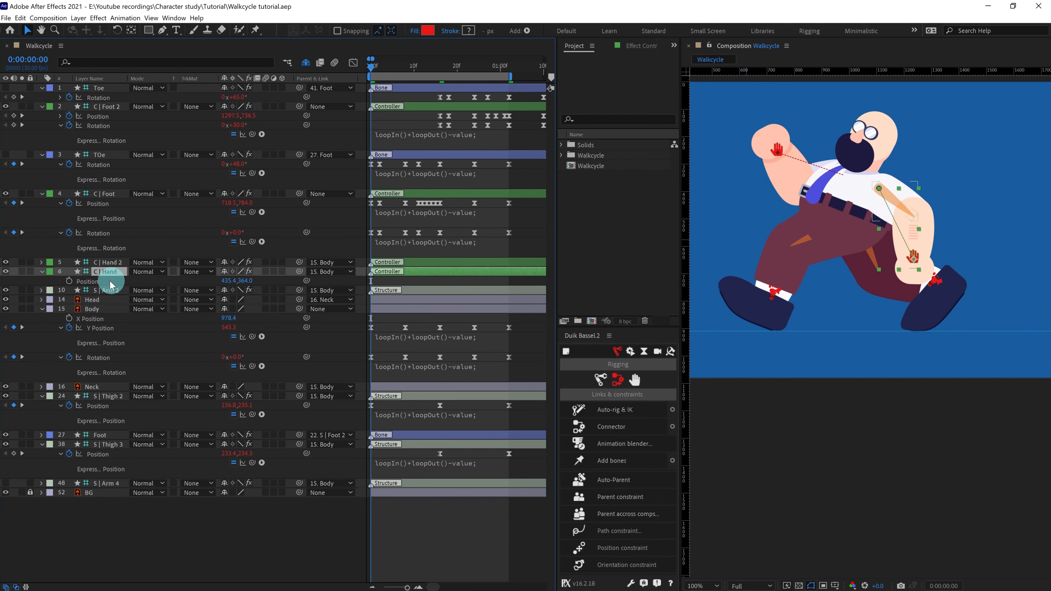
left_click(69, 282)
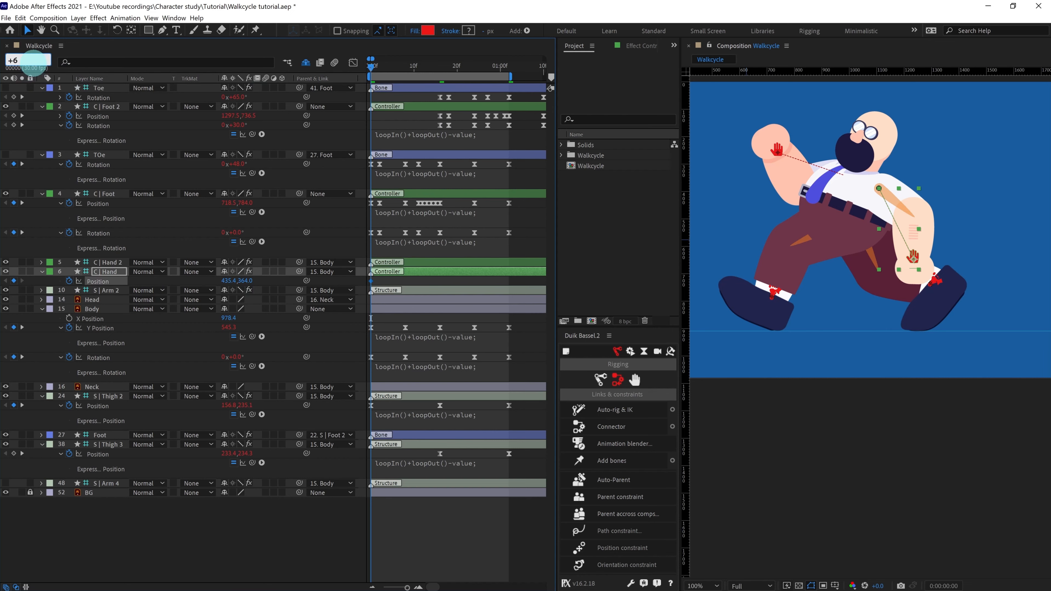
- At frame 16, move the C | Hand controller to Position 10.4, 80.0 and add a Rotation keyframe at 0°
type("1")
key("Return")
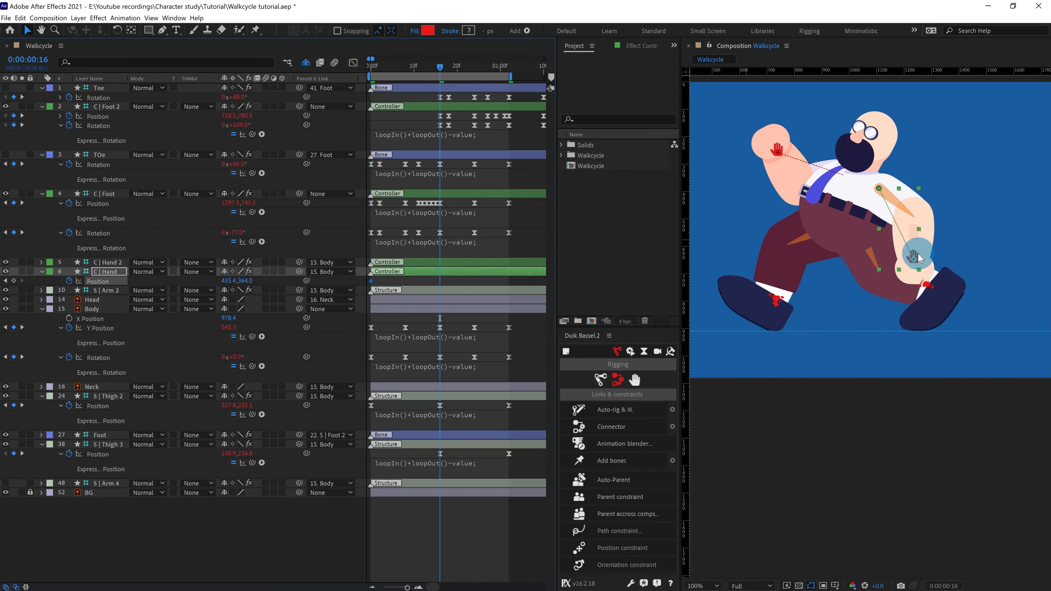
left_click_drag(918, 258, 812, 173)
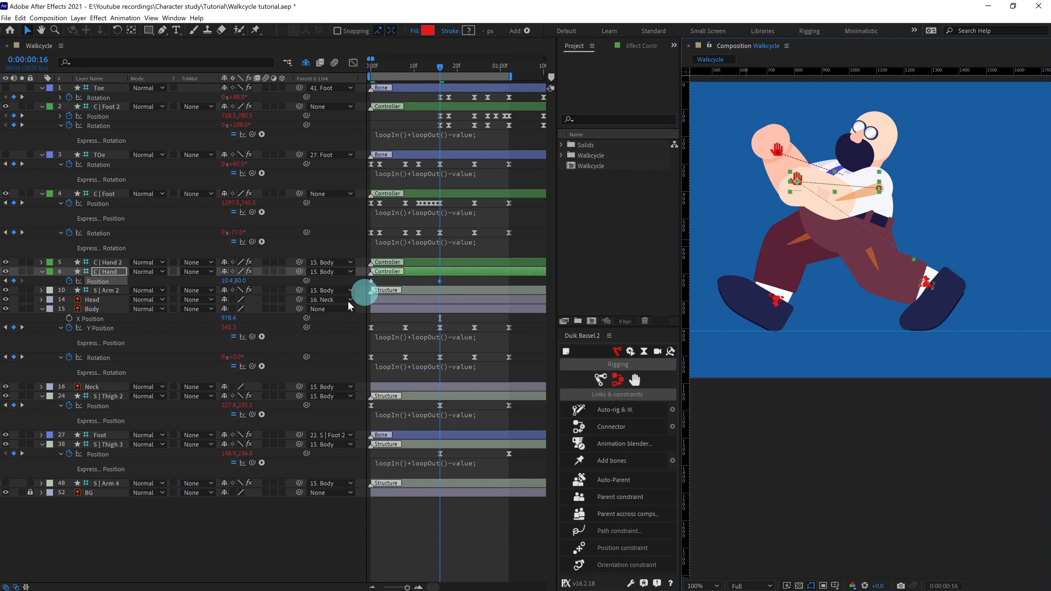
key("r")
left_click(70, 281)
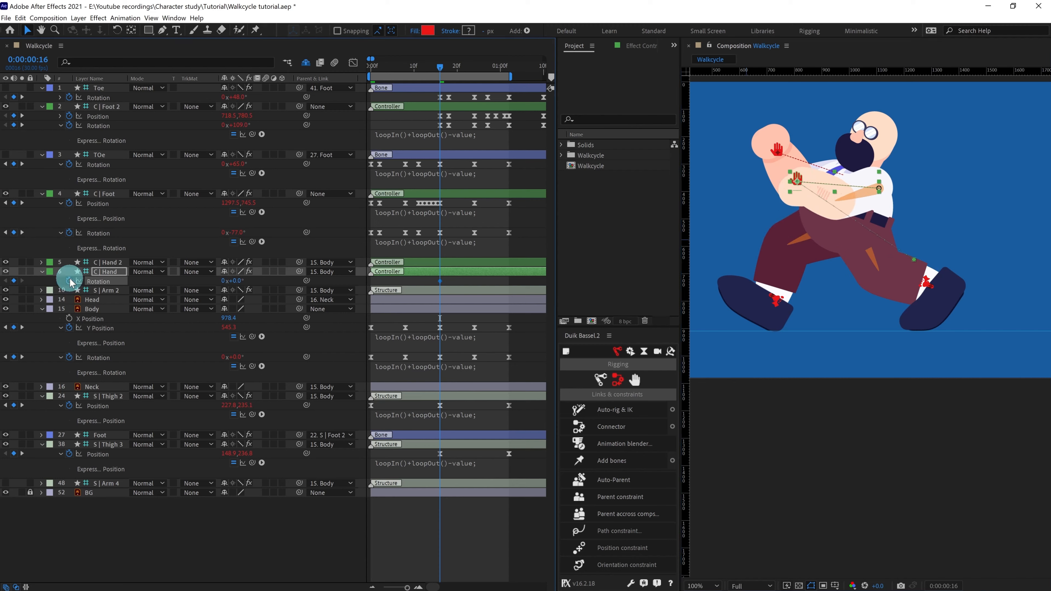
- Add a 0° Rotation keyframe to C | Hand at frame 0 and set its frame 16 Rotation to 98°
key("u")
left_click(369, 62)
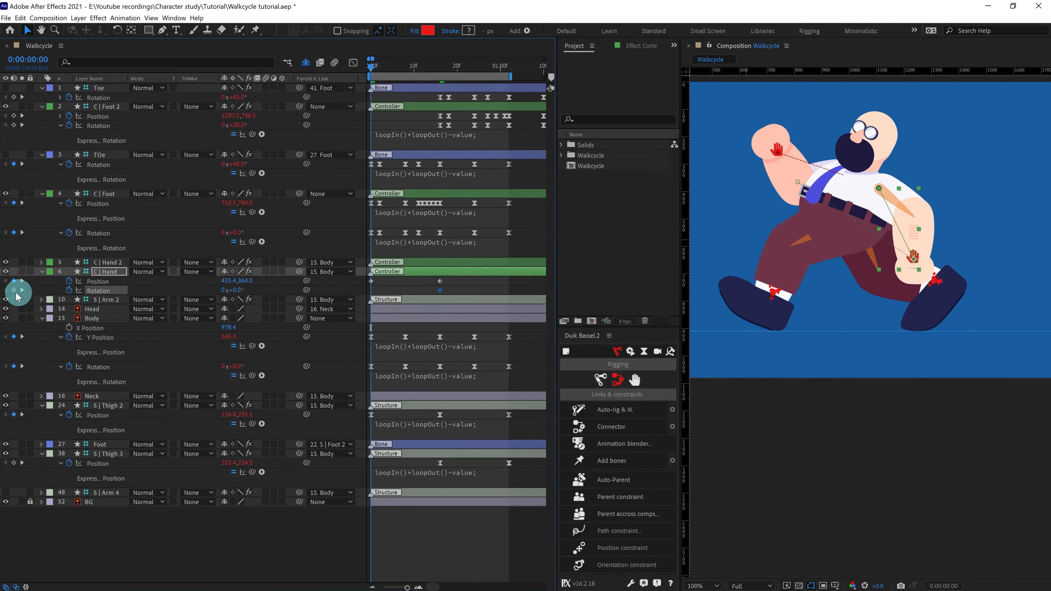
left_click(14, 290)
left_click(440, 65)
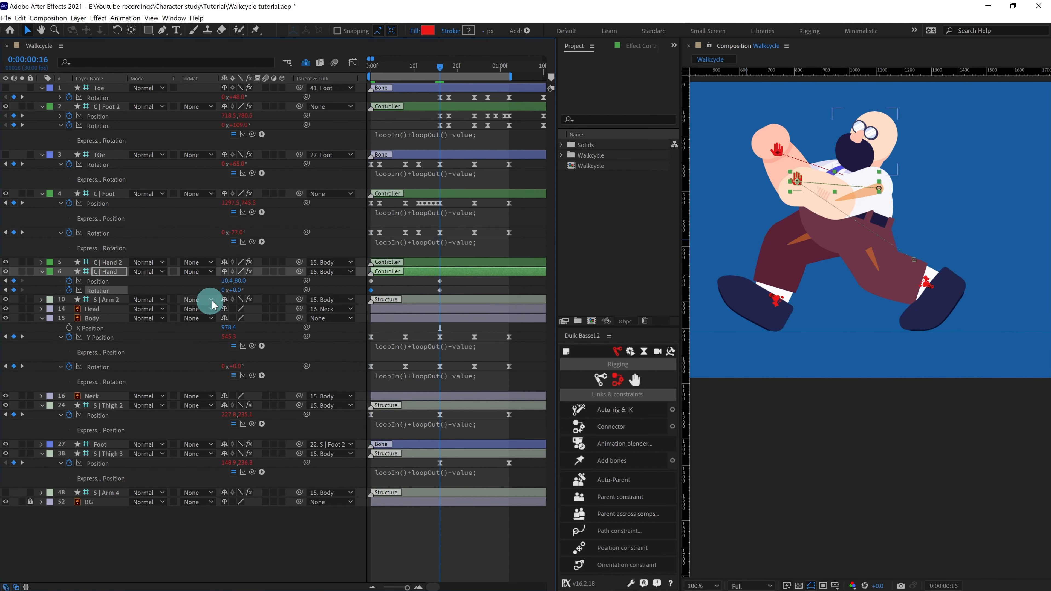
left_click_drag(251, 291, 270, 283)
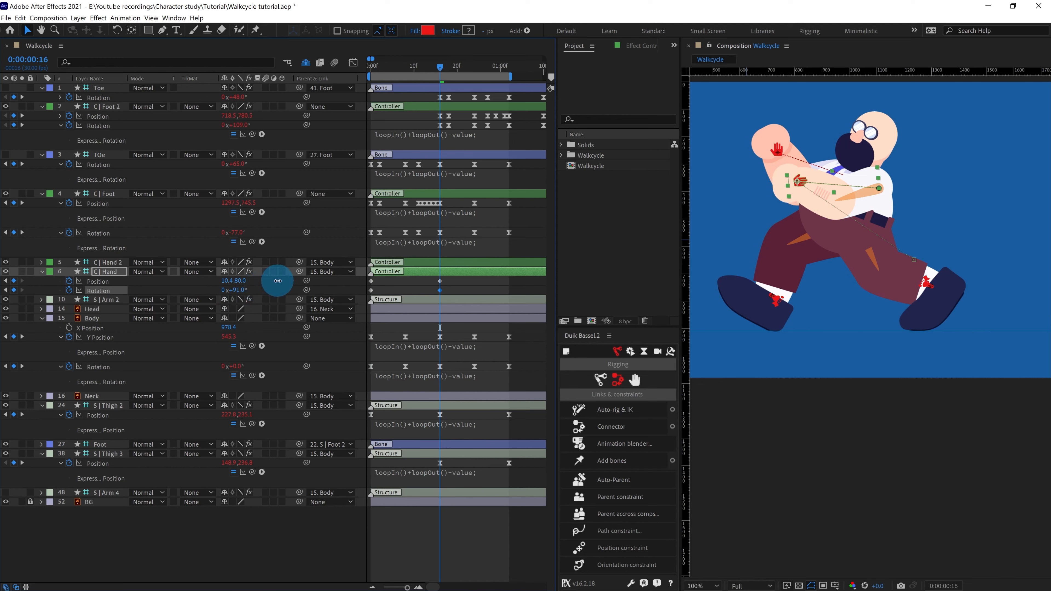
- Copy C | Hand's frame 0 Position and Rotation keyframes to 0:00:01:02 and apply Easy Ease to all its keyframes
left_click(509, 65)
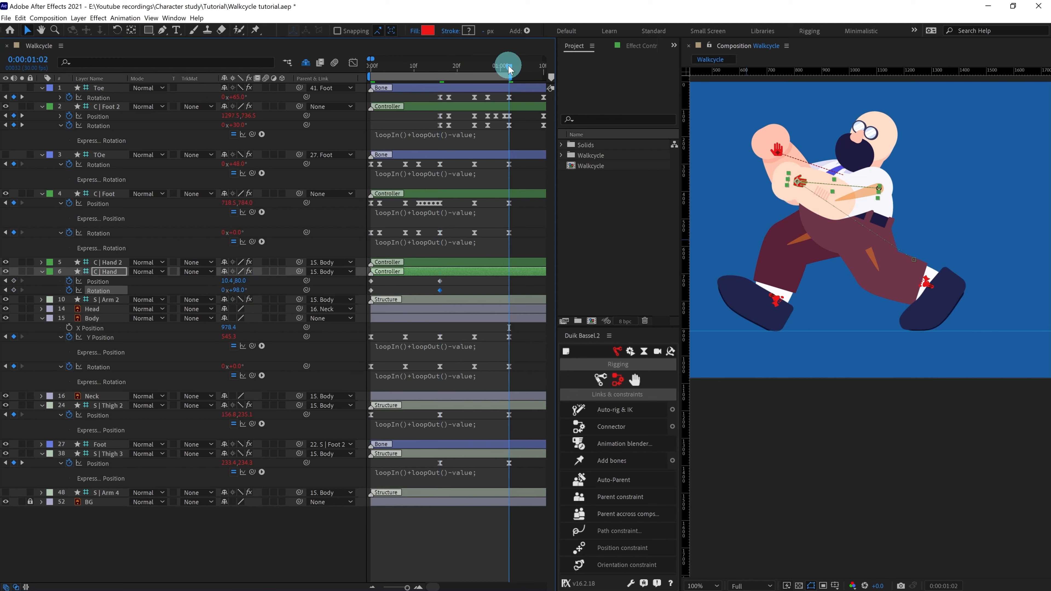
left_click_drag(387, 281, 360, 293)
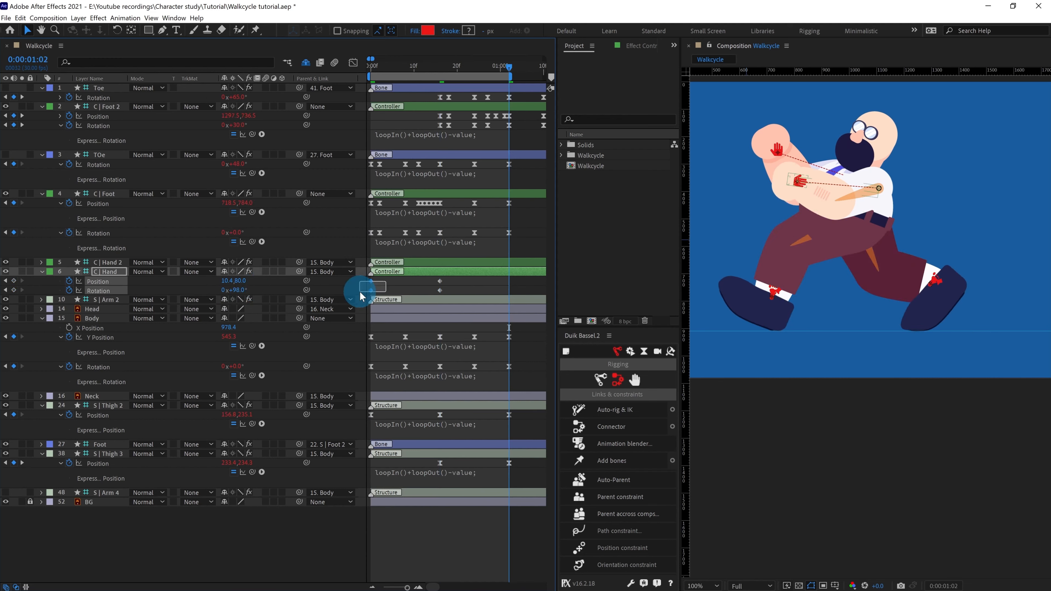
key("ctrl+c")
key("ctrl+v")
left_click_drag(516, 281, 363, 297)
key("F9")
left_click(471, 286)
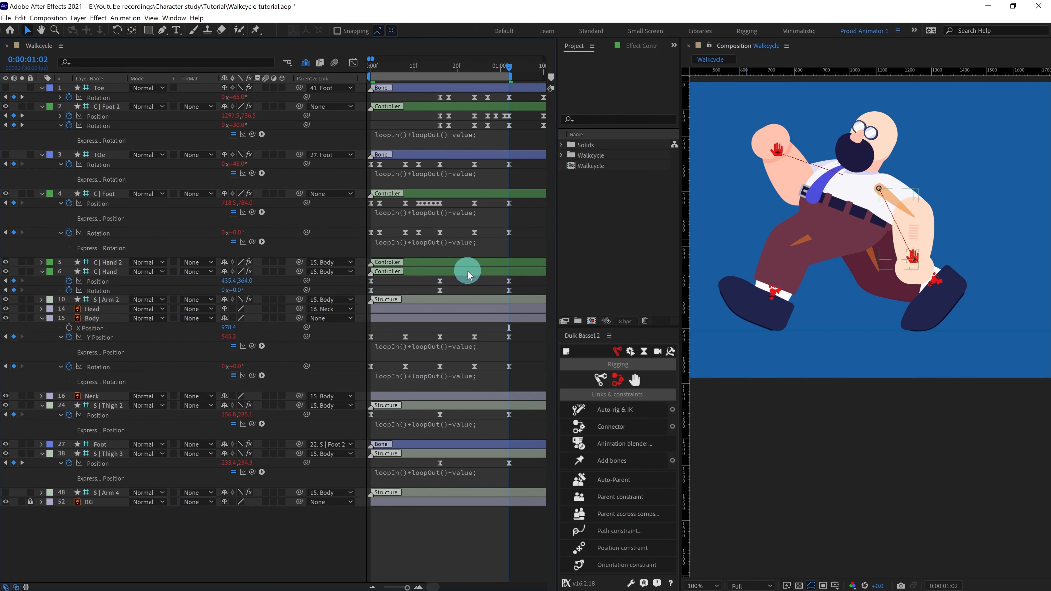
left_click(468, 271)
- Bend the C | Hand motion path into a downward arc by pulling the tangent handles at both ends down
left_click(99, 282)
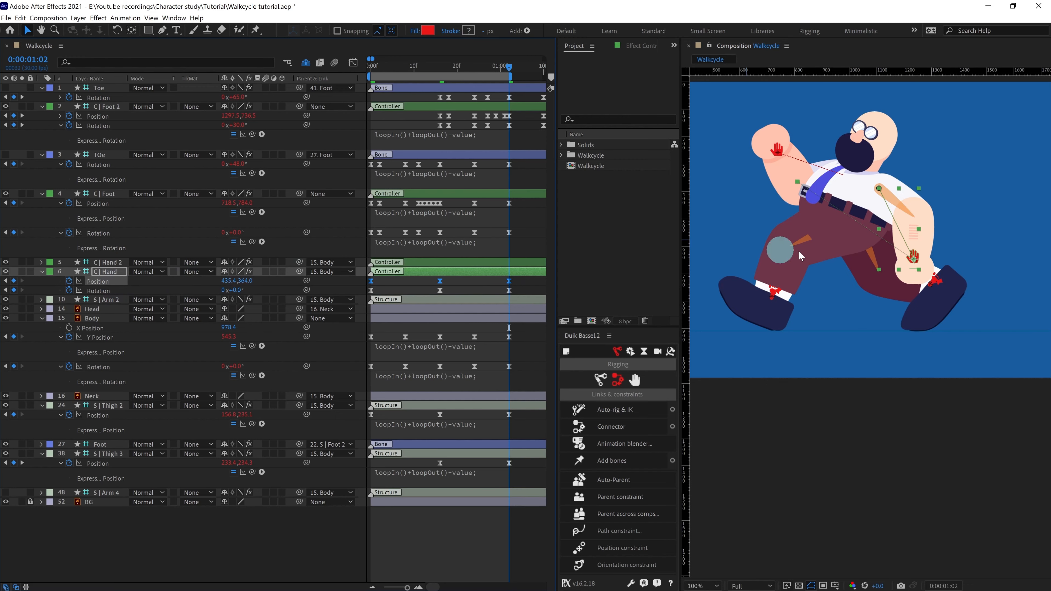
scroll(881, 272, "up", 2)
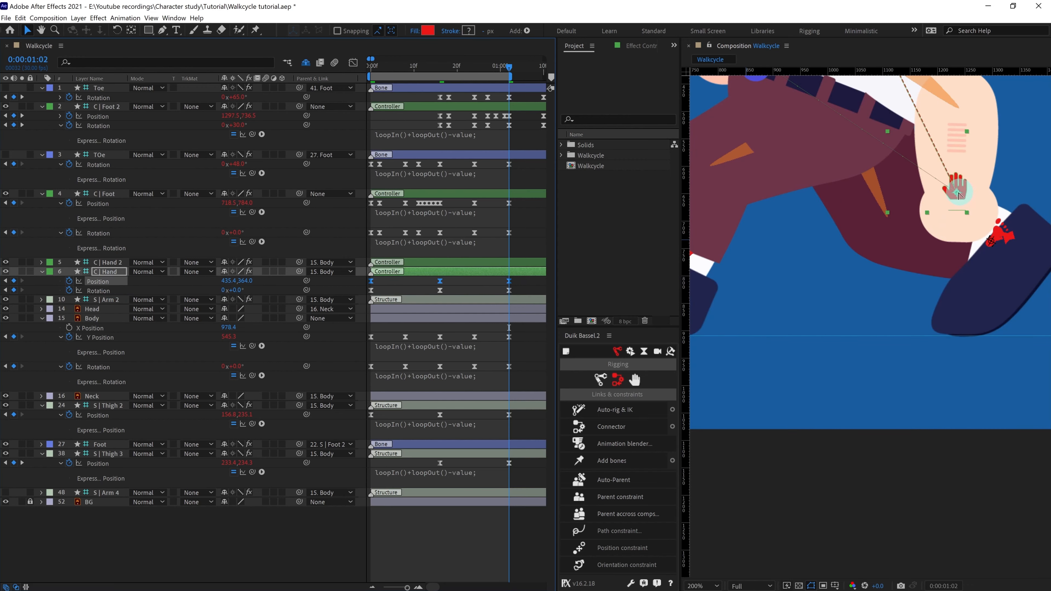
left_click_drag(959, 194, 854, 228)
left_click_drag(808, 187, 832, 276)
left_click_drag(747, 167, 786, 64)
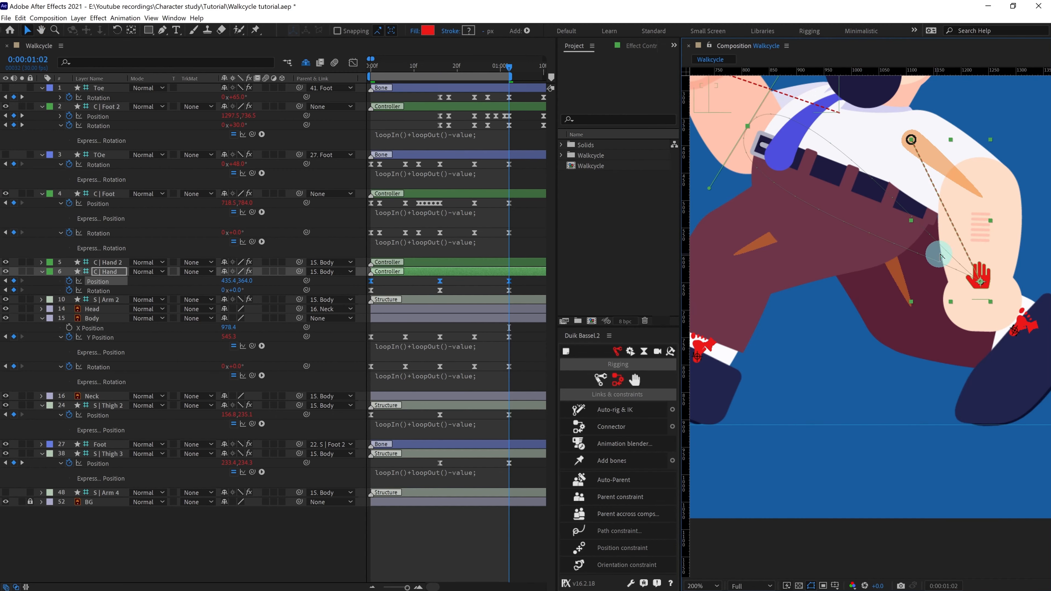
left_click_drag(943, 256, 880, 324)
left_click_drag(812, 286, 842, 399)
left_click_drag(816, 178, 739, 304)
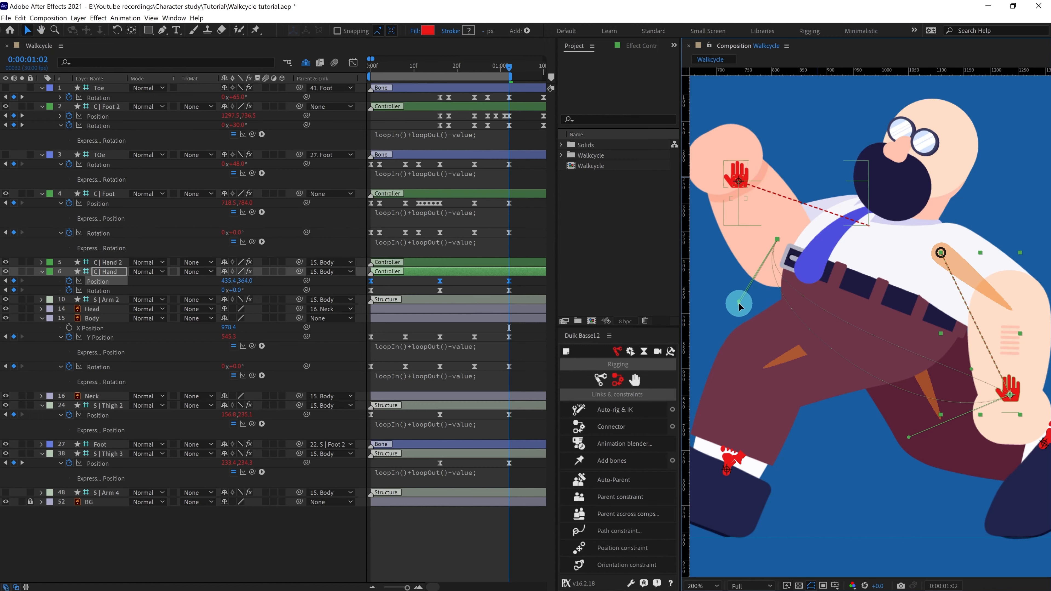
left_click_drag(972, 369, 905, 438)
scroll(904, 438, "down", 2)
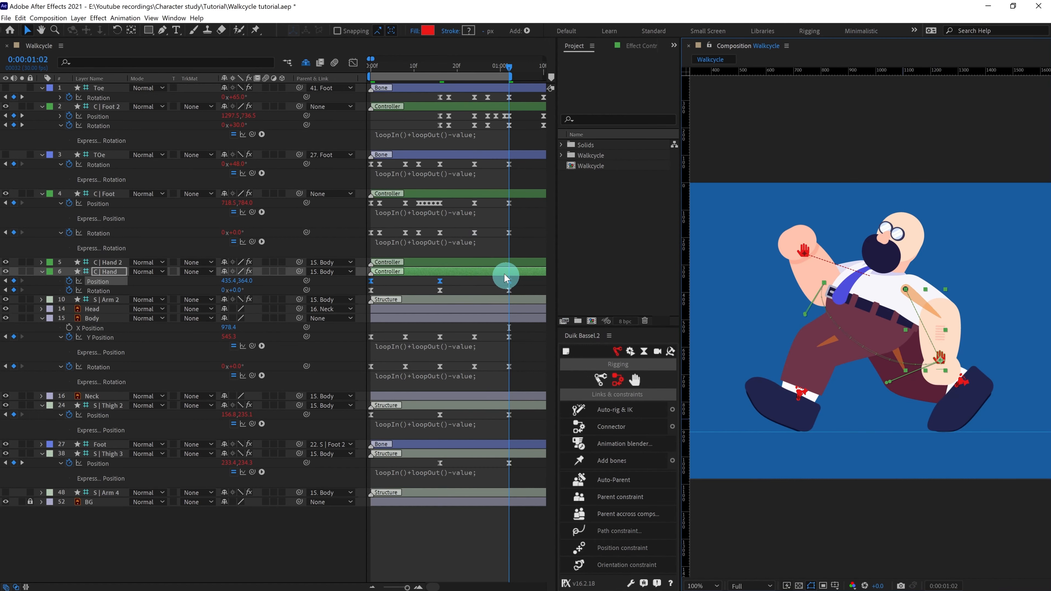
- Apply the expression loopIn()+loopOut()-value; to the Position and Rotation of C | Hand
left_click(415, 246)
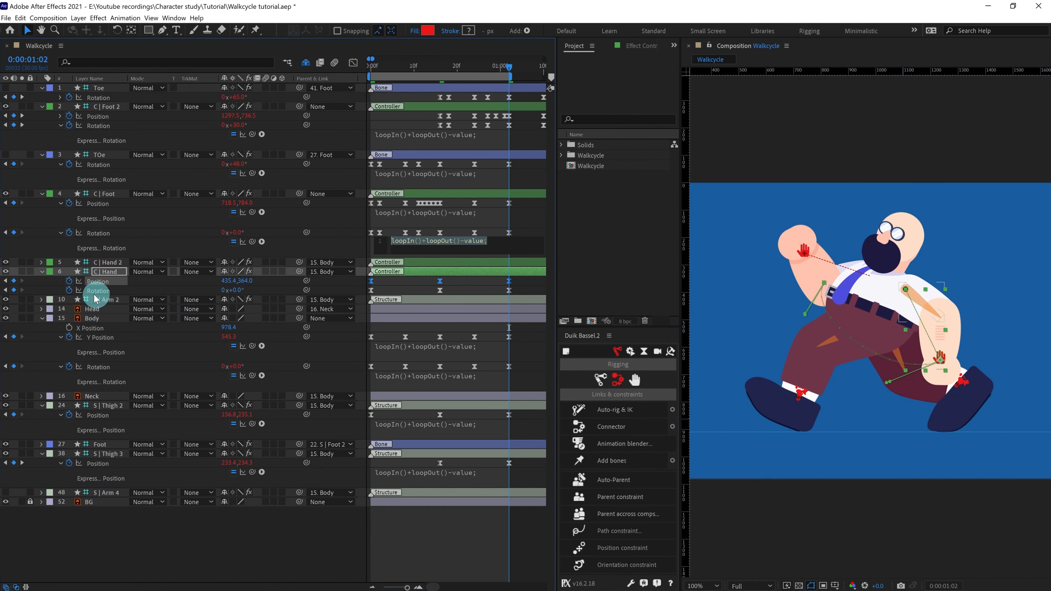
left_click(68, 285)
key("ctrl+v")
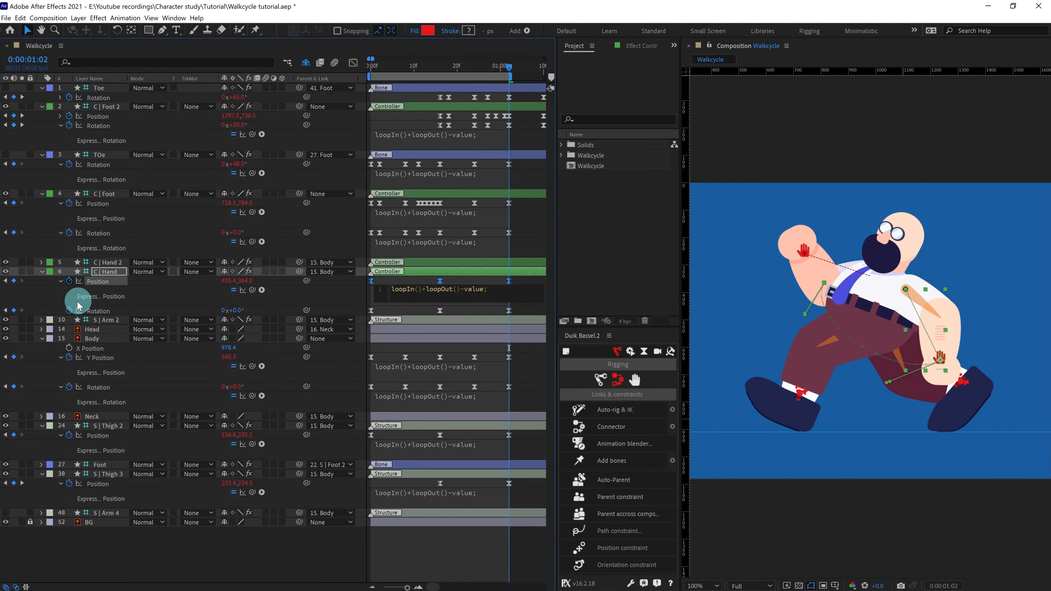
left_click(69, 310, "alt")
key("ctrl+v")
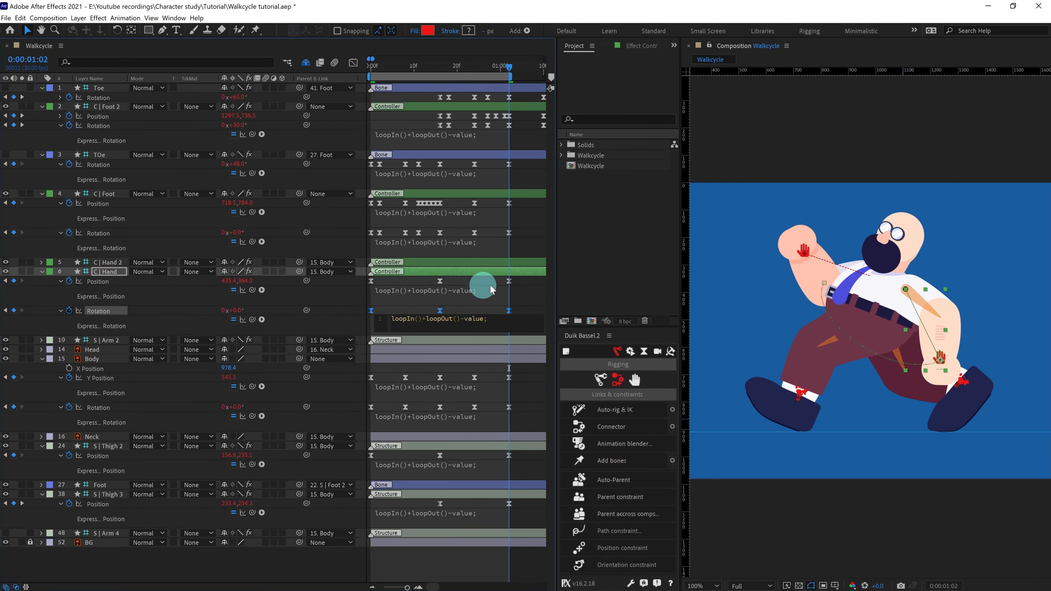
left_click(522, 282)
left_click_drag(522, 282, 353, 319)
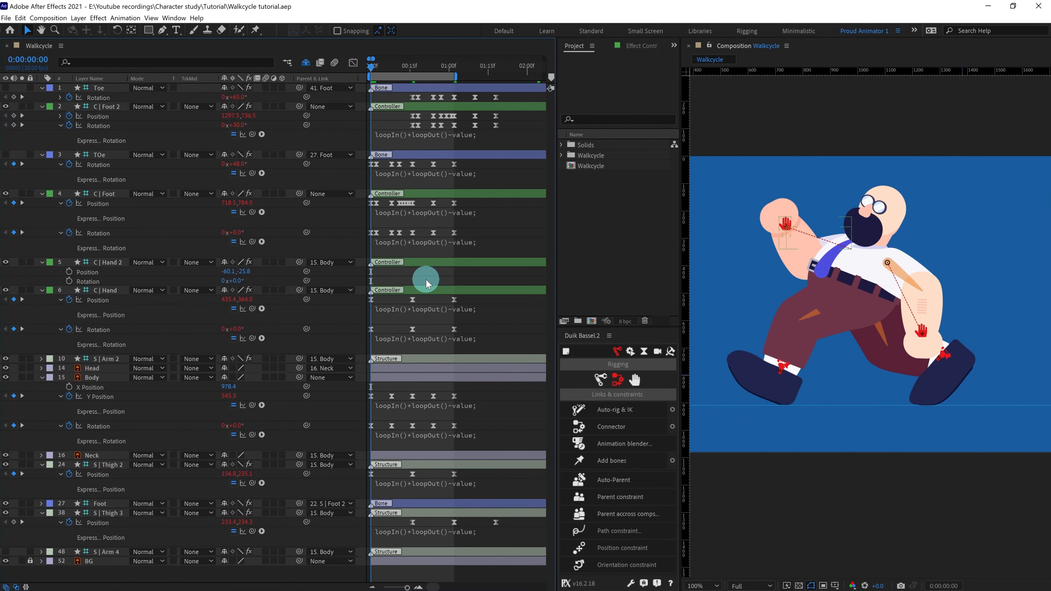
- Copy the C | Hand Position keyframes onto the C | Hand 2 controller, starting at frame 0
mouse_move(478, 288)
left_mouse_down()
mouse_move(467, 304)
mouse_move(366, 315)
left_mouse_up()
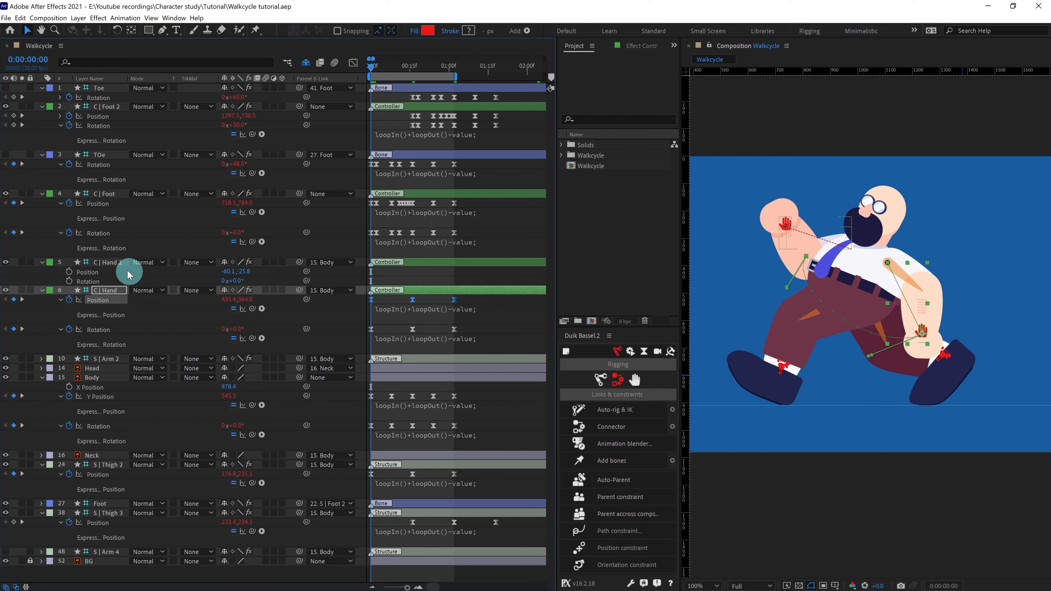
left_click(111, 264)
key("ctrl+v")
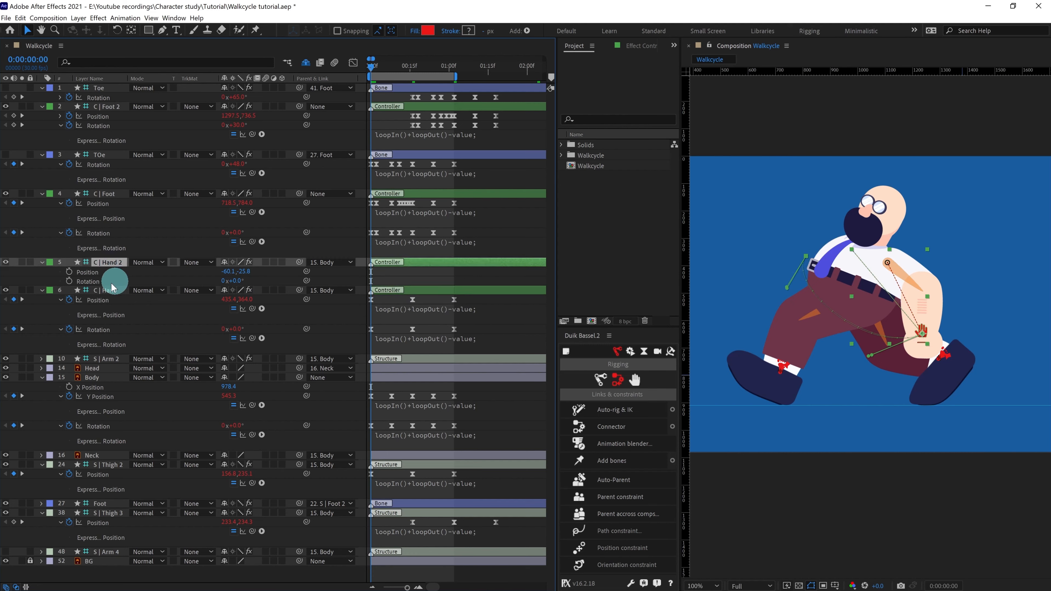
left_click(434, 273)
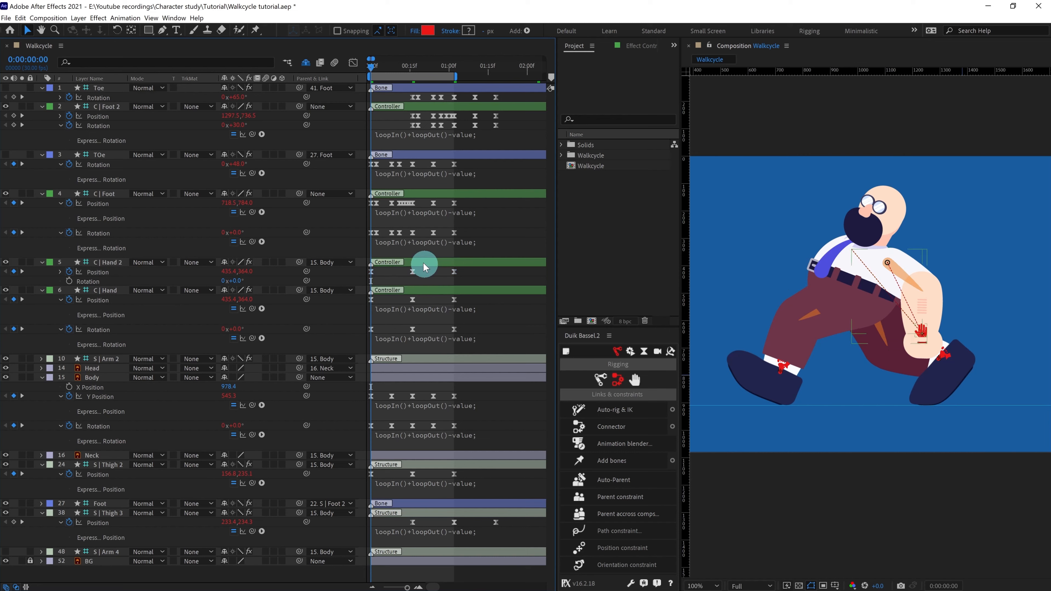
- Set the C | Hand 2 Position to 351.4, 333.0 at frame 0 and at 0:00:01:02
left_click(423, 261)
left_click_drag(926, 338, 917, 327)
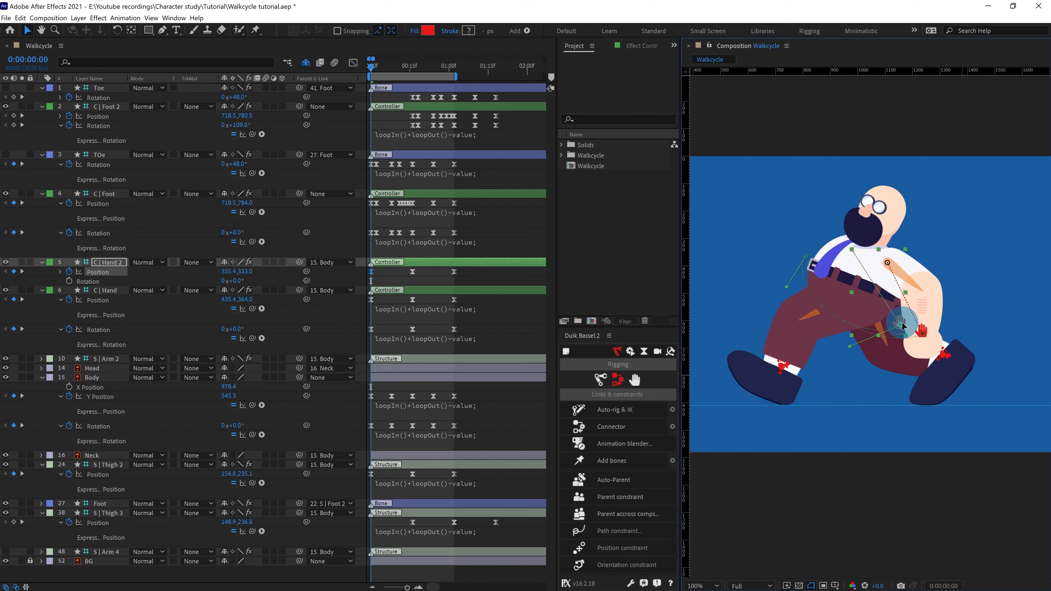
left_click(455, 75)
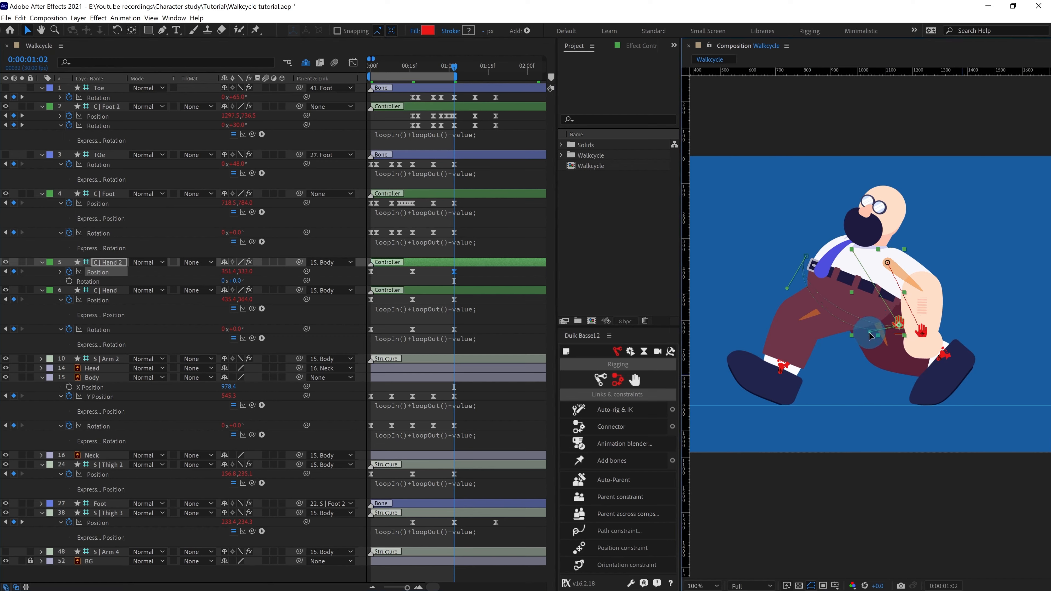
left_click(372, 68)
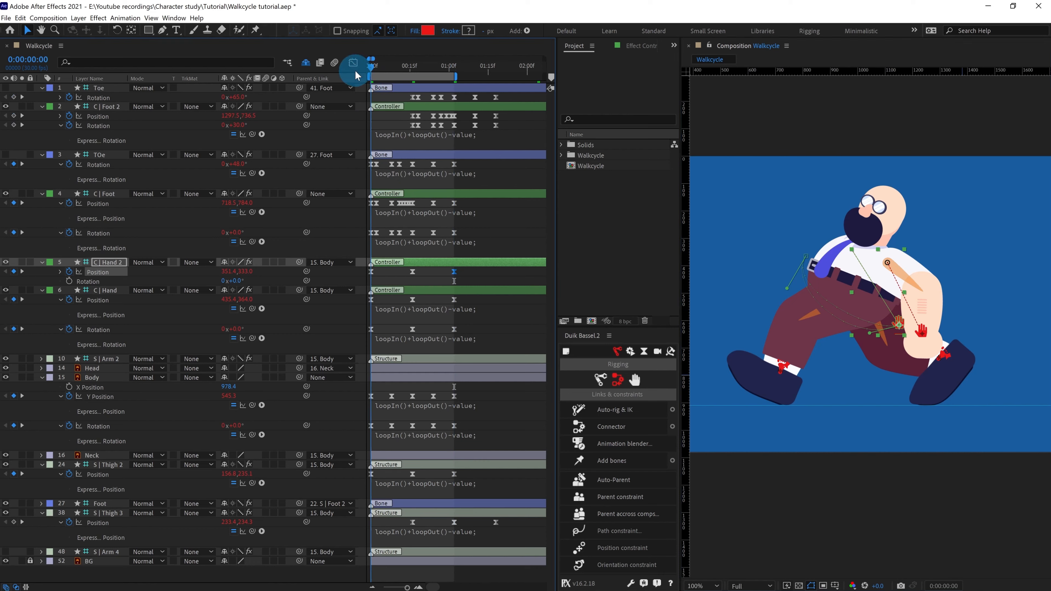
- Keyframe the C | Hand 2 Rotation at -189° on frame 0 and -18° on frame 16
left_click(69, 281)
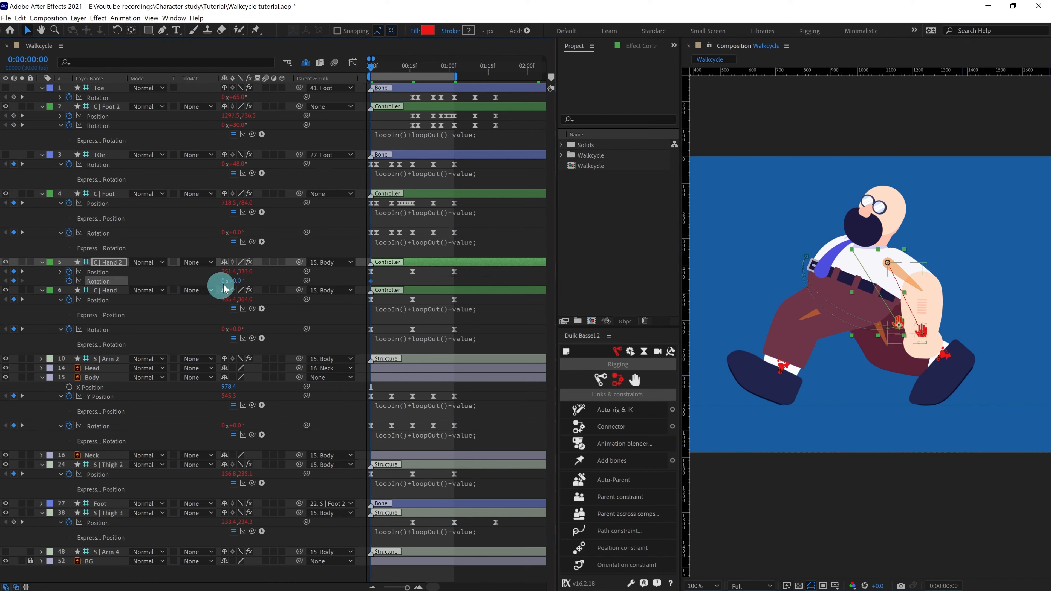
left_click_drag(227, 286, 176, 305)
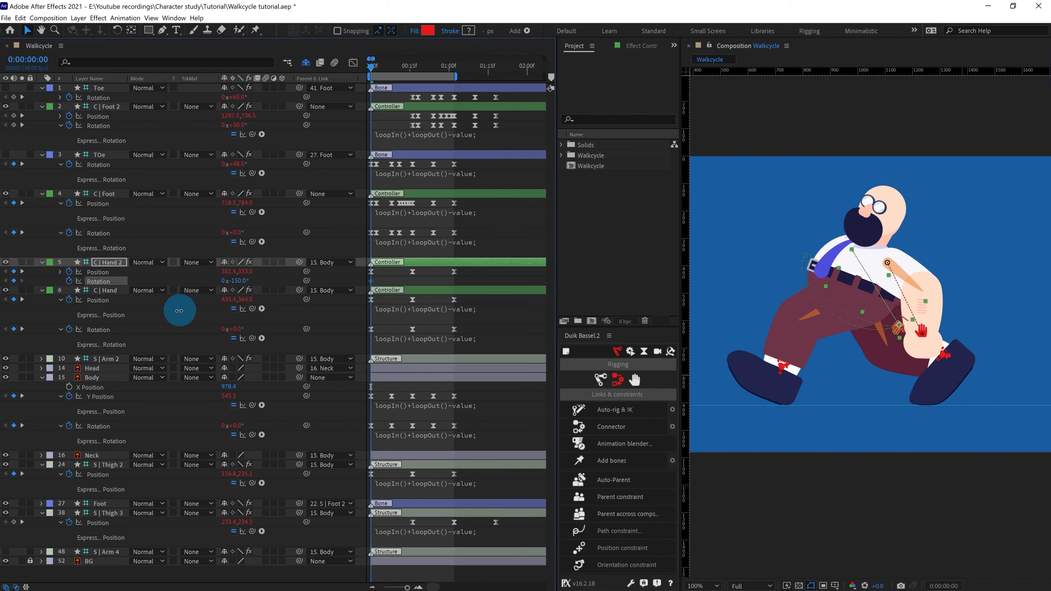
left_click(412, 66)
left_click_drag(236, 280, 359, 283)
- Copy C | Hand 2's frame 0 Rotation keyframe to 0:00:01:02 and apply Easy Ease to its Rotation keyframes
left_click(454, 66)
key("ctrl+c")
key("ctrl+v")
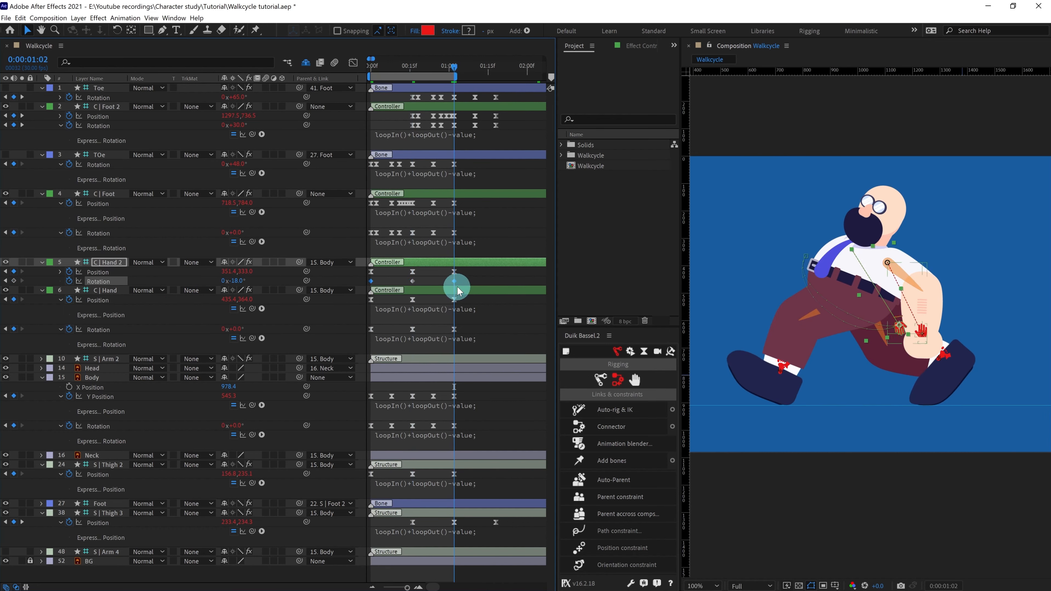
left_click_drag(459, 285, 356, 282)
key("F9")
left_click(427, 310)
left_click(428, 275)
- Apply the expression loopIn()+loopOut()-value; to the C | Hand 2 Rotation
left_click(68, 281, "alt")
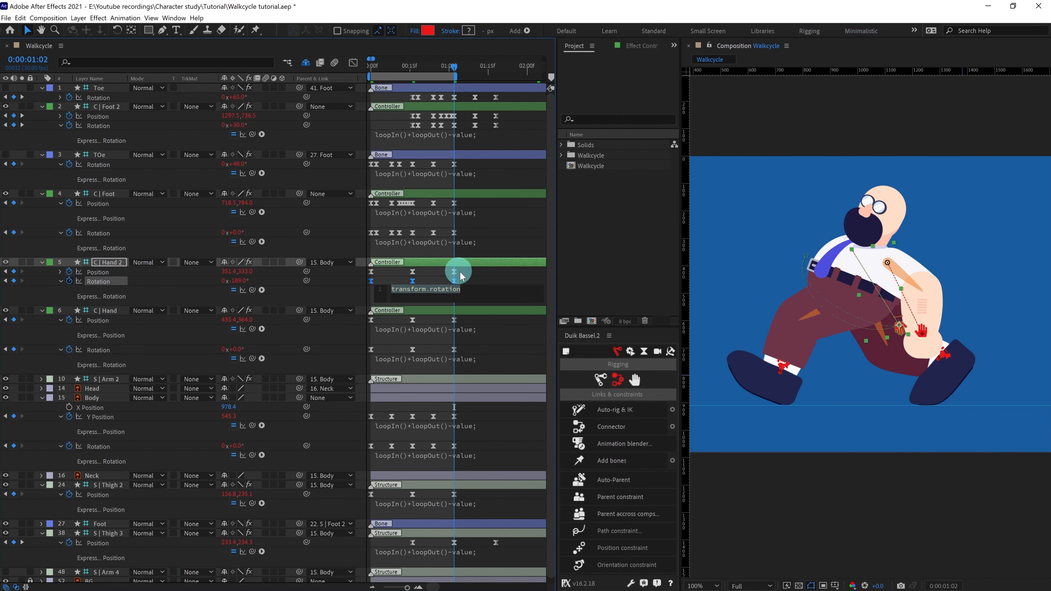
left_click(421, 328)
key("ctrl+c")
left_click(387, 294)
key("ctrl+v")
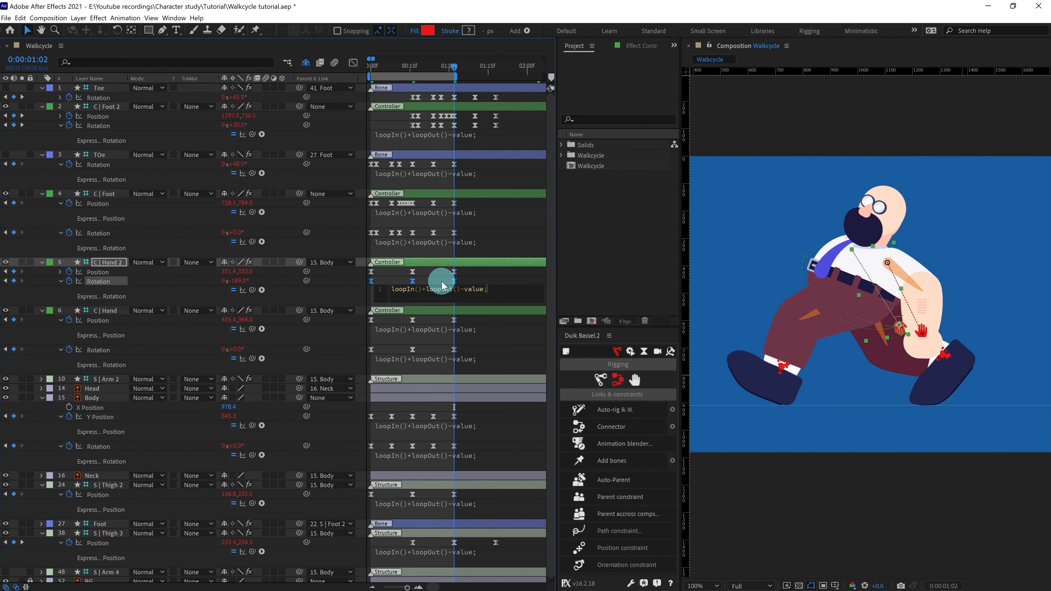
- Shift the C | Hand 2 Position and Rotation keyframes to start at frame 16, play back the walk and return to frame 0
left_click_drag(460, 286, 369, 259)
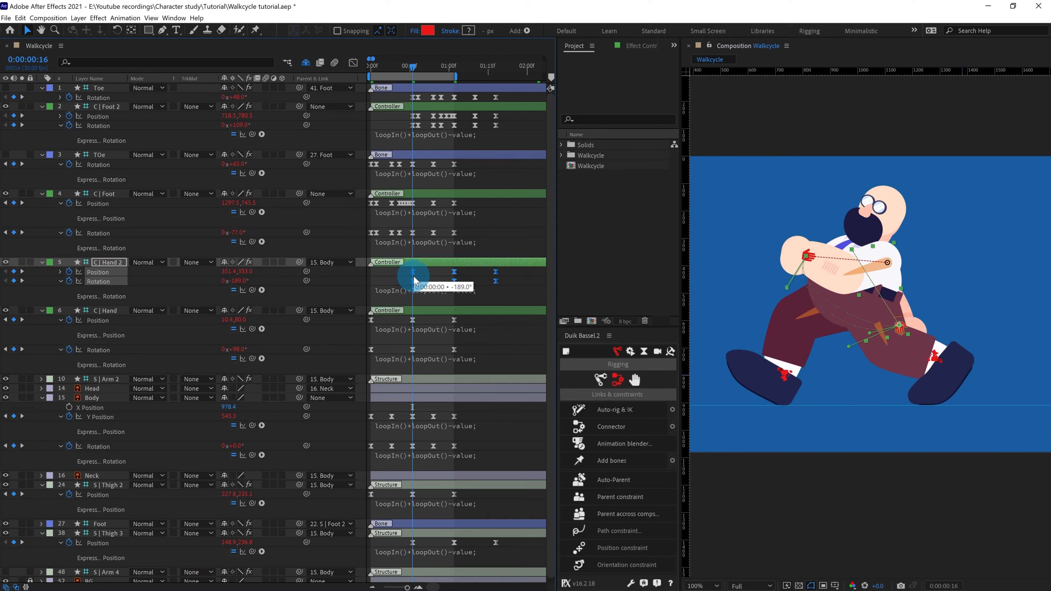
key("space")
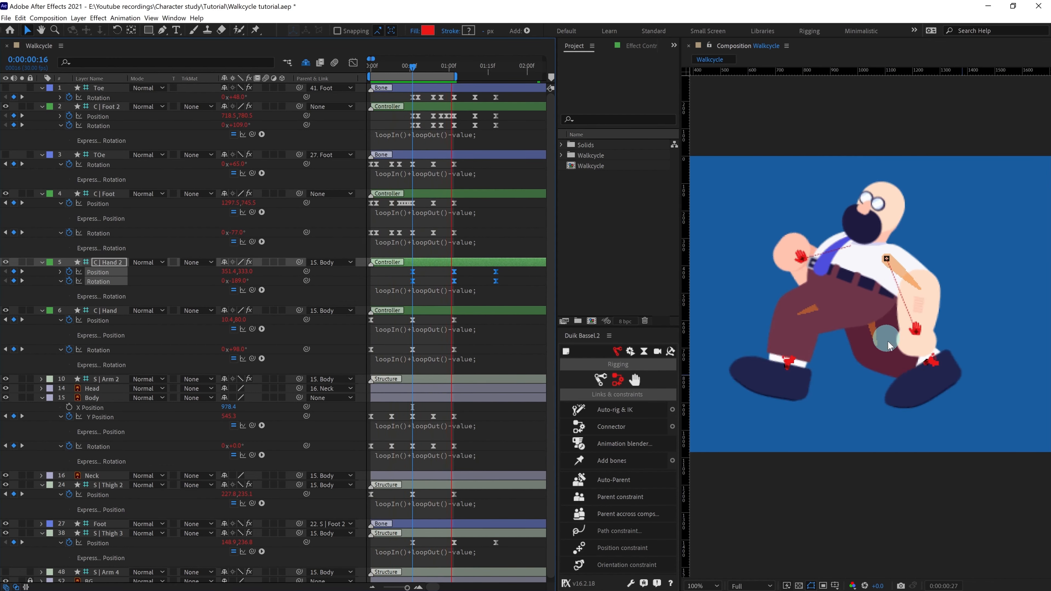
left_click(371, 64)
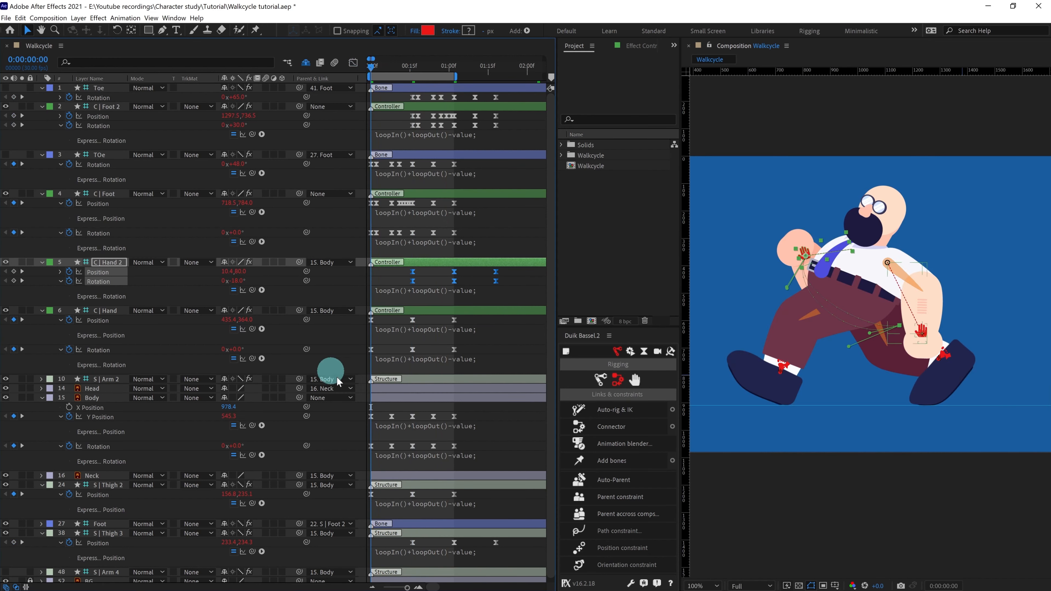
- Copy Body's Rotation keyframes to the Head and Neck layers from frame 0 and select the Rotation keyframes on all three layers
left_click(108, 399)
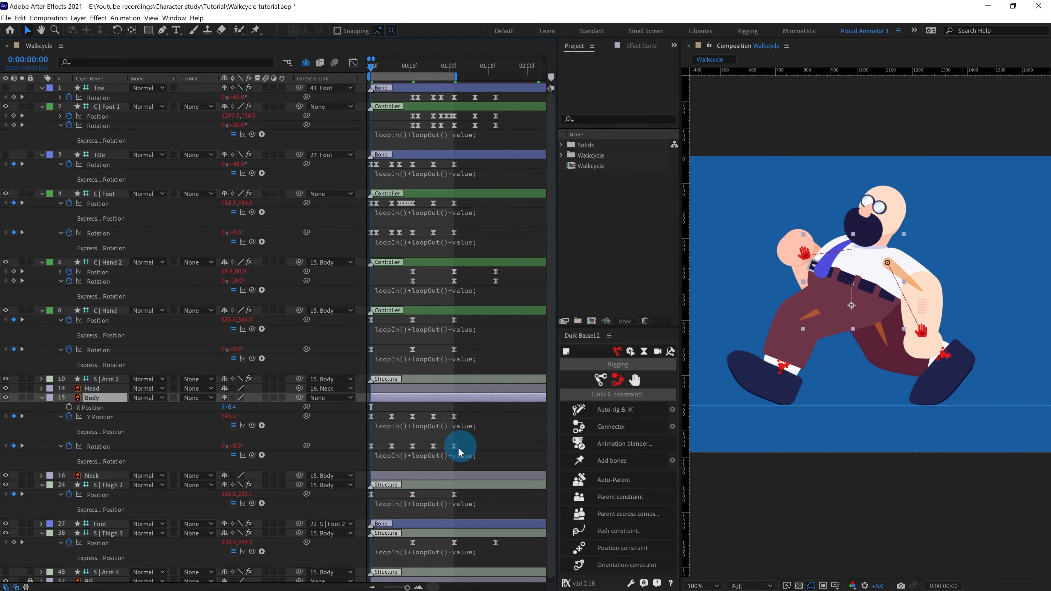
left_click_drag(459, 452, 365, 463)
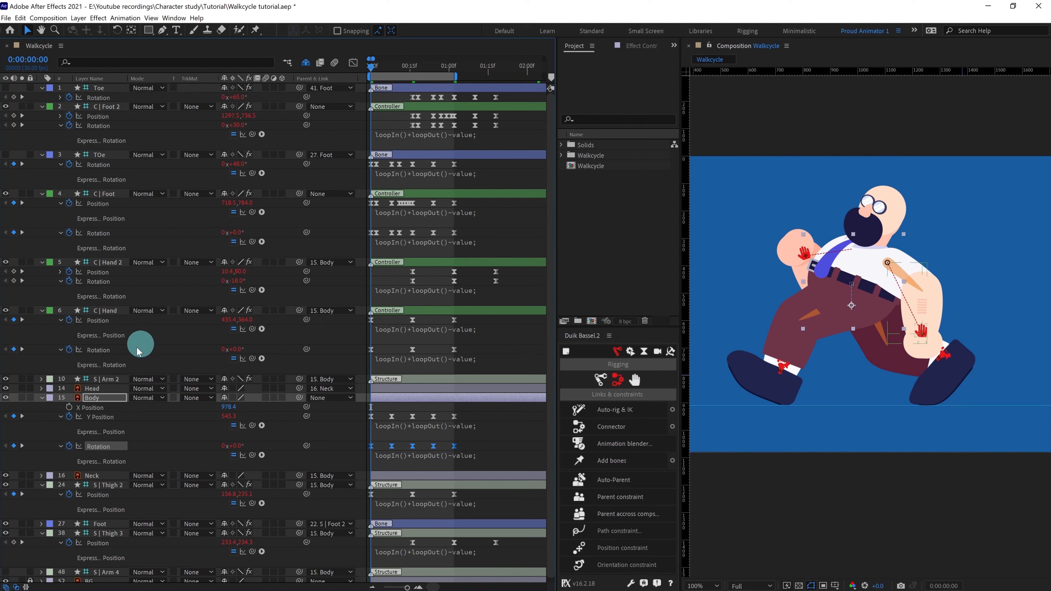
left_click(94, 388)
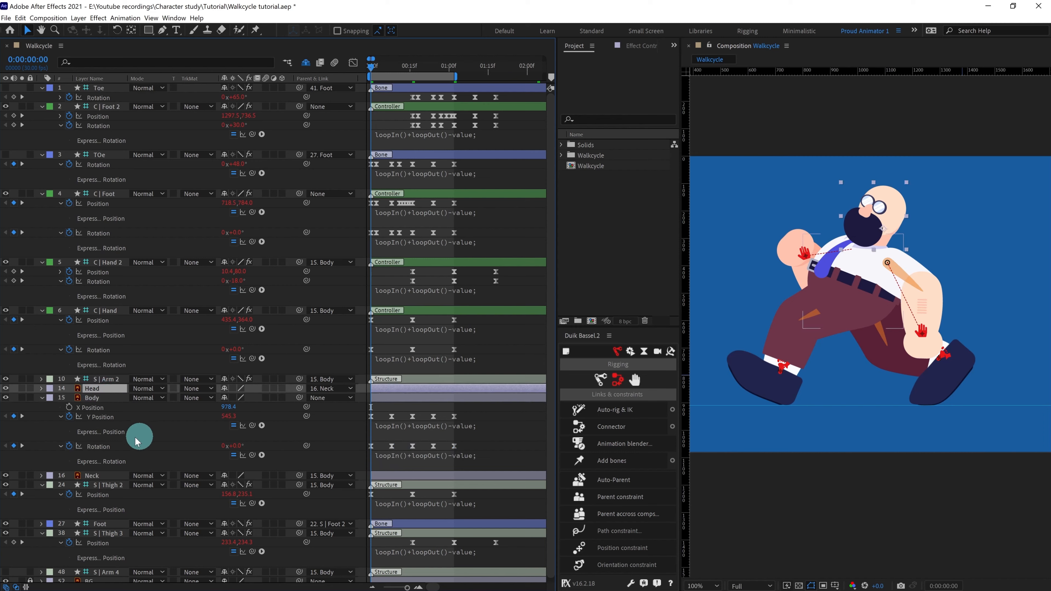
left_click(96, 480, "ctrl")
key("alt+shift+r")
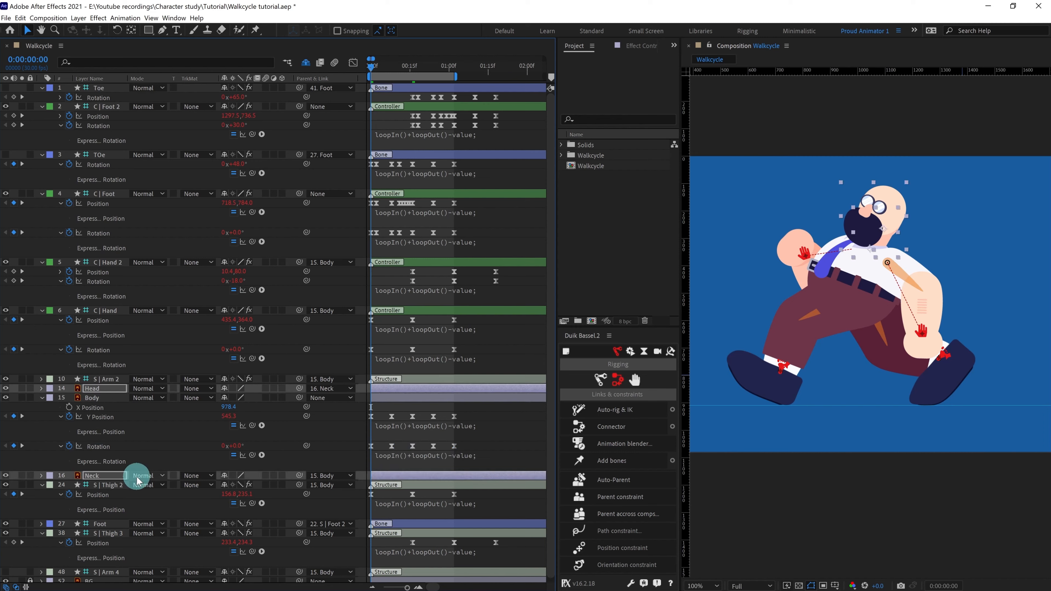
key("u")
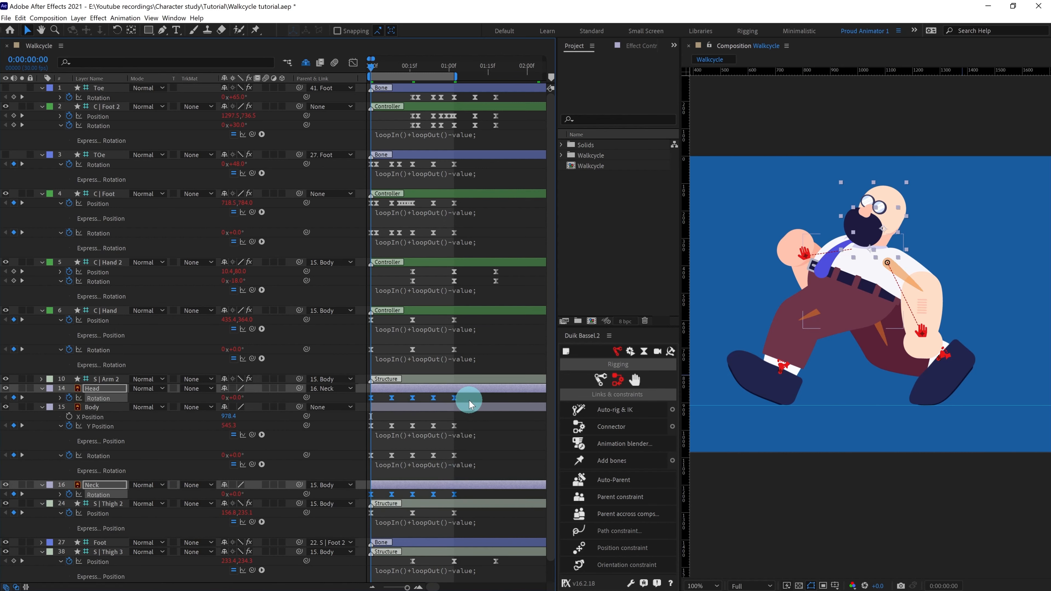
left_click_drag(467, 452, 368, 467)
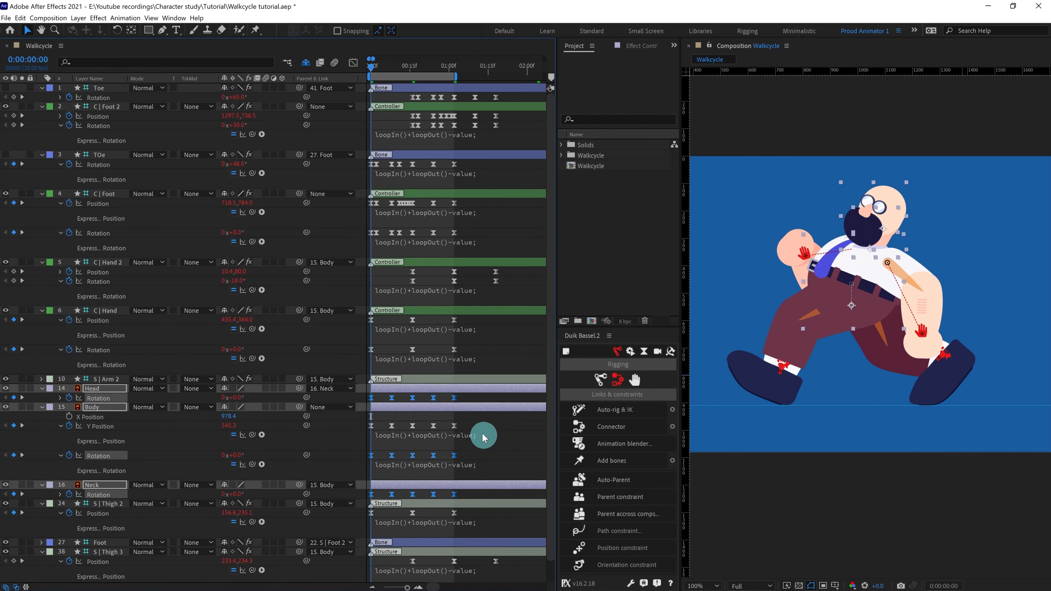
- Stagger the keyframes to start Body's Y Position at frame 1, Body's Rotation at 2, Neck's Rotation at 3 and Head's Rotation at 4
left_click_drag(477, 424, 375, 430)
key("equal")
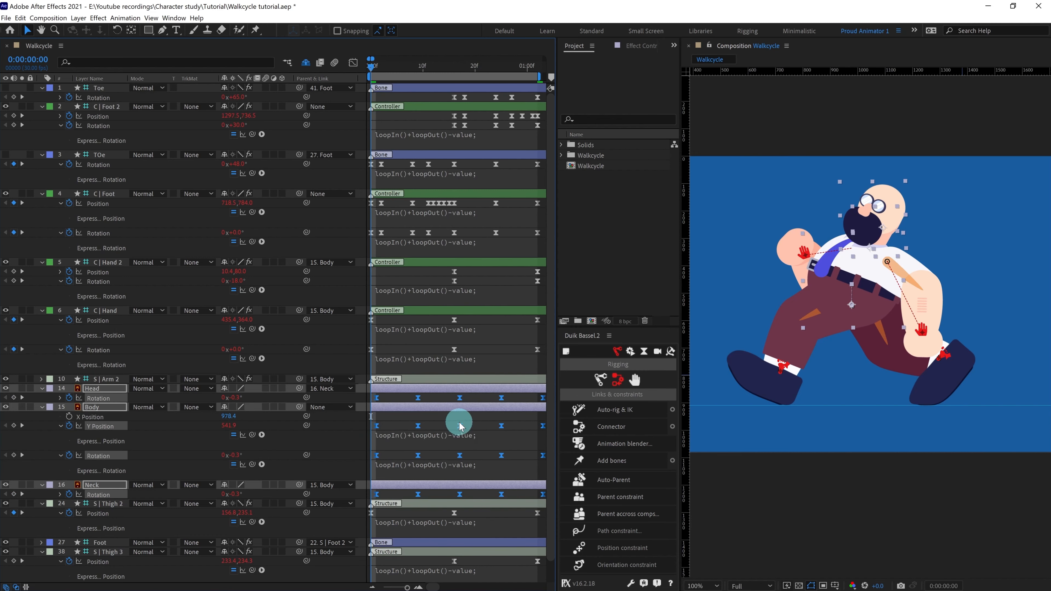
key("minus")
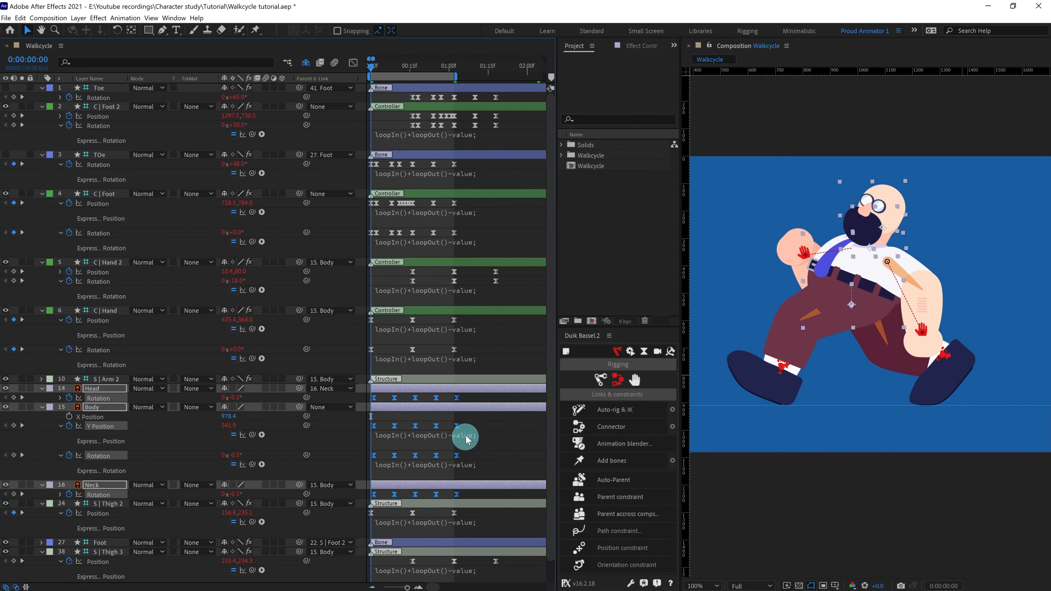
left_click_drag(471, 421, 379, 456)
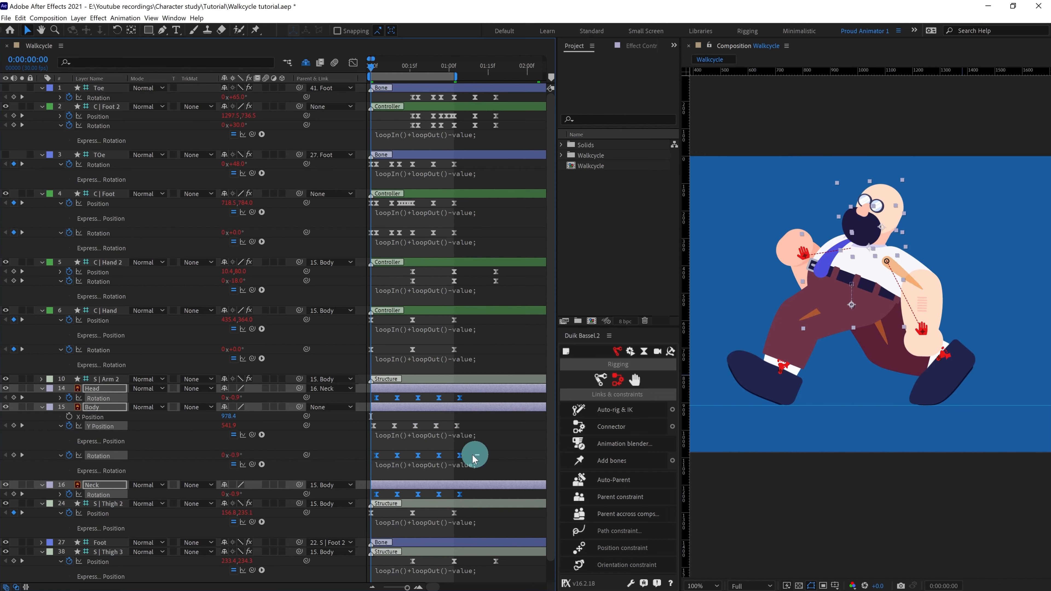
left_click_drag(474, 459, 380, 497)
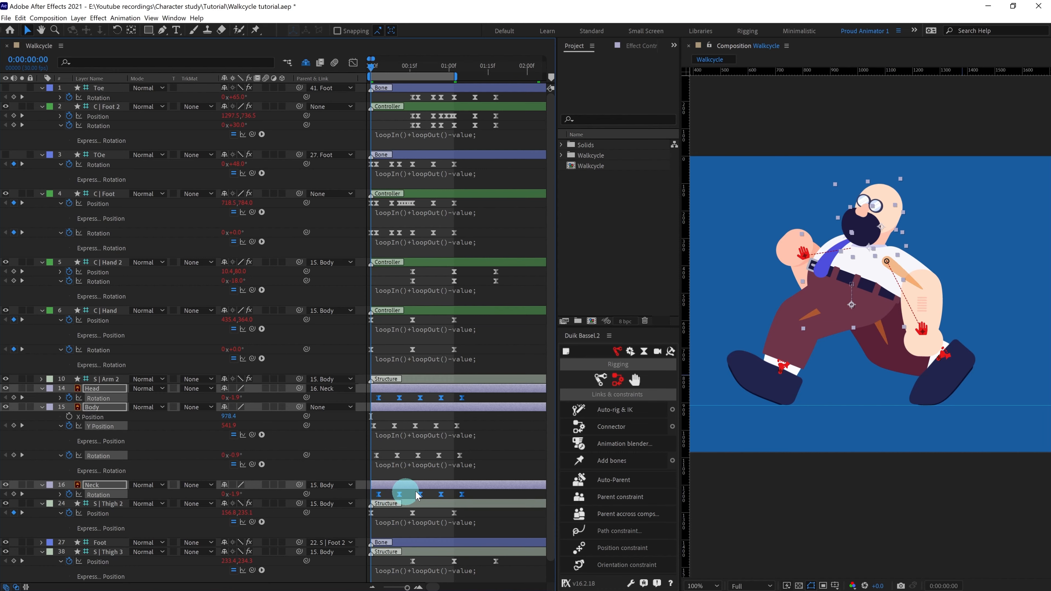
left_click_drag(471, 495, 378, 502)
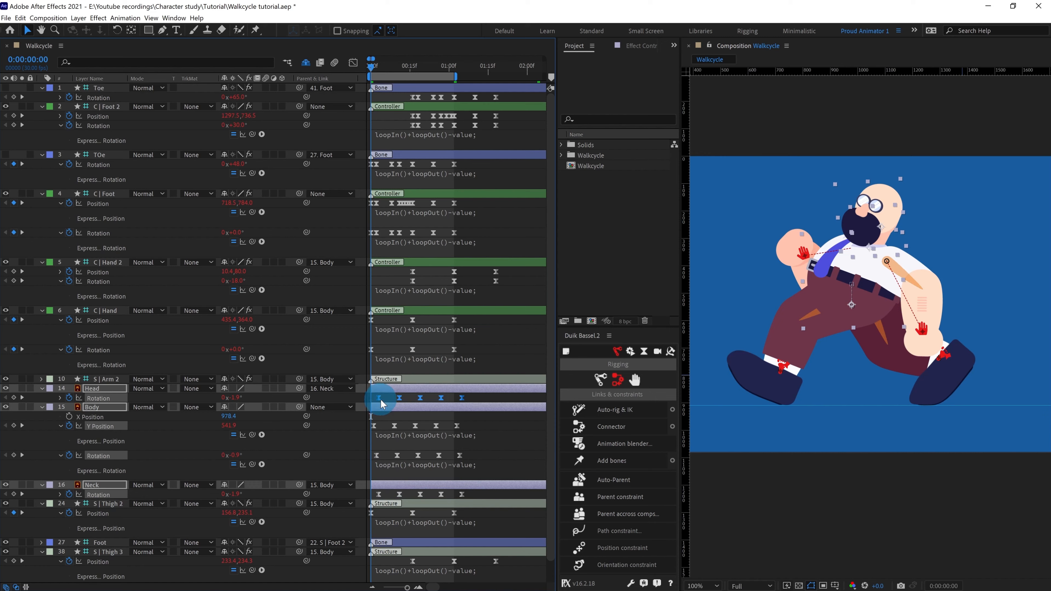
left_click_drag(385, 403, 385, 402)
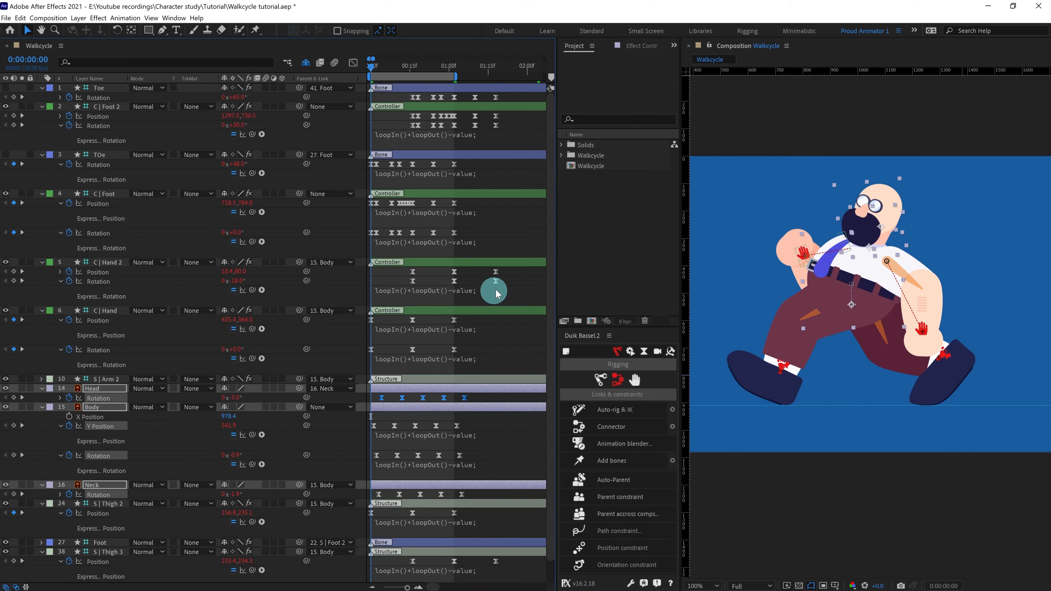
- Delay the Rotation keyframes of C | Hand 2 and C | Hand by two frames and play back the walk
left_click_drag(483, 285, 388, 293)
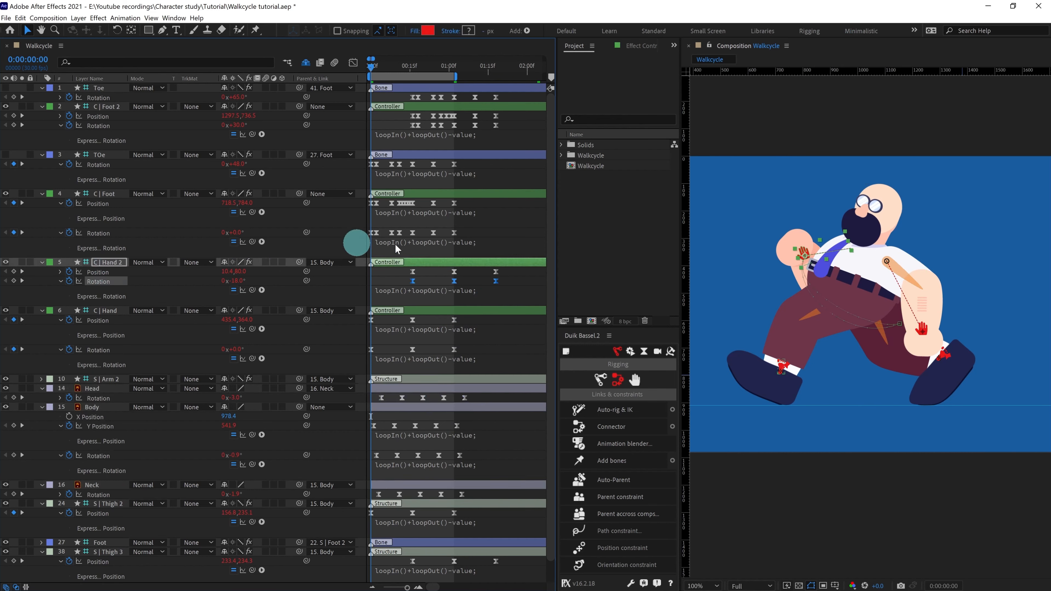
left_click_drag(432, 245, 482, 249)
left_click_drag(465, 352, 377, 349)
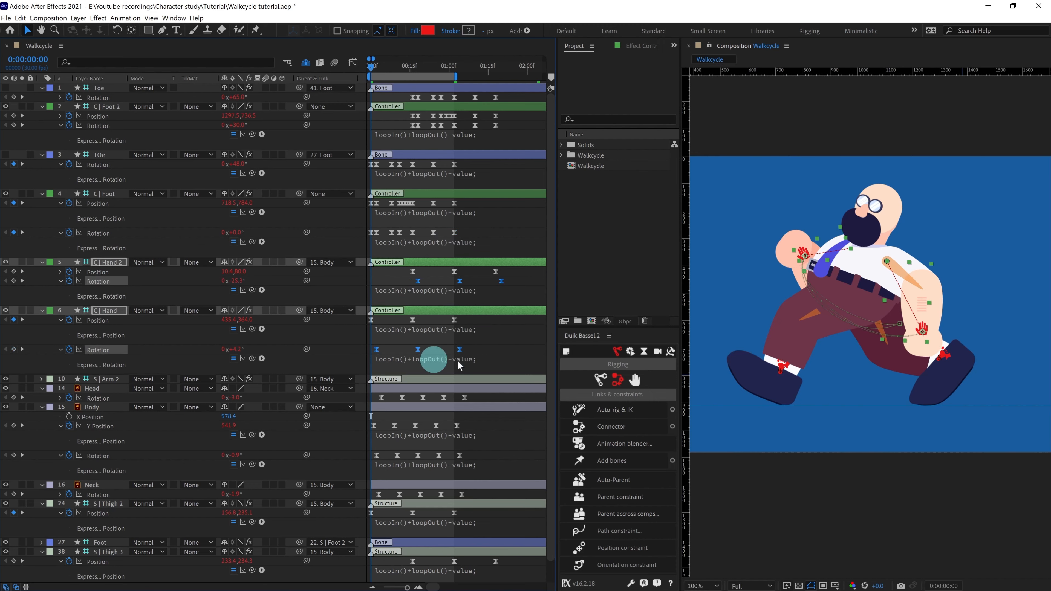
key("space")
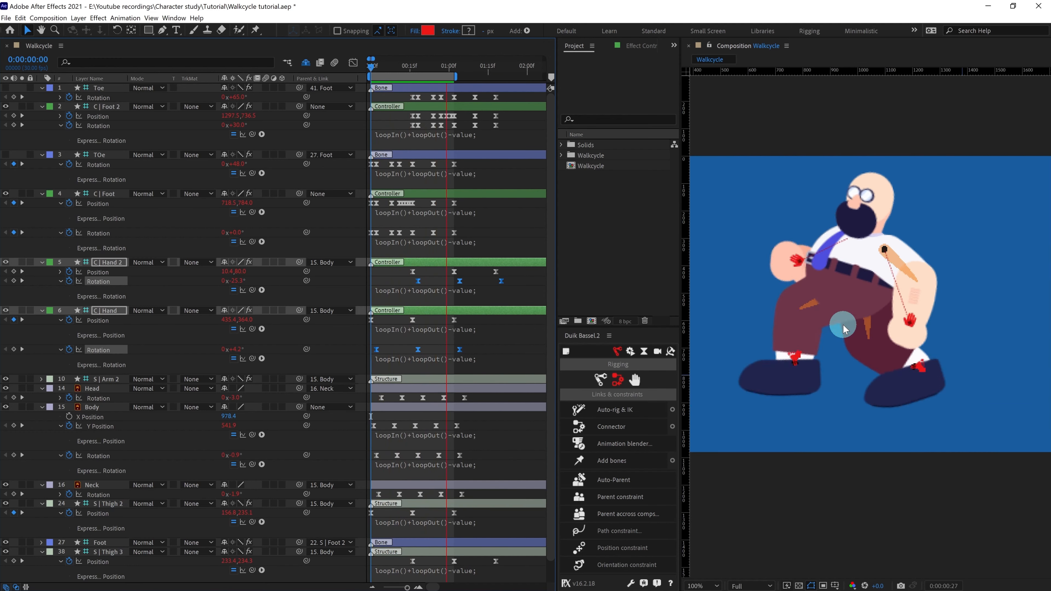